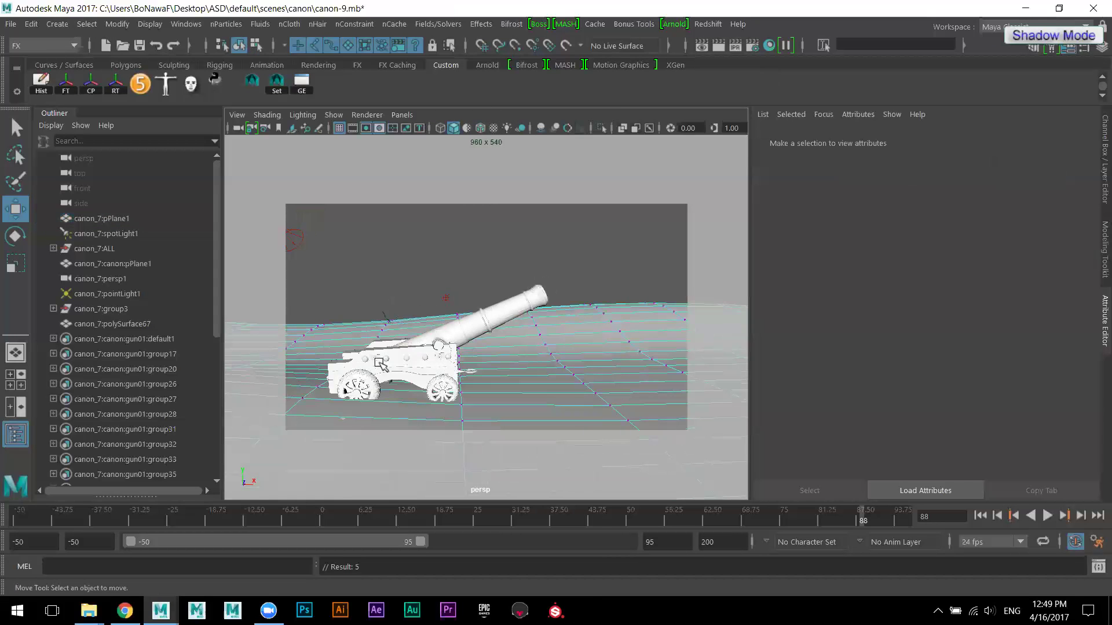
- Flatten the ground plane vertices beneath the cannon along Y and lower them slightly
left_click(452, 396)
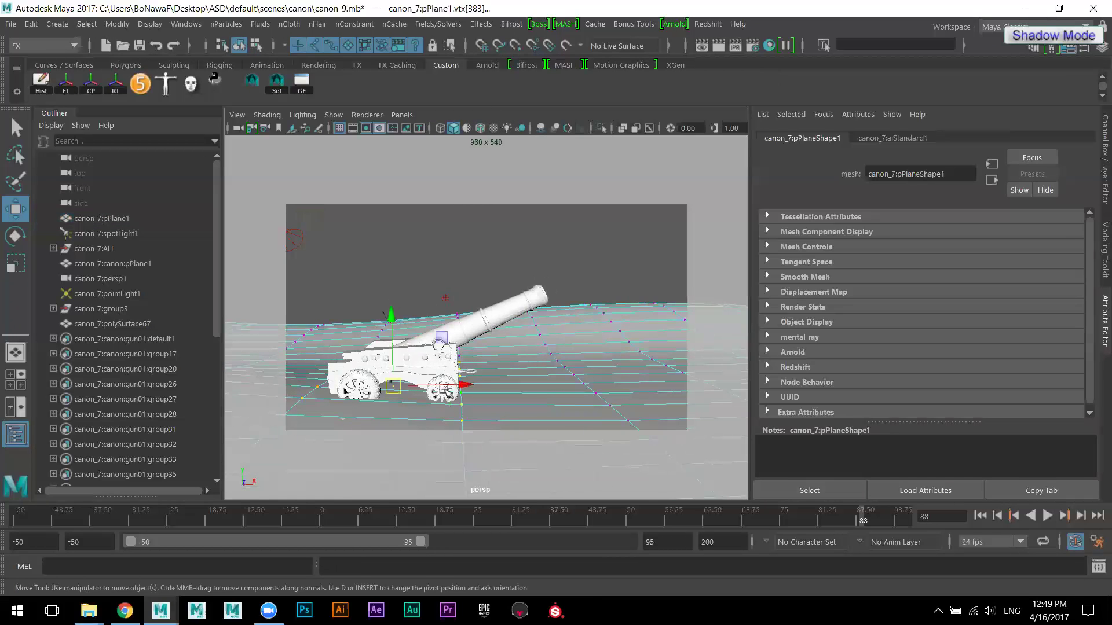
key("r")
mouse_move(392, 381)
left_mouse_down()
mouse_move(393, 365)
mouse_move(384, 380)
left_mouse_up()
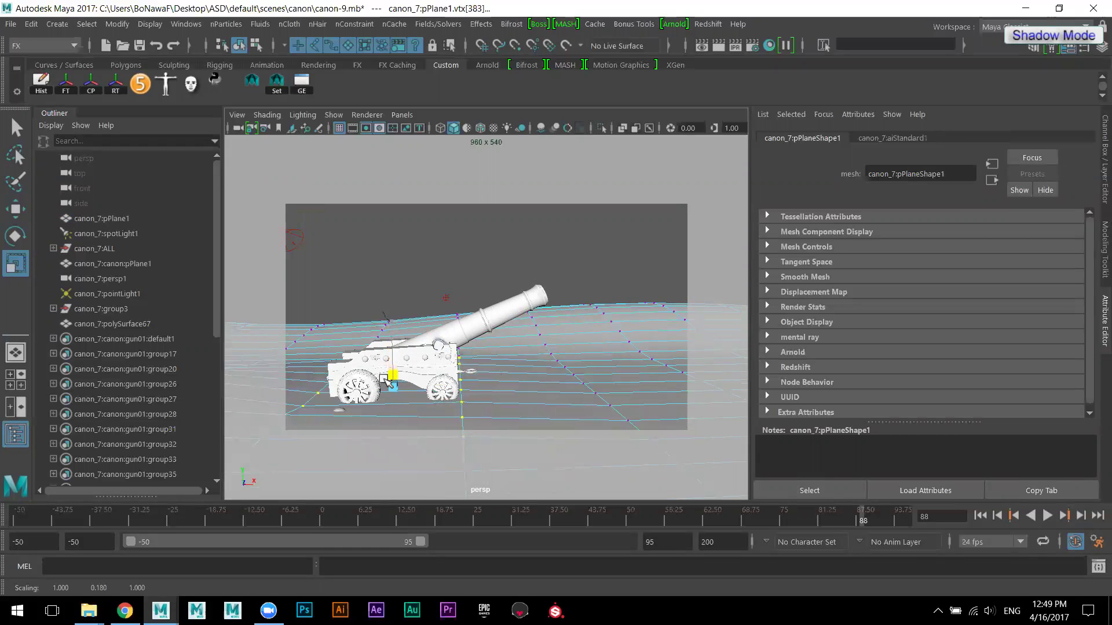
key("w")
left_click_drag(388, 313, 389, 317)
- Select the ground vertices around the cannon and scale them flat along the Y axis
left_click_drag(526, 385, 483, 378, "alt")
left_click_drag(561, 332, 513, 294, "alt")
key("r")
left_click_drag(401, 251, 401, 334)
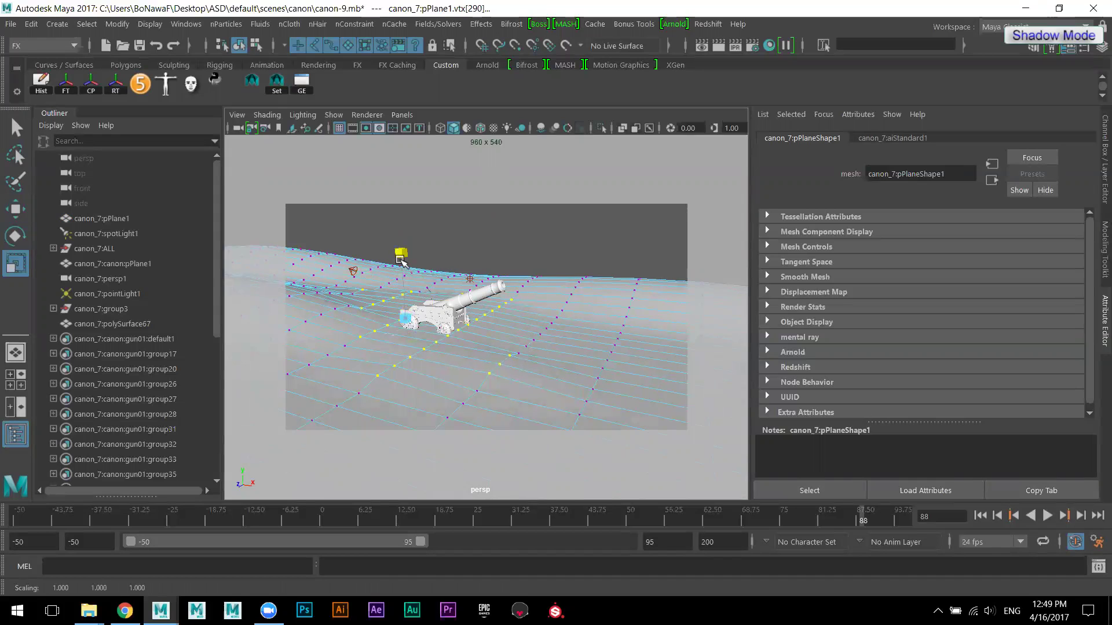
scroll(413, 358, "up", 4)
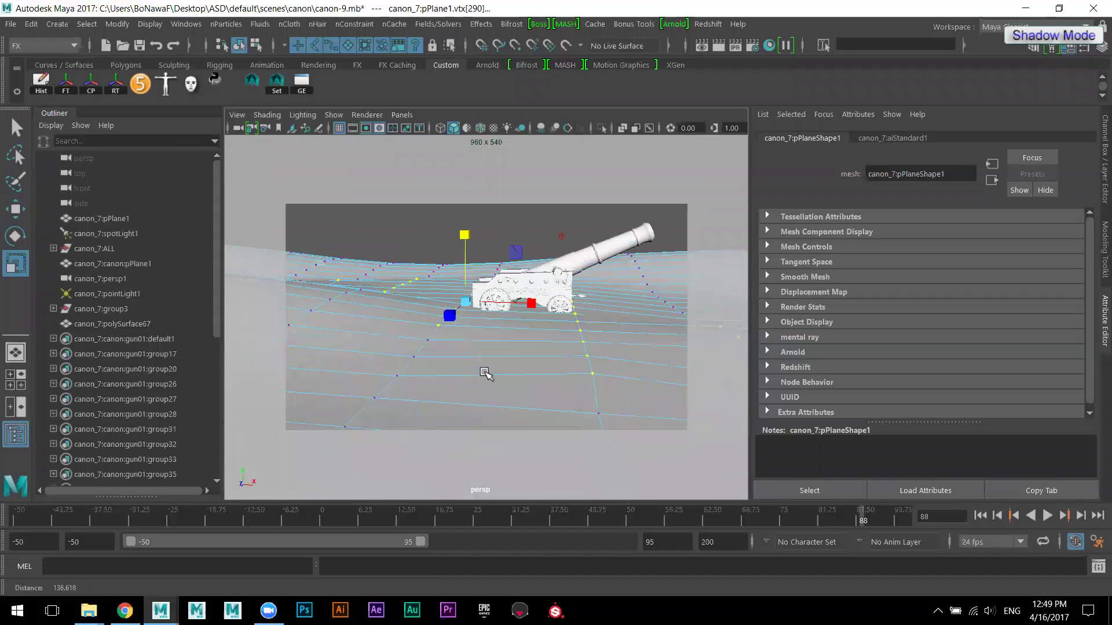
left_click_drag(450, 384, 456, 347, "alt")
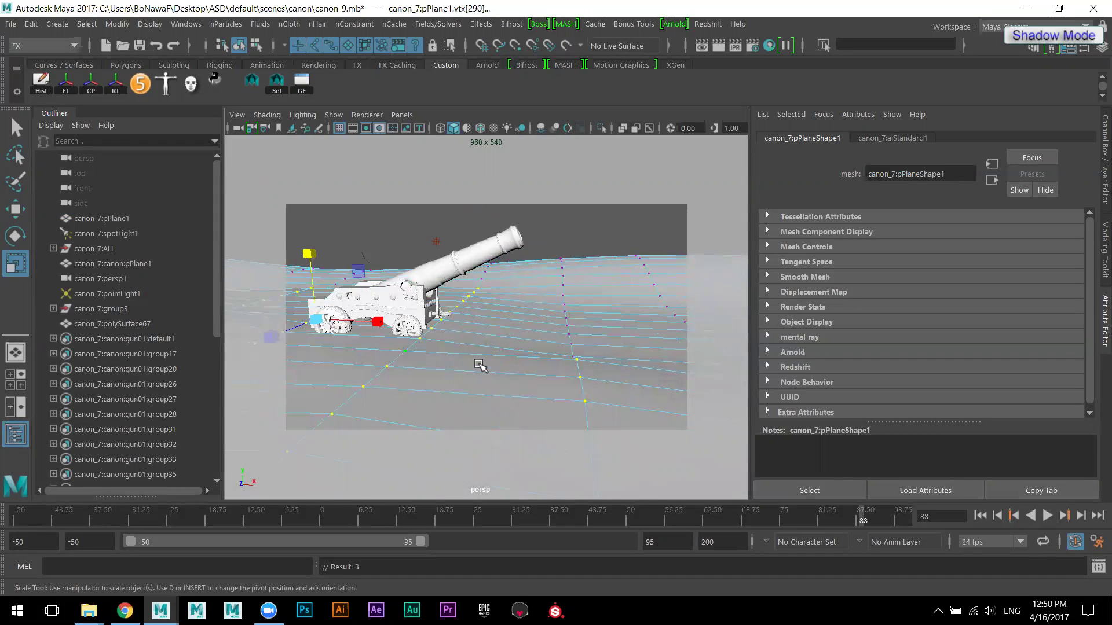
scroll(498, 342, "down", 3)
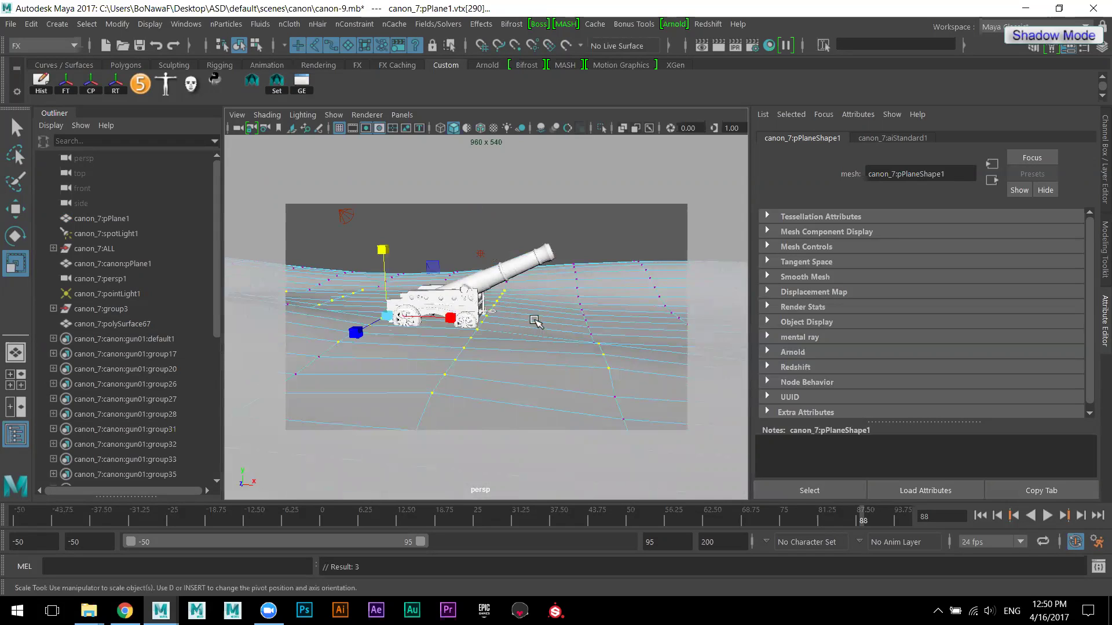
- Select the whole cannon group canon_7:ALL and move it along X to about -9.858
left_click(507, 283)
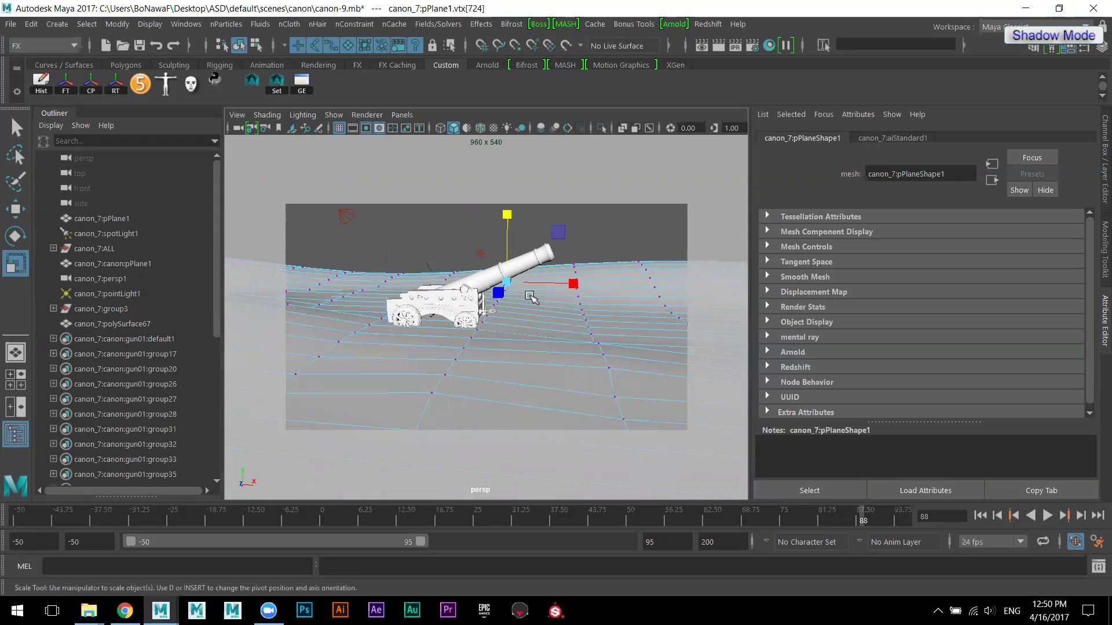
left_click(545, 258)
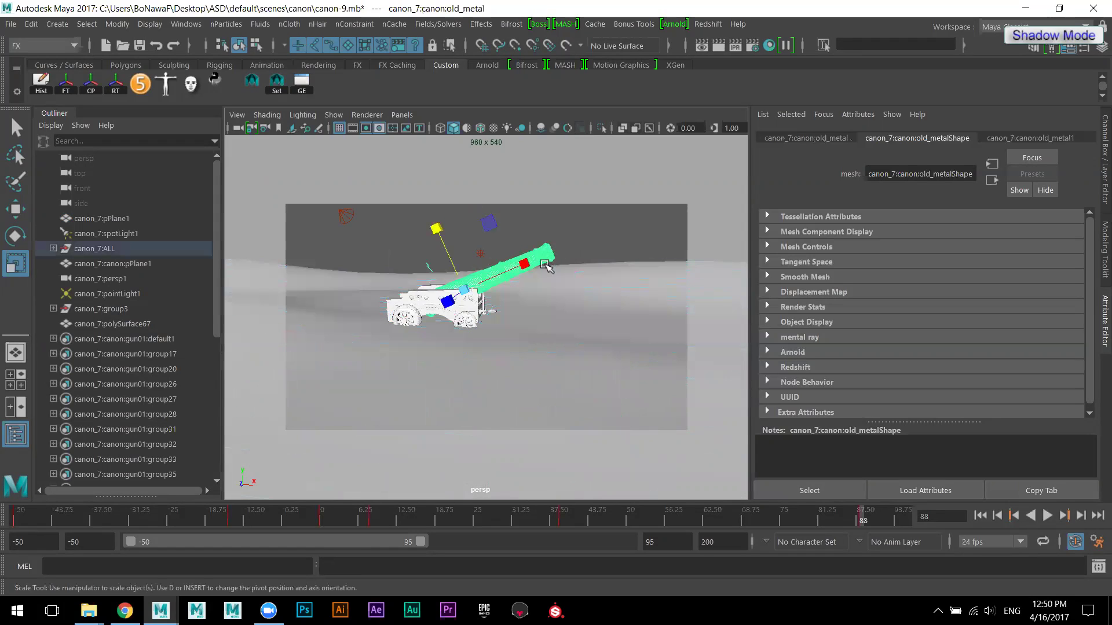
key("Up")
key("w")
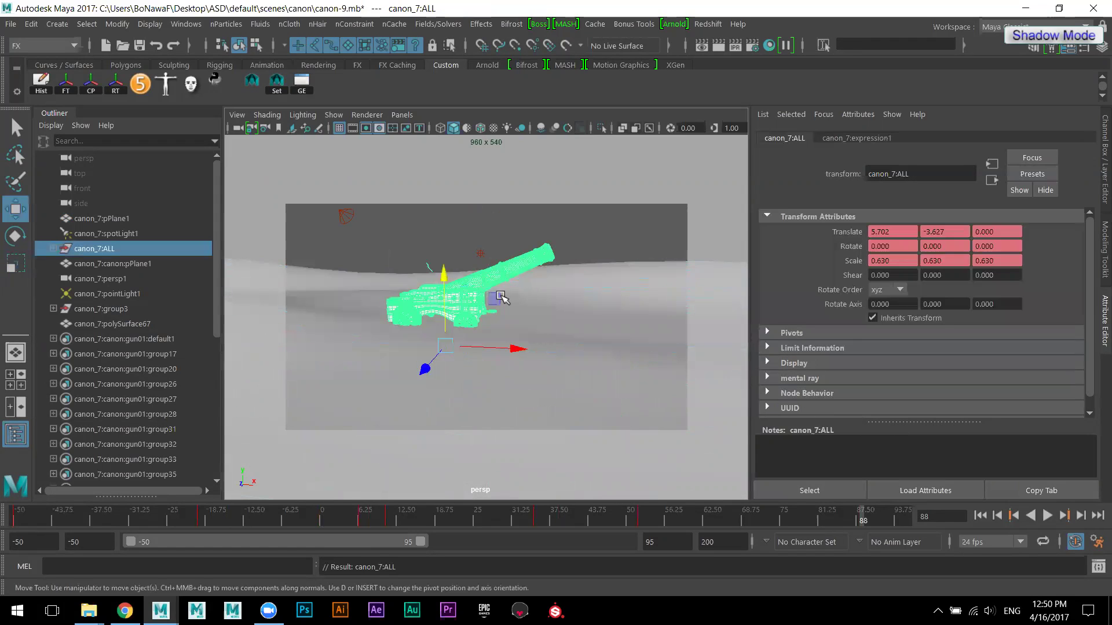
left_click(105, 249)
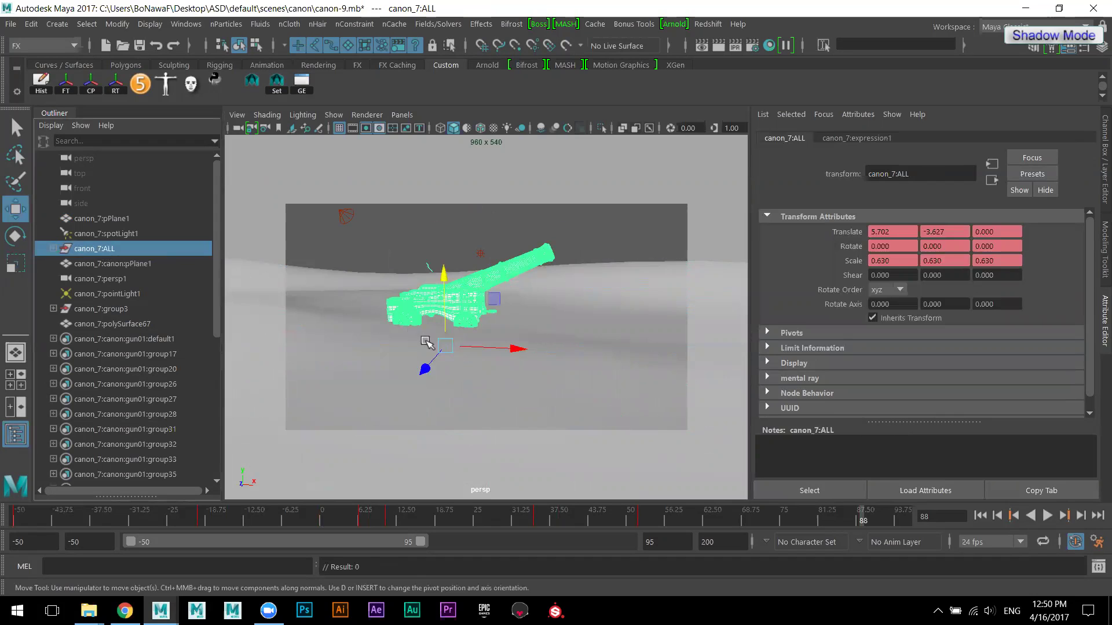
scroll(433, 341, "up", 5)
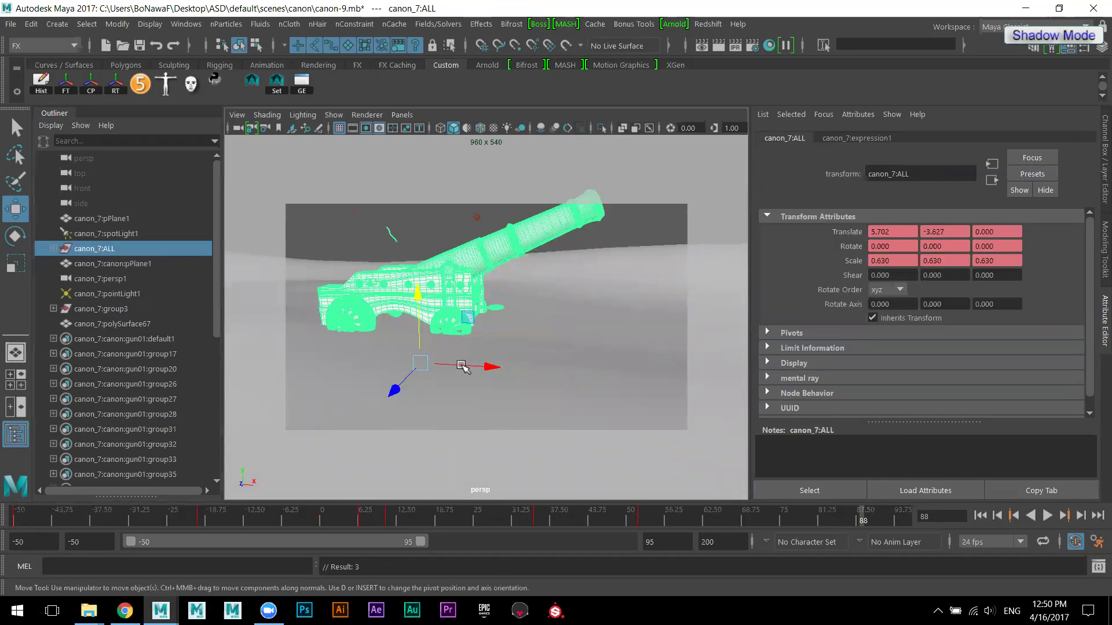
scroll(487, 358, "up", 3)
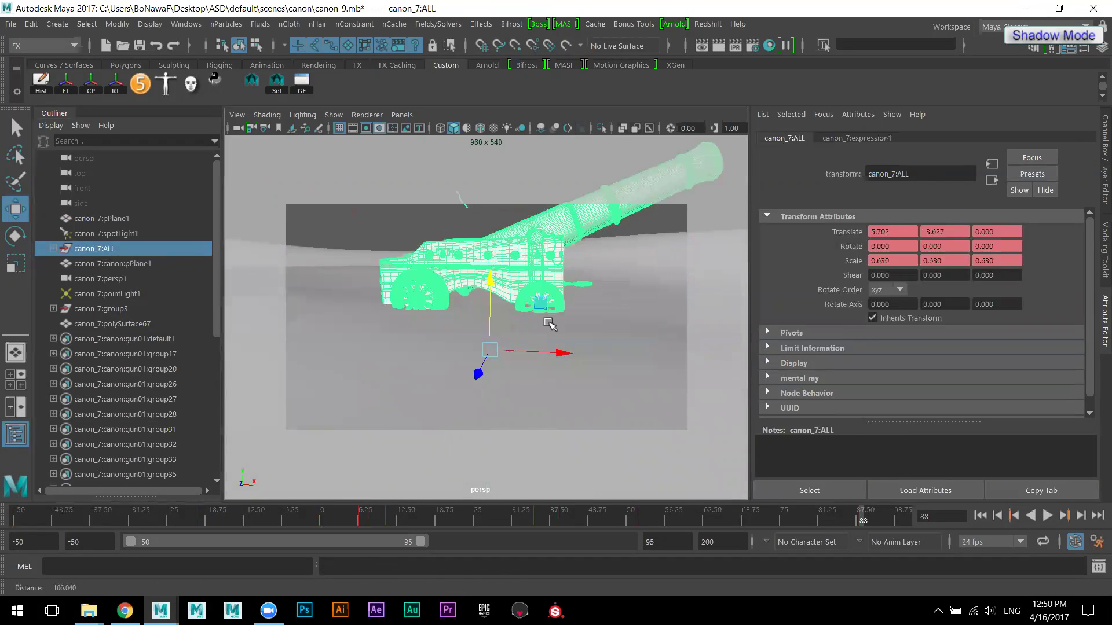
left_click_drag(557, 363, 326, 345)
- Undo the cannon group's move and the last flattening of the ground vertices
key("ctrl+z")
key("f")
right_click_drag(497, 310, 578, 352, "alt")
scroll(577, 356, "up", 2)
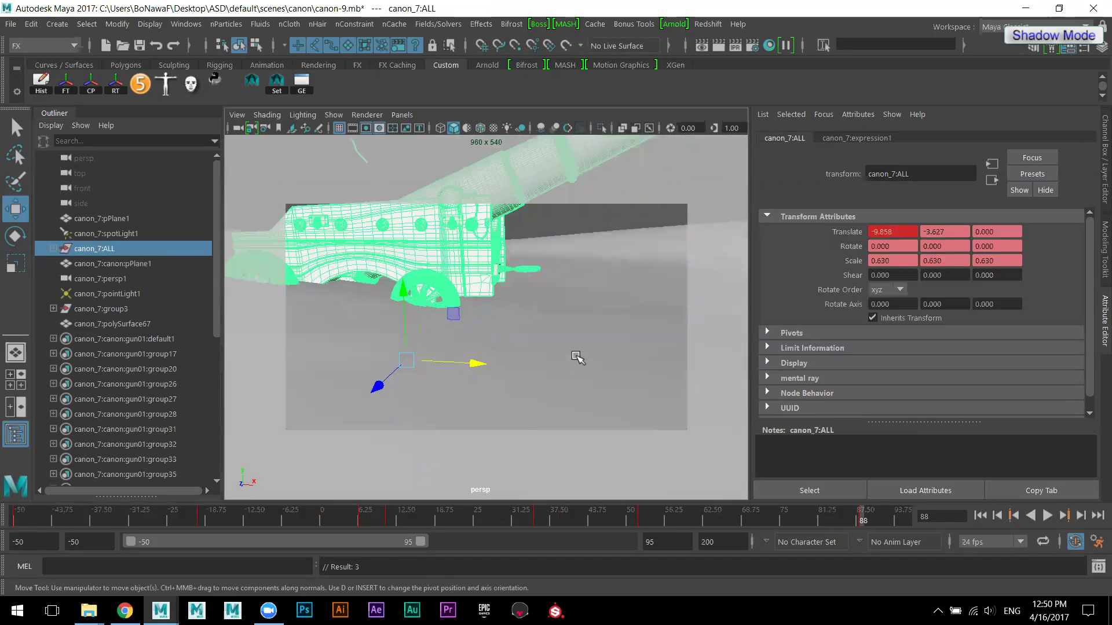
key("ctrl+z")
key("ctrl+z")
key("ctrl+z")
key("ctrl+z")
key("ctrl+z")
key("ctrl+z")
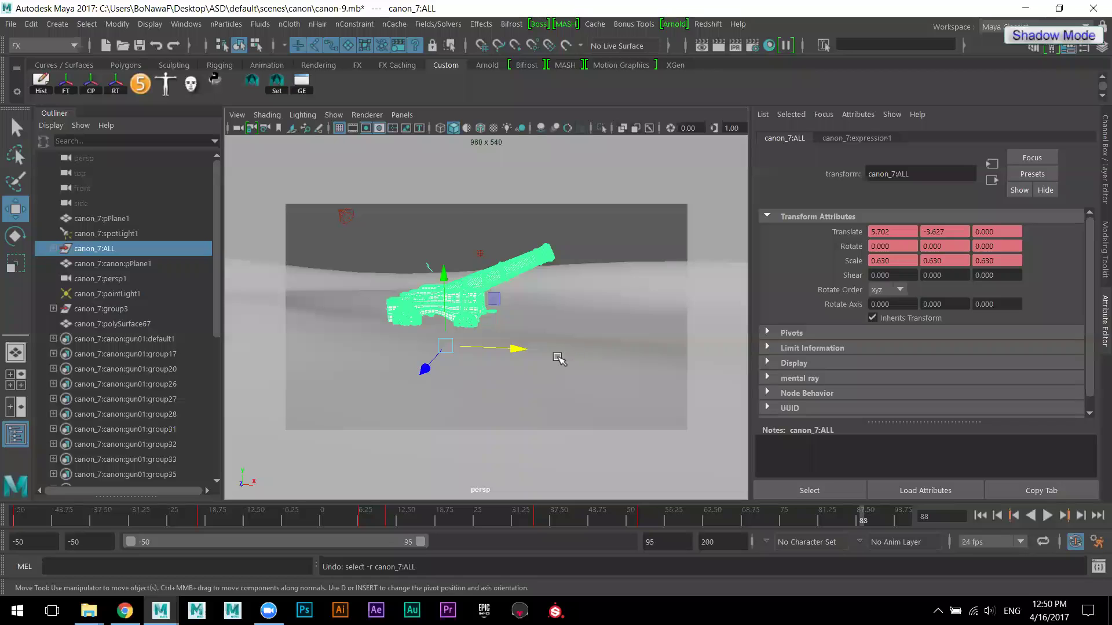
key("ctrl+z")
key("ctrl+z")
key("ctrl+z")
key("ctrl+z")
key("ctrl+z")
key("ctrl+z")
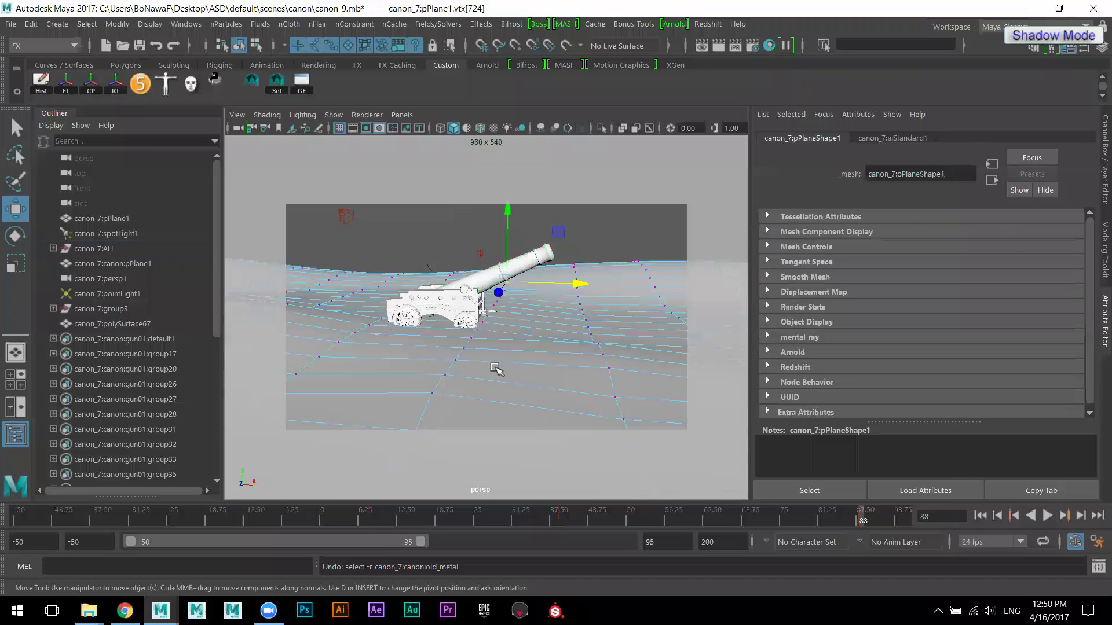
key("ctrl+z")
key("ctrl+z")
key("ctrl+z")
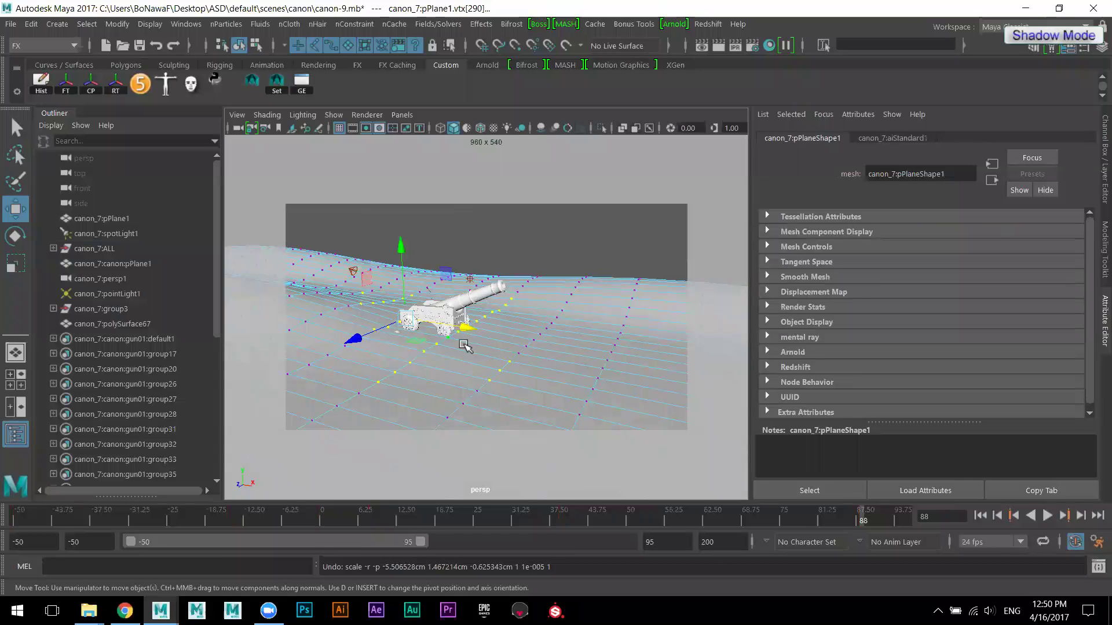
- Move the canon_7:ALL group along the X axis to about 9.833
left_click(102, 248)
mouse_move(504, 355)
left_mouse_down()
mouse_move(519, 360)
mouse_move(501, 363)
left_mouse_up()
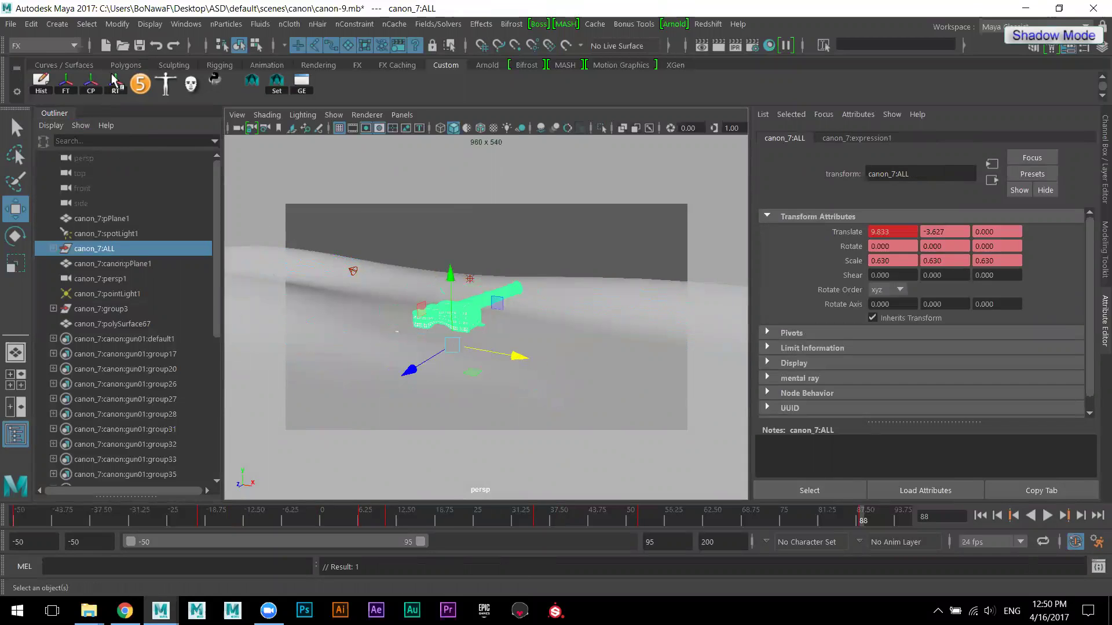
left_click(10, 24)
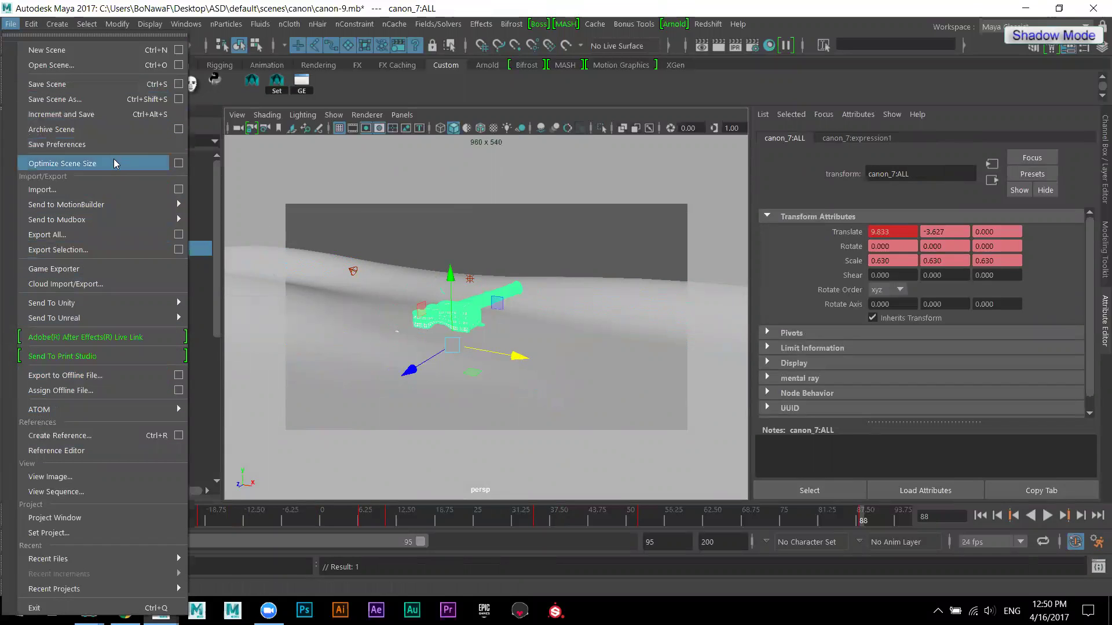
left_click(300, 287)
right_click_drag(474, 278, 585, 339, "alt")
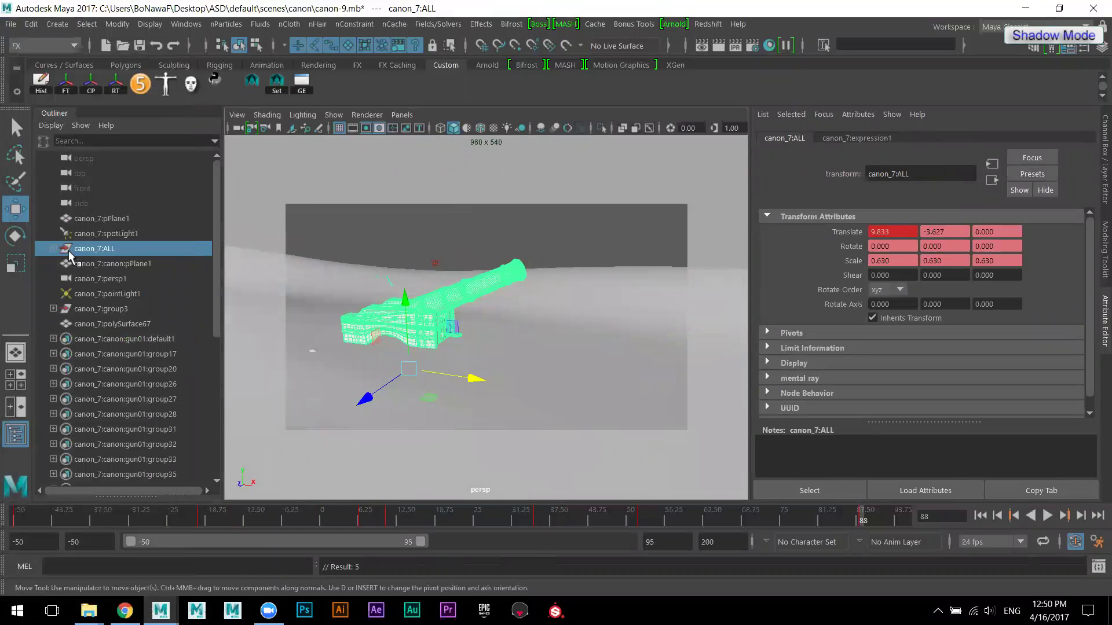
- Select the barrel mesh old_metal inside canon_7:ALL and examine the barrel and carriage from several angles
left_click(53, 248)
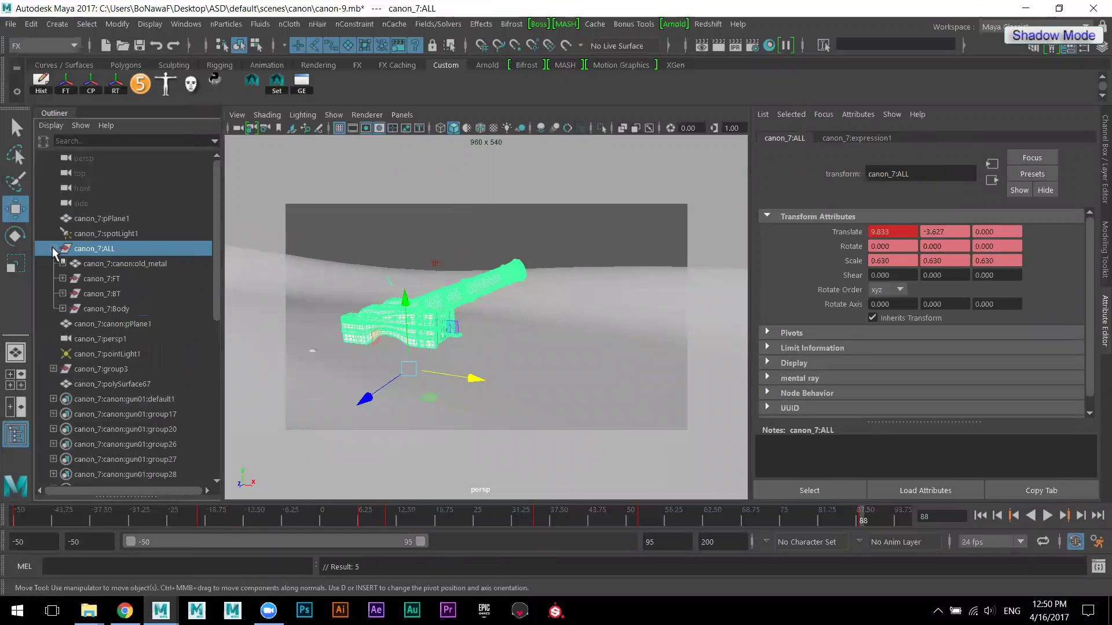
left_click(112, 263)
right_click_drag(330, 322, 469, 369, "alt")
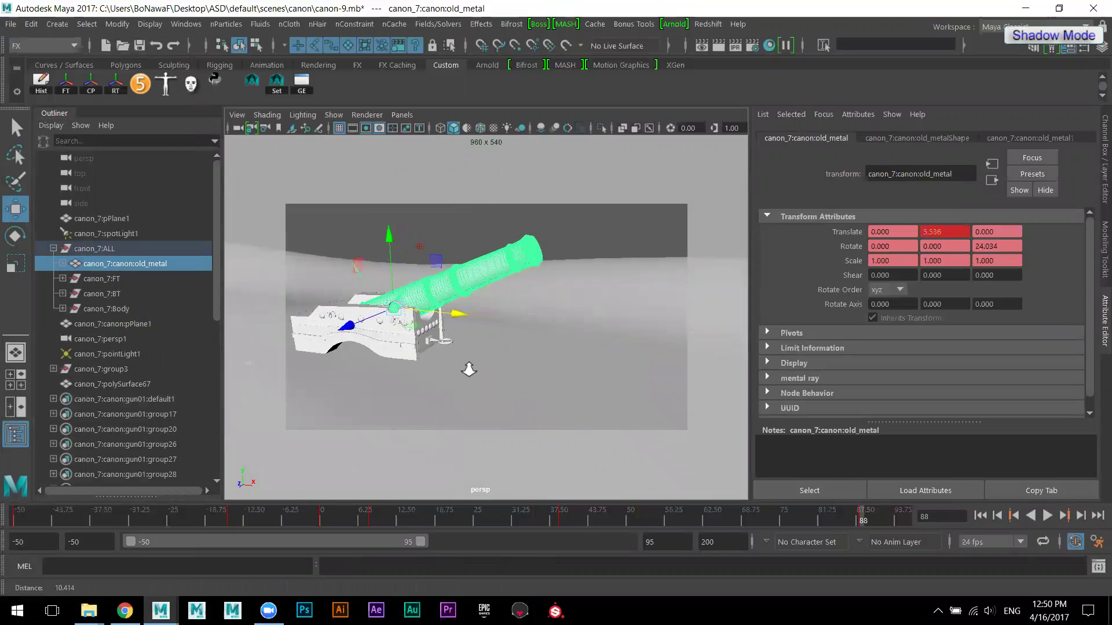
key("f")
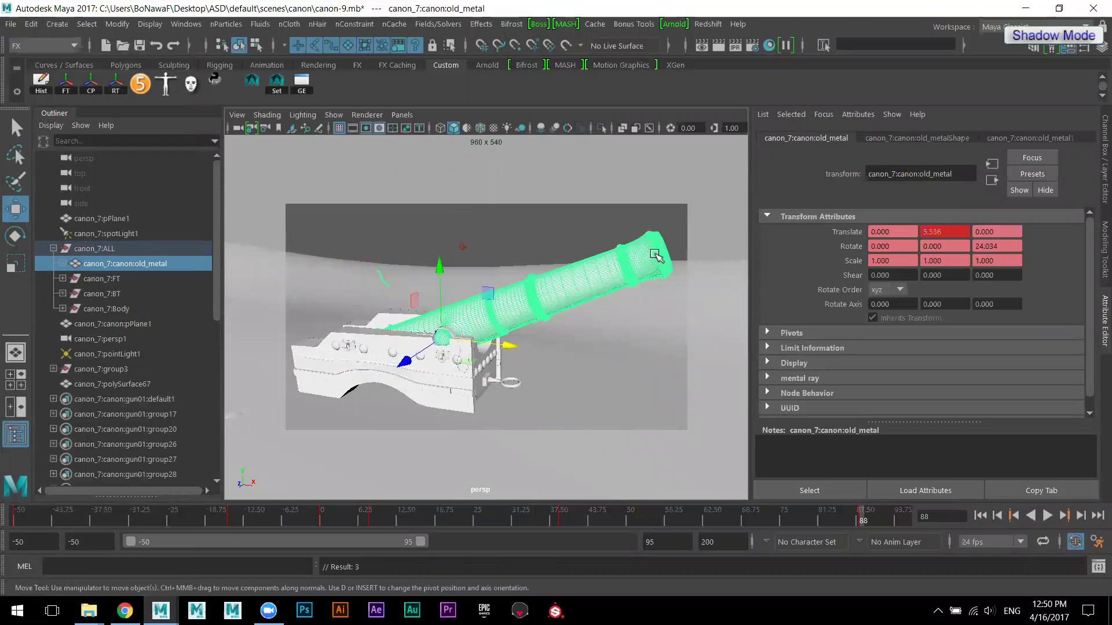
left_click_drag(537, 344, 620, 316, "alt")
left_click_drag(525, 349, 556, 336, "alt")
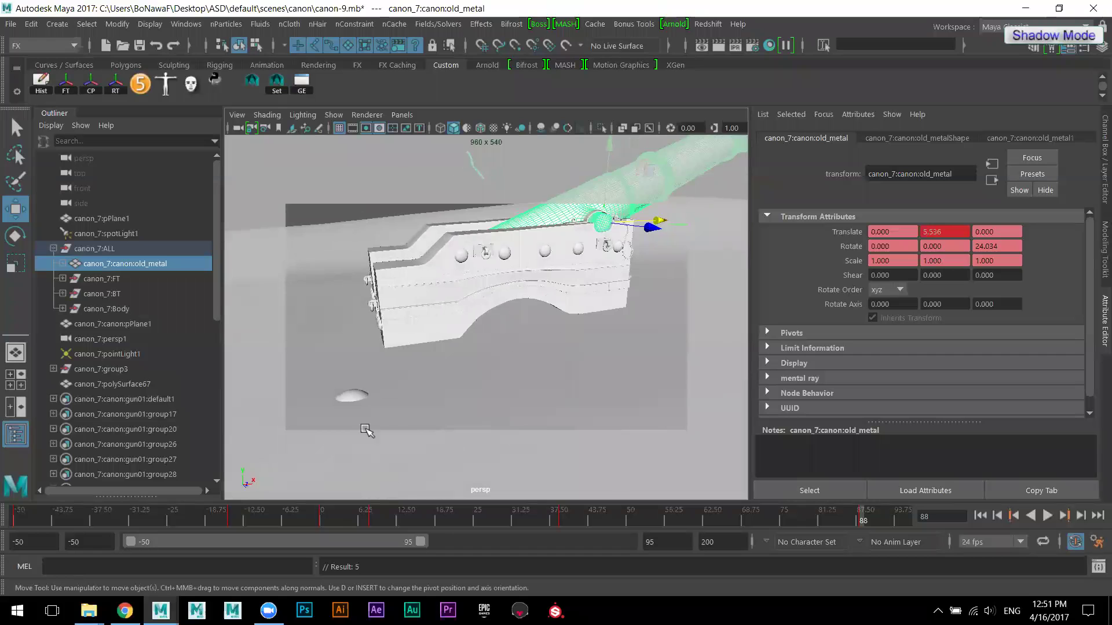
- Scrub the timeline to earlier frames to check the cannon, and undo the time change
left_click_drag(225, 514, 144, 517)
left_click_drag(472, 401, 649, 363, "alt")
key("ctrl+z")
key("ctrl+z")
key("ctrl+z")
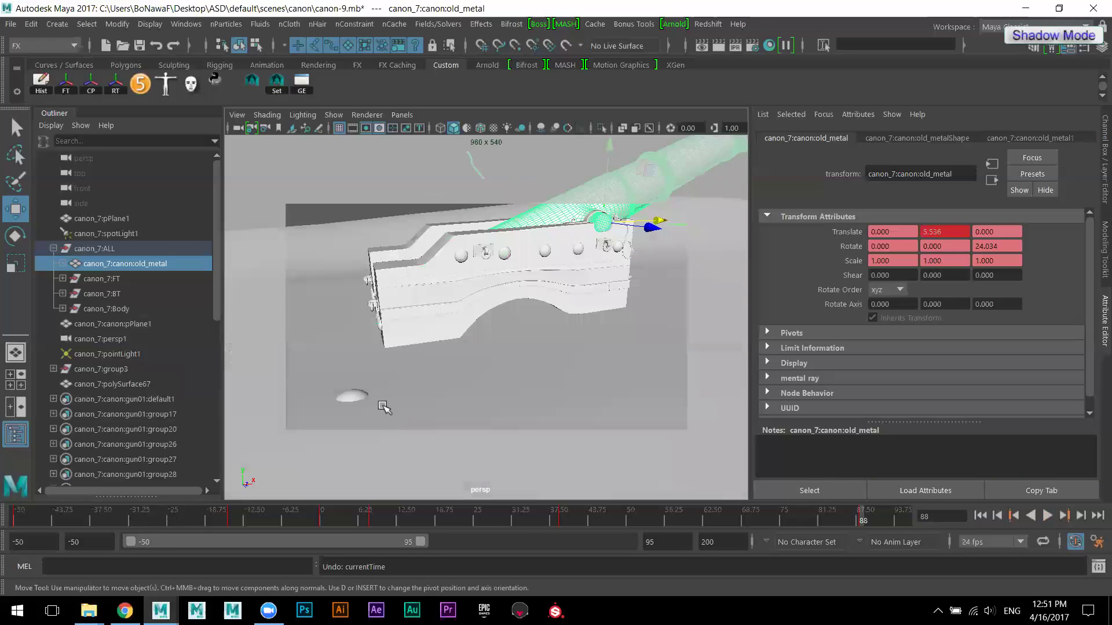
- Reopen the recent scene canon-9.mb without saving the current changes
left_click(10, 24)
mouse_move(138, 559)
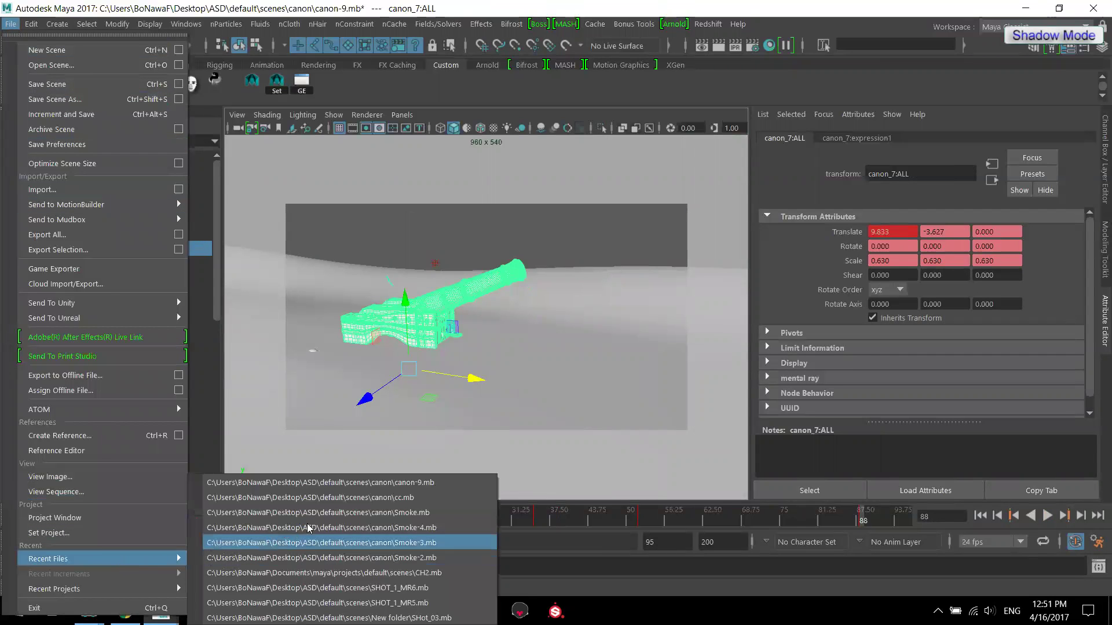
left_click(333, 487)
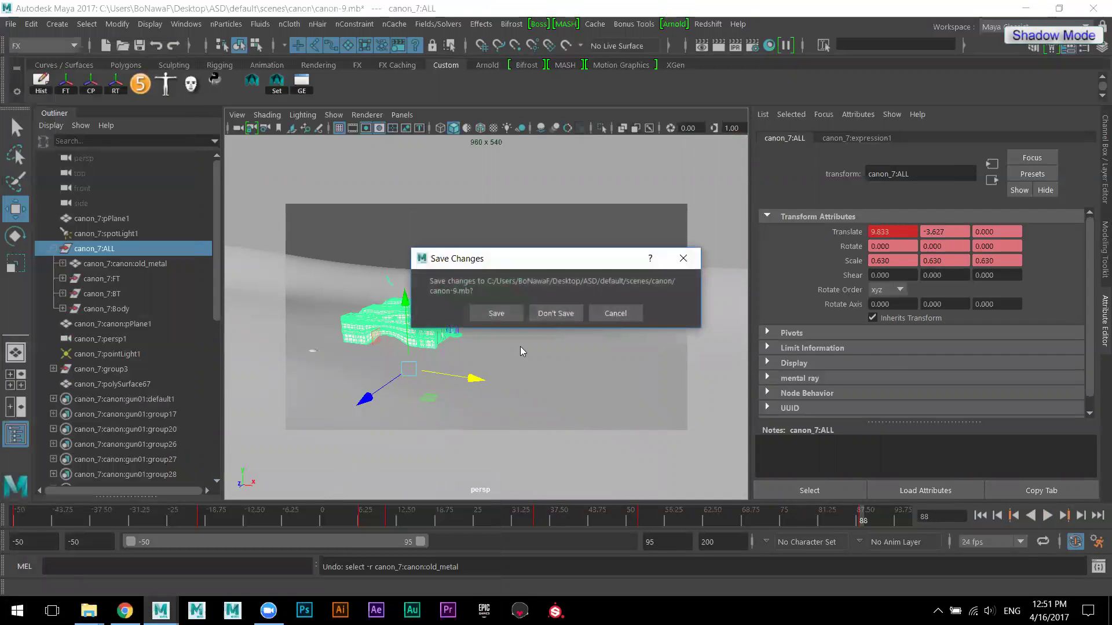
left_click(560, 313)
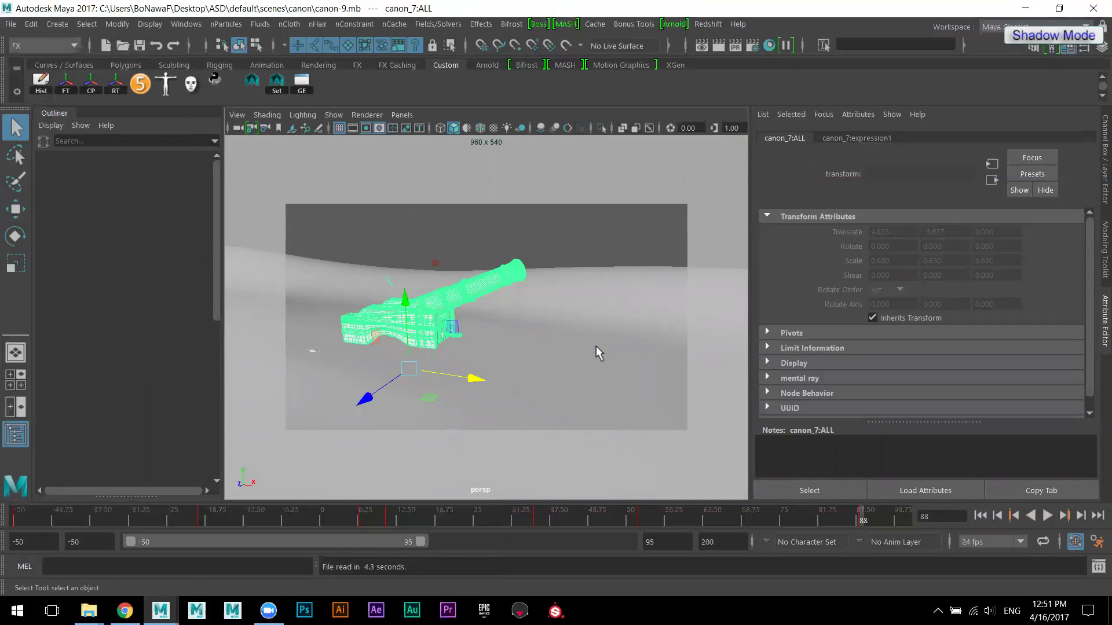
left_click(565, 366)
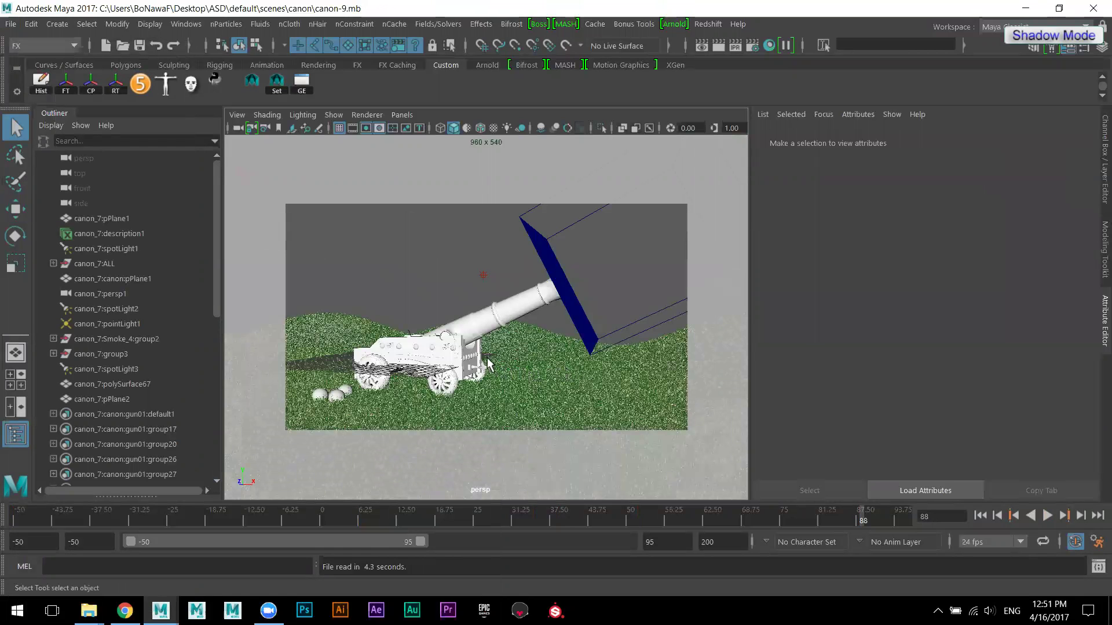
- Delete the XGen grass description canon_7:description1 from the scene
left_click_drag(462, 363, 144, 244, "alt")
left_click(127, 232)
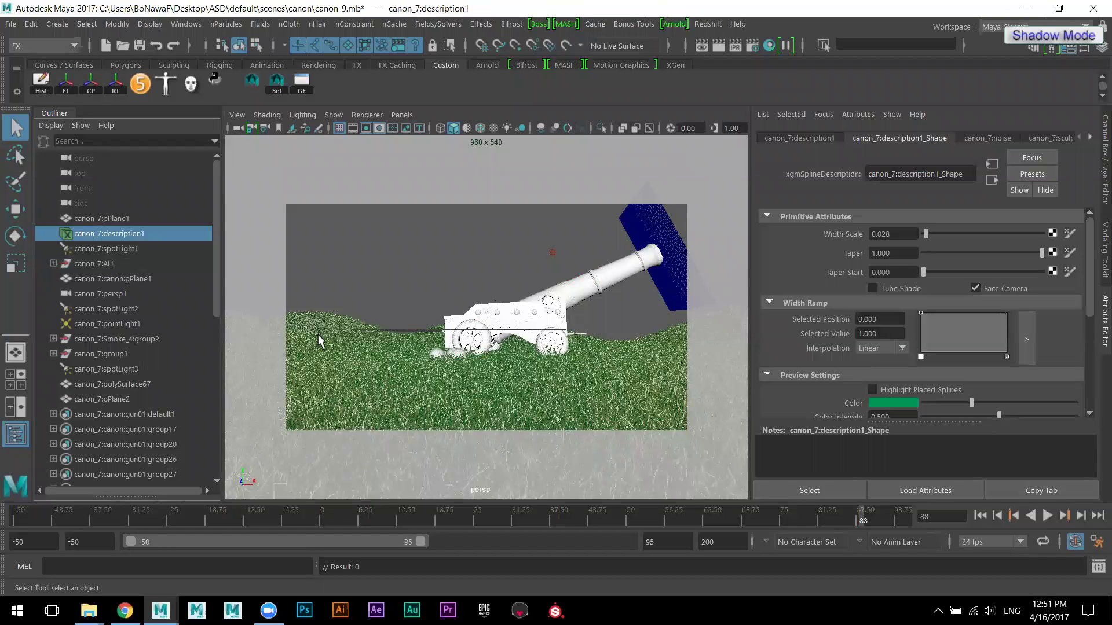
key("Delete")
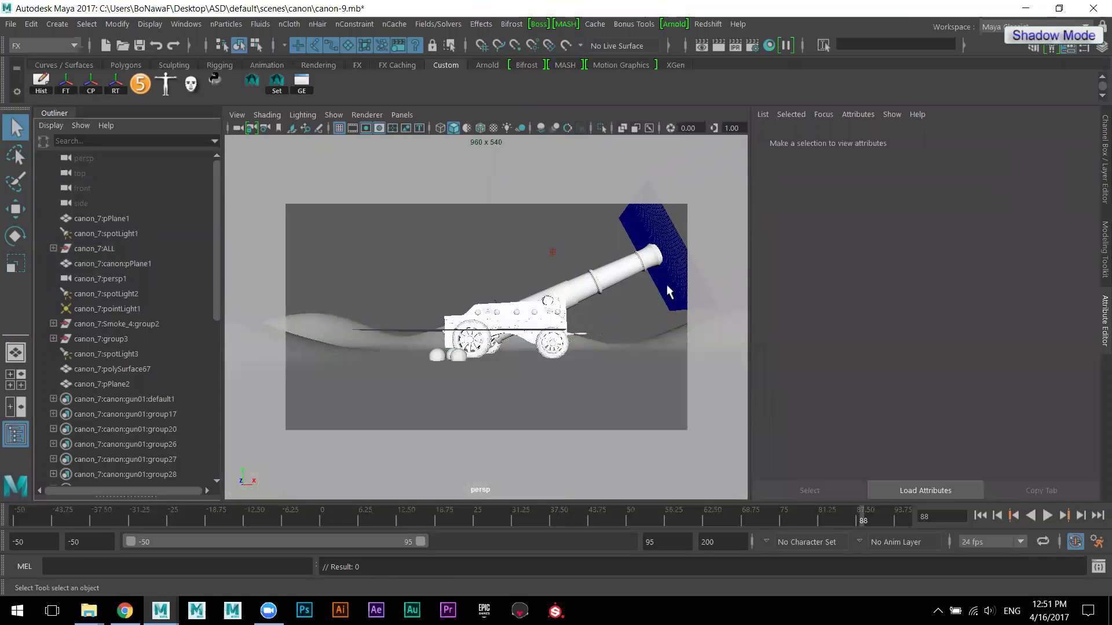
- Delete the smoke fluid group canon_7:Smoke_4:group2 at the cannon's muzzle
left_click(99, 250)
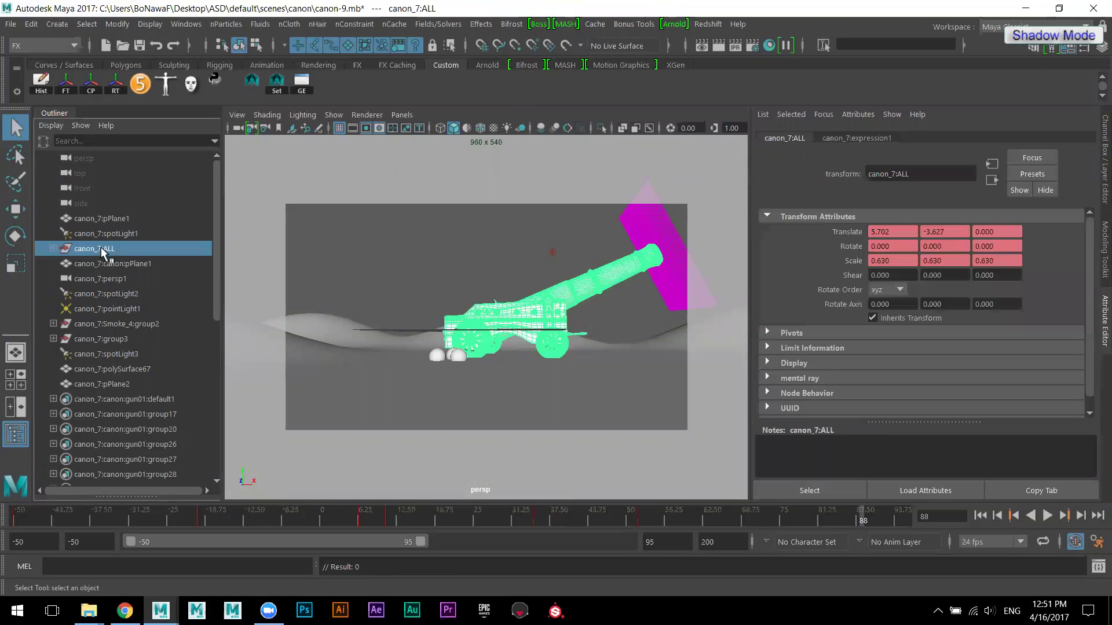
left_click(682, 287)
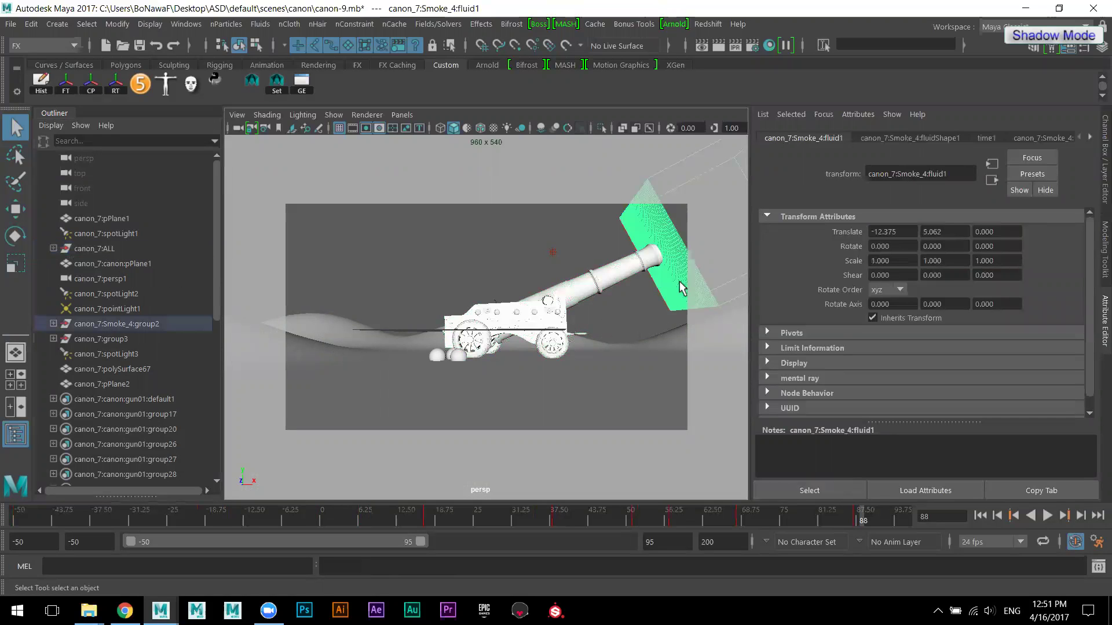
key("Up")
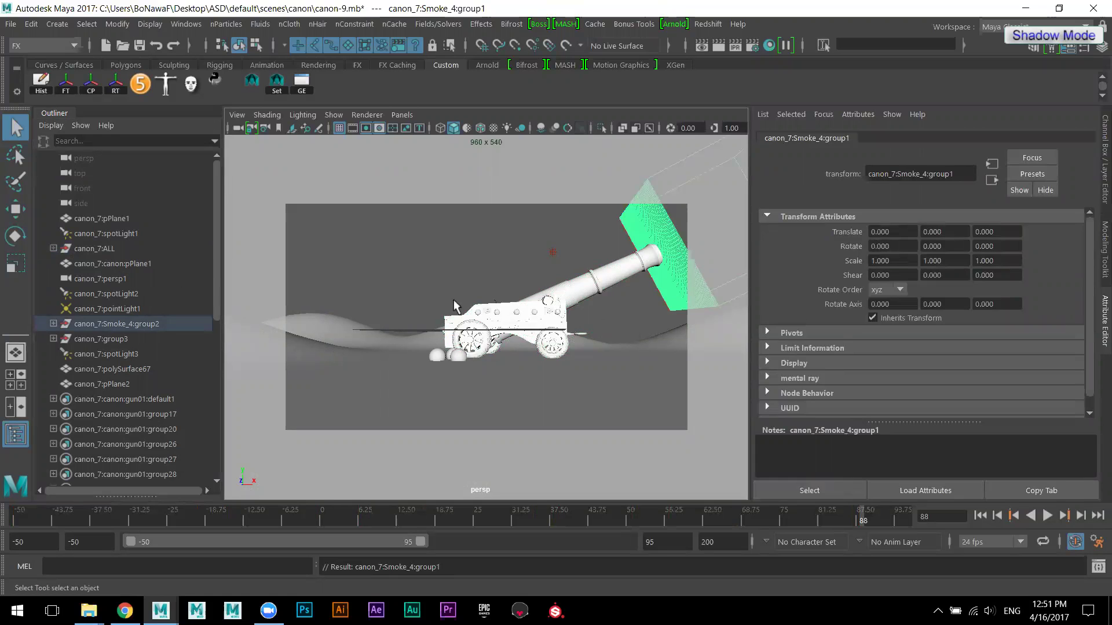
left_click(152, 322)
key("Delete")
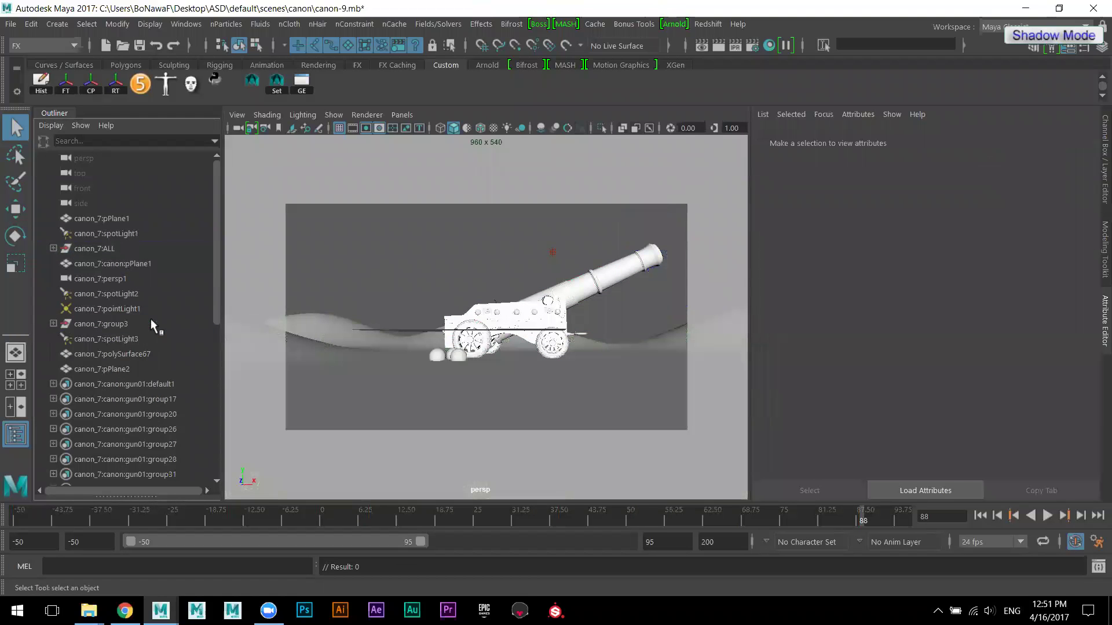
- Assign a new Arnold aiStandard material to all the cannon and ground meshes in the viewport
left_click_drag(339, 356, 363, 341, "alt")
right_click_drag(363, 339, 358, 295, "alt")
left_click_drag(320, 272, 609, 384)
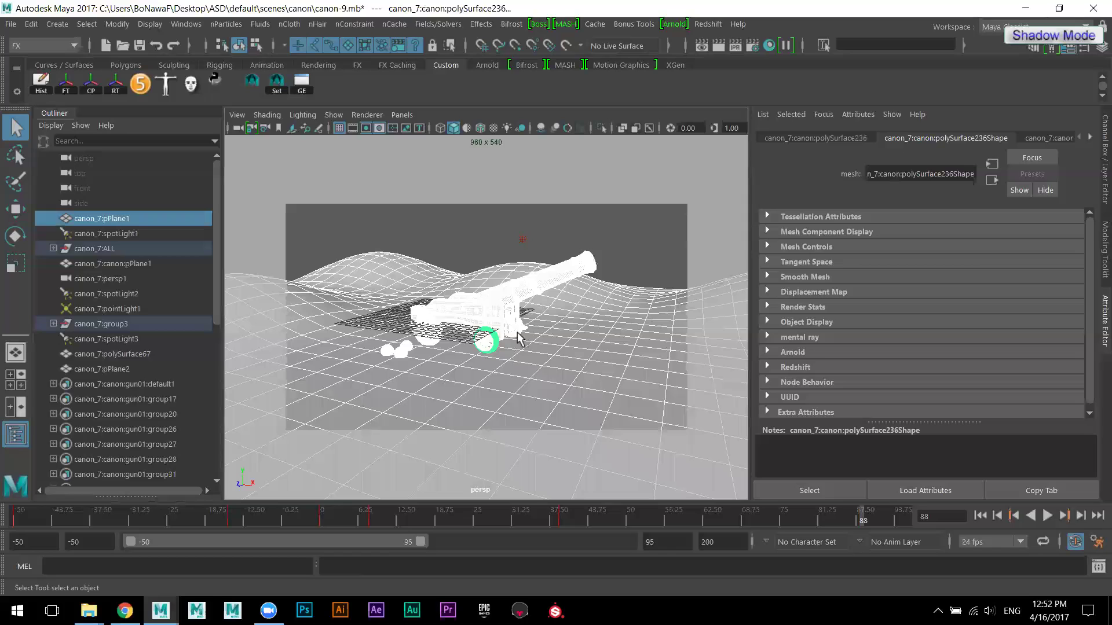
right_click(492, 310)
mouse_move(516, 515)
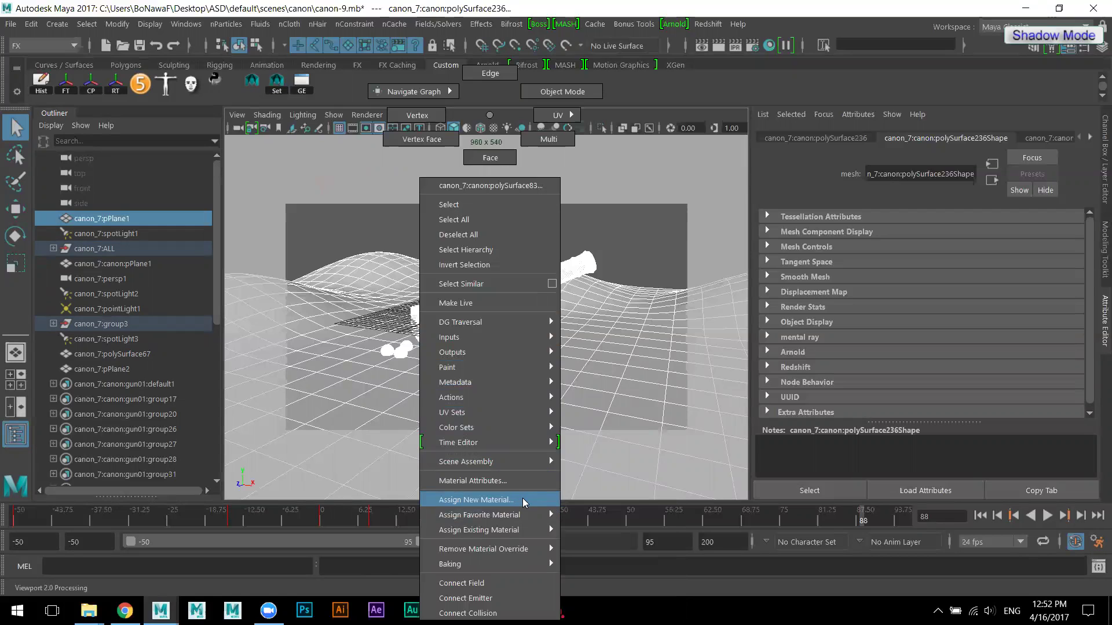
left_click(509, 498)
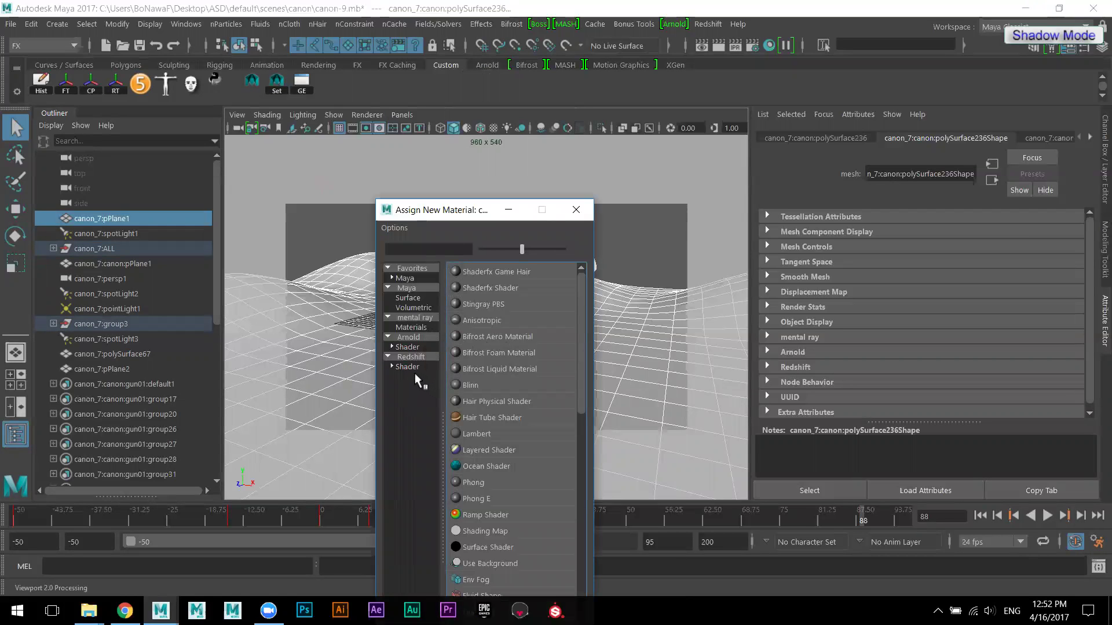
left_click(415, 337)
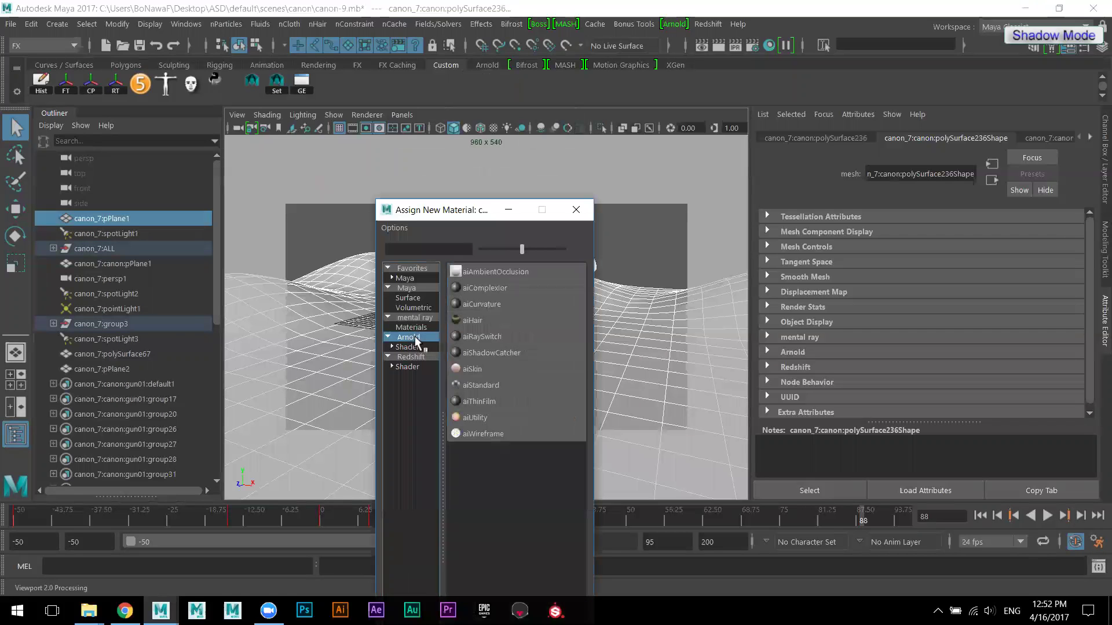
left_click(490, 384)
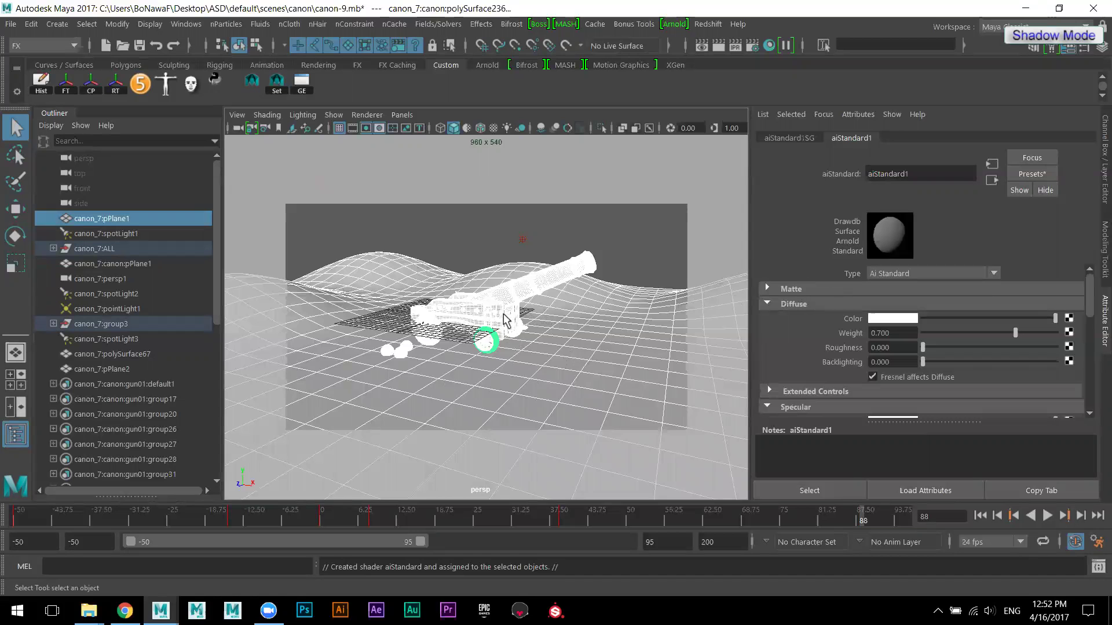
- Hide the viewport grid and shift the canon_7:ALL group along X to a Translate X of 5.406
key("f")
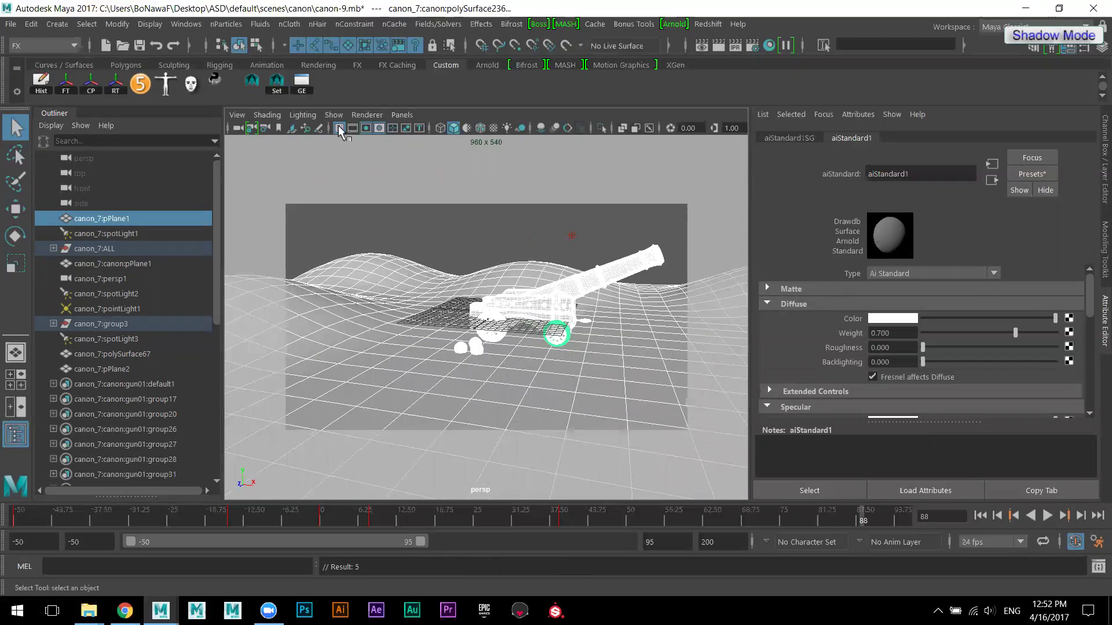
right_click_drag(417, 298, 470, 342, "alt")
key("f")
left_click(132, 266)
key("5")
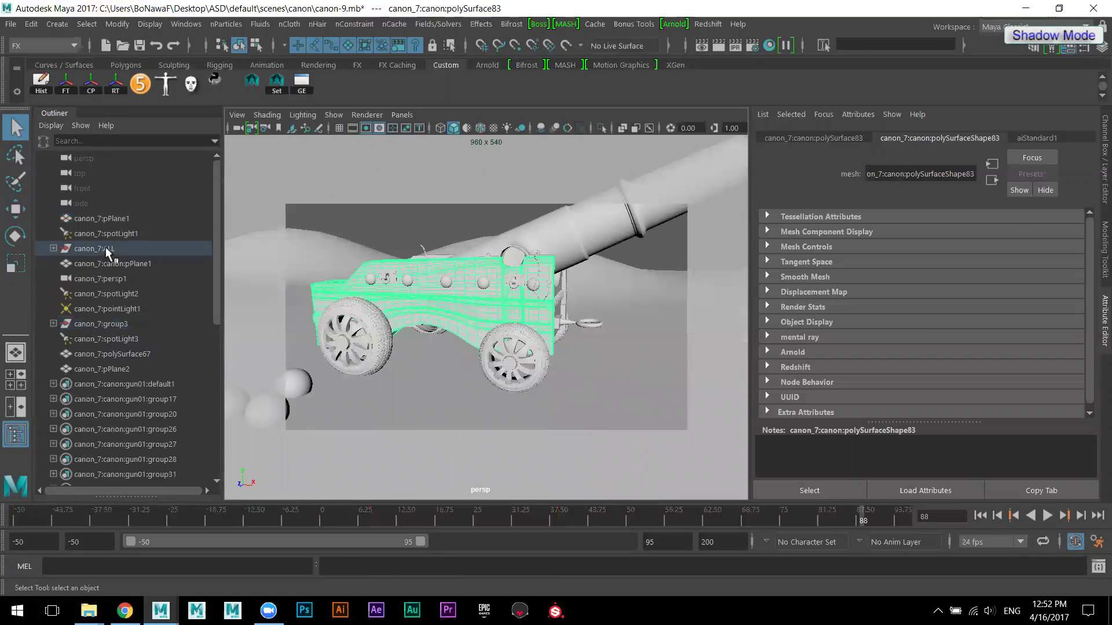
key("Up")
key("w")
mouse_move(534, 371)
left_mouse_down()
mouse_move(573, 377)
mouse_move(529, 379)
left_mouse_up()
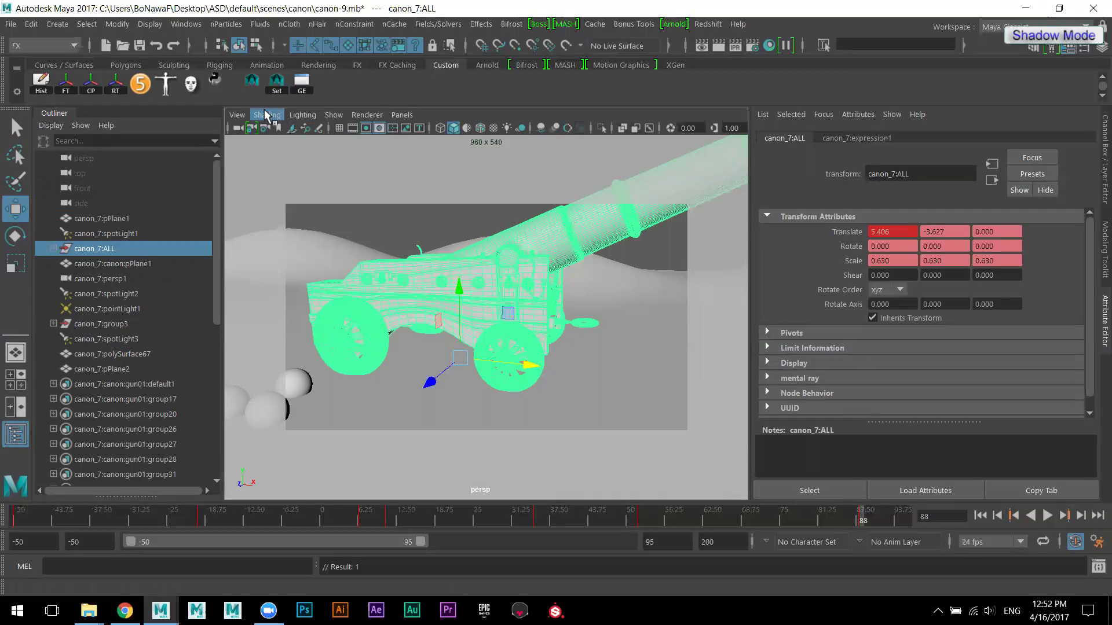
- Turn off selection highlighting in the viewport and test it by selecting several objects, ending on canon_7:ALL
left_click(236, 116)
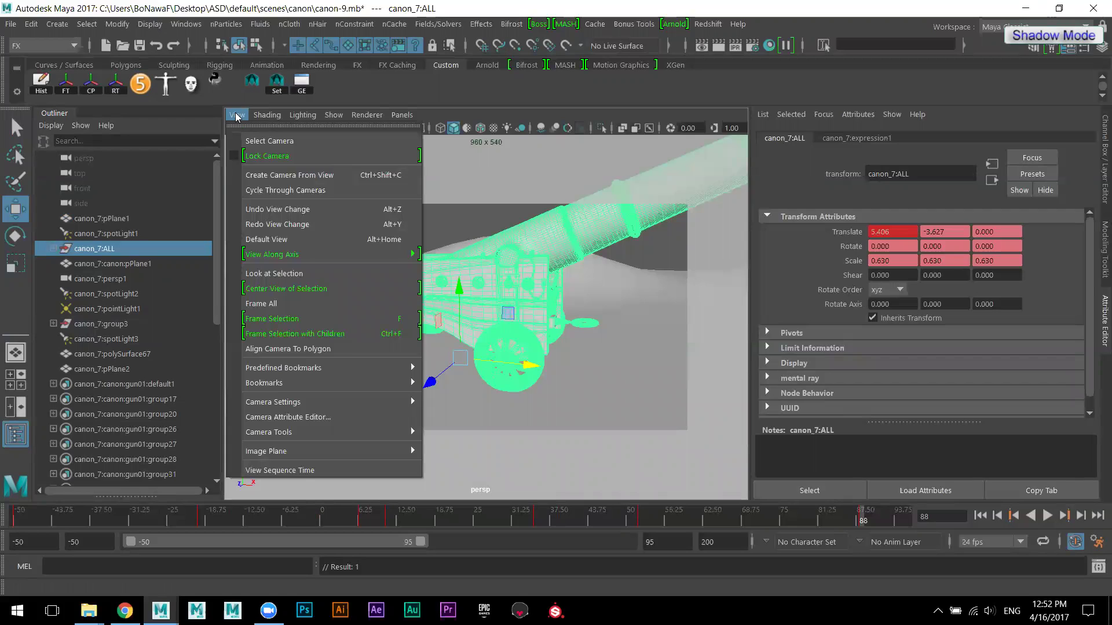
mouse_move(260, 118)
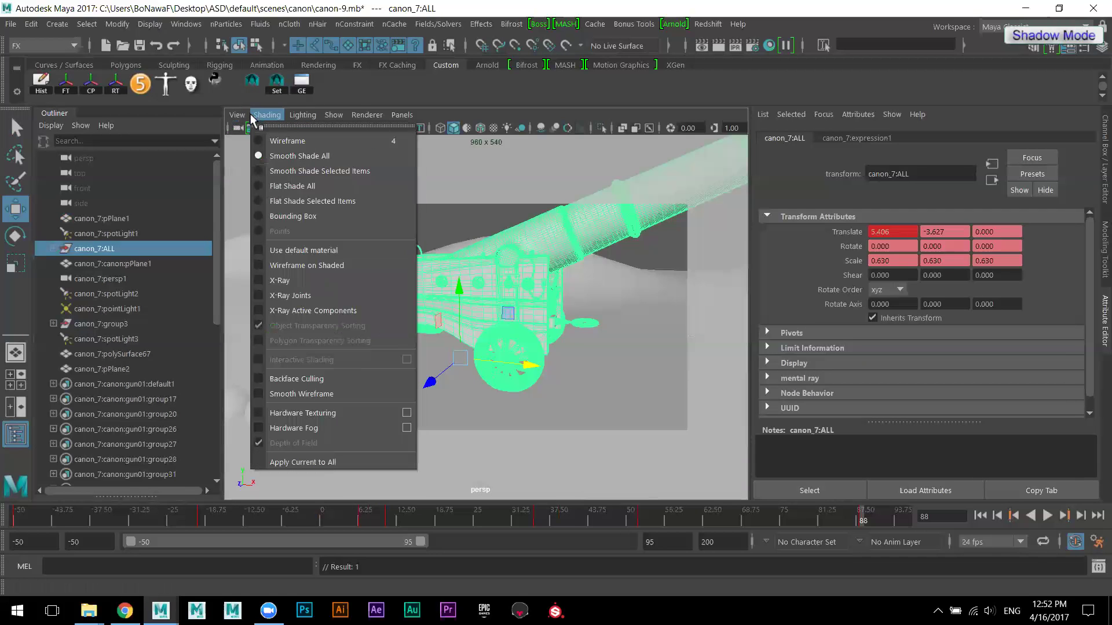
mouse_move(334, 116)
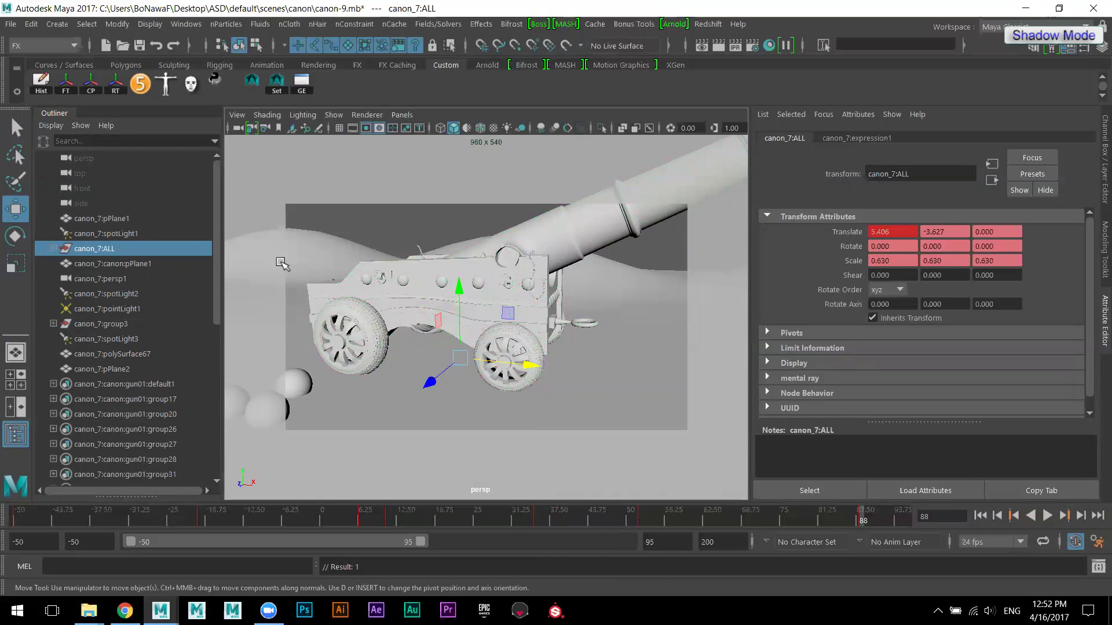
left_click(132, 264)
left_click(128, 293)
left_click(127, 339)
left_click(128, 384)
left_click(109, 249)
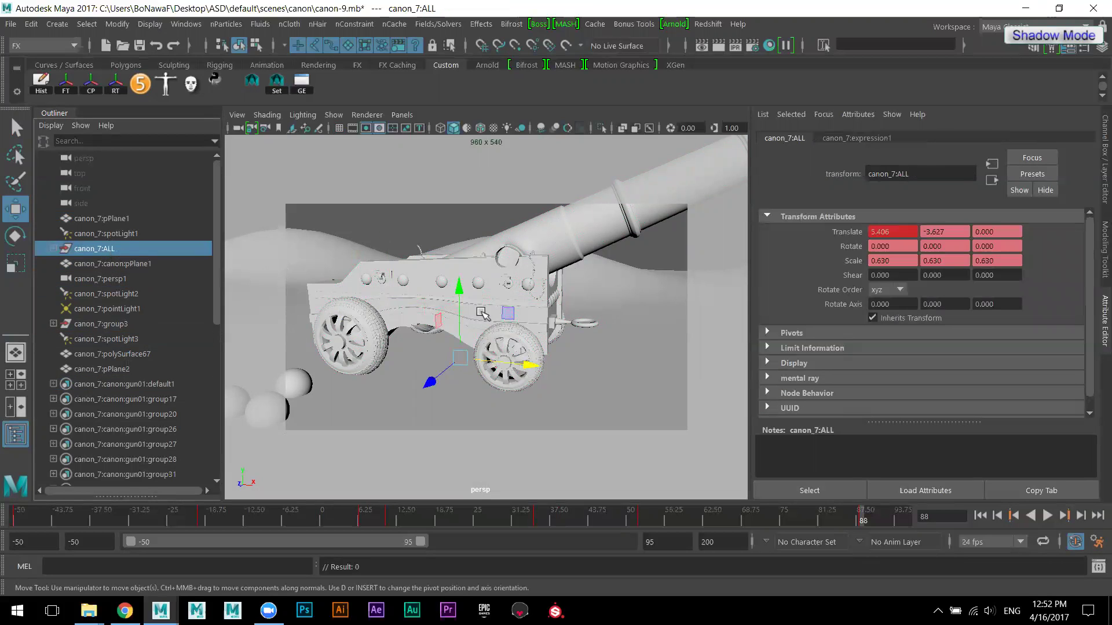
- Move the canon_7:ALL group back along X to a Translate X of 4.104
scroll(529, 365, "up", 6)
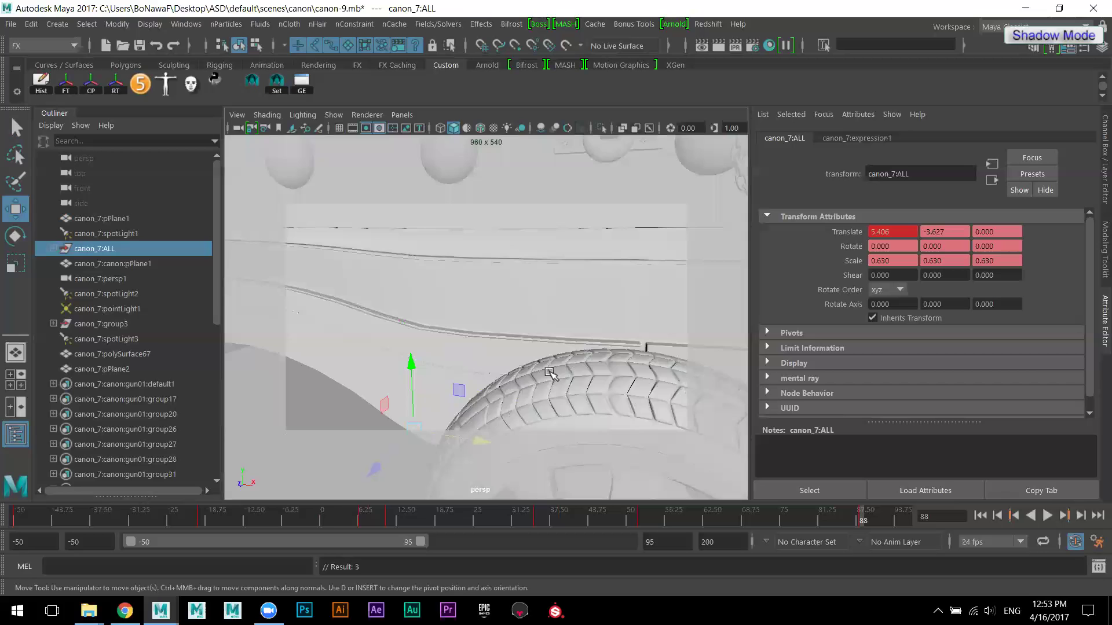
scroll(538, 360, "down", 3)
middle_click_drag(545, 357, 470, 348)
right_click_drag(581, 367, 596, 348, "alt")
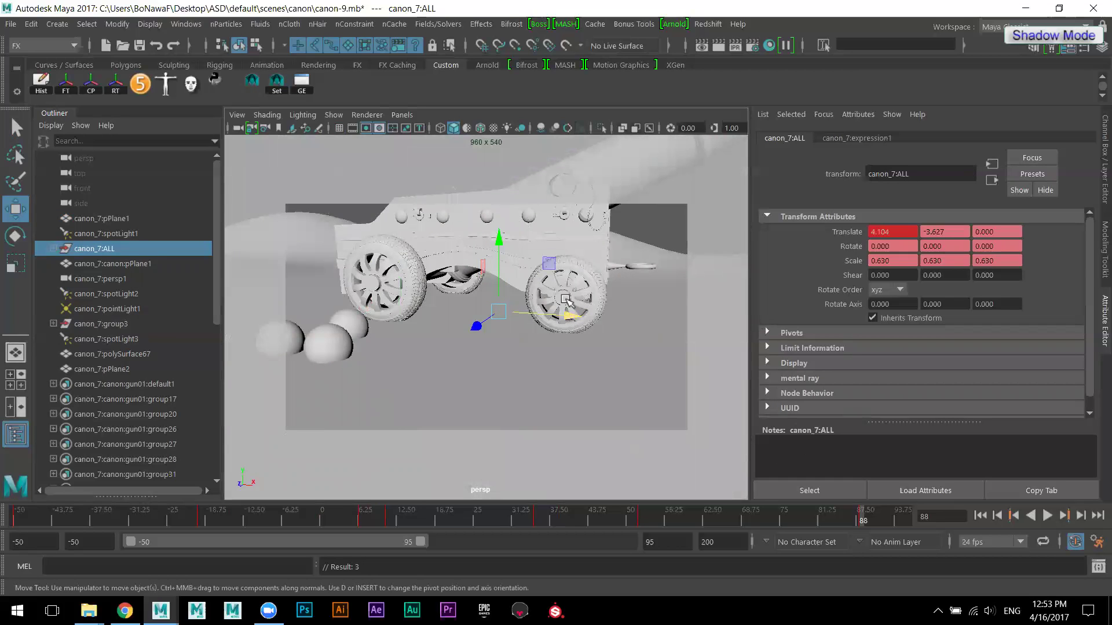
- Select all scene objects and delete all of their animation keys in the Graph Editor
left_click(301, 83)
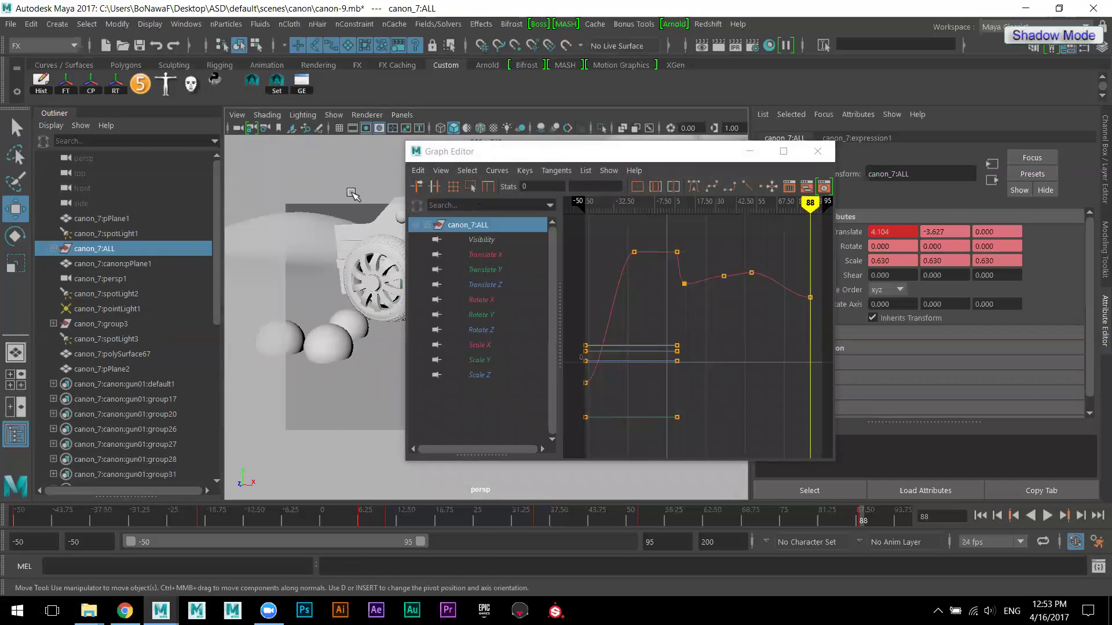
right_click(353, 194)
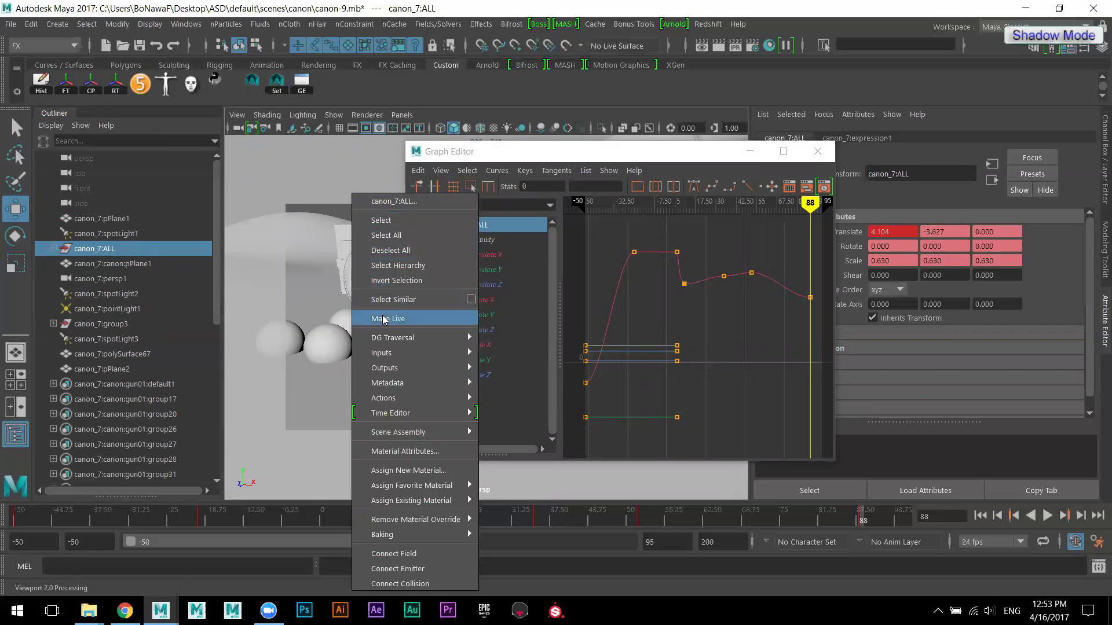
left_click(397, 236)
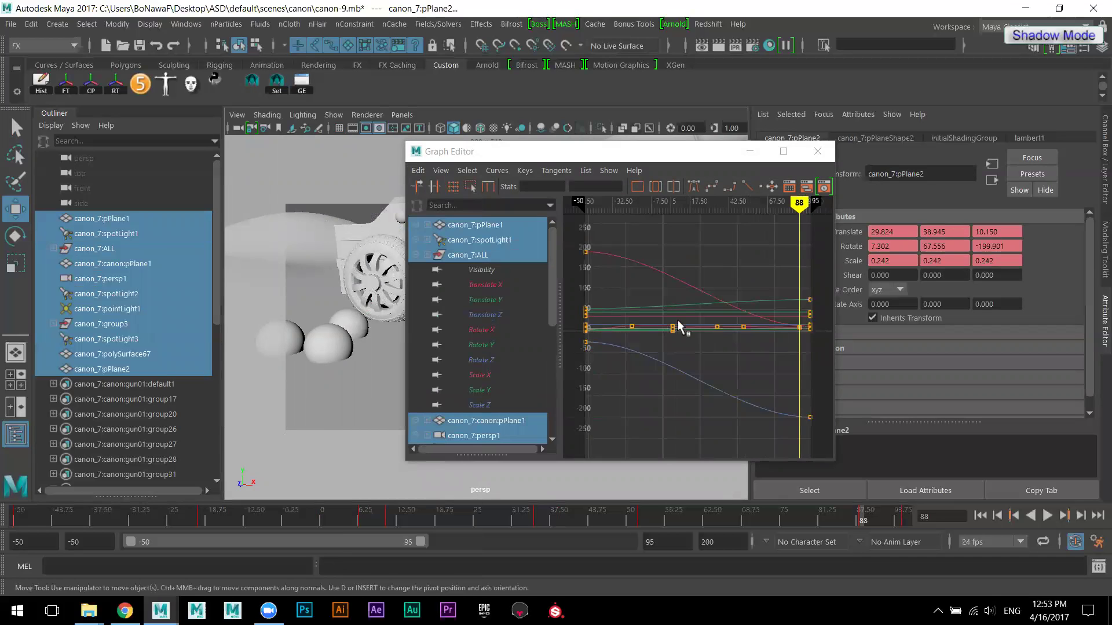
key("f")
left_click_drag(624, 265, 783, 432)
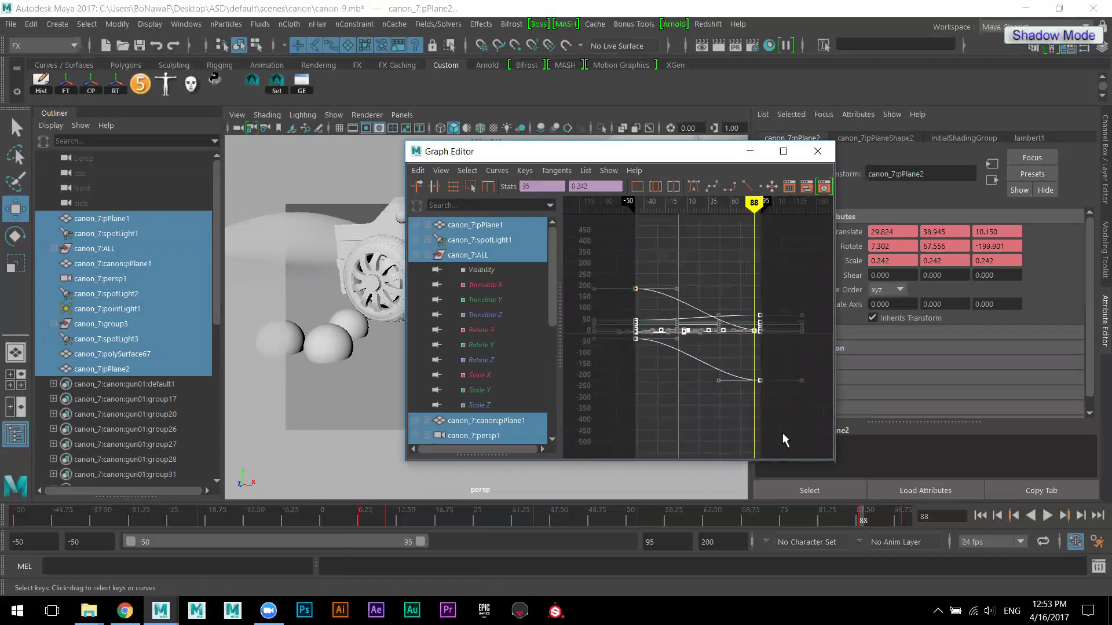
key("Delete")
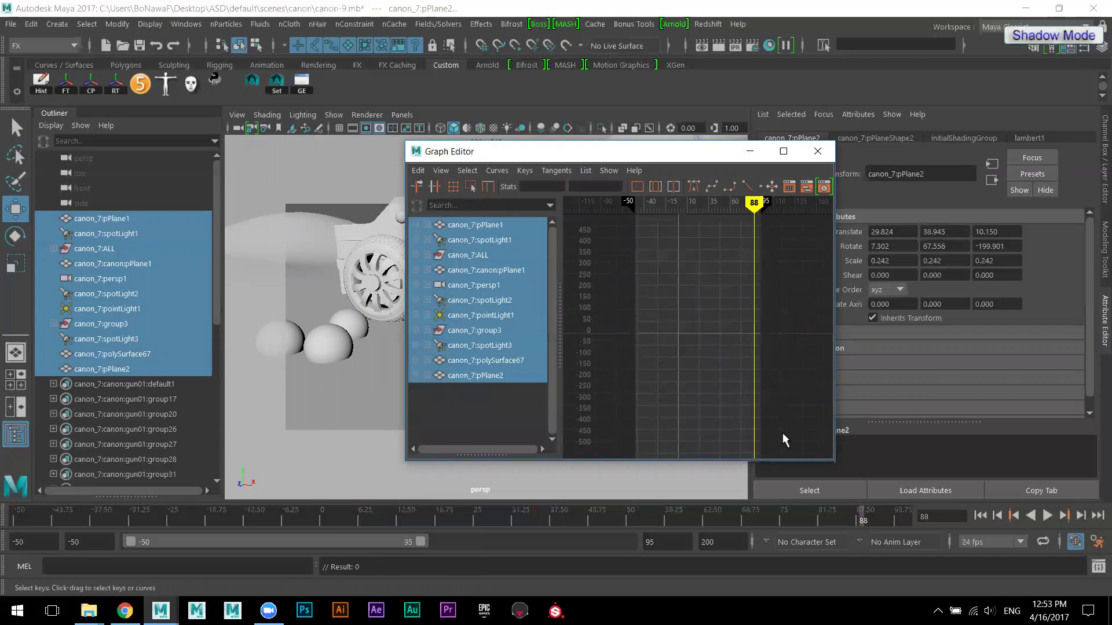
left_click(818, 151)
- Play the animation to check for remaining motion, stopping at frame 22
left_click(373, 520)
key("alt+v")
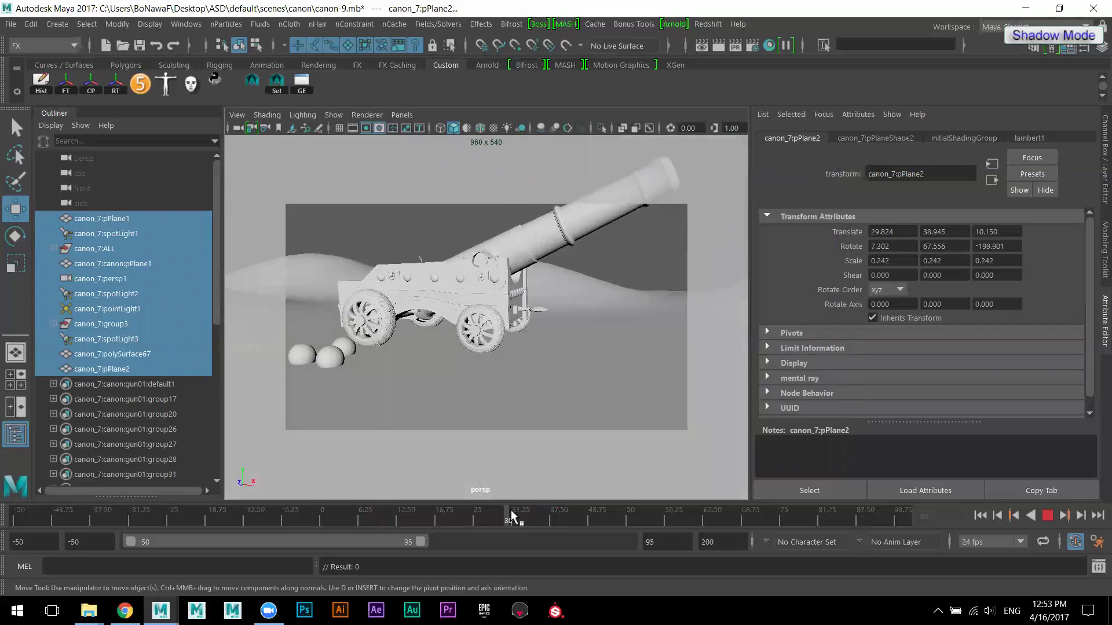
left_click(459, 514)
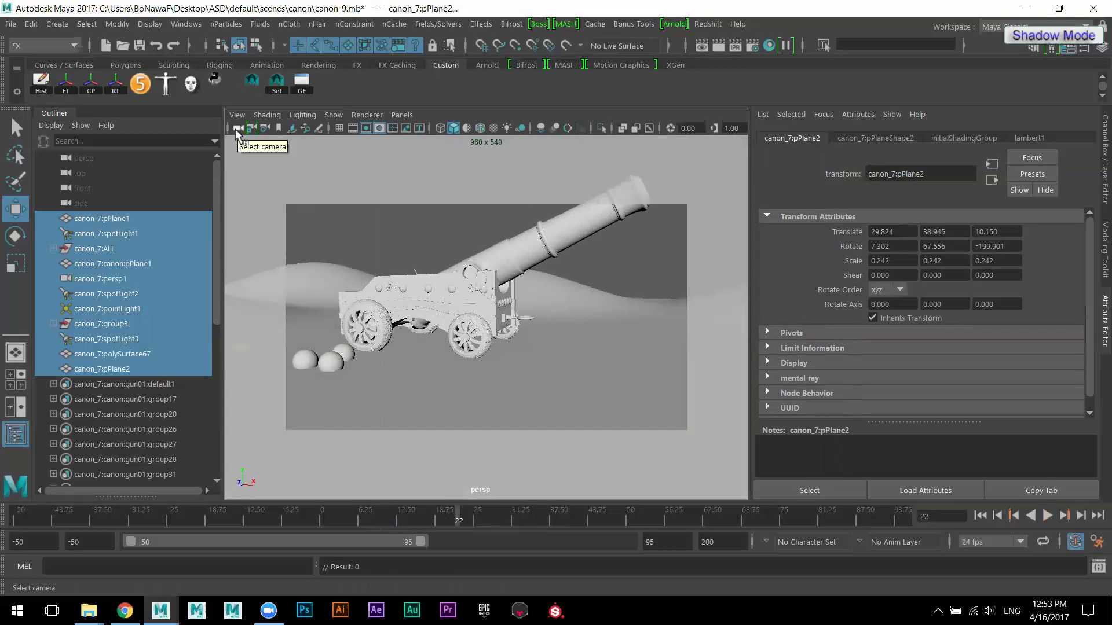
- Delete all keys of the persp camera across the whole timeline and scrub to frame 45 to check
left_click(237, 132)
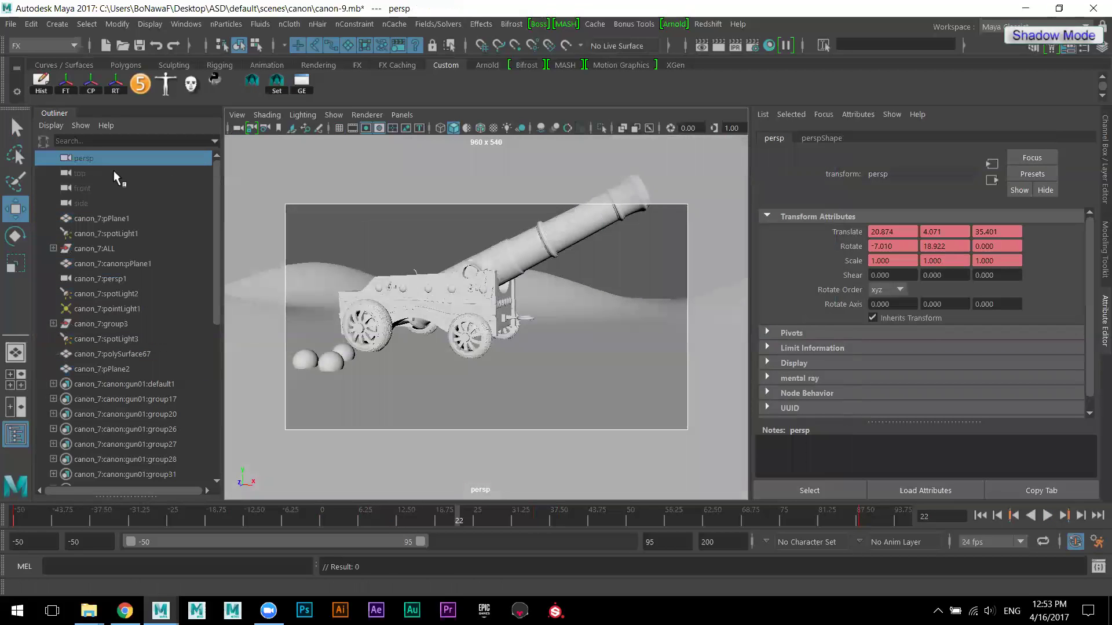
double_click(458, 517)
right_click(458, 517)
left_click(495, 324)
left_click_drag(468, 528, 599, 524)
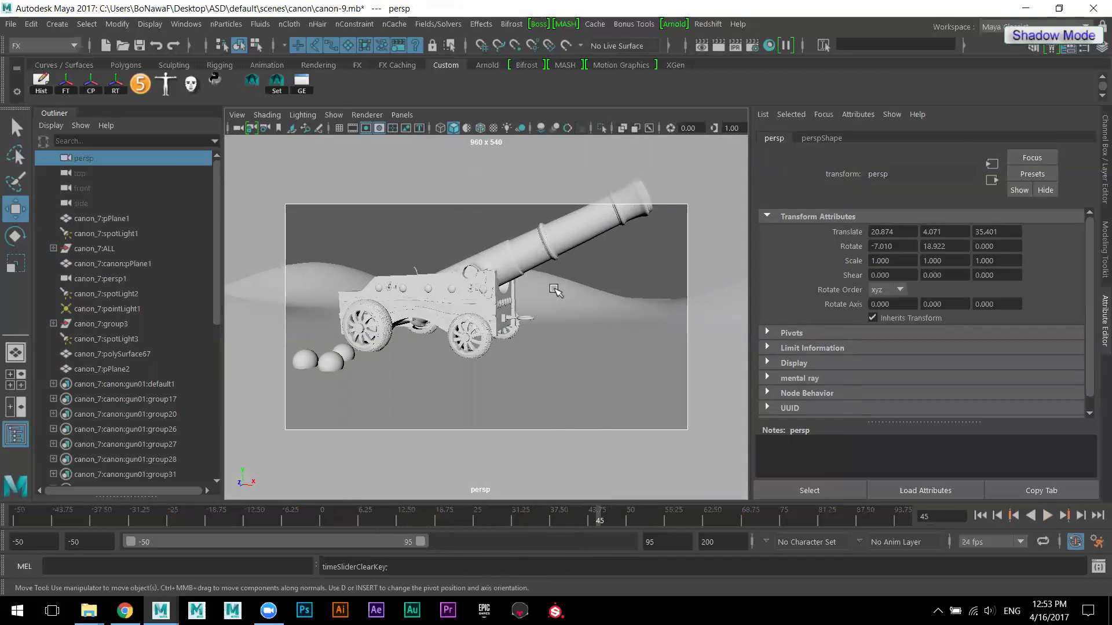
- Delete all keys of the cannon barrel canon_7:canon:old_metal across the timeline and scrub to frame -16
left_click(570, 237)
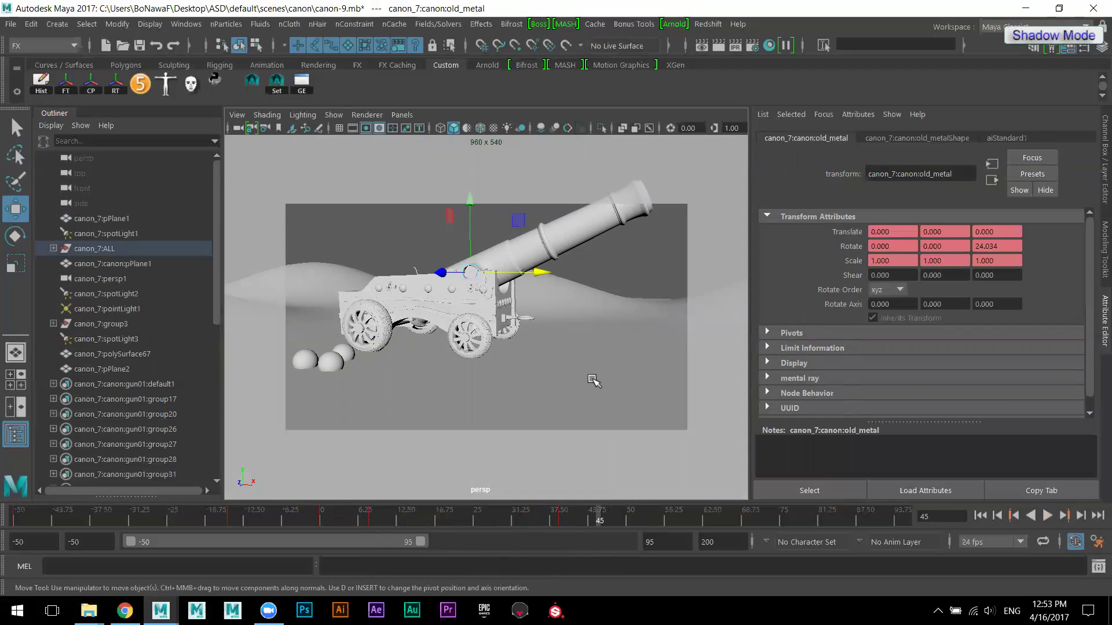
double_click(599, 521)
right_click(600, 521)
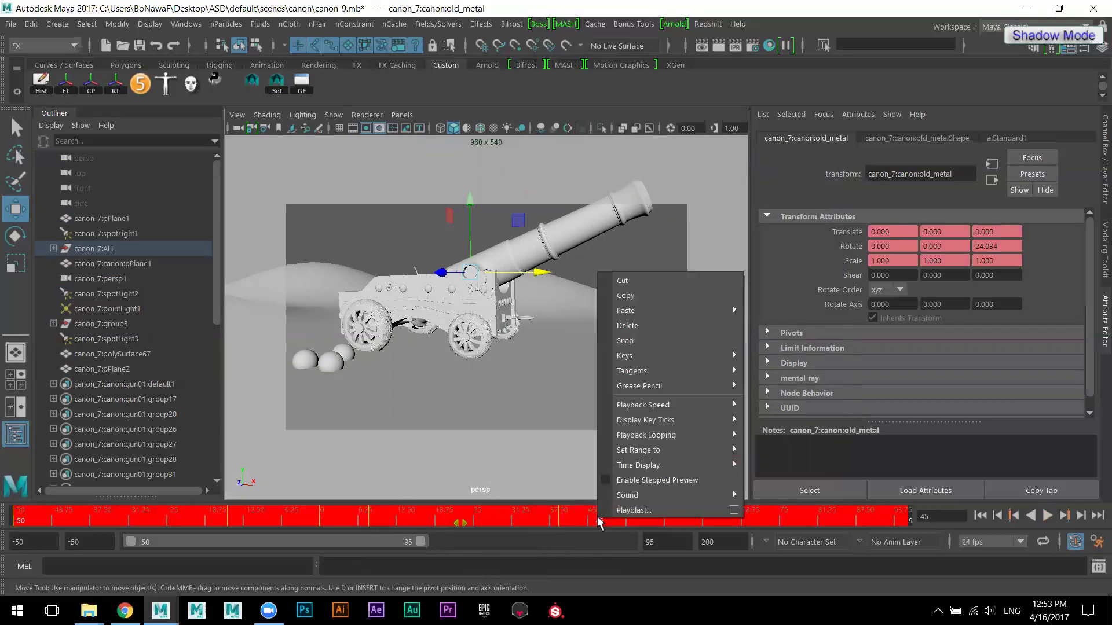
left_click(639, 328)
left_click_drag(595, 525, 226, 546)
- Move the canon_7:ALL group back along X to about 1.4 to test the wheels, undoing the extra moves
left_click(107, 253)
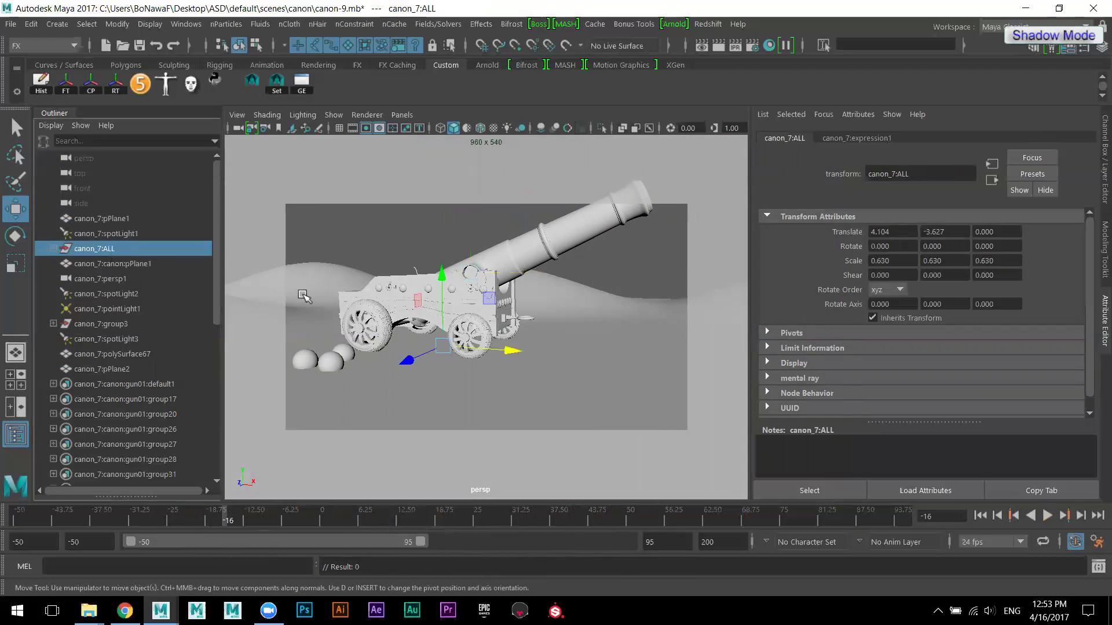
left_click_drag(509, 352, 482, 362)
scroll(556, 377, "up", 10)
scroll(587, 387, "down", 8)
key("ctrl+z")
key("ctrl+z")
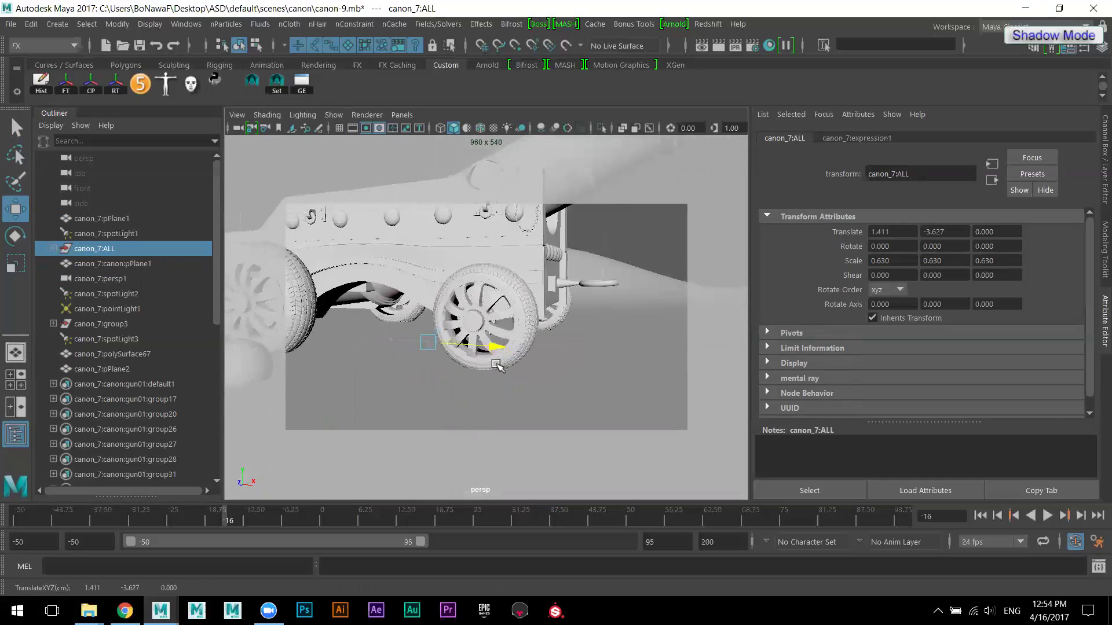
- Break the expression connection on Rotate Z of the front wheel group canon_7:FT inside canon_7:ALL
left_click(534, 307)
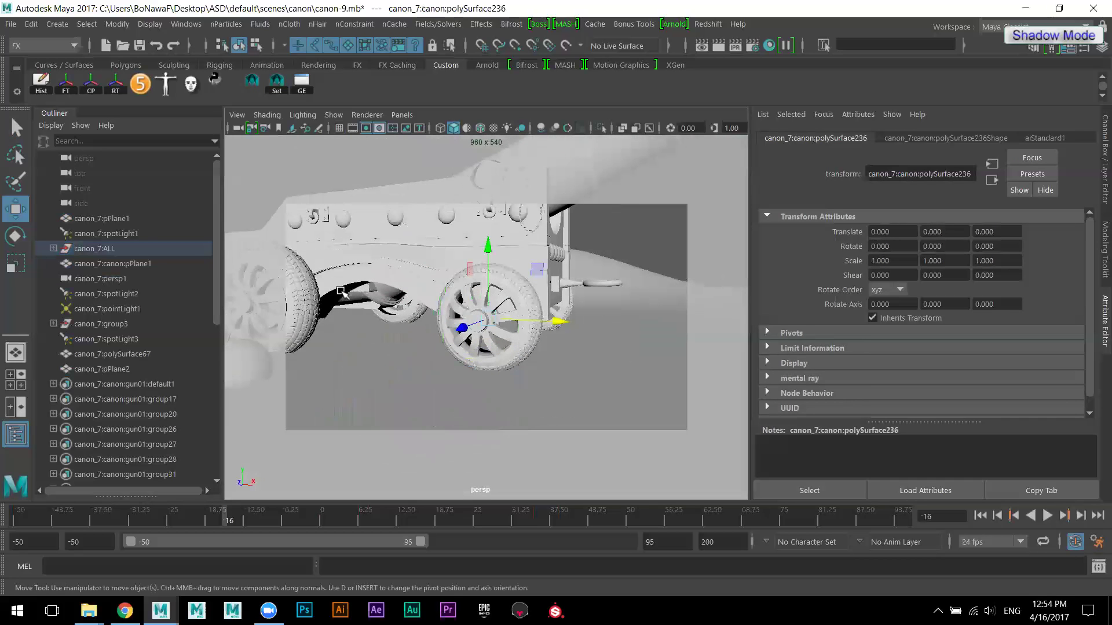
left_click(52, 249)
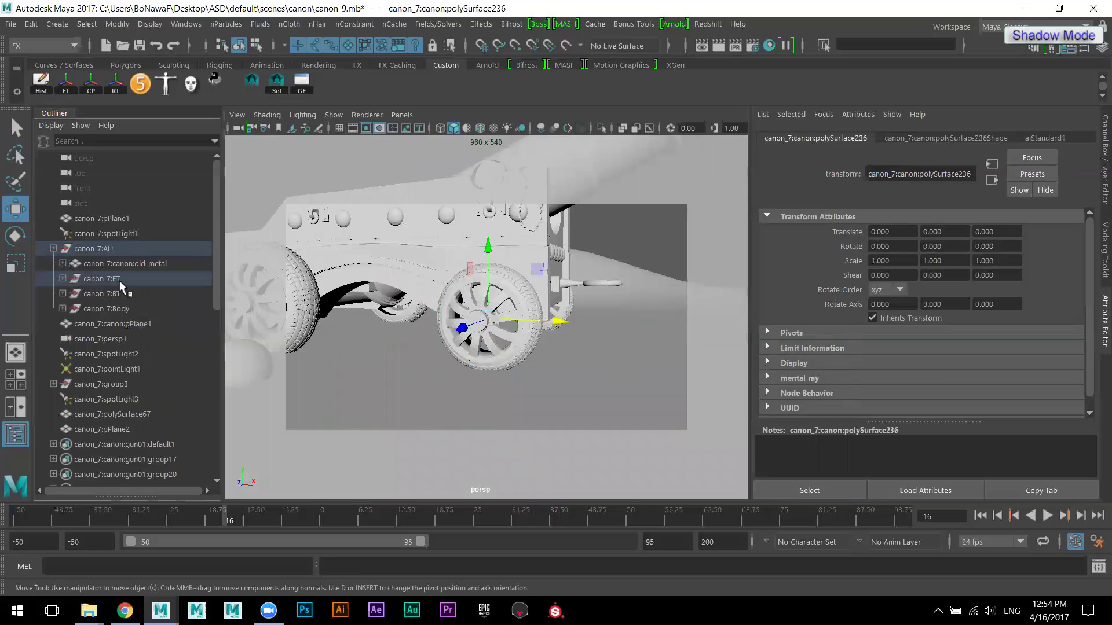
left_click(101, 279)
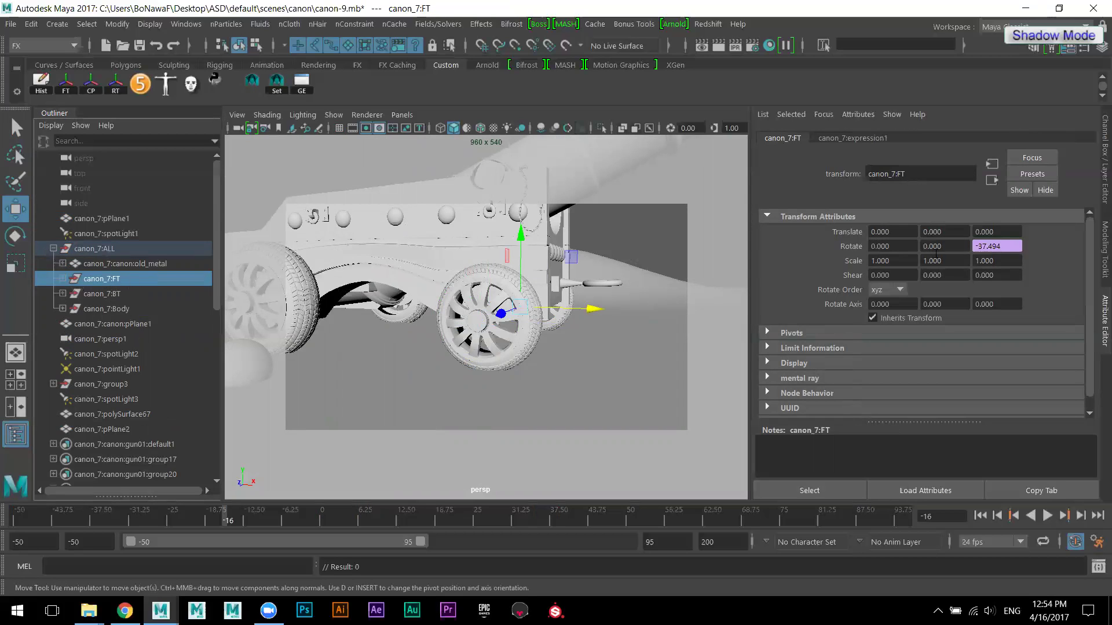
left_click(1096, 168)
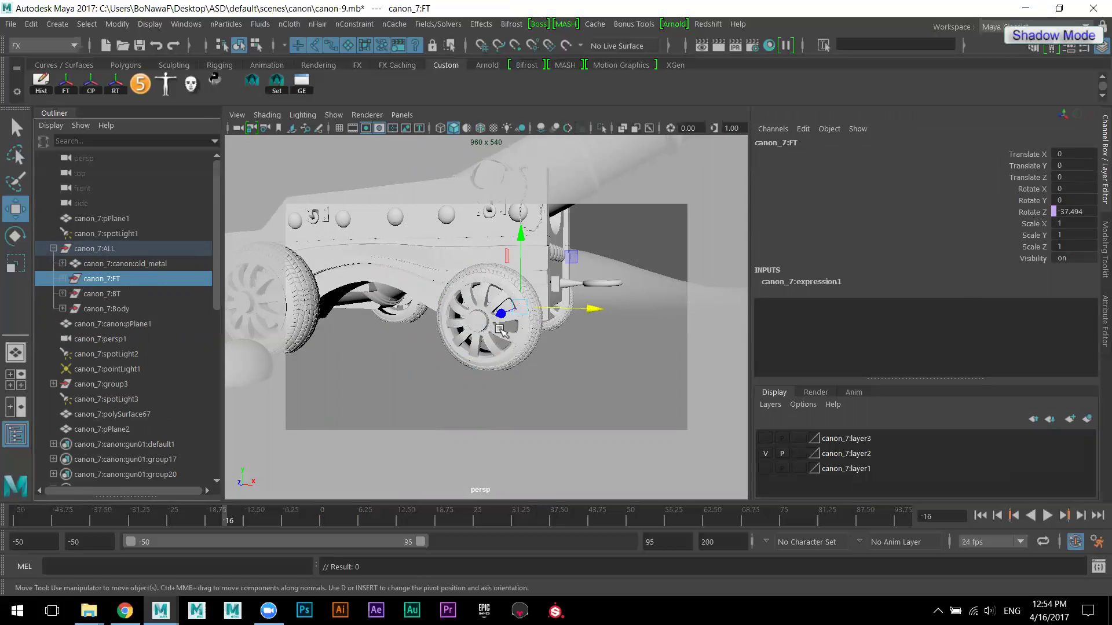
right_click(1033, 212)
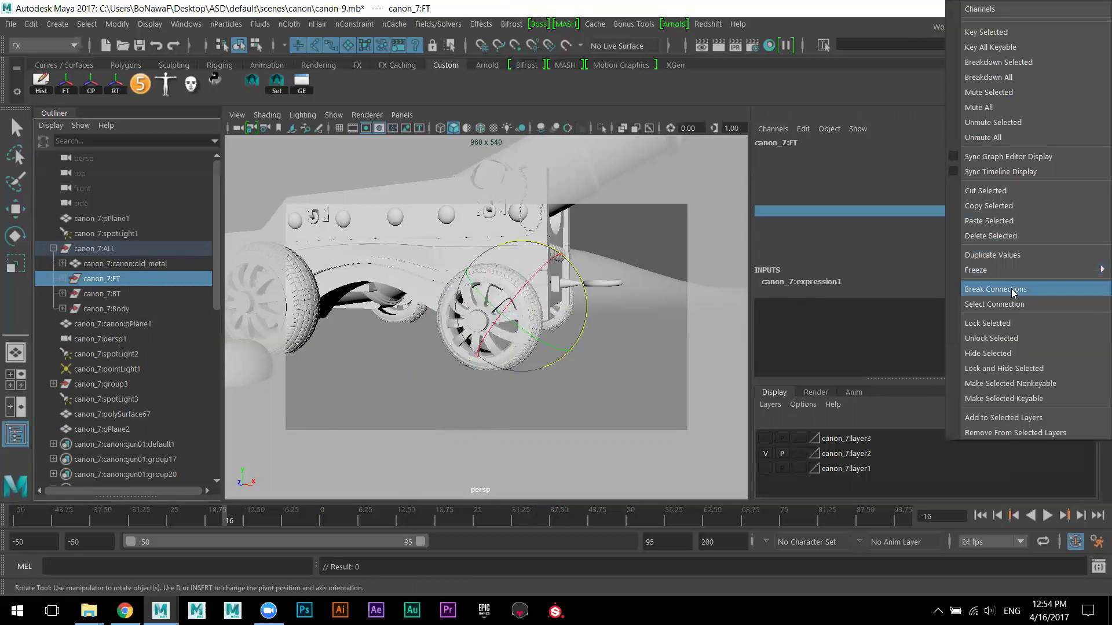
left_click(1011, 289)
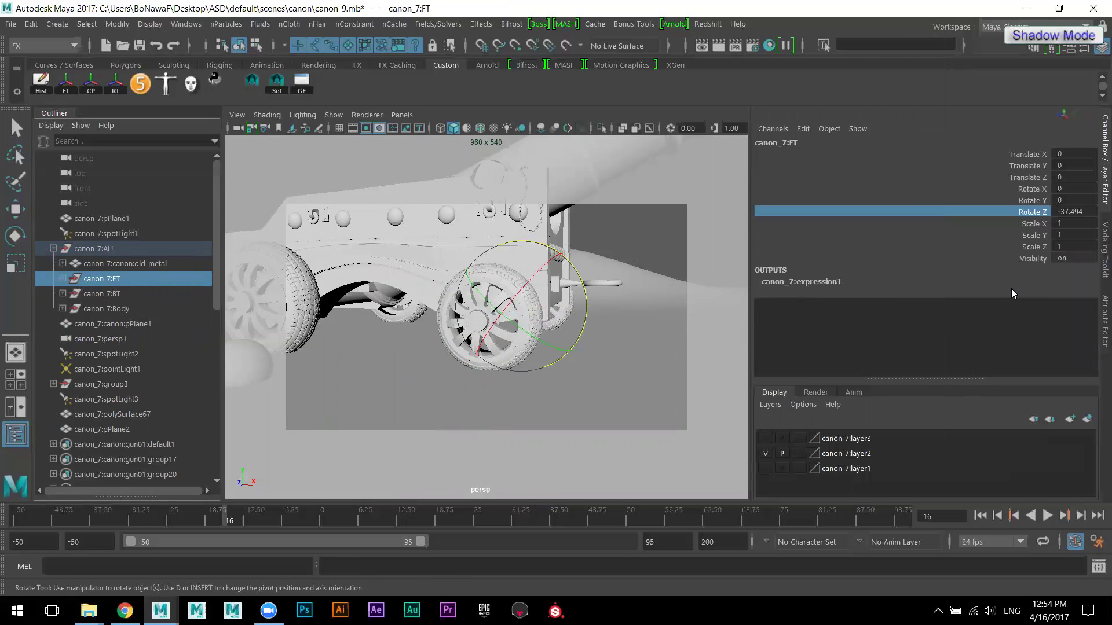
- Select the back wheel group canon_7:BT and turn selection highlighting back on in the viewport
left_click(113, 293)
left_click_drag(323, 293, 368, 178, "alt")
left_click(335, 115)
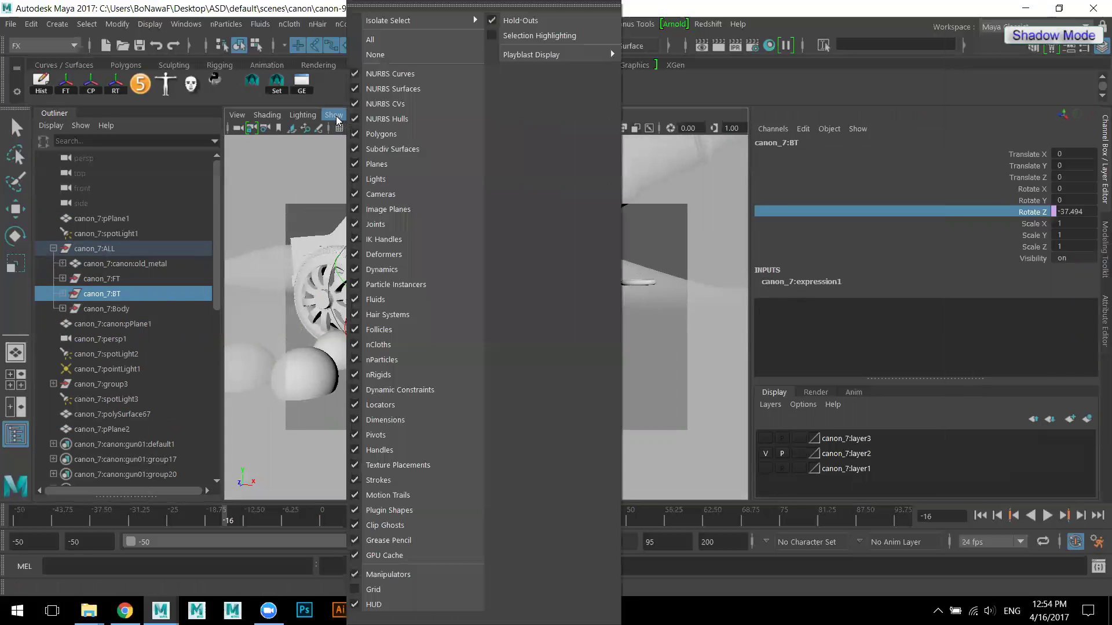
left_click(539, 36)
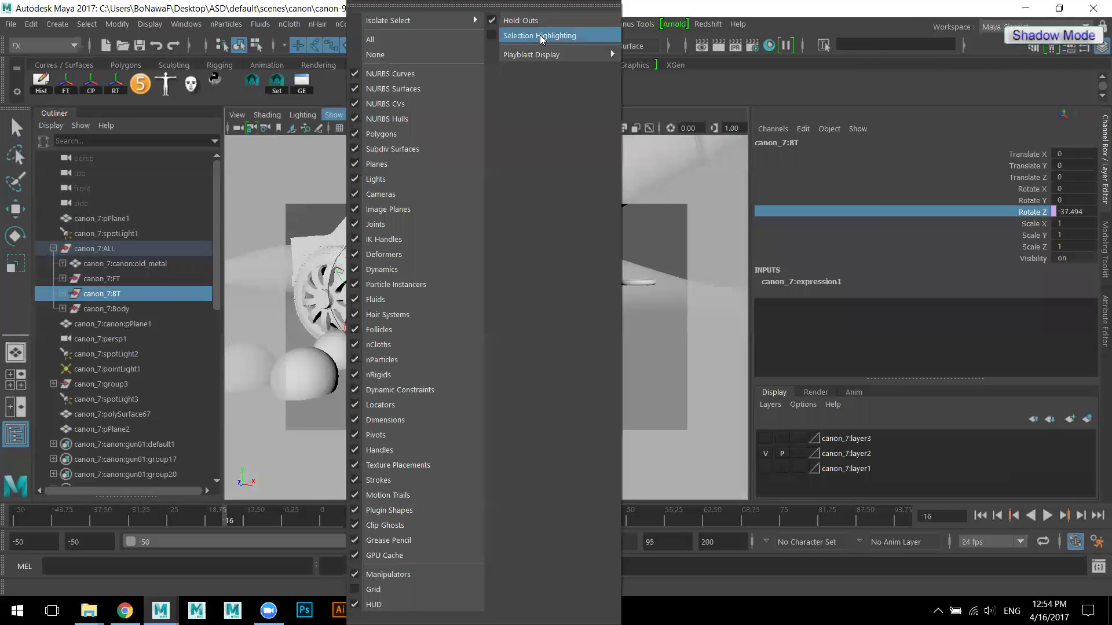
- Break the expression connection on Rotate Z of canon_7:BT and freeze the transformations of the canon_7:FT and canon_7:BT wheel groups
left_click_drag(445, 324, 385, 304, "alt")
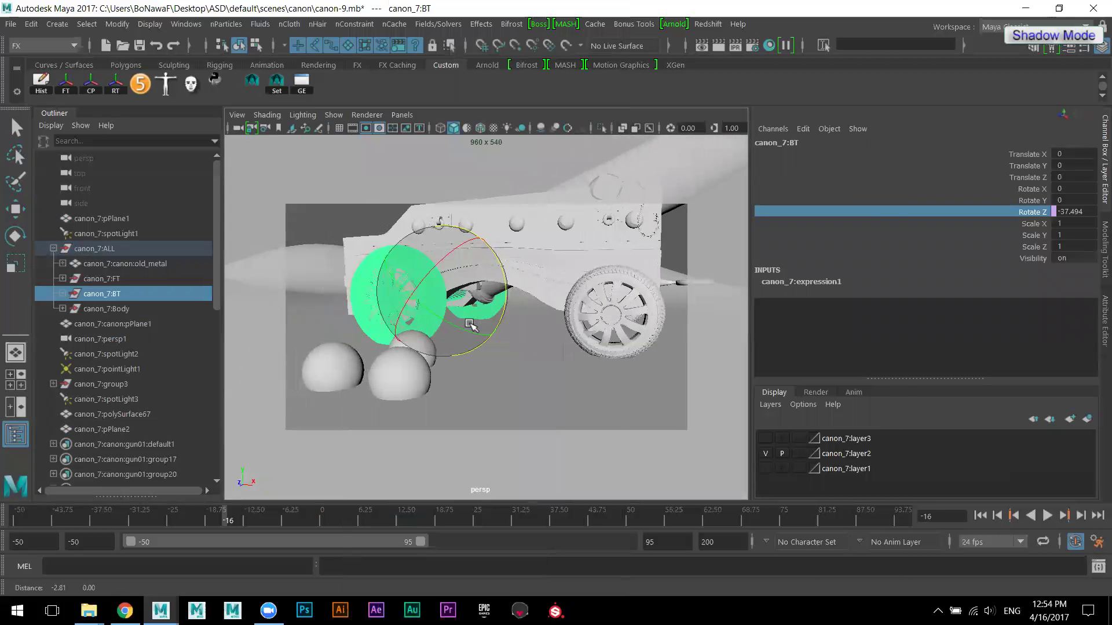
right_click(1030, 212)
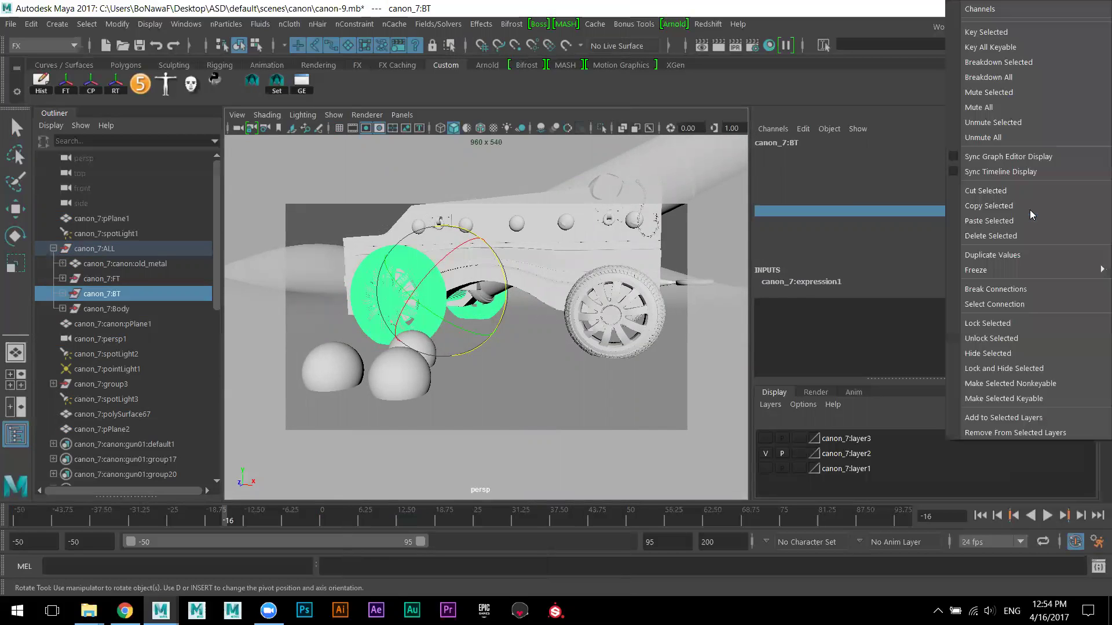
left_click(1025, 288)
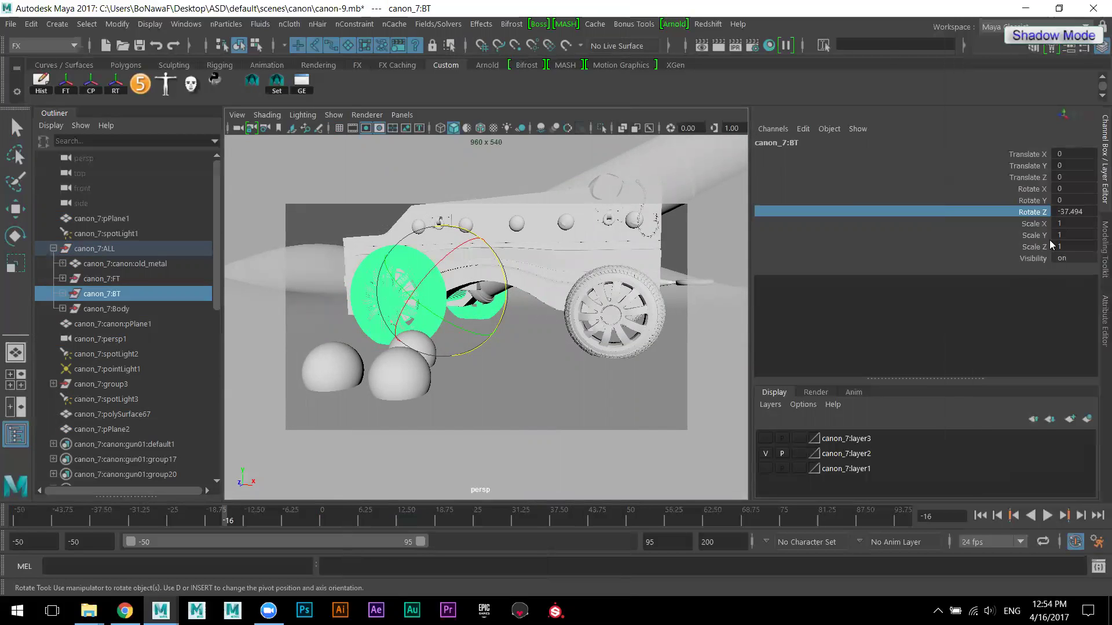
left_click_drag(103, 282, 106, 293)
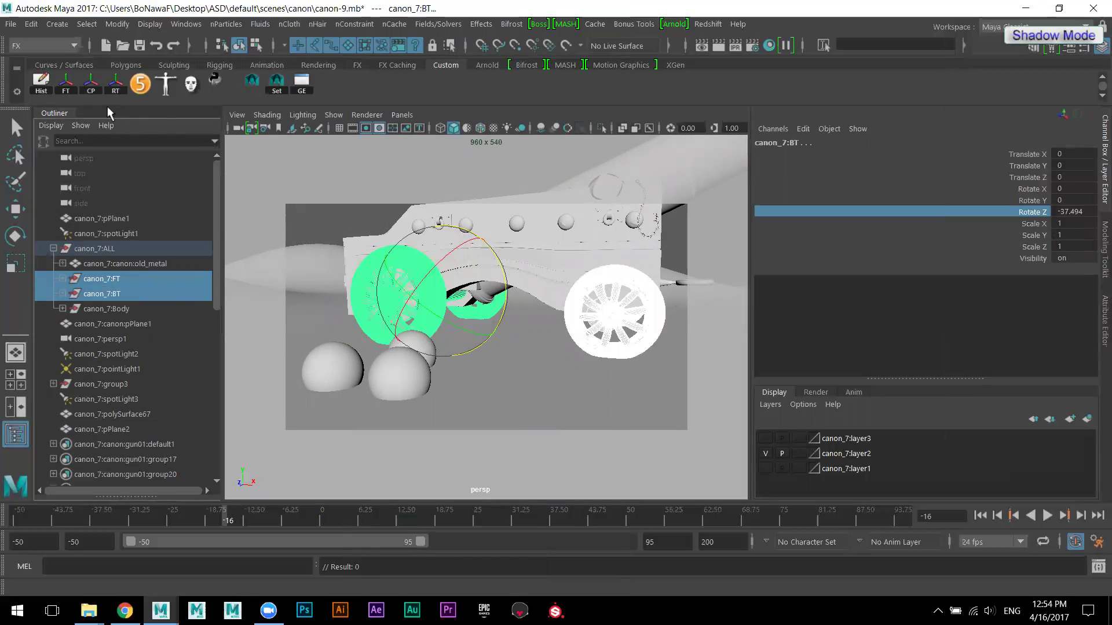
left_click(68, 84)
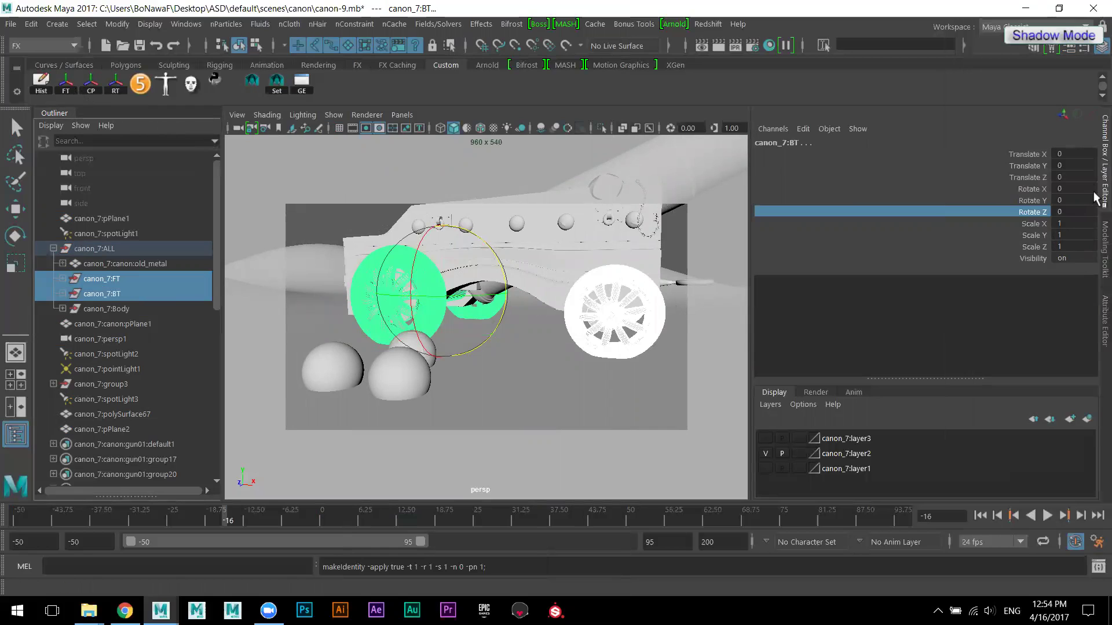
- Test-rotate the front wheel group canon_7:FT around Z to about -28 and -33 degrees, undoing the rotations
left_click(110, 292, "ctrl")
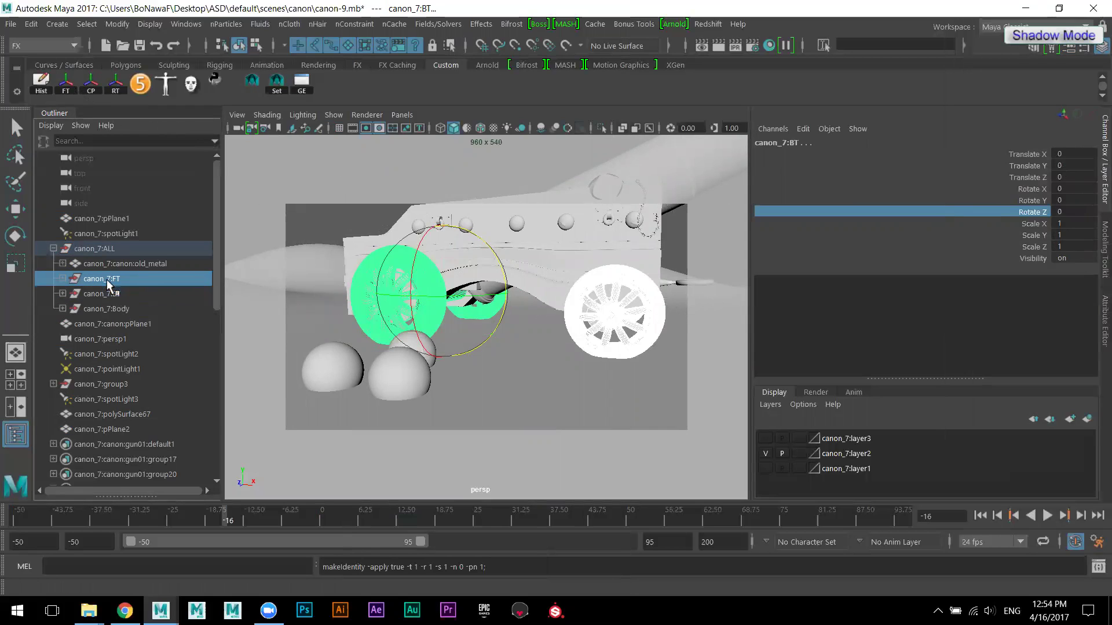
scroll(585, 348, "up", 5)
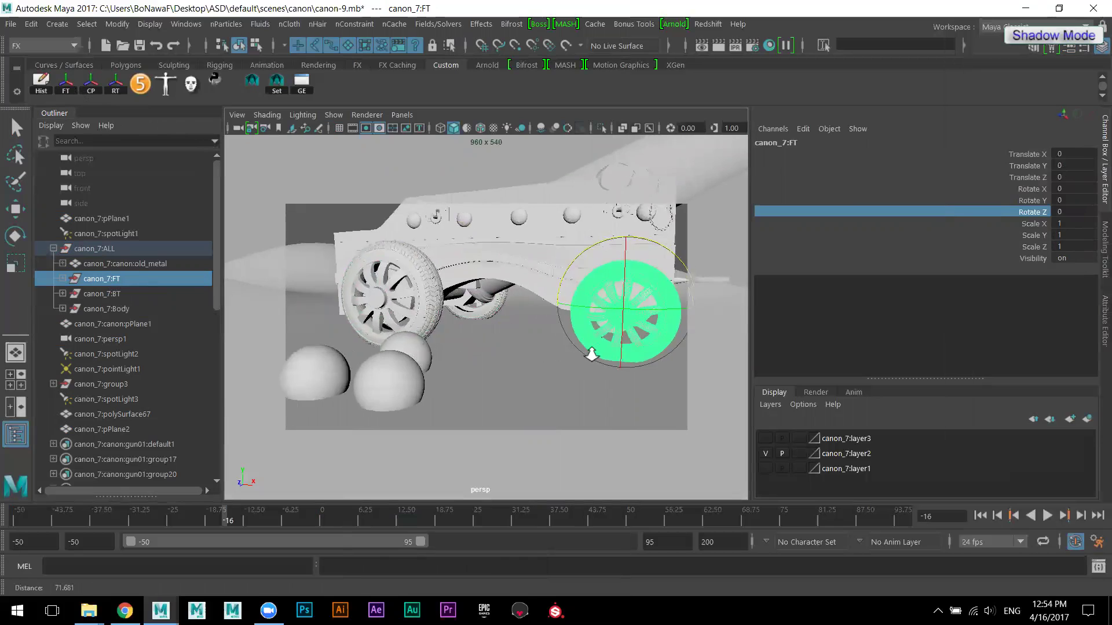
key("e")
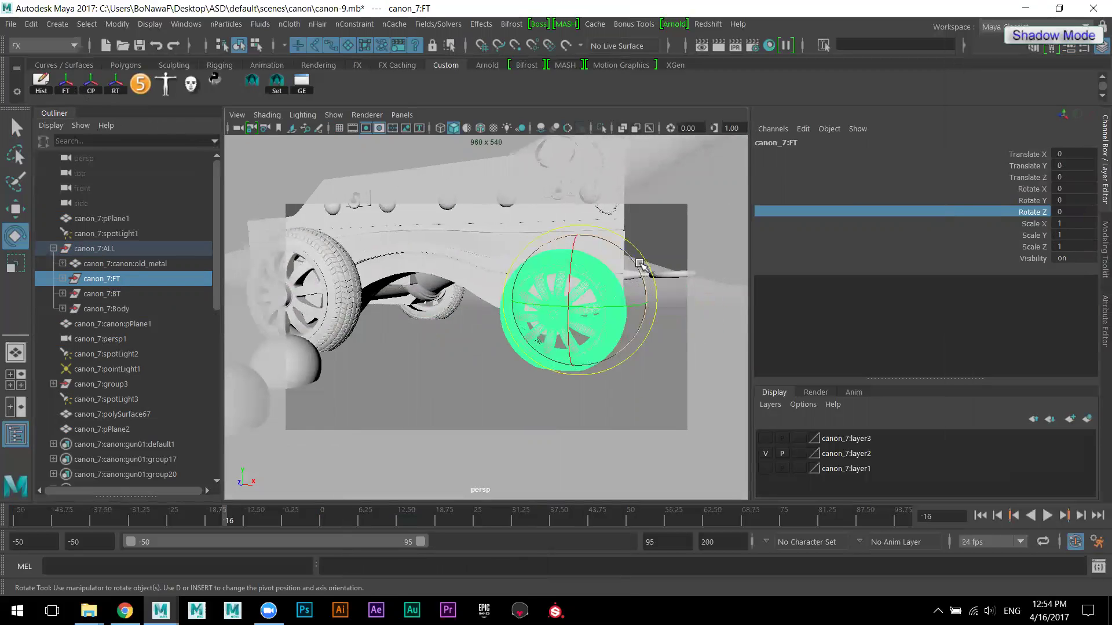
left_click_drag(630, 256, 646, 280)
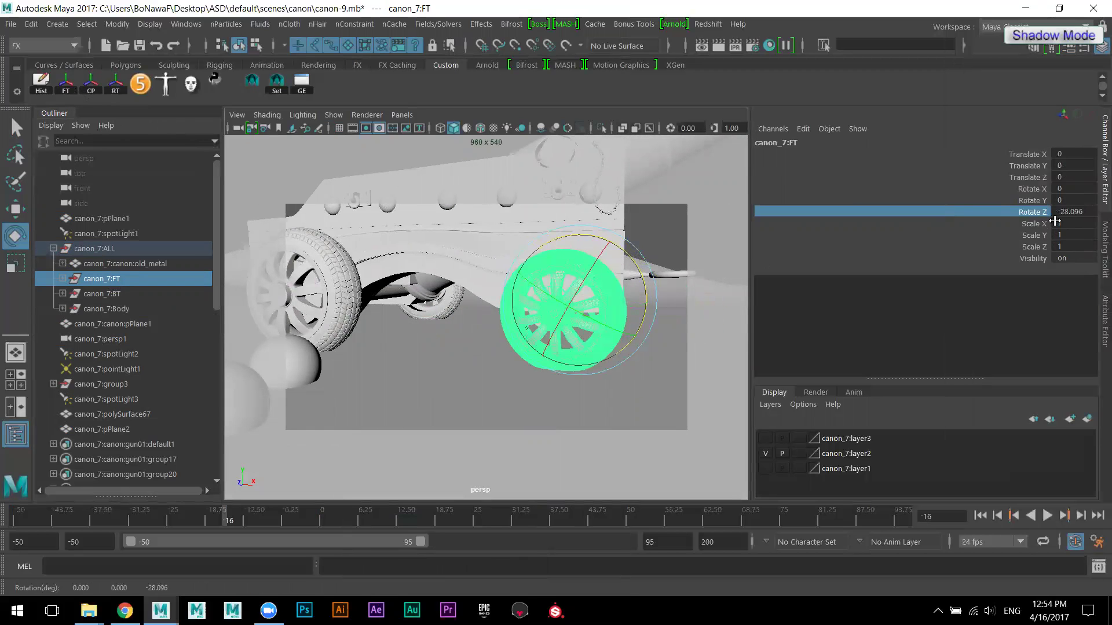
left_click_drag(634, 260, 643, 281)
key("ctrl+z")
key("ctrl+z")
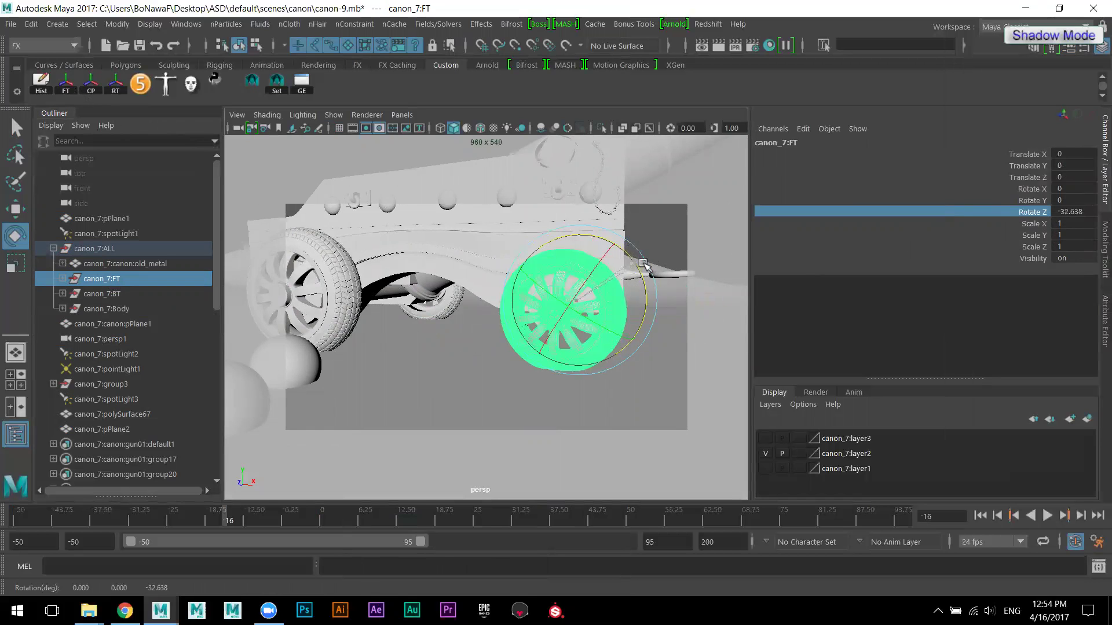
key("ctrl+z")
left_click_drag(528, 318, 403, 305, "alt")
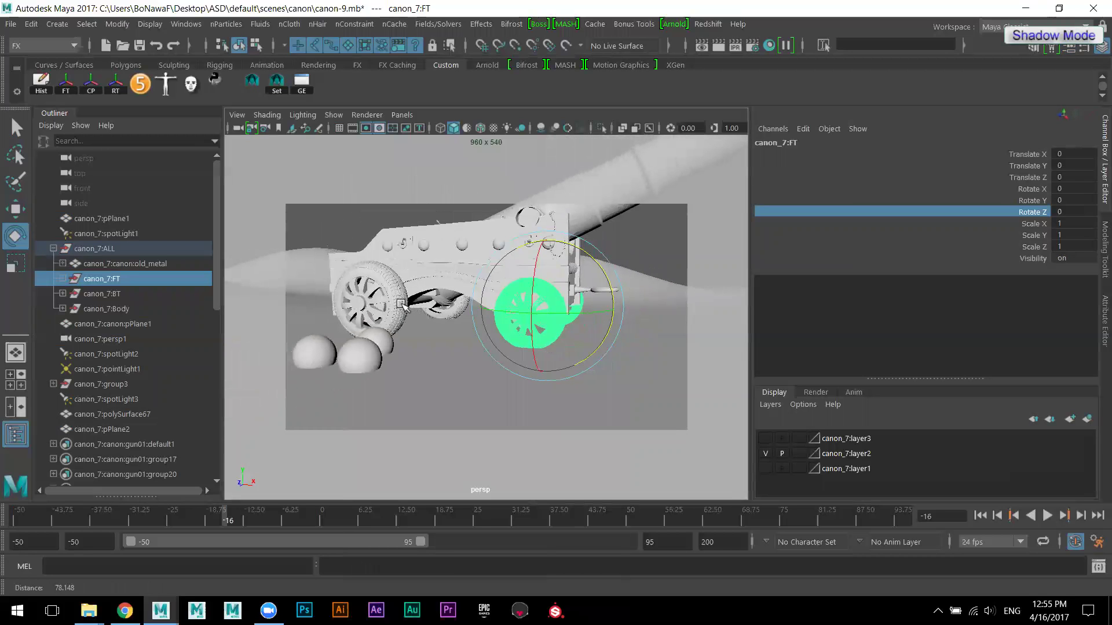
- Rename the wheel groups canon_7:FT and canon_7:BT to FT and BT, removing the canon_7: prefix
left_click(95, 248)
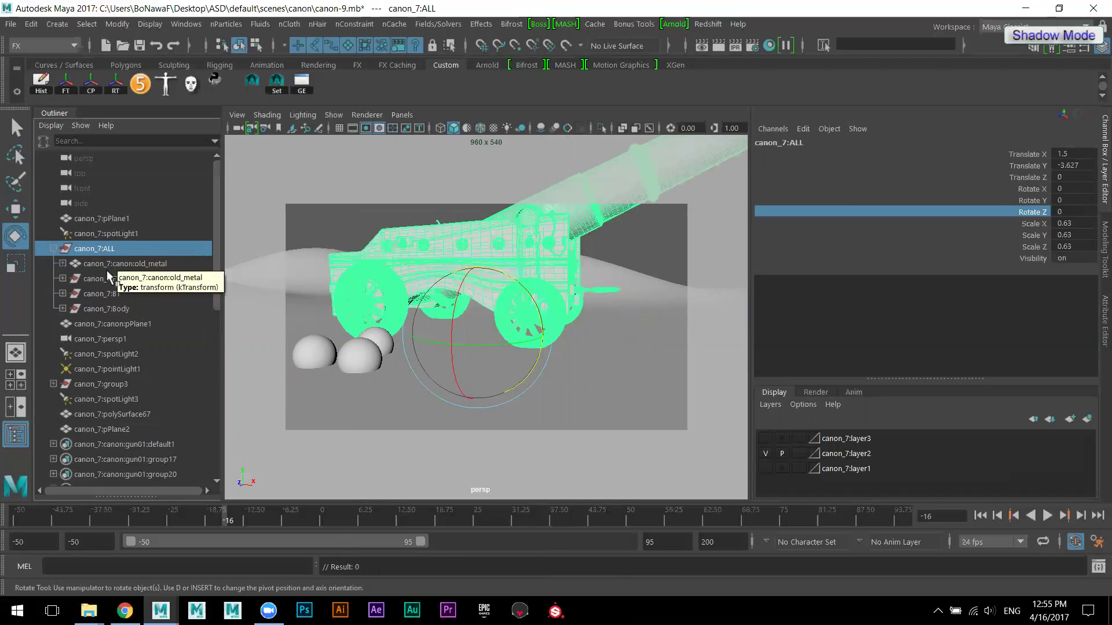
left_click(114, 279)
double_click(114, 279)
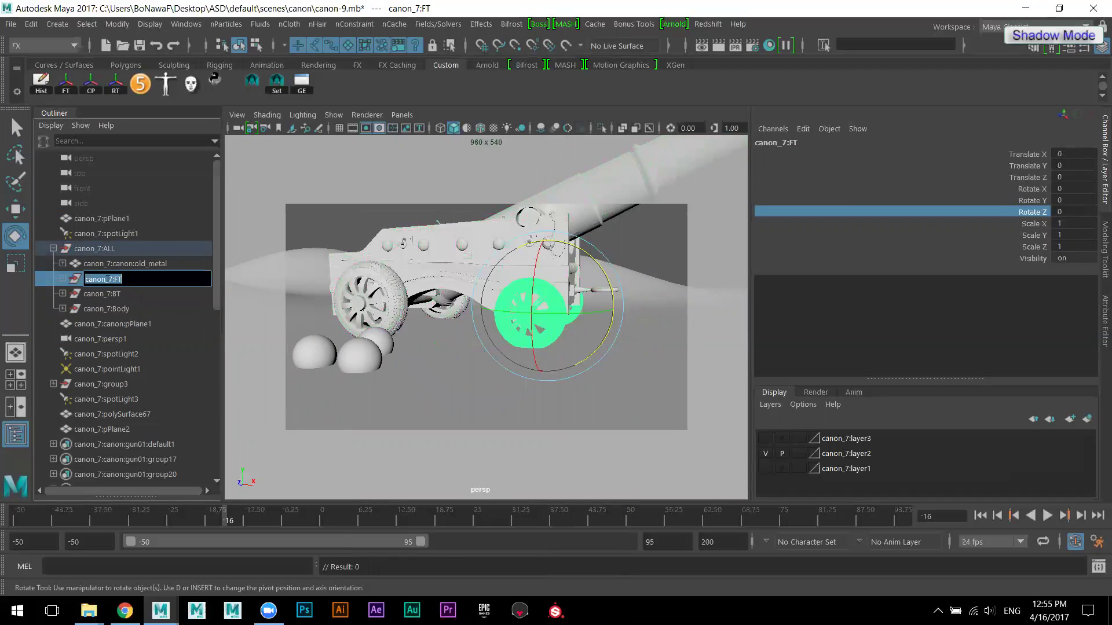
left_click_drag(114, 279, 34, 276)
key("BackSpace")
key("Return")
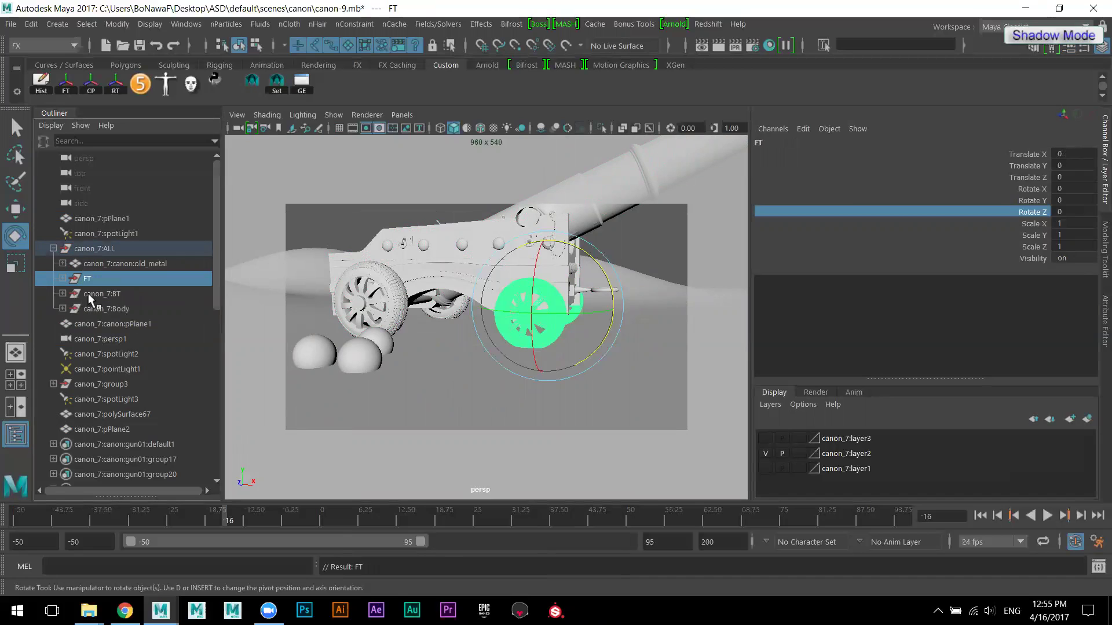
double_click(93, 293)
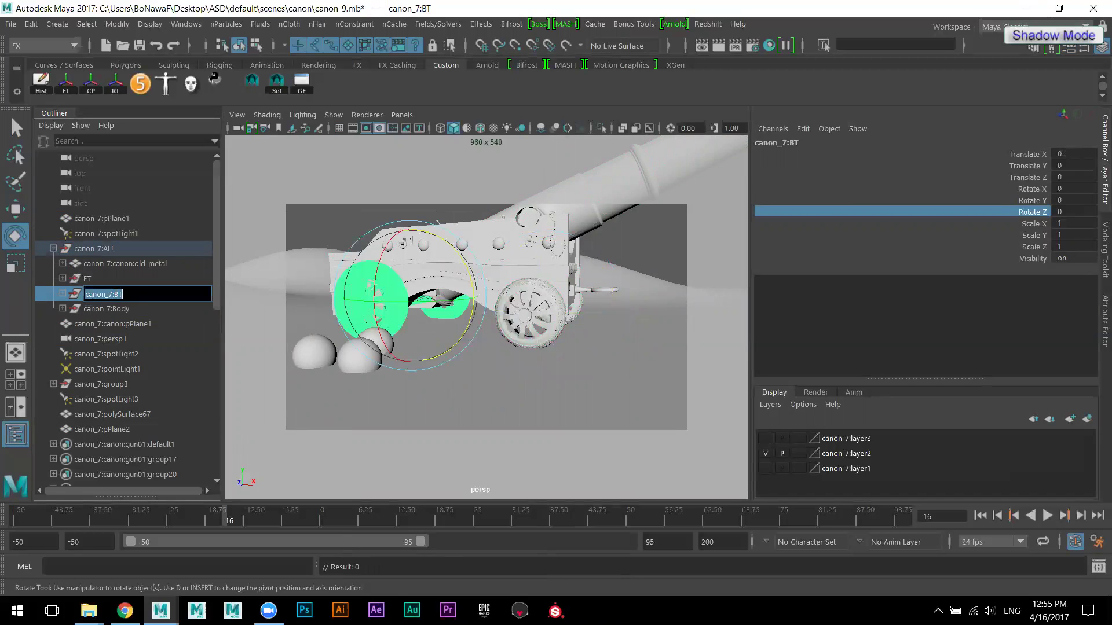
key("BackSpace")
key("Return")
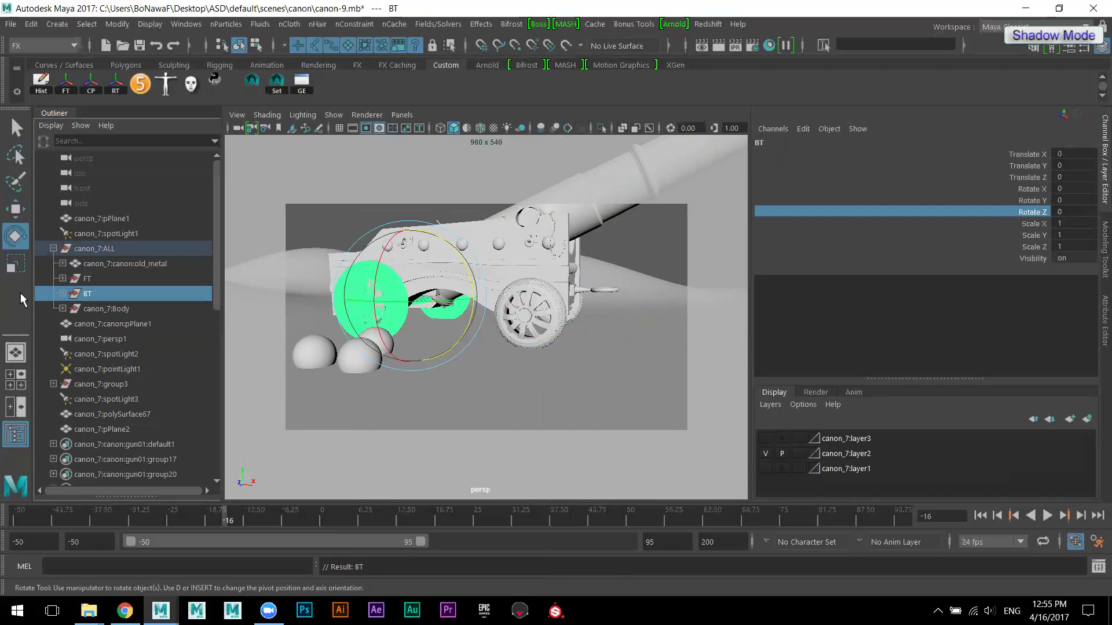
- Rename the parent group canon_7:ALL to ALL
left_click(86, 249)
double_click(92, 249)
left_click_drag(103, 249, 6, 255)
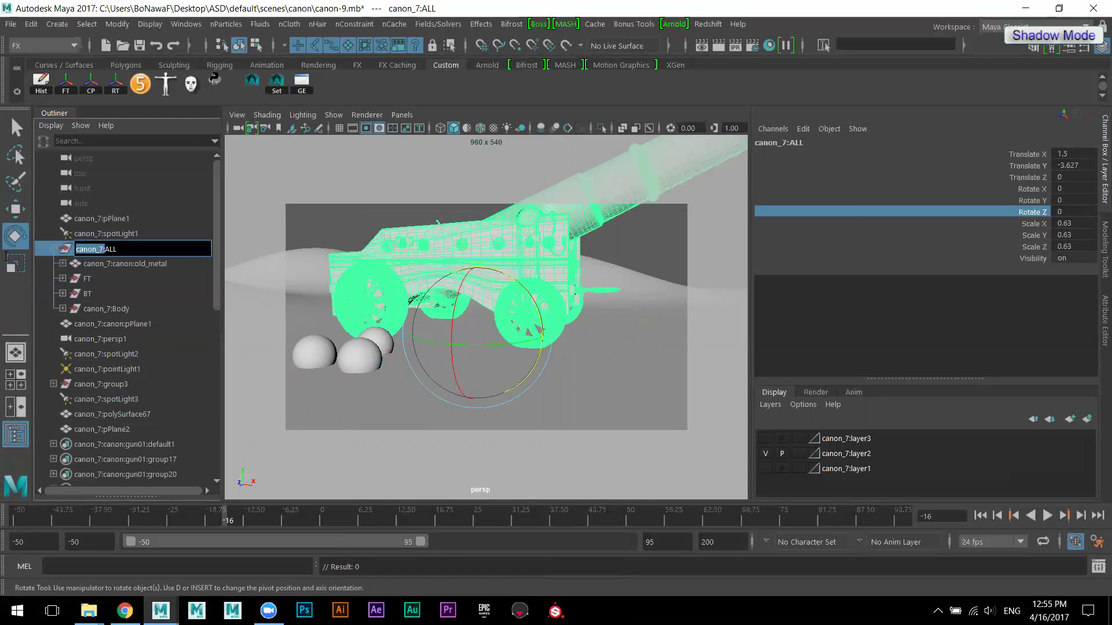
key("BackSpace")
key("Return")
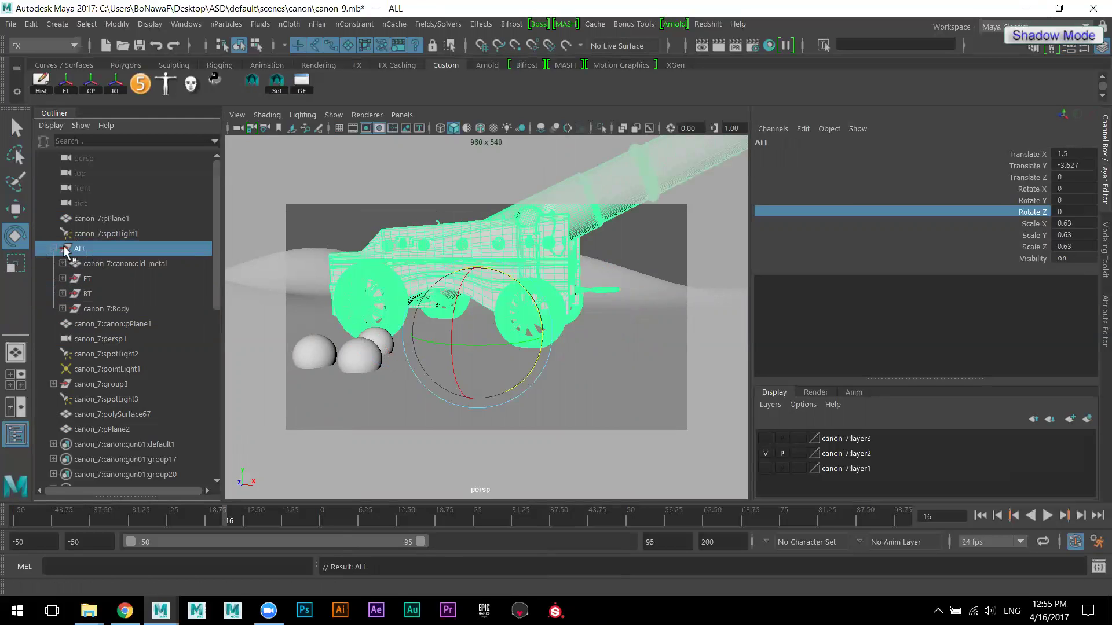
- Move the ALL group along X to about 0.49 and try to freeze its transformations
left_click(87, 280)
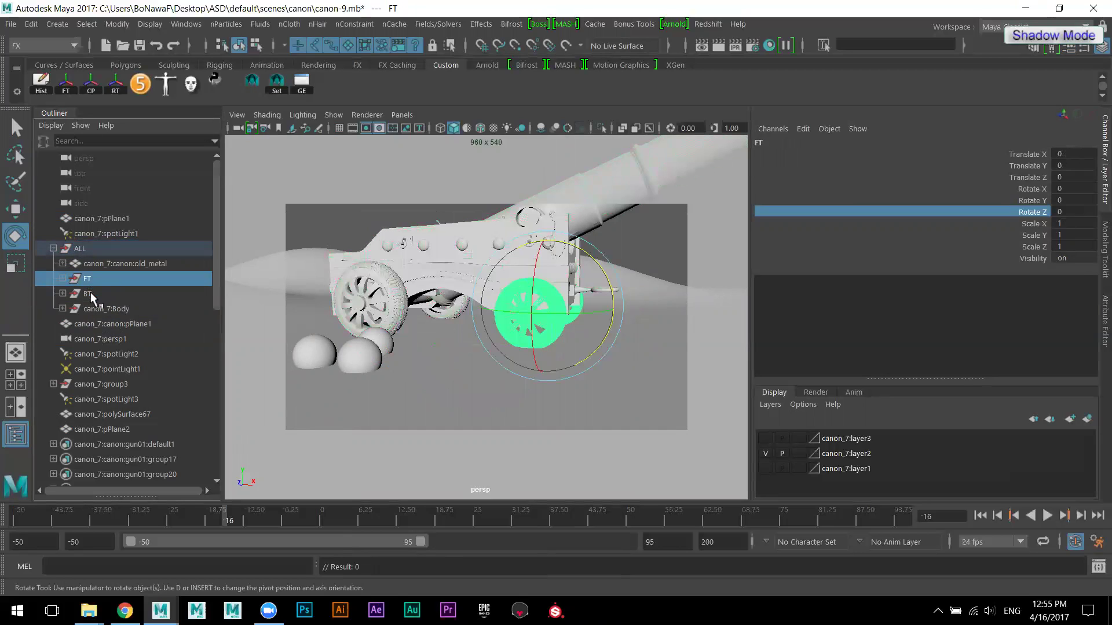
left_click(90, 292)
left_click(79, 248)
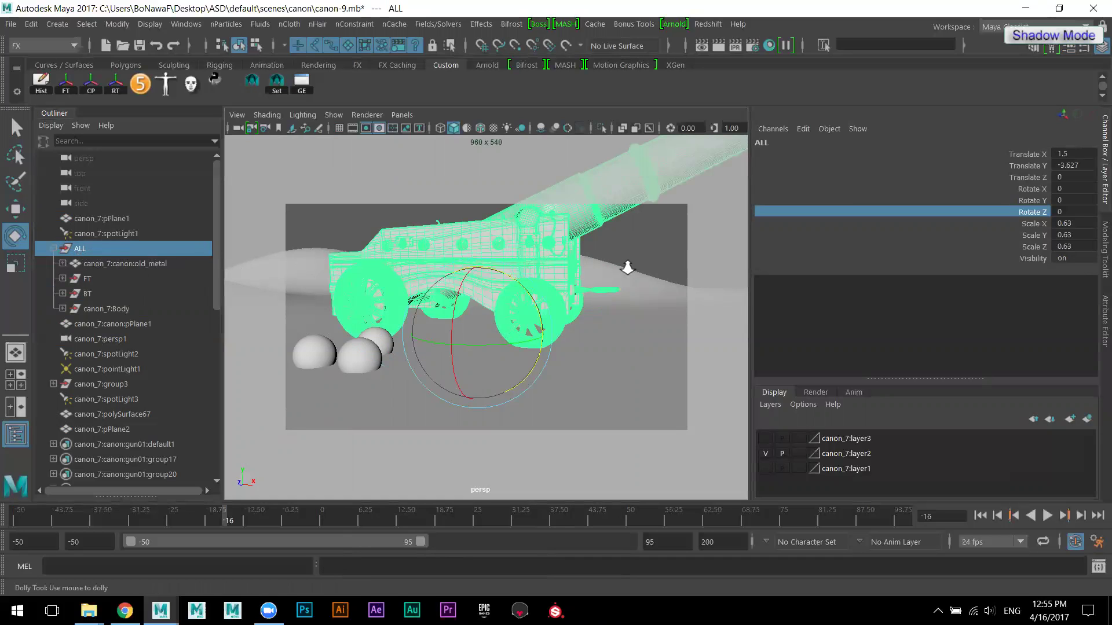
scroll(613, 262, "down", 4)
key("w")
left_click_drag(558, 331, 488, 345)
scroll(576, 344, "up", 3)
scroll(577, 344, "up", 3)
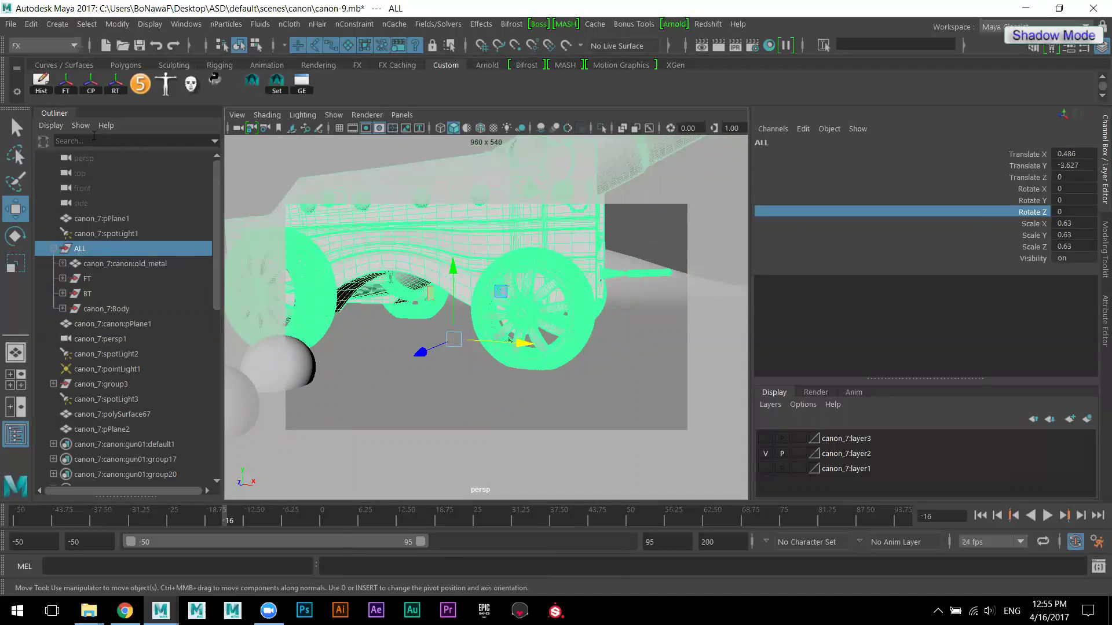
left_click(67, 84)
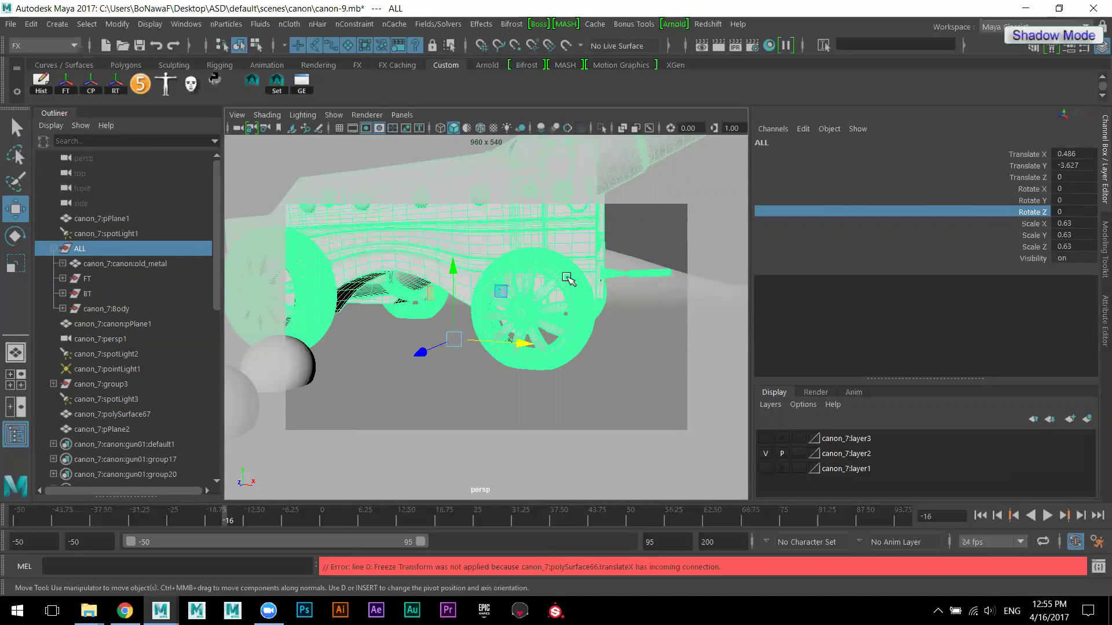
- Move the whole cannon group ALL along X to about 4.86
mouse_move(526, 340)
left_mouse_down()
mouse_move(528, 331)
mouse_move(533, 348)
mouse_move(489, 353)
mouse_move(564, 347)
mouse_move(521, 350)
mouse_move(580, 358)
mouse_move(501, 362)
mouse_move(460, 350)
mouse_move(516, 360)
mouse_move(609, 341)
mouse_move(556, 335)
mouse_move(526, 355)
mouse_move(539, 367)
mouse_move(543, 335)
left_mouse_up()
scroll(513, 351, "down", 5)
scroll(564, 347, "up", 3)
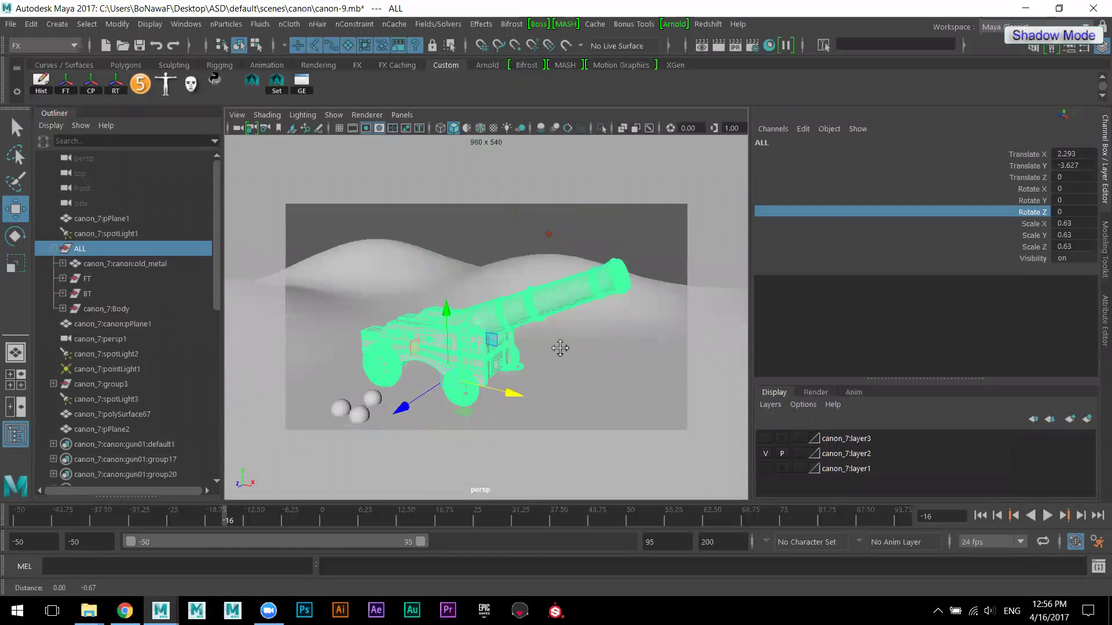
mouse_move(505, 364)
left_mouse_down()
mouse_move(608, 384)
mouse_move(523, 362)
left_mouse_up()
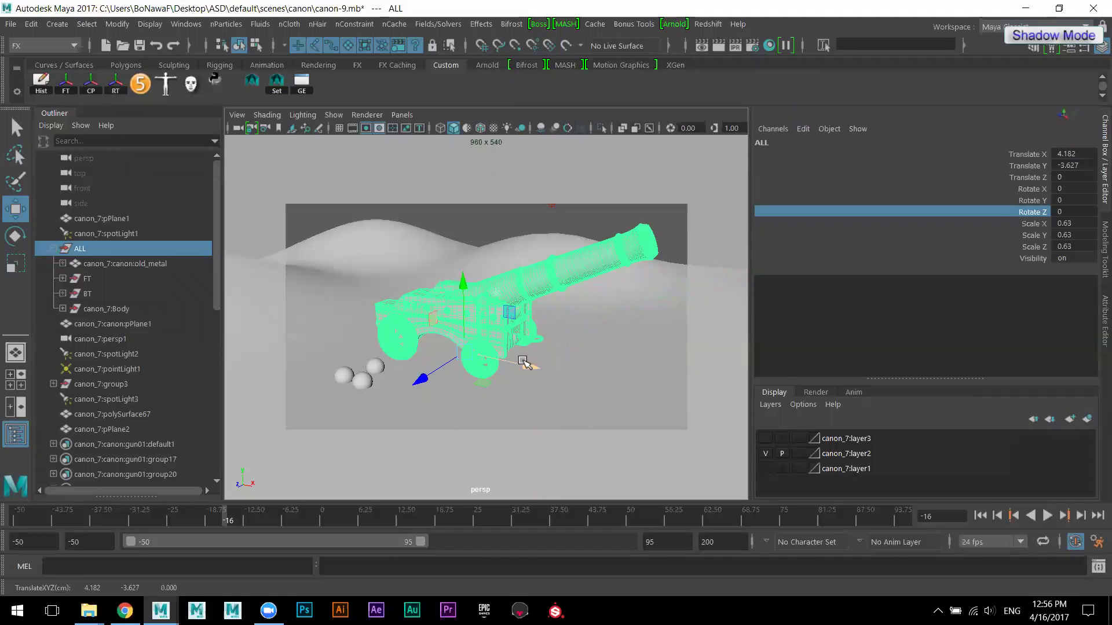
left_click_drag(523, 361, 578, 379)
left_click_drag(529, 365, 587, 360)
scroll(588, 364, "up", 5)
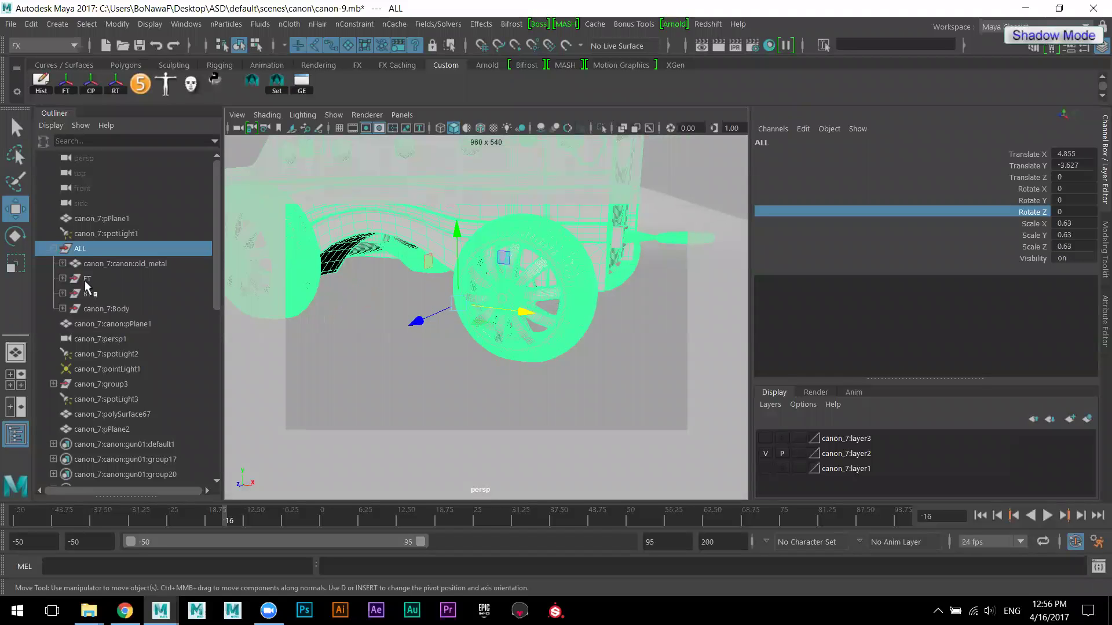
- Rotate the front wheel group FT around Z to about 5.4 degrees
left_click(87, 280)
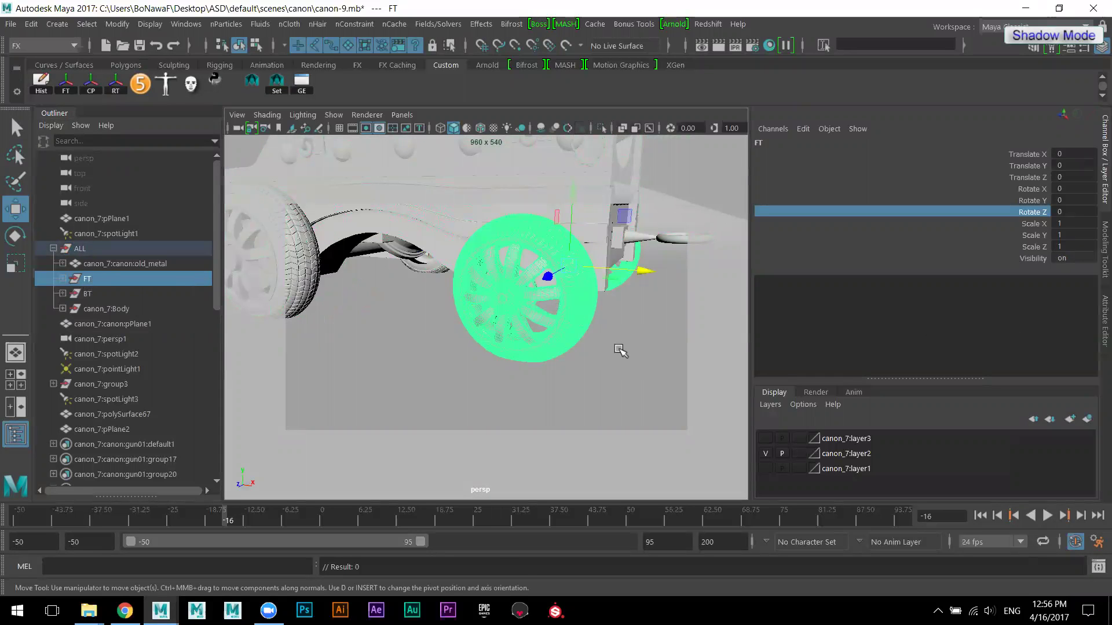
left_click_drag(620, 348, 626, 352, "alt")
key("e")
mouse_move(620, 221)
left_mouse_down()
mouse_move(639, 243)
mouse_move(614, 202)
mouse_move(628, 241)
left_mouse_up()
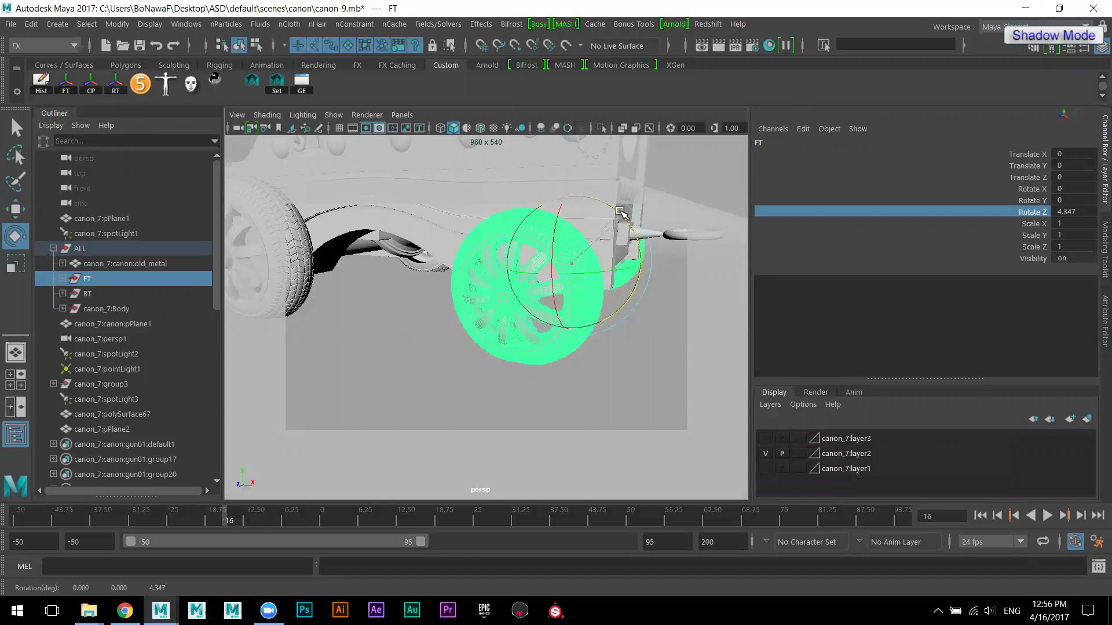
left_click_drag(439, 286, 427, 279, "alt")
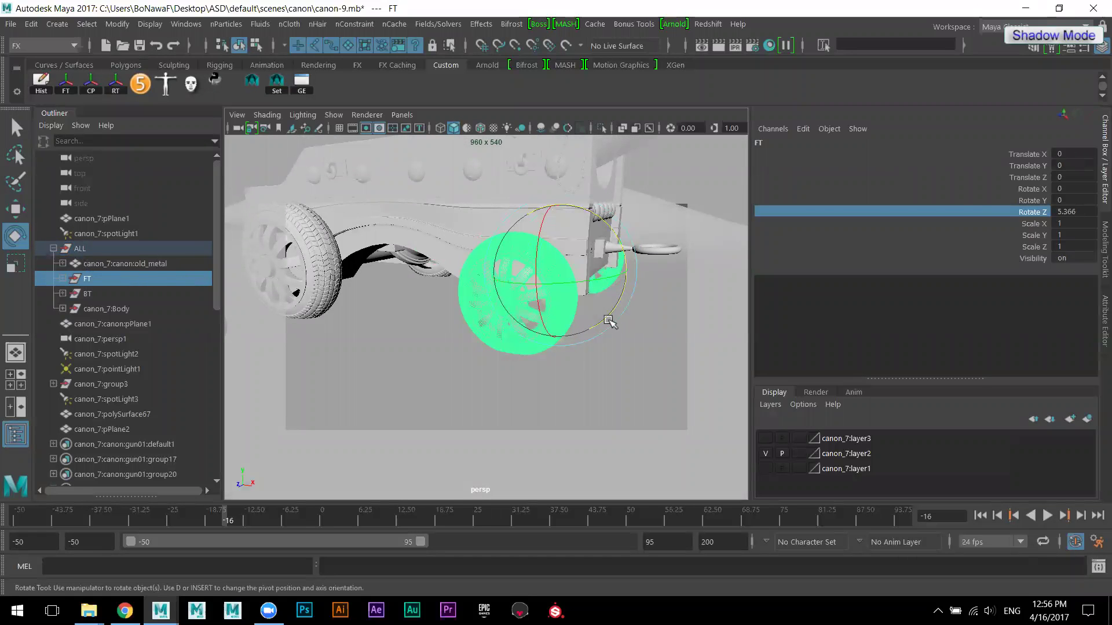
- Open the Expression Editor for Rotate Z of the FT group and copy the attribute name FT.rotateZ
left_click(1031, 210)
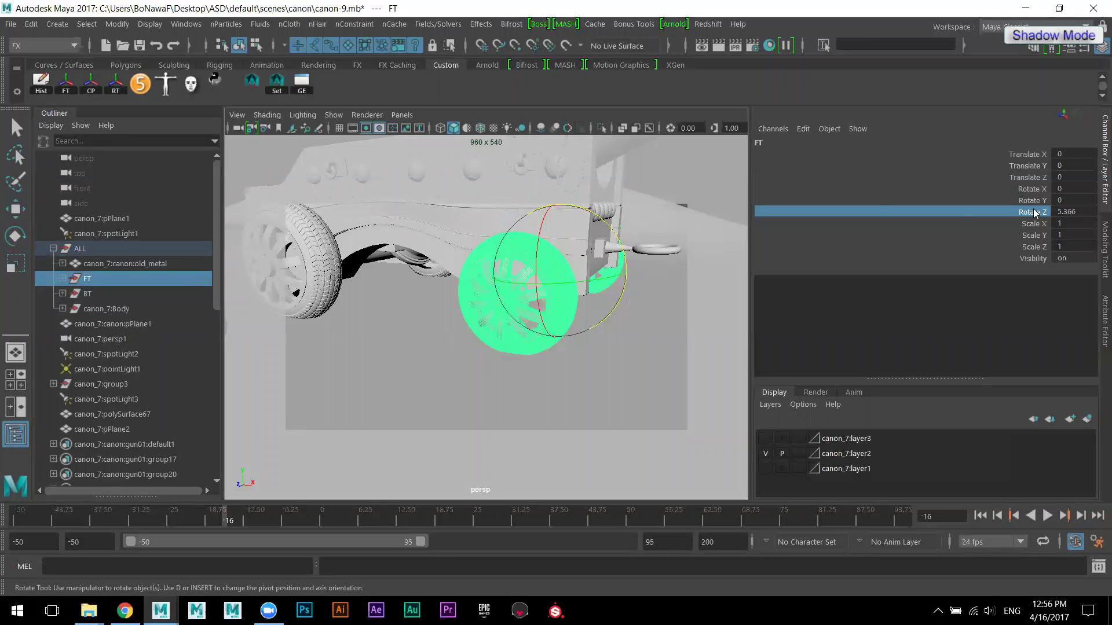
left_click(801, 128)
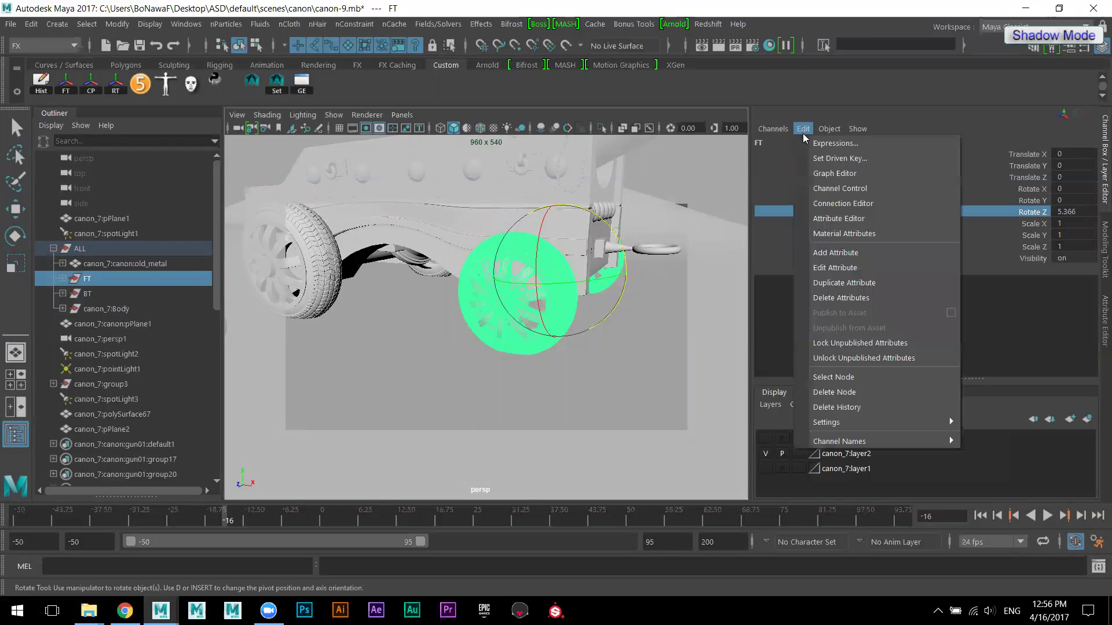
left_click(854, 144)
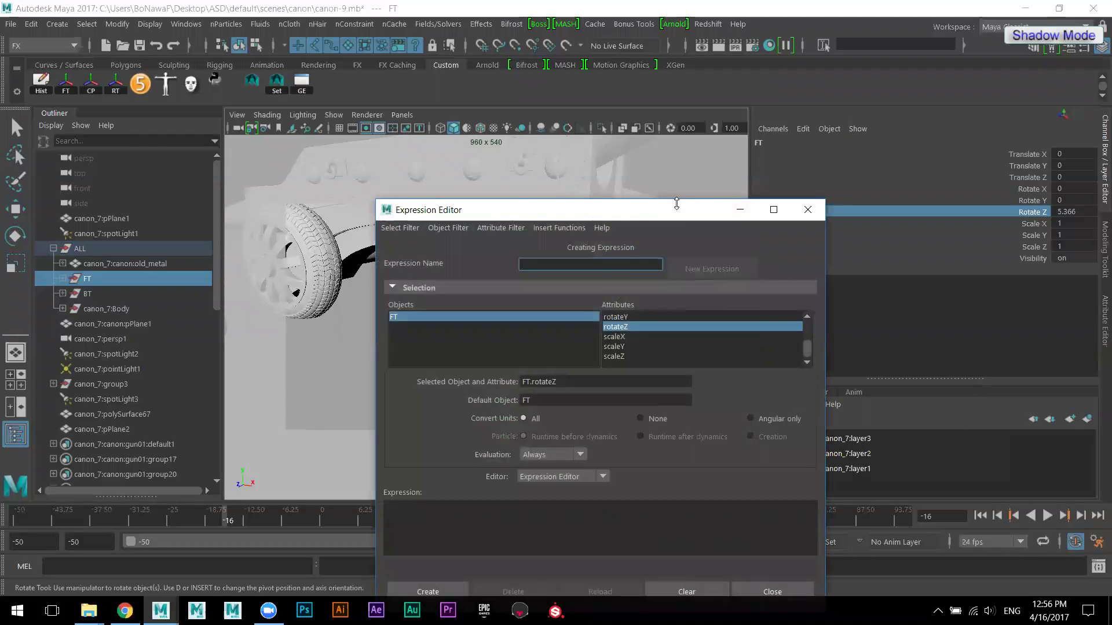
left_click_drag(664, 213, 882, 268)
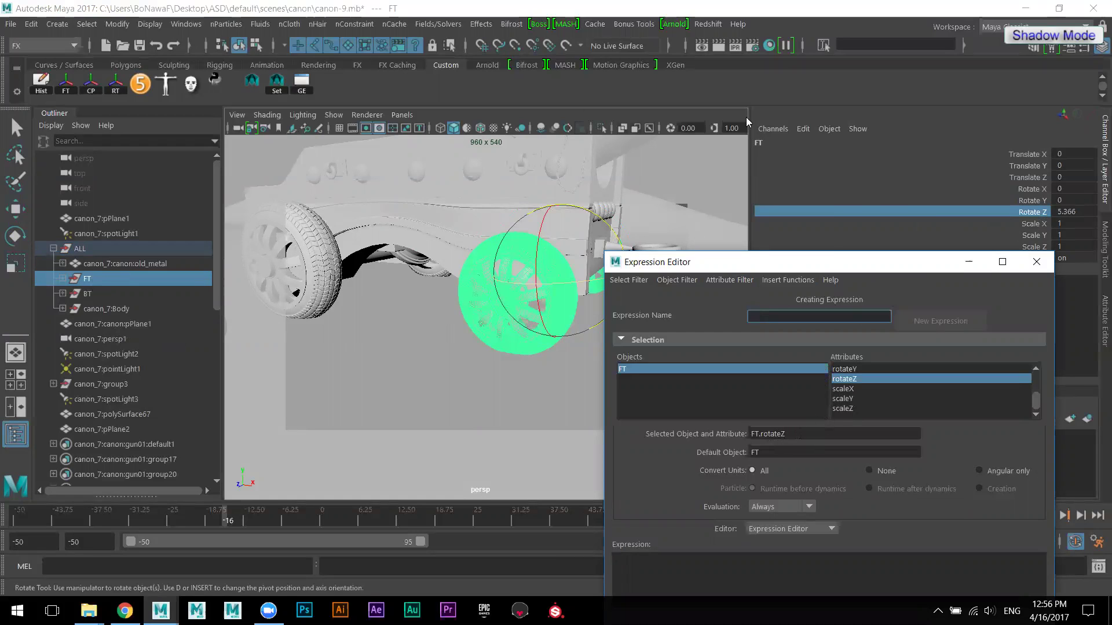
left_click_drag(767, 267, 748, 116)
double_click(744, 284)
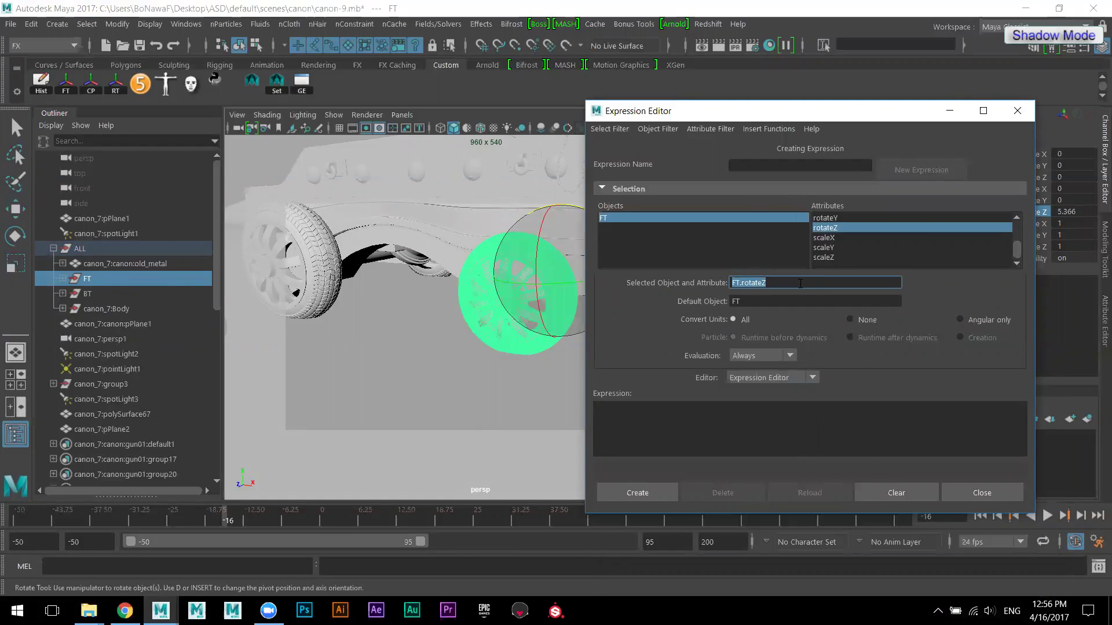
left_click_drag(841, 119, 762, 122)
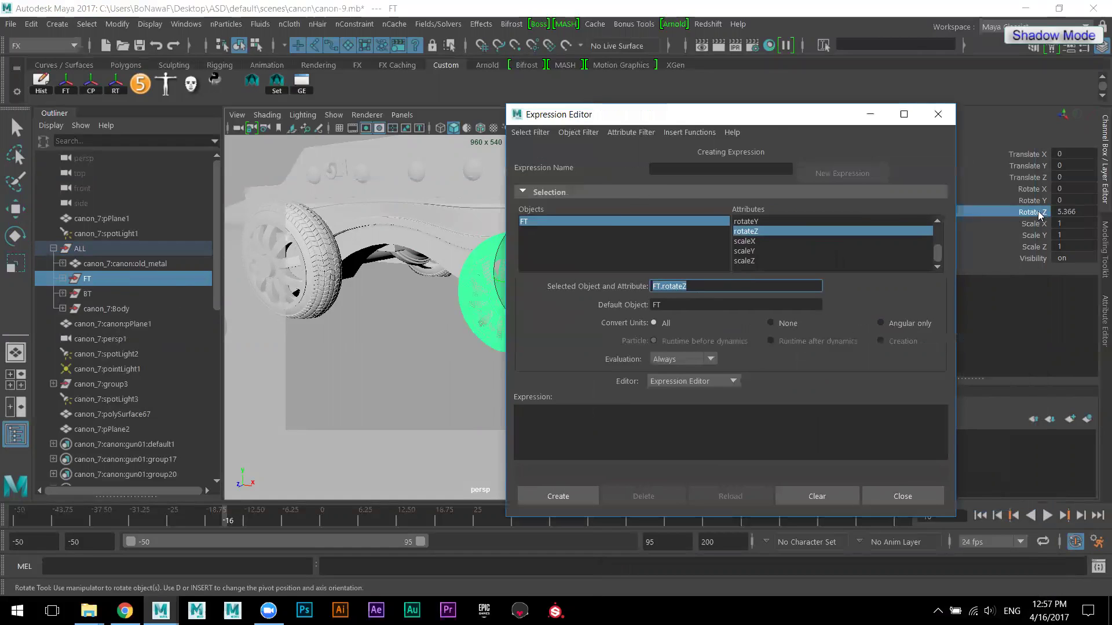
double_click(703, 286)
key("ctrl+c")
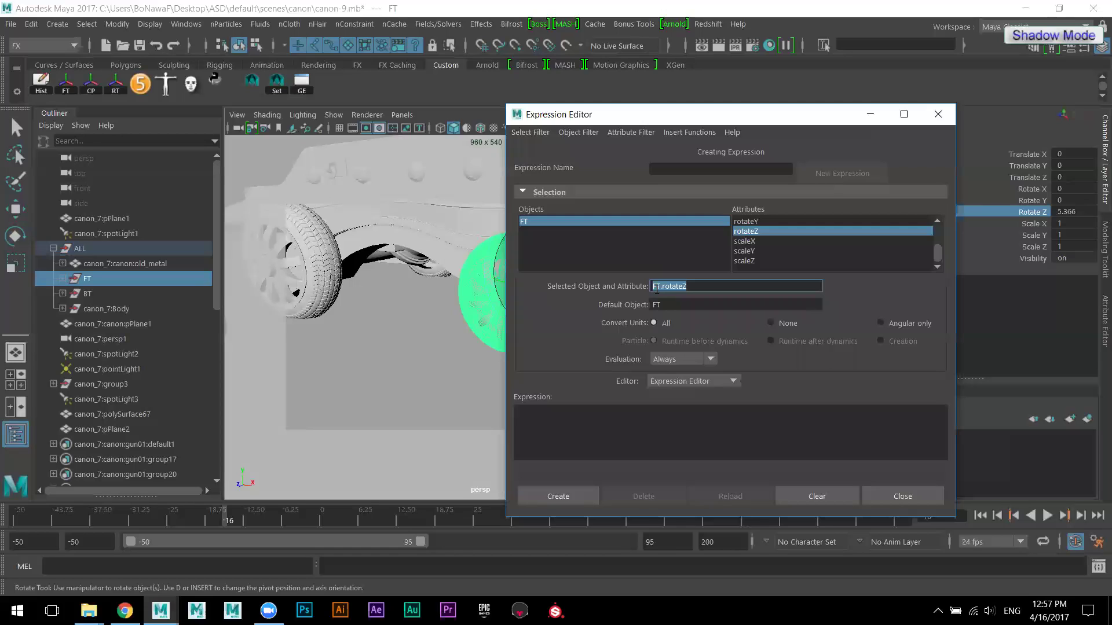
- Create the expression FT.rotateZ=10; from the copied attribute name, with the expression text enlarged
left_click(646, 423)
key("ctrl+v")
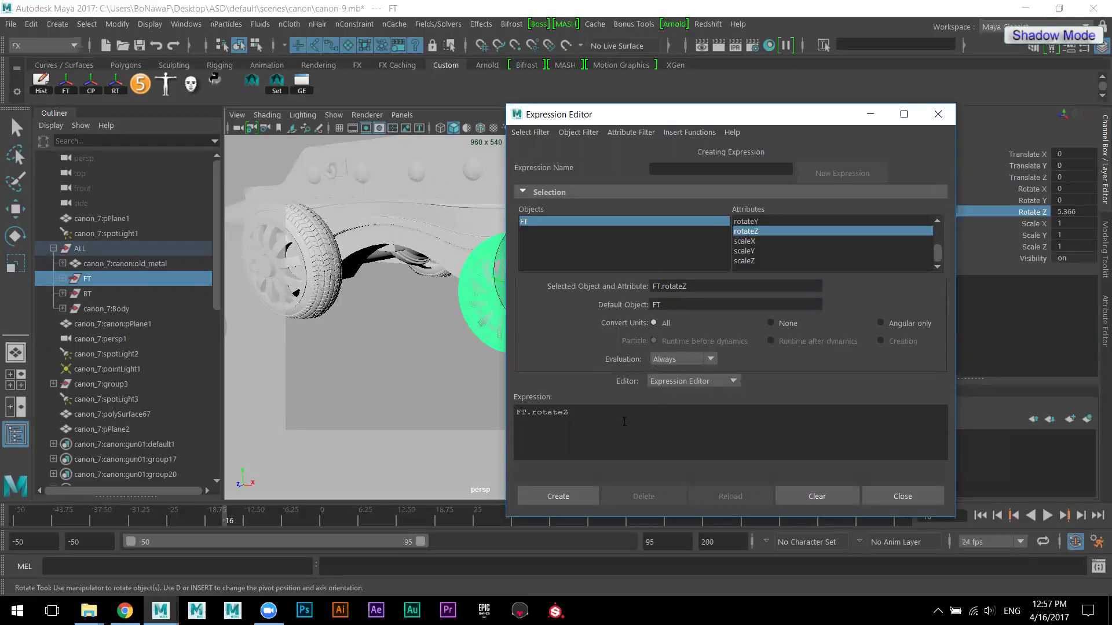
scroll(624, 422, "up", 5, "ctrl")
scroll(624, 421, "up", 2, "ctrl")
scroll(573, 424, "down", 3, "ctrl")
scroll(599, 424, "up", 3, "ctrl")
scroll(598, 425, "down", 2, "ctrl")
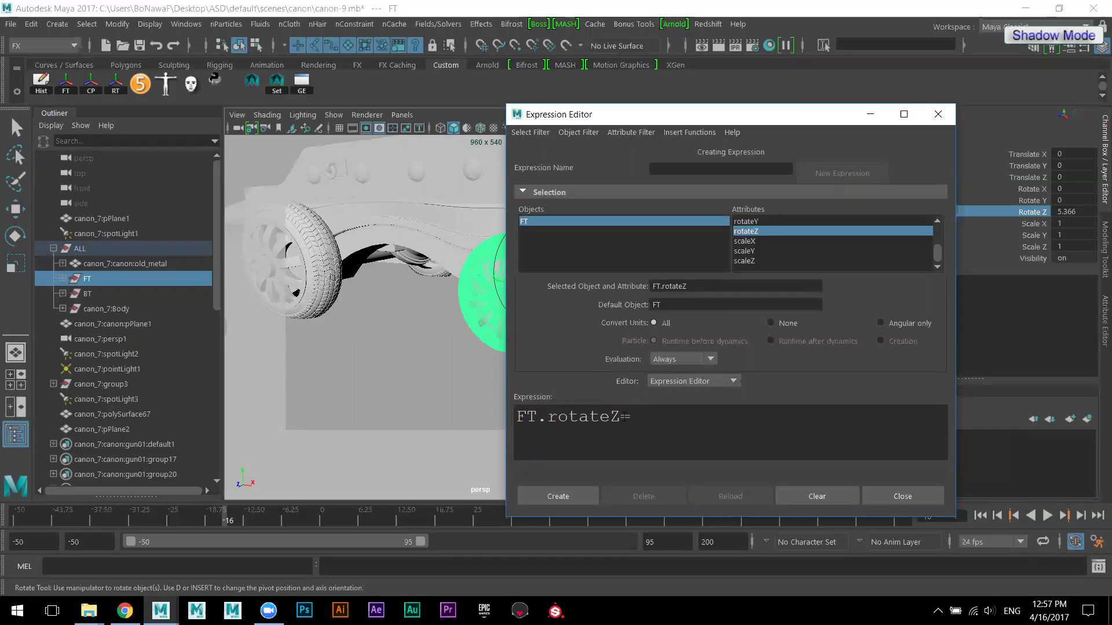
type("10;")
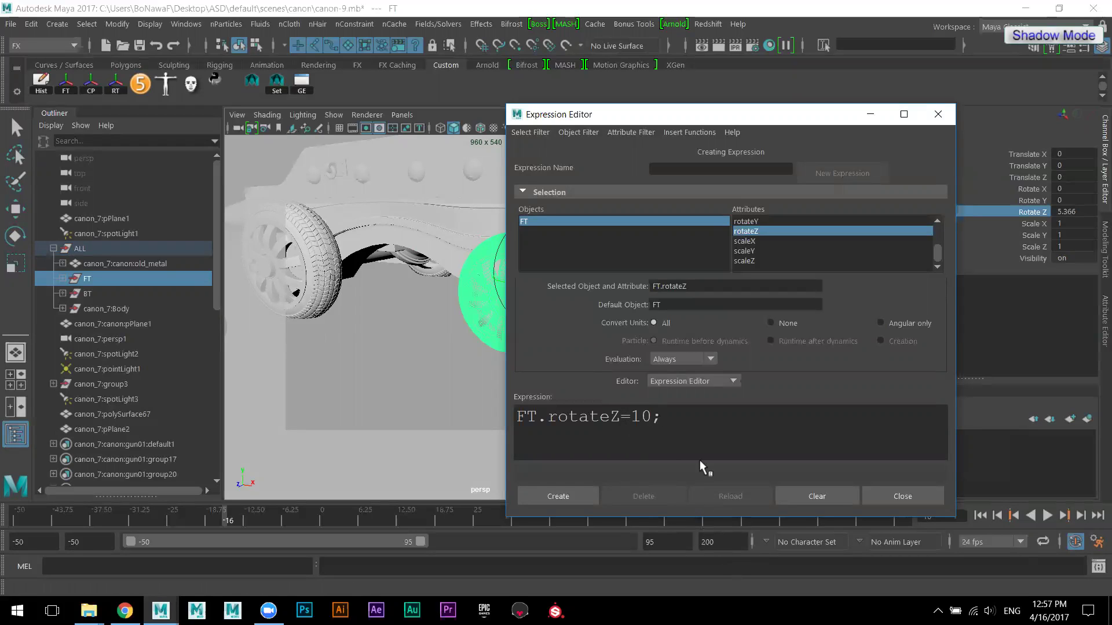
left_click(552, 497)
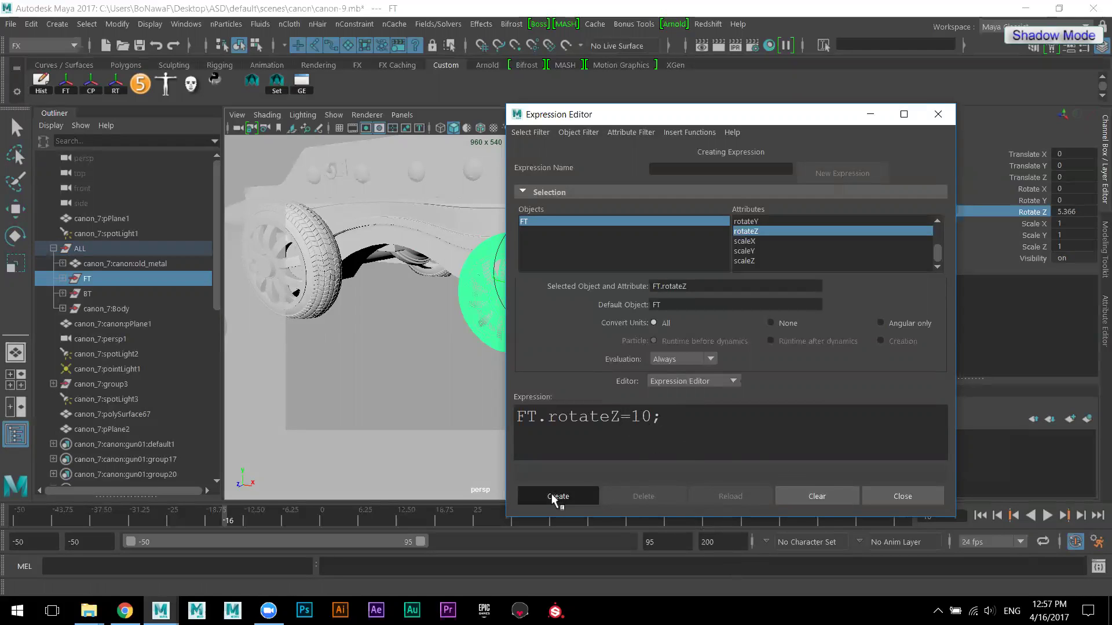
left_click_drag(641, 118, 755, 252)
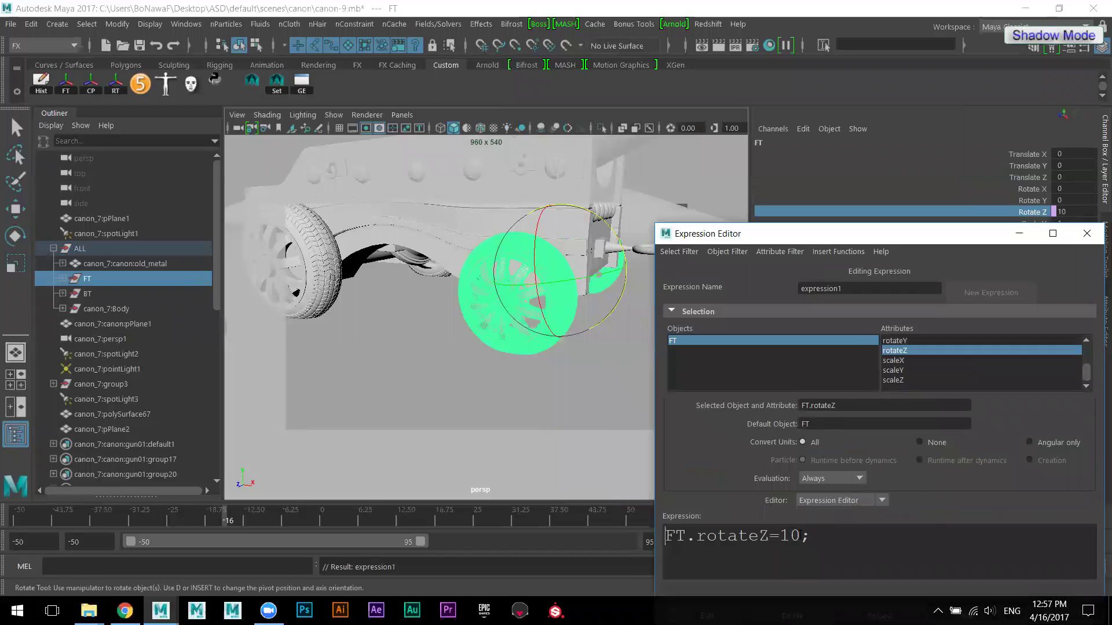
- Change the fixed Rotate Z value in the FT expression to 100 and apply the edit
left_click(801, 535)
type("0")
mouse_move(822, 233)
left_mouse_down()
mouse_move(827, 276)
mouse_move(823, 243)
left_mouse_up()
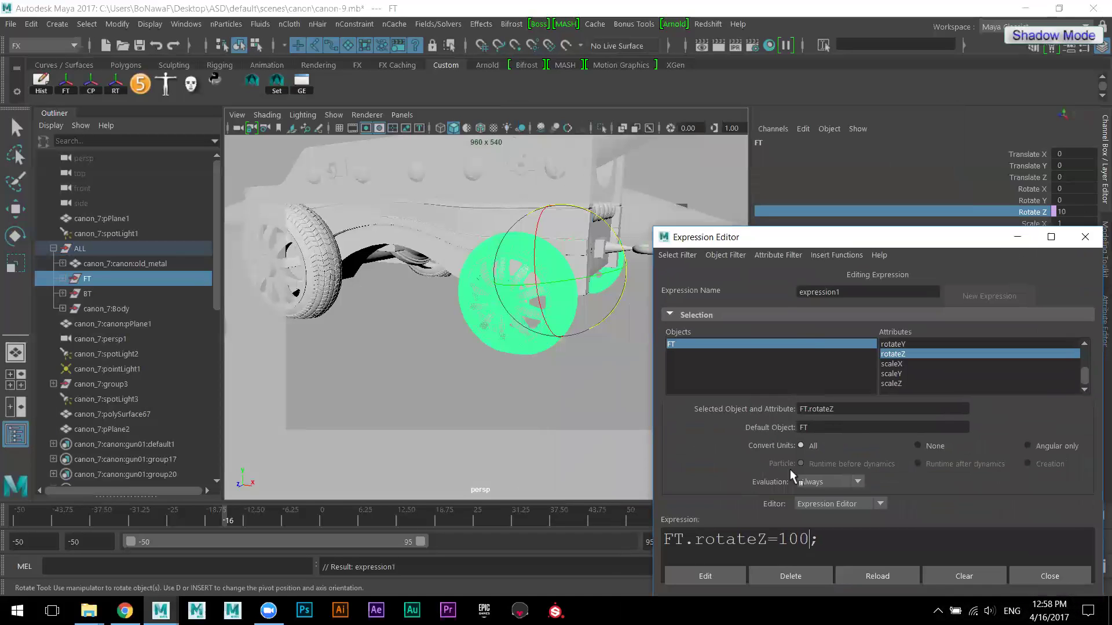
left_click(702, 575)
left_click_drag(809, 243, 493, 168)
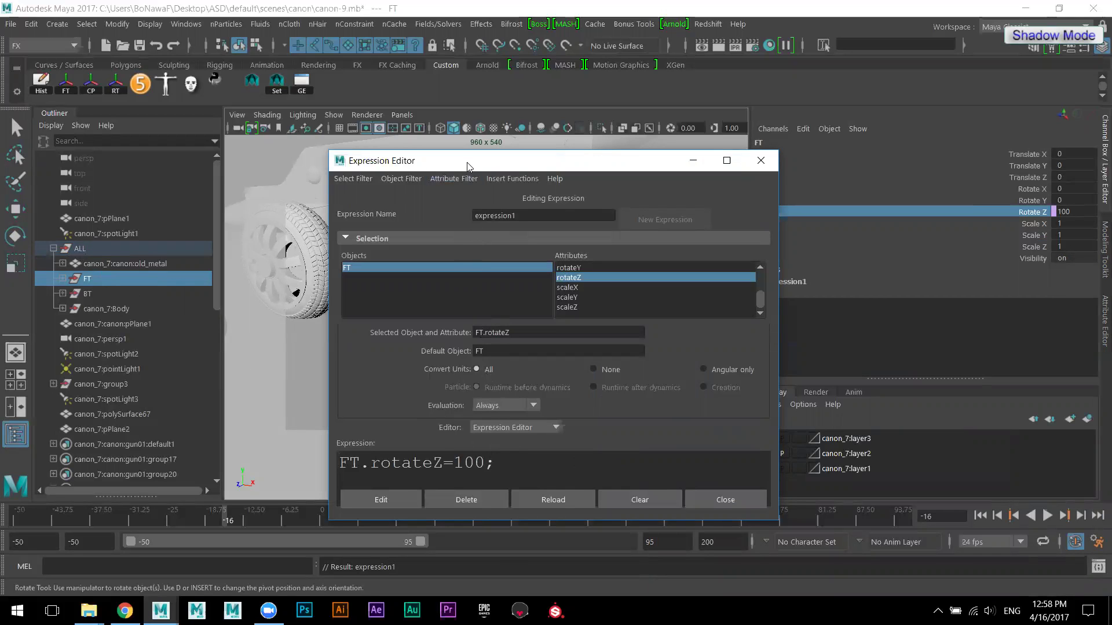
- Replace the fixed value so the expression reads FT.rotateZ=ALL.translateX; and apply it
left_click_drag(469, 167, 683, 163)
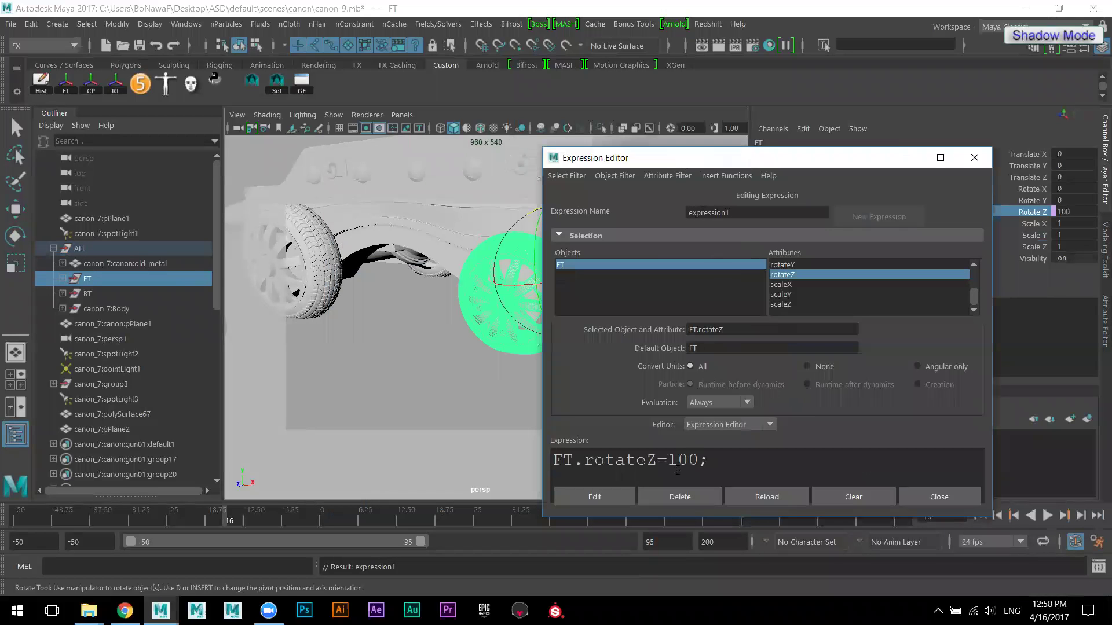
left_click_drag(667, 460, 698, 458)
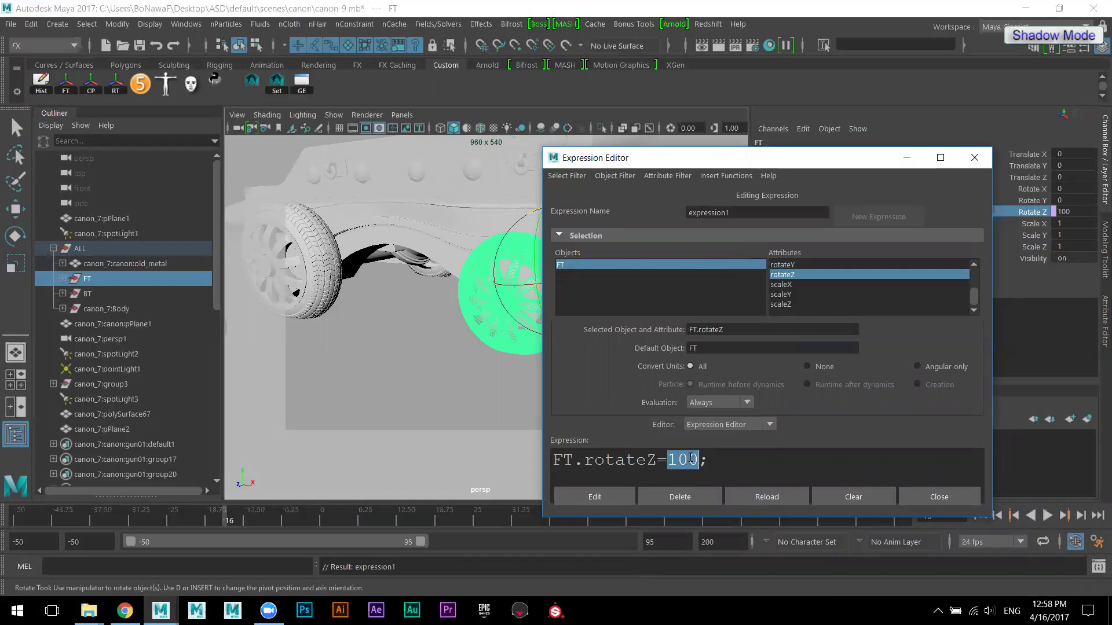
type("A")
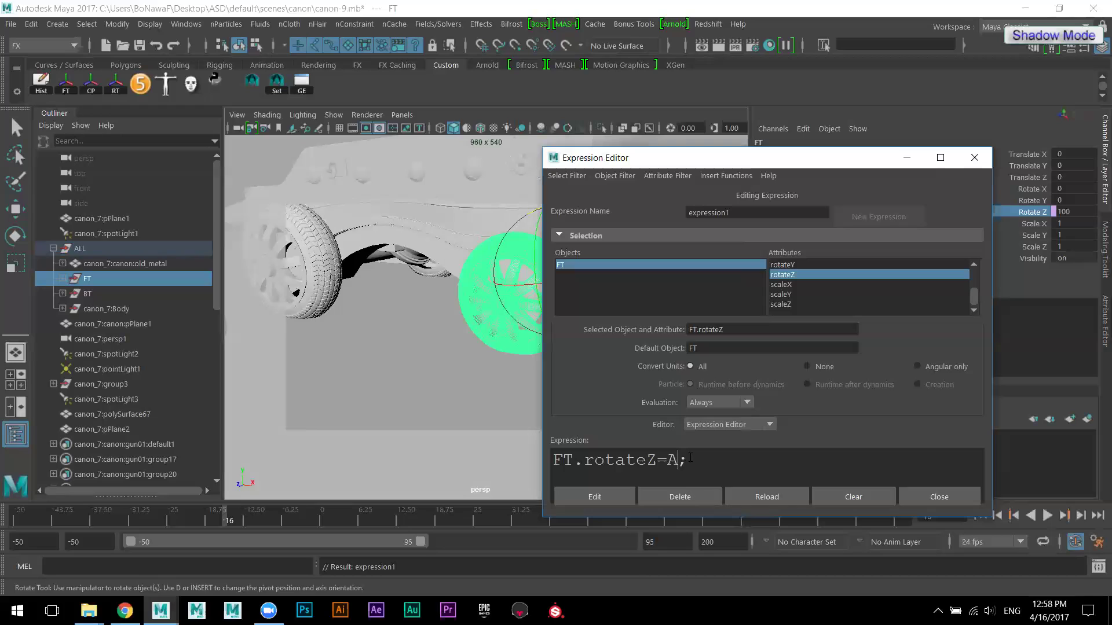
type("LL.translate")
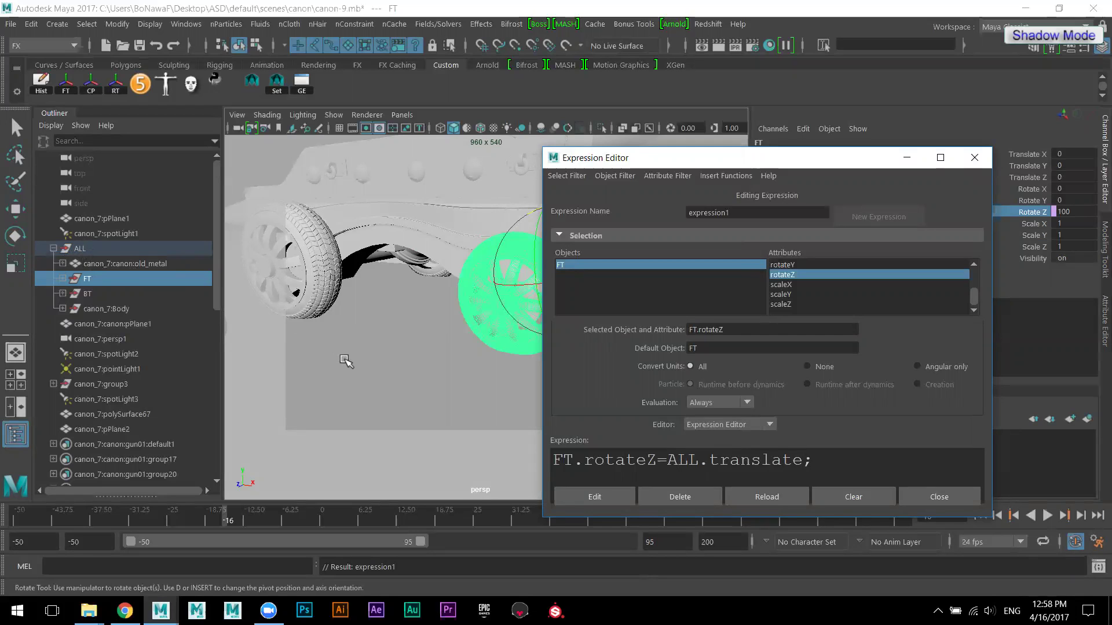
type("X")
left_click(599, 495)
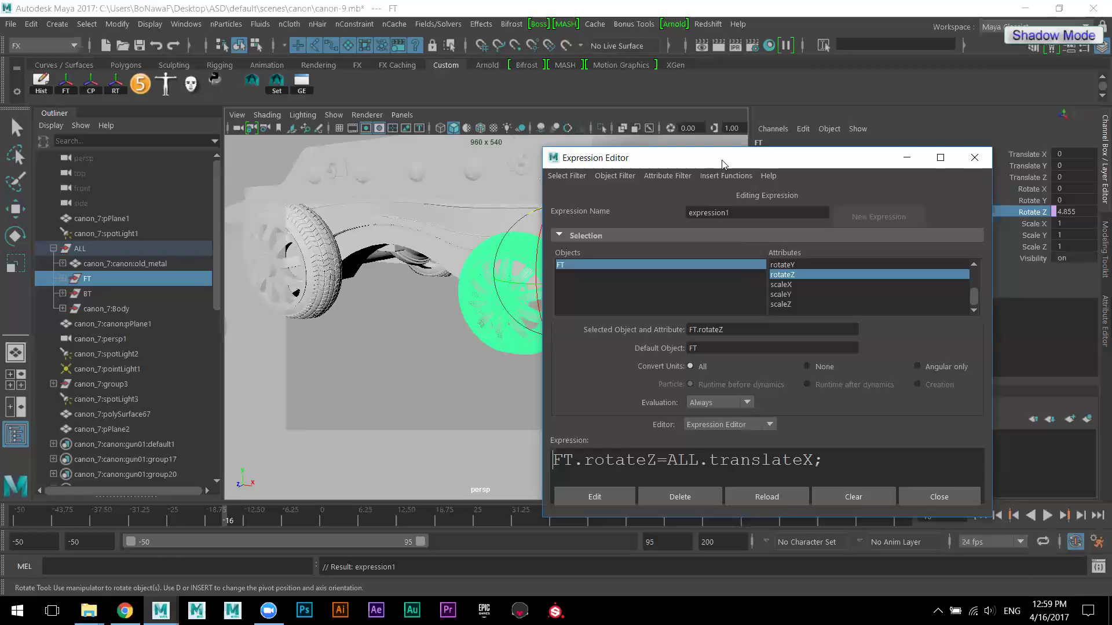
- Test the wheel expression by moving the ALL group along X to about 2.88
left_click_drag(723, 164, 755, 330)
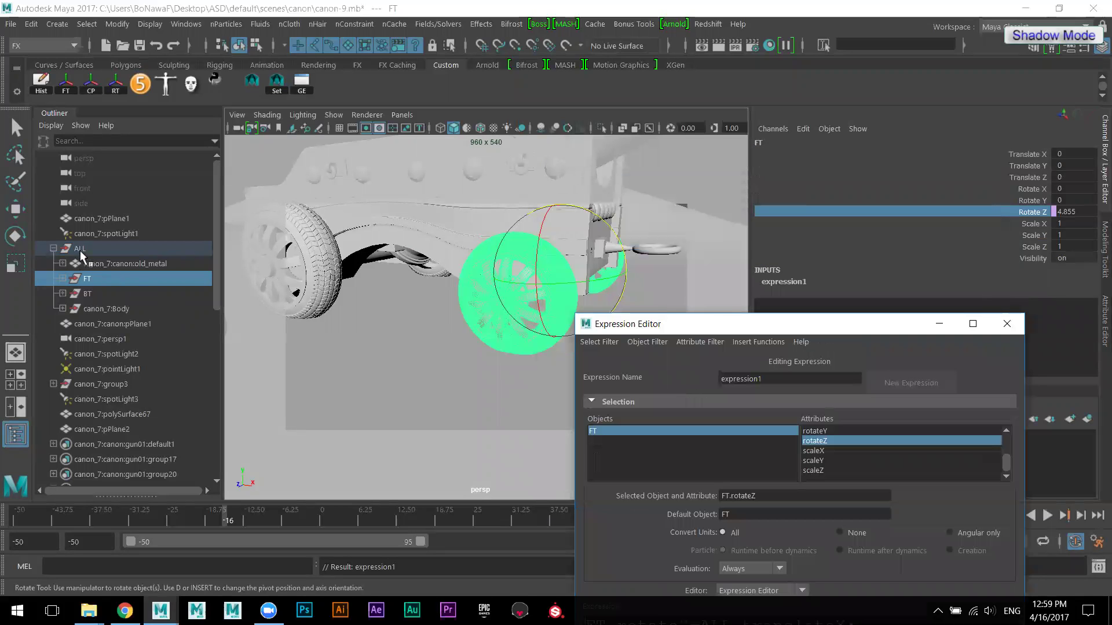
left_click(81, 250)
key("w")
left_click_drag(519, 309, 491, 309)
left_click(654, 328)
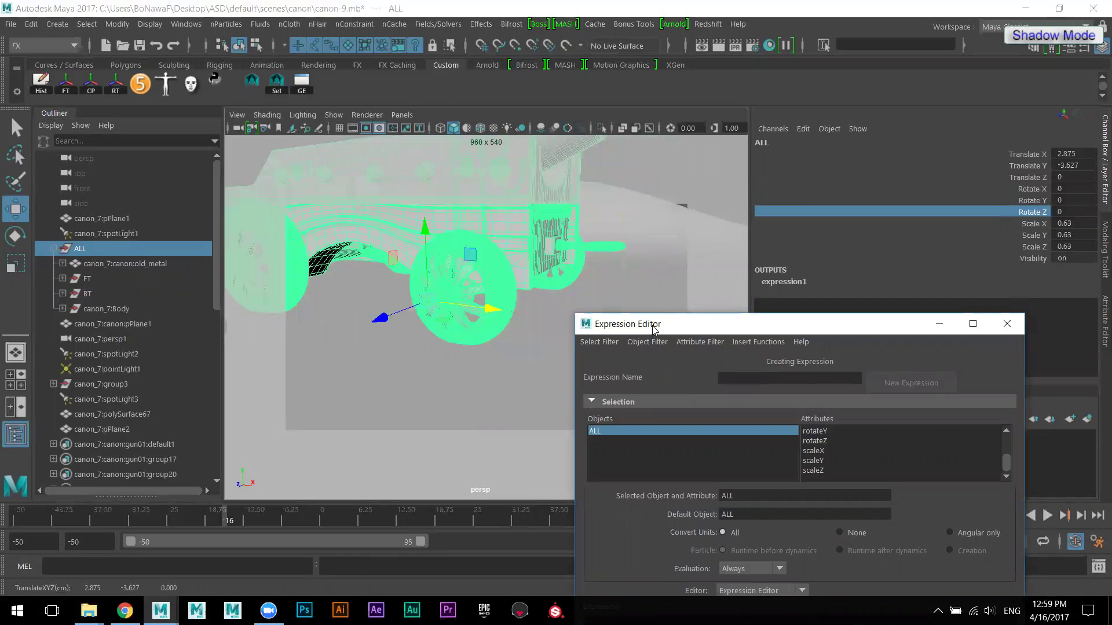
- Reopen expression1 by expression name, multiply ALL.translateX by 10, apply it, and test by moving ALL along X to about 2.84
left_click_drag(654, 328, 668, 208)
left_click(614, 223)
left_click(623, 237)
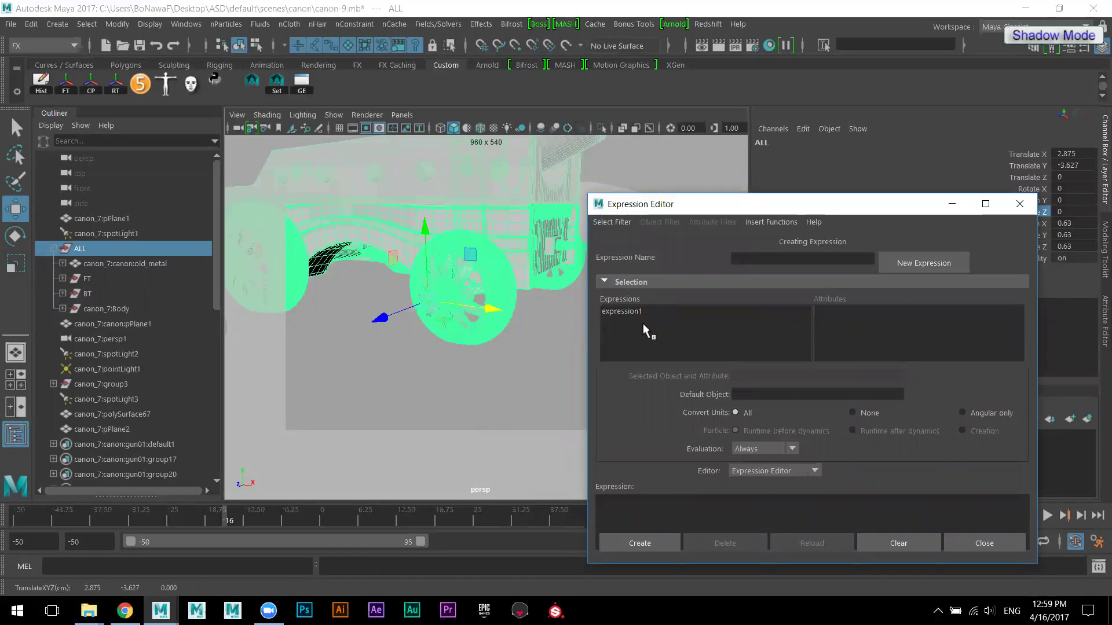
left_click(622, 311)
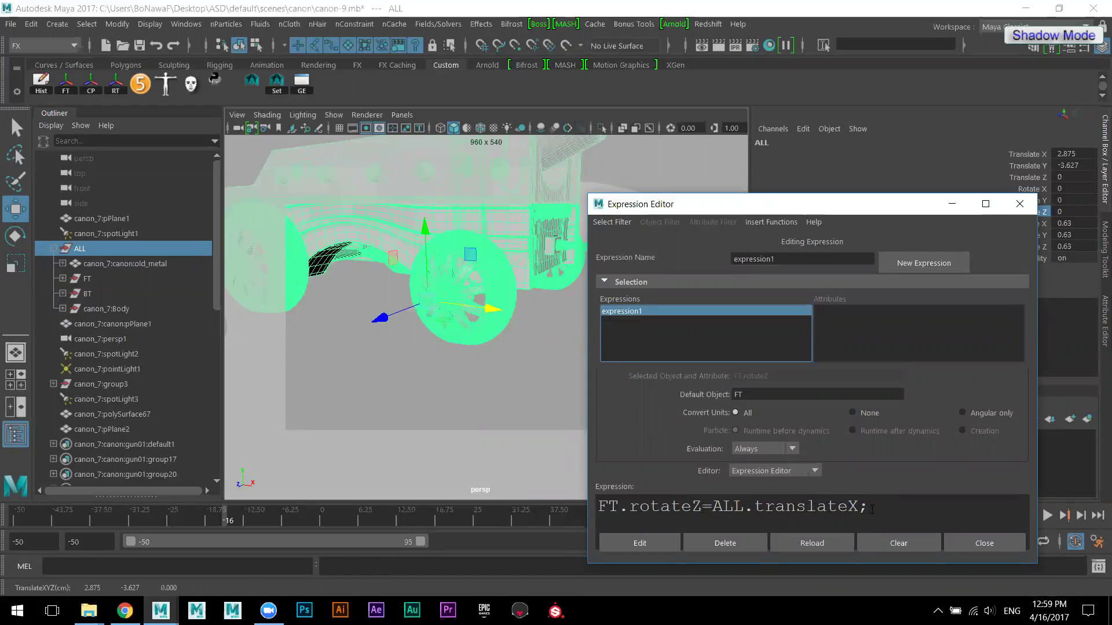
left_click(658, 540)
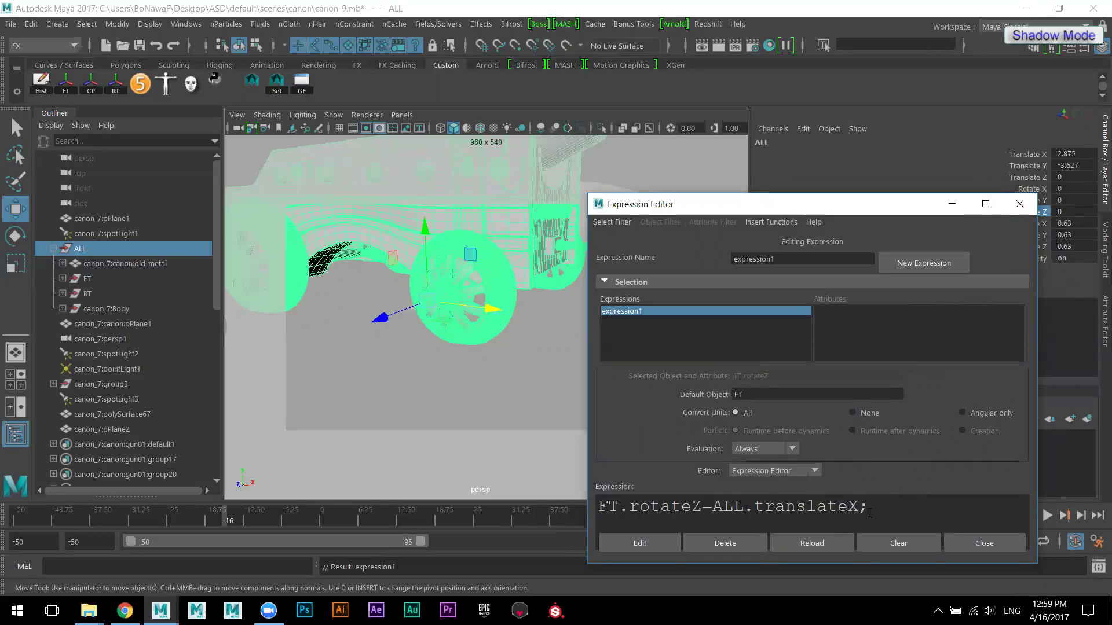
type("*10")
left_click(653, 542)
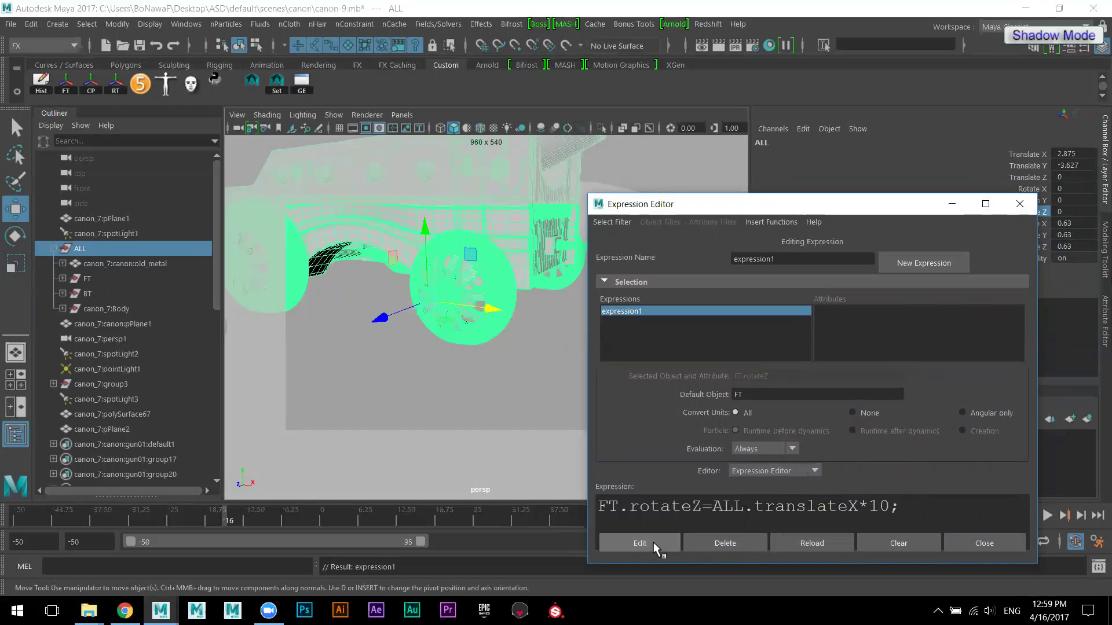
left_click_drag(487, 313, 483, 367)
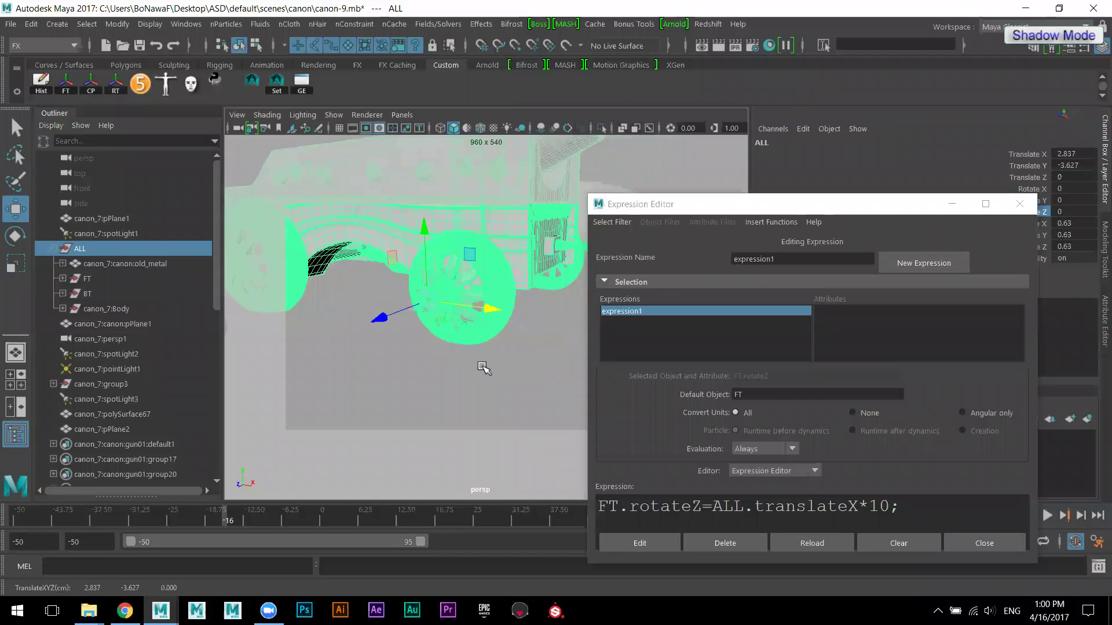
- Negate the expression to FT.rotateZ=-ALL.translateX*10;, apply it, and test by moving ALL along X to about 3.2
left_click(715, 507)
type("-")
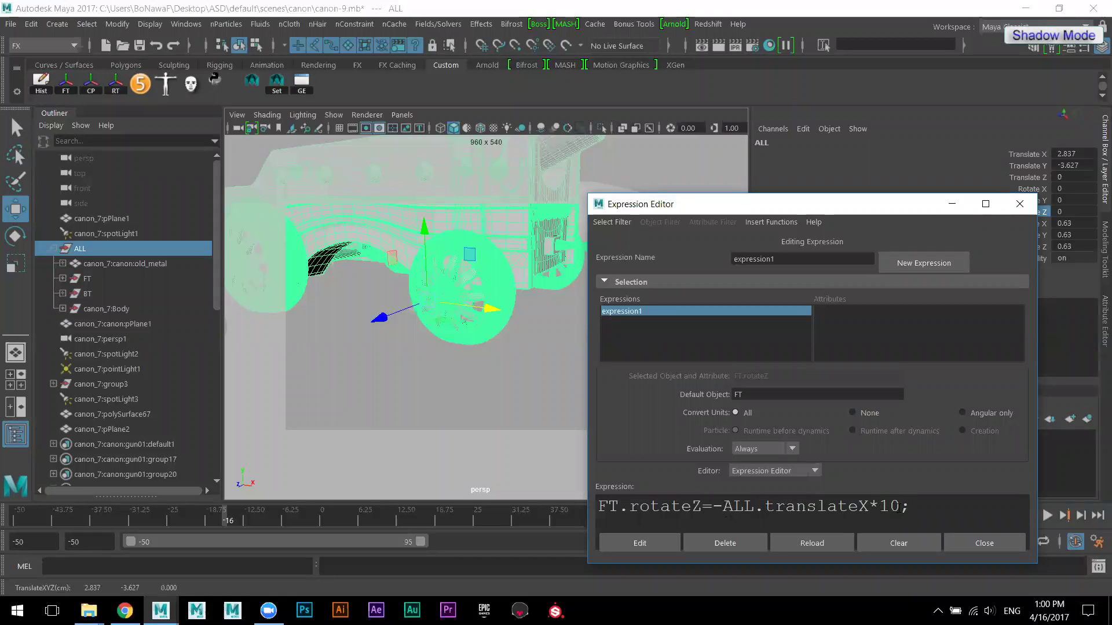
left_click(648, 542)
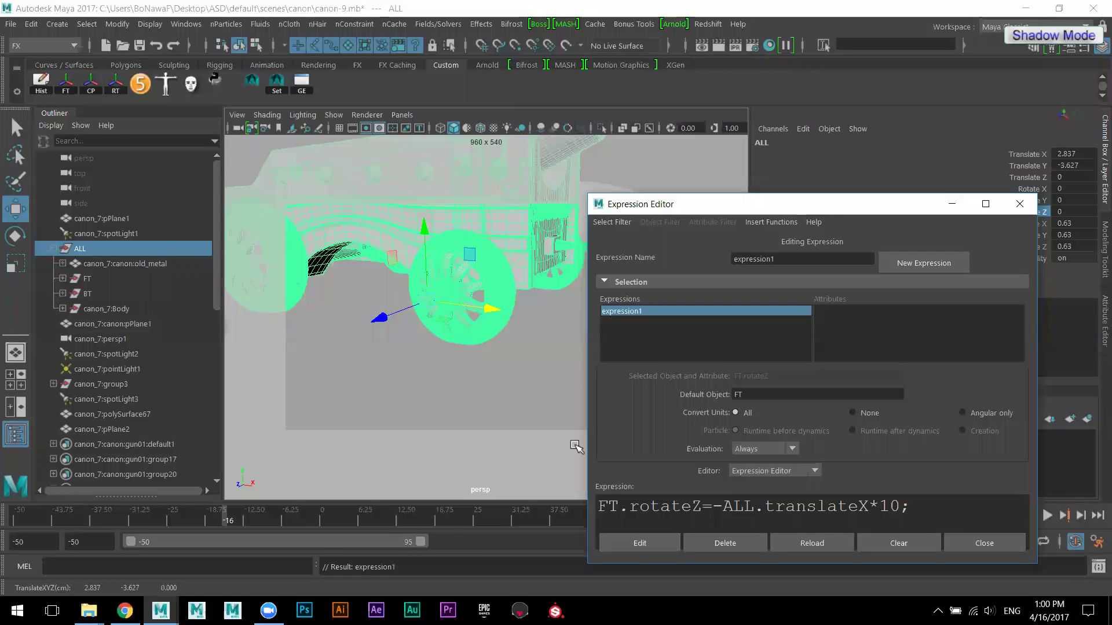
left_click_drag(490, 308, 510, 371)
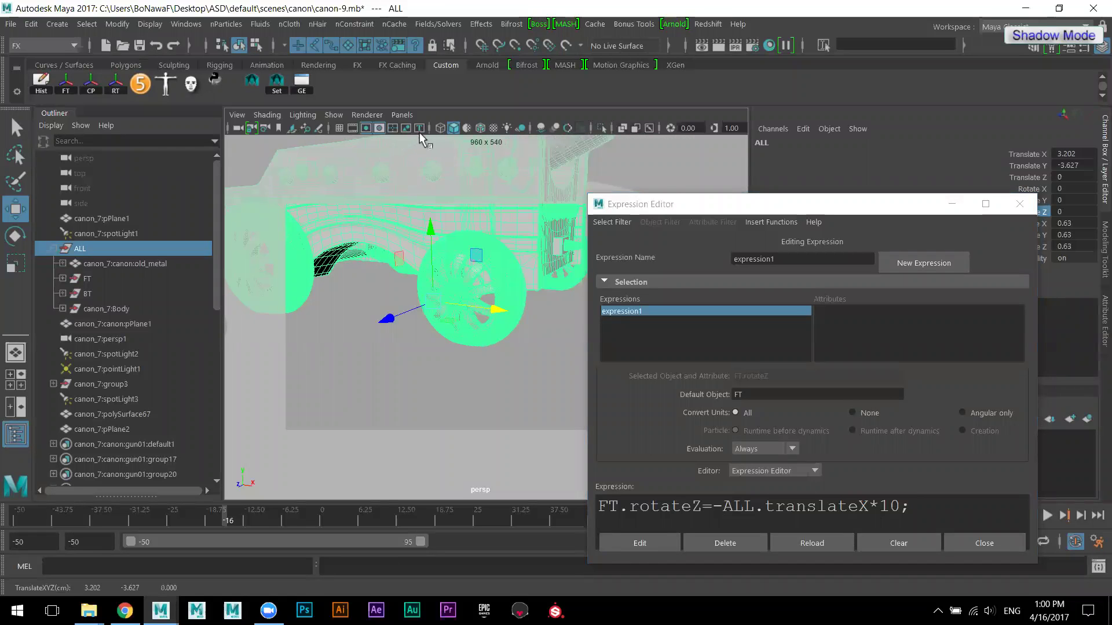
- Turn off selection highlighting in the viewport, return to plain smooth shading, and move ALL along X to about 0.68
left_click(441, 128)
left_click(443, 129)
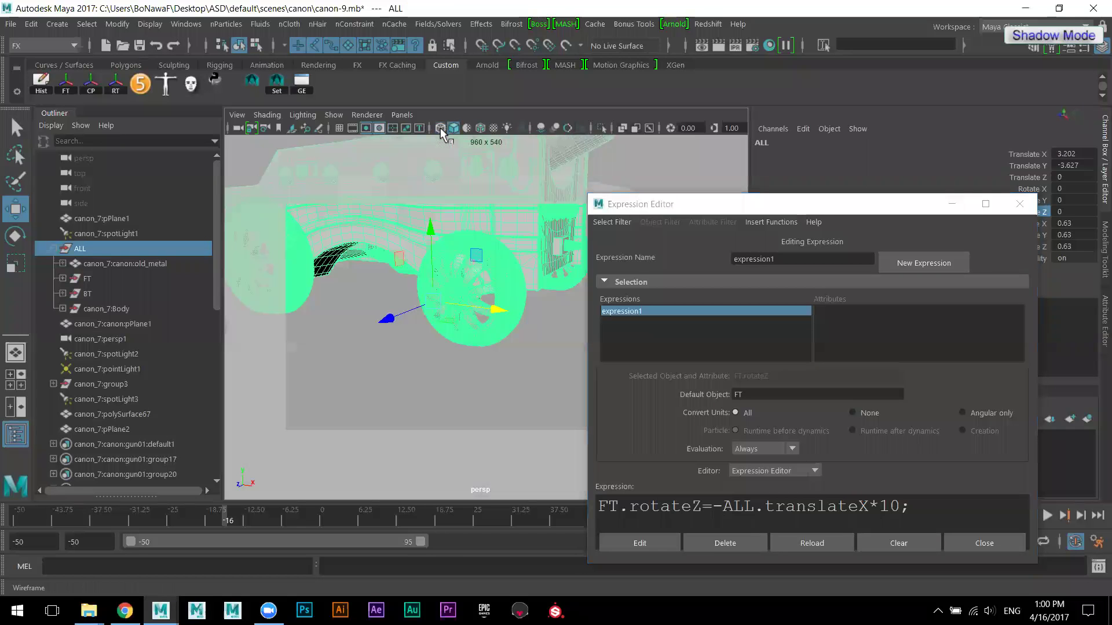
left_click(482, 127)
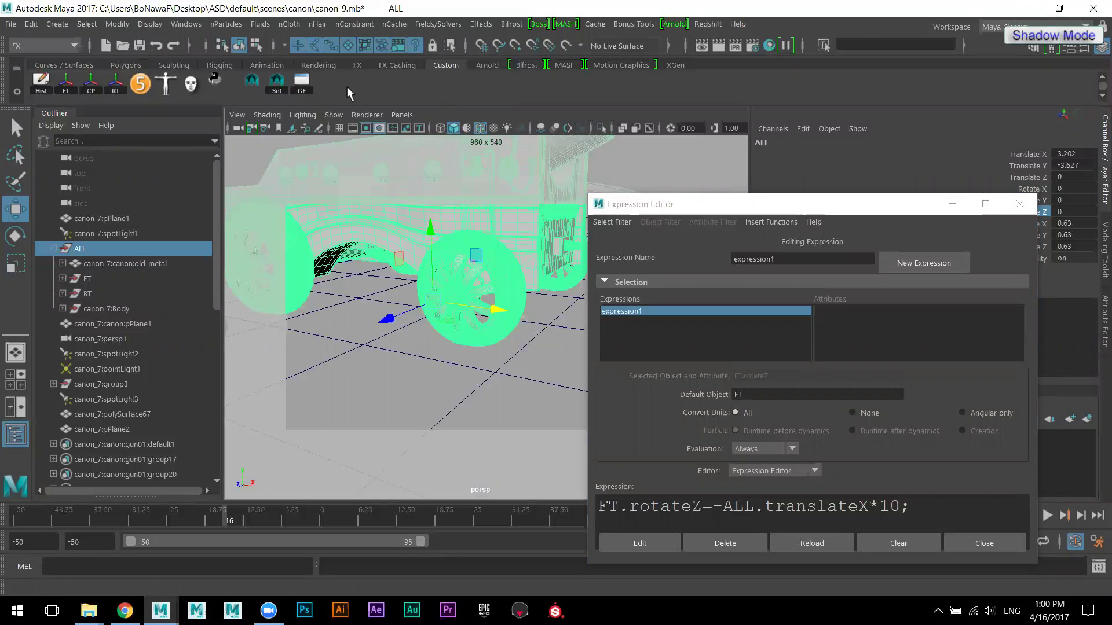
left_click(333, 115)
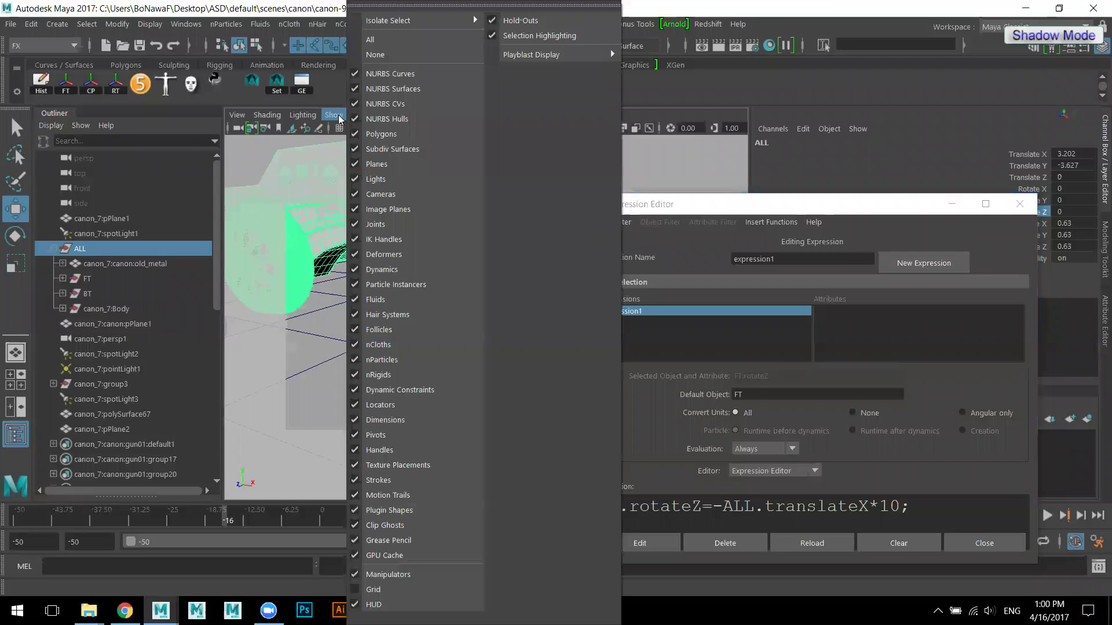
left_click(512, 35)
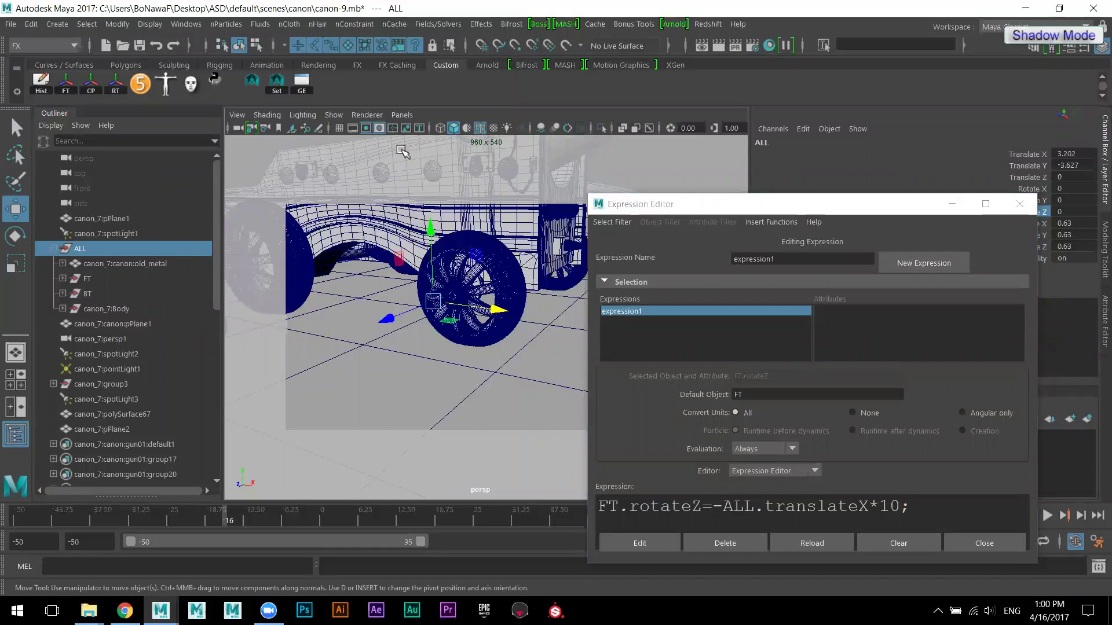
left_click(454, 130)
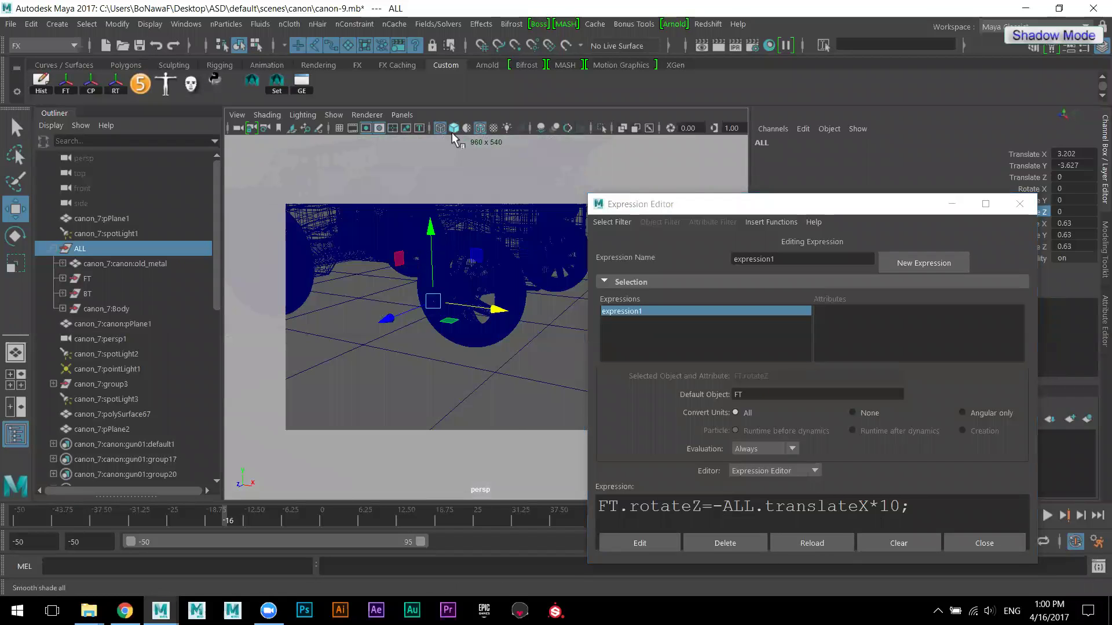
left_click(441, 130)
left_click(480, 127)
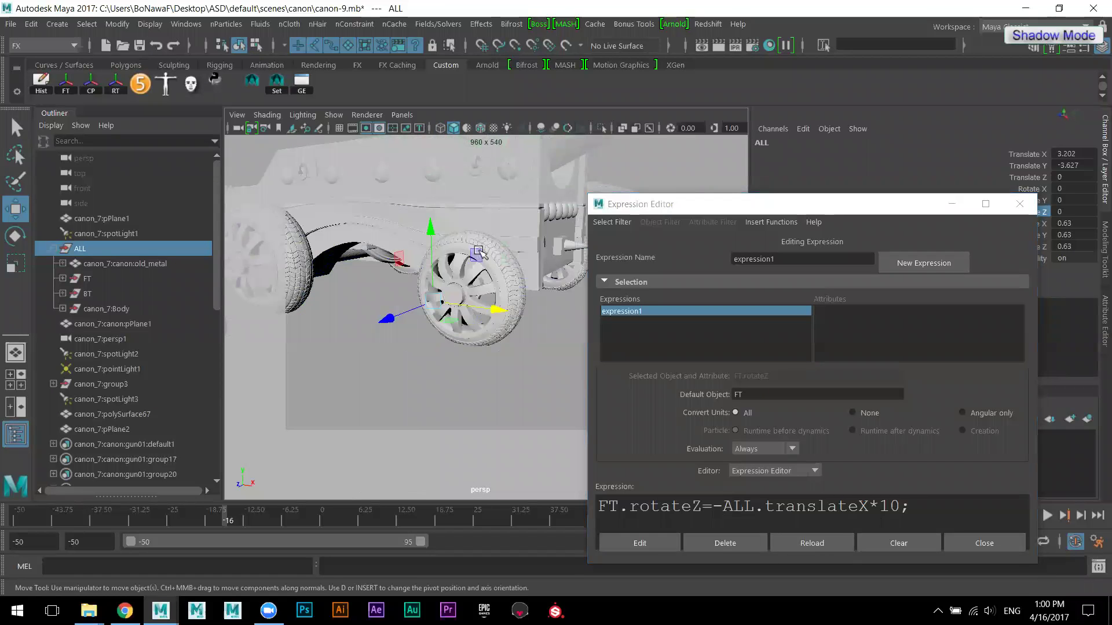
left_click_drag(491, 299, 449, 318)
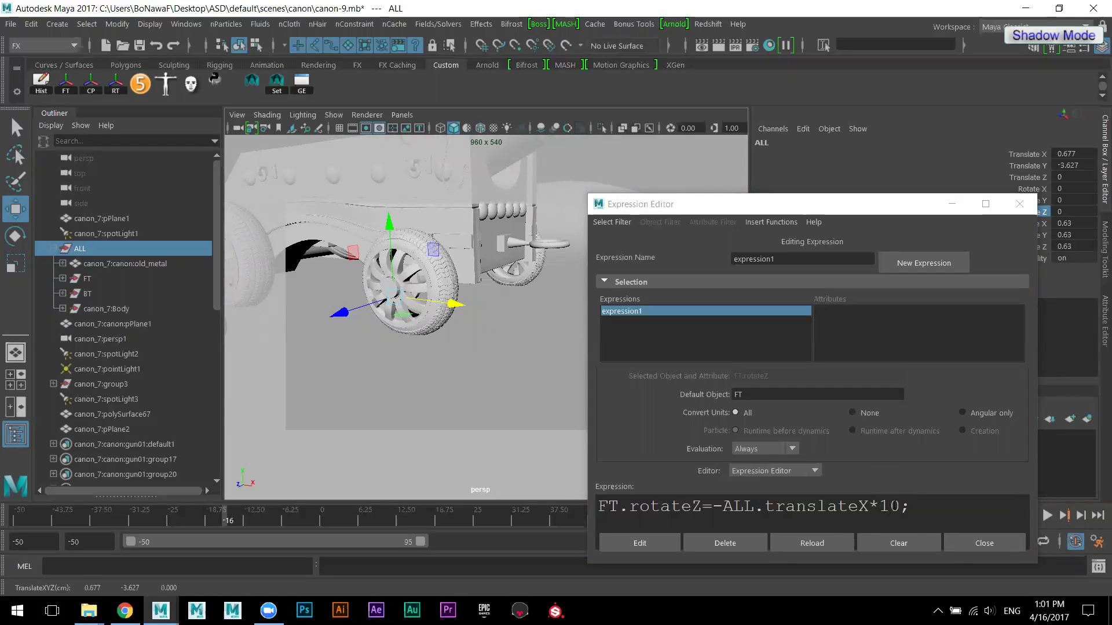
- Set the multiplier in the wheel expression to 15, apply it, and test by moving ALL along X to about -1.15
left_click(894, 507)
left_click_drag(891, 506, 900, 506)
type("5")
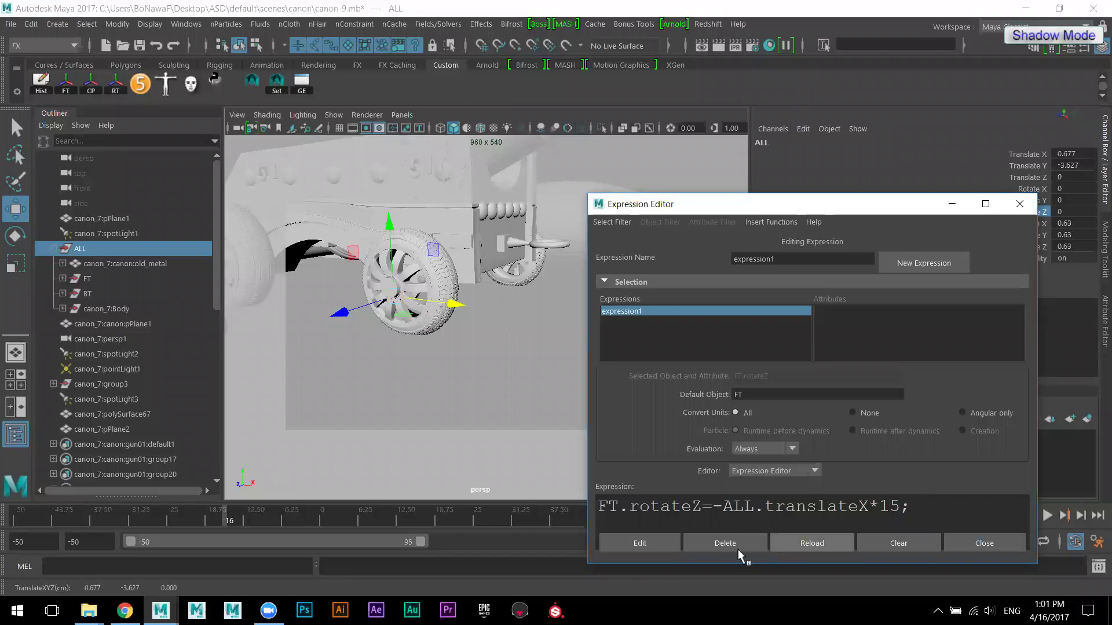
left_click(656, 537)
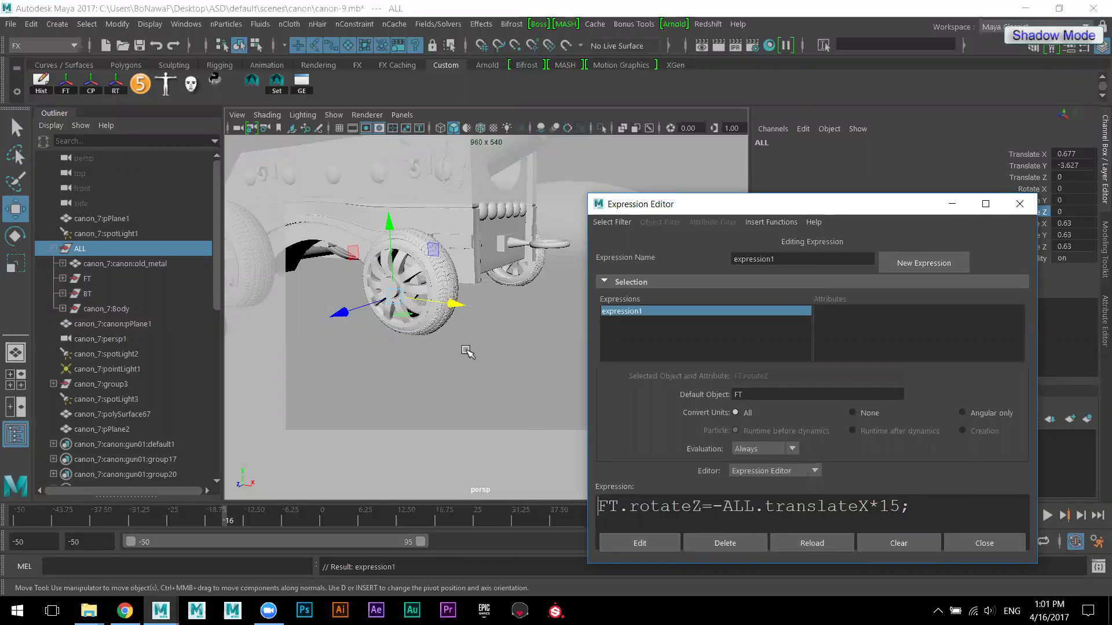
left_click_drag(456, 308, 414, 308)
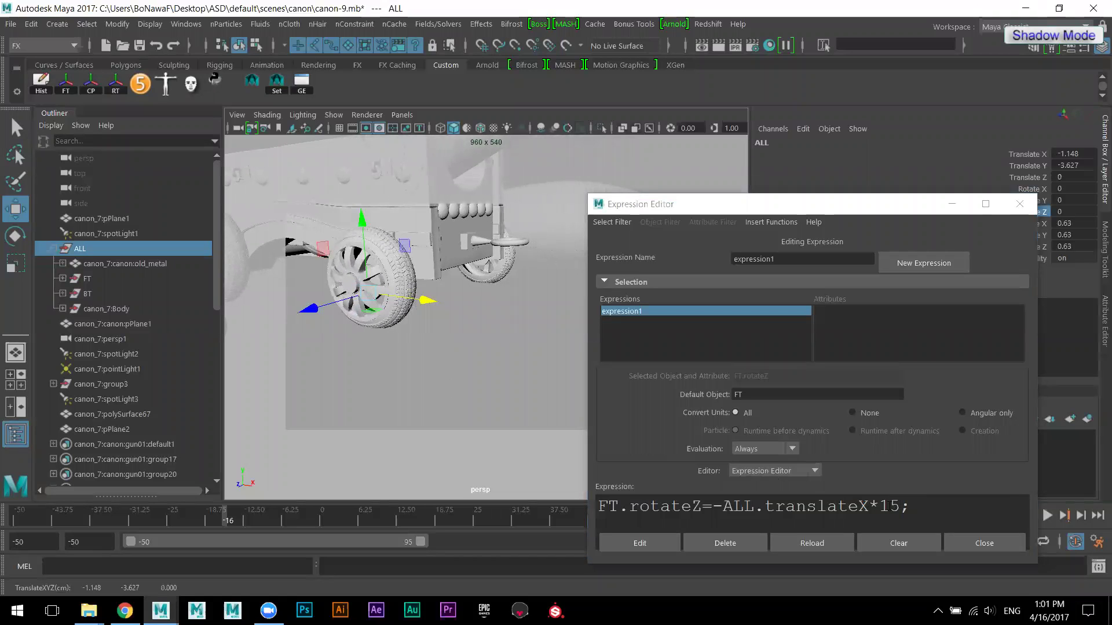
- Set the multiplier in the wheel expression to 25, apply it, and test by moving ALL along X to about -0.47
left_click(882, 506)
type("2")
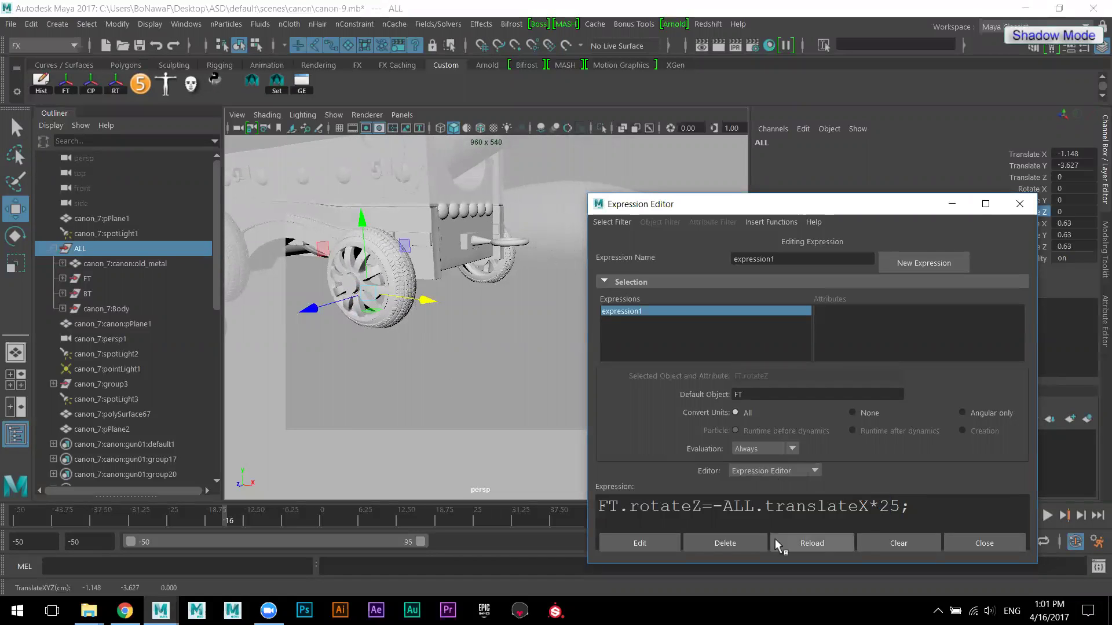
left_click(655, 538)
mouse_move(426, 301)
left_mouse_down()
mouse_move(440, 322)
mouse_move(509, 343)
mouse_move(387, 305)
mouse_move(529, 324)
mouse_move(485, 340)
mouse_move(412, 340)
mouse_move(520, 337)
mouse_move(431, 308)
left_mouse_up()
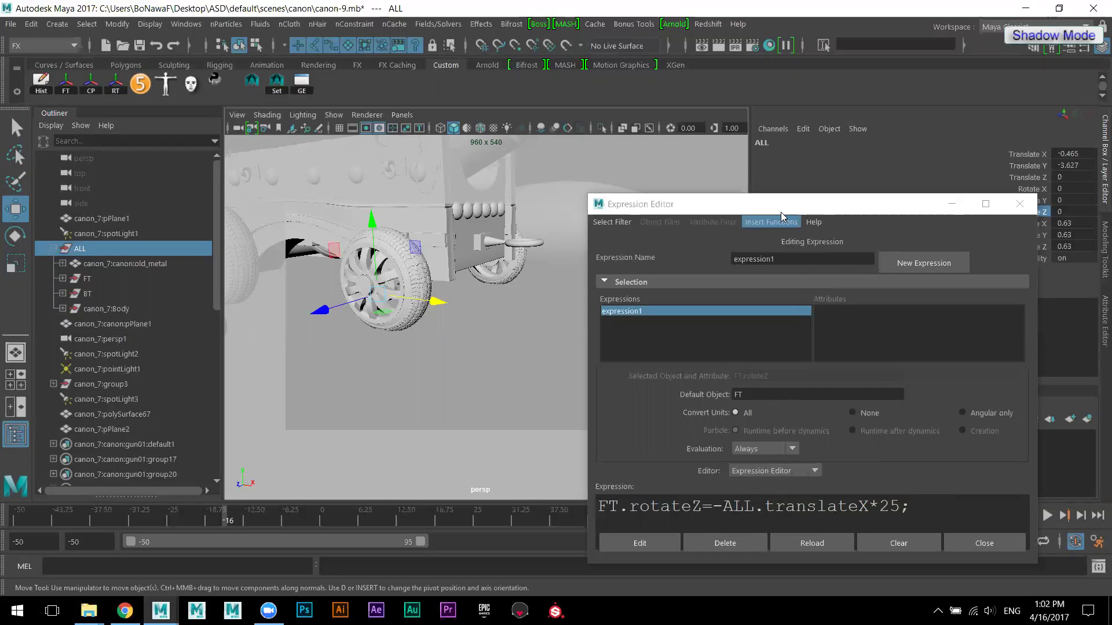
left_click_drag(770, 196, 770, 160)
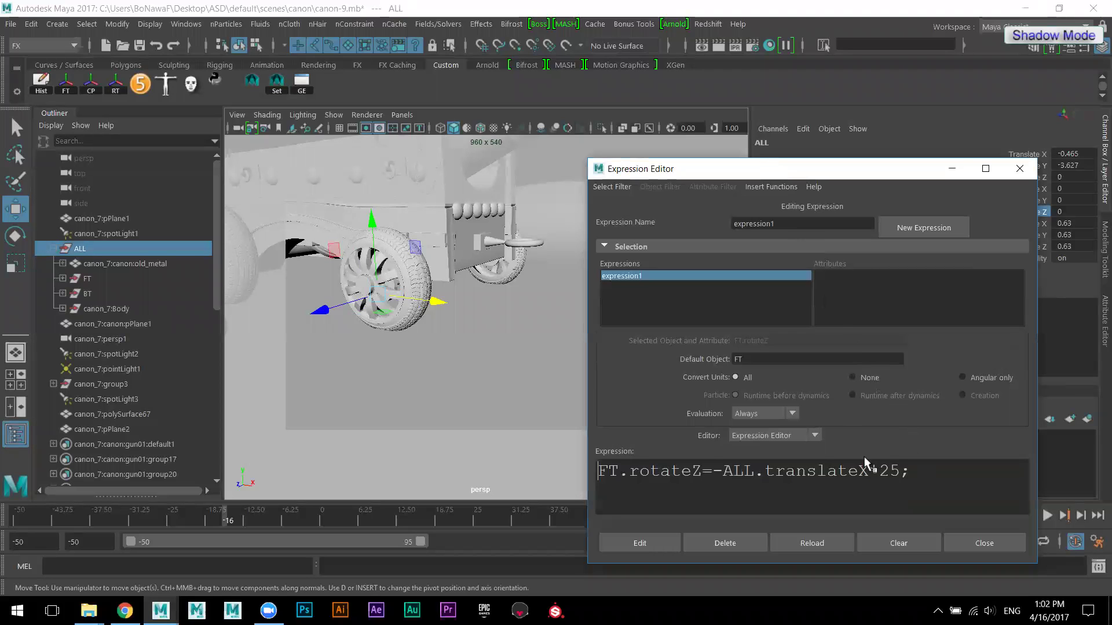
- Duplicate the wheel expression line for the back wheels as BT.rotateZ=-ALL.translateX*25; and apply the edited expression
left_click_drag(298, 342, 366, 313, "alt")
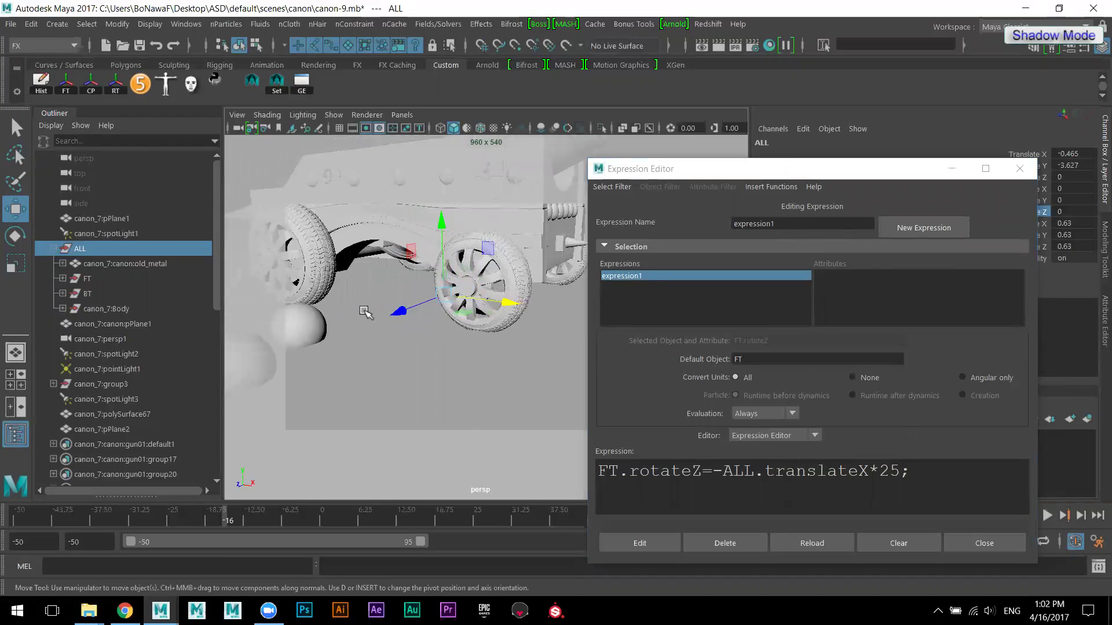
left_click_drag(921, 475, 594, 476)
key("ctrl+c")
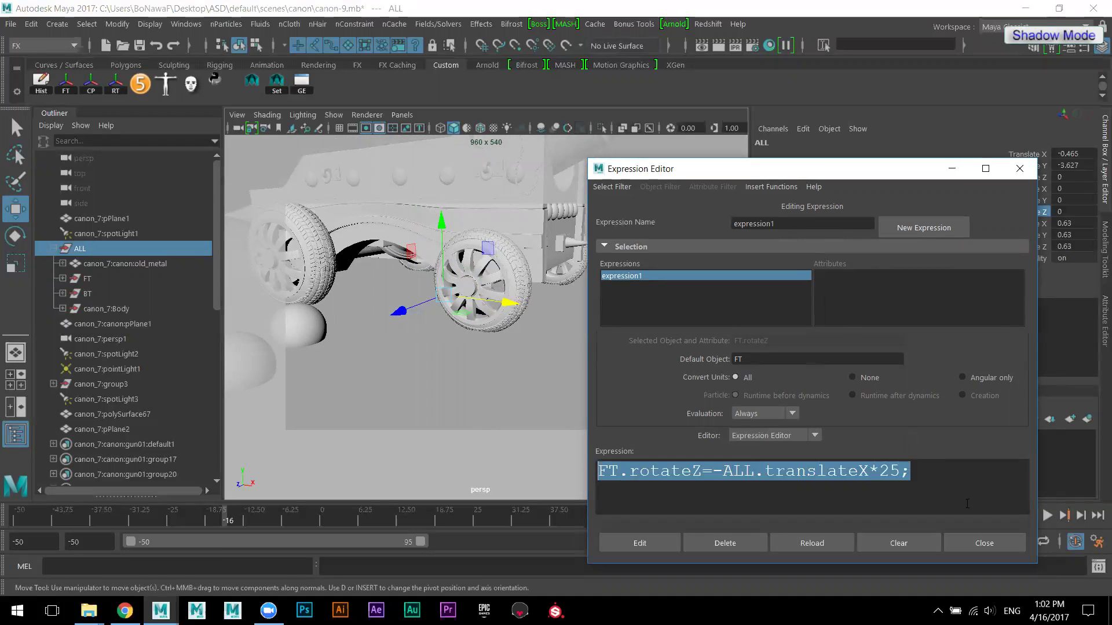
left_click(948, 479)
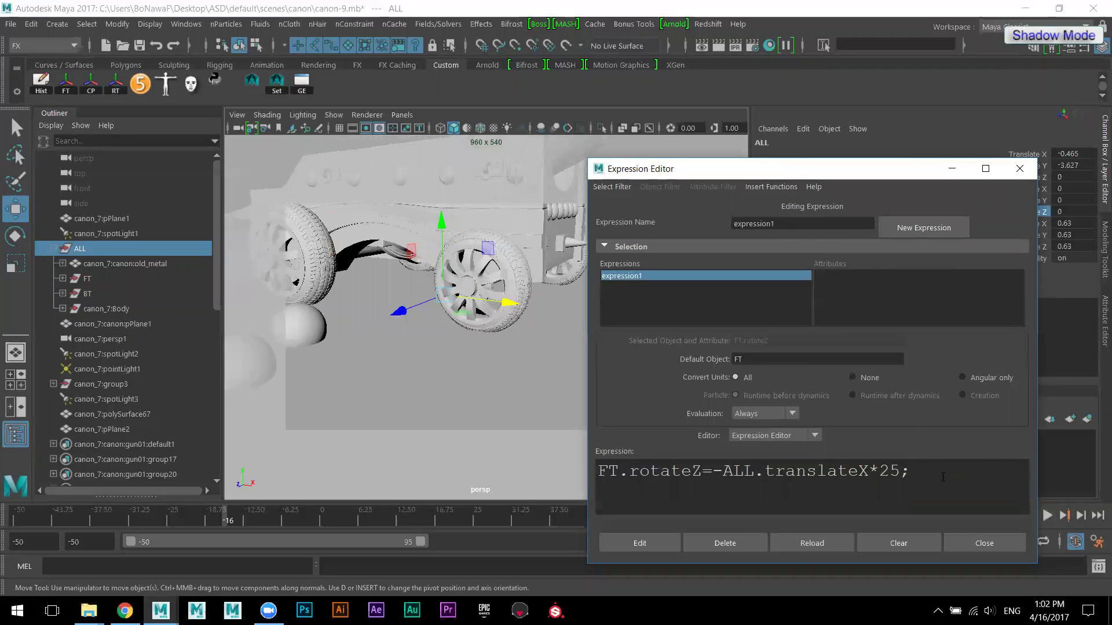
key("ctrl+v")
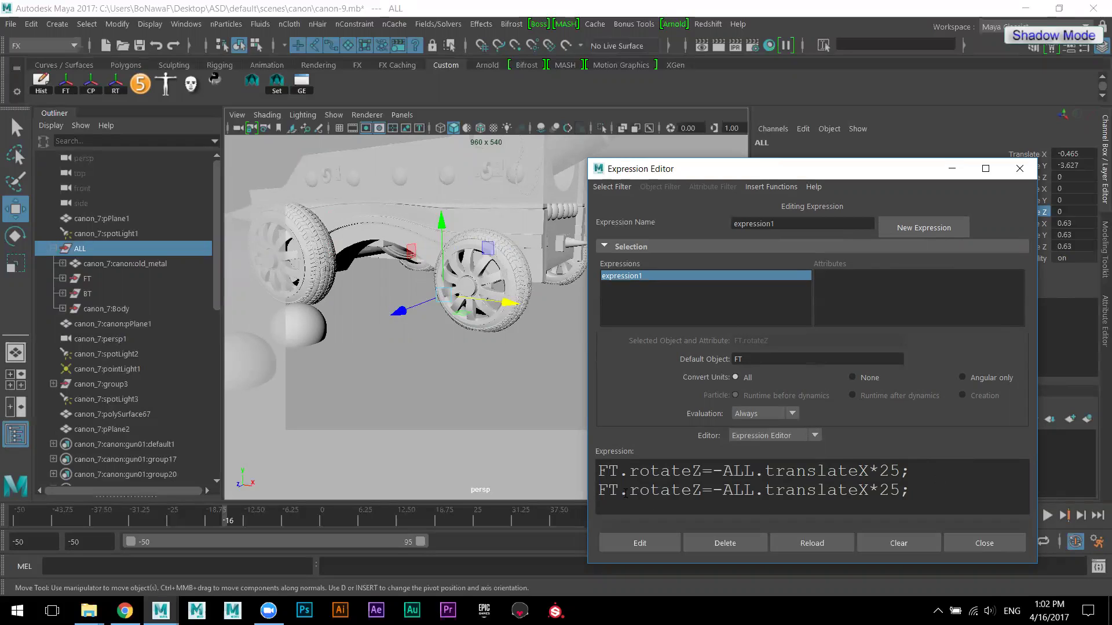
left_click_drag(598, 490, 604, 490)
type("B")
left_click(650, 540)
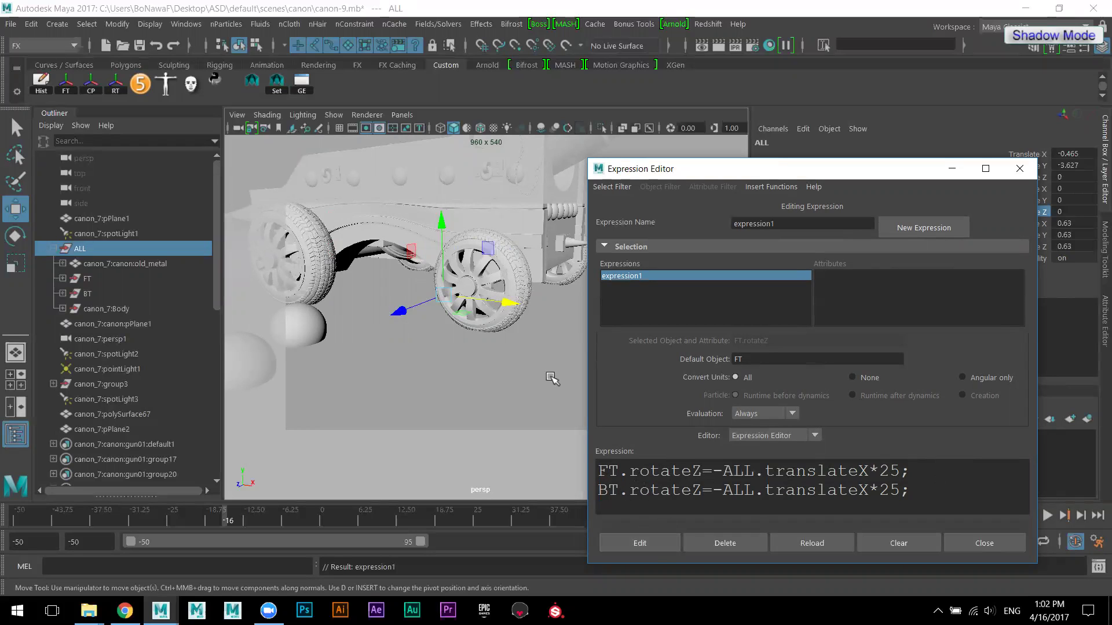
- Test both wheel pairs by moving ALL along X to about -2.63, and close the Expression Editor
middle_click_drag(504, 373, 558, 373, "alt")
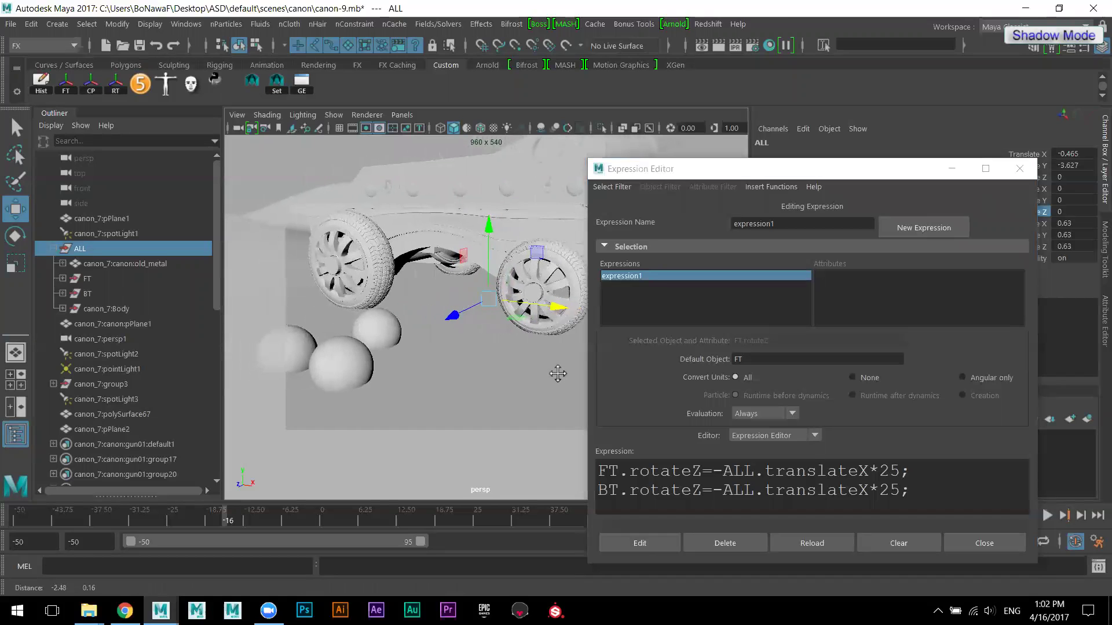
left_click_drag(563, 311, 523, 303)
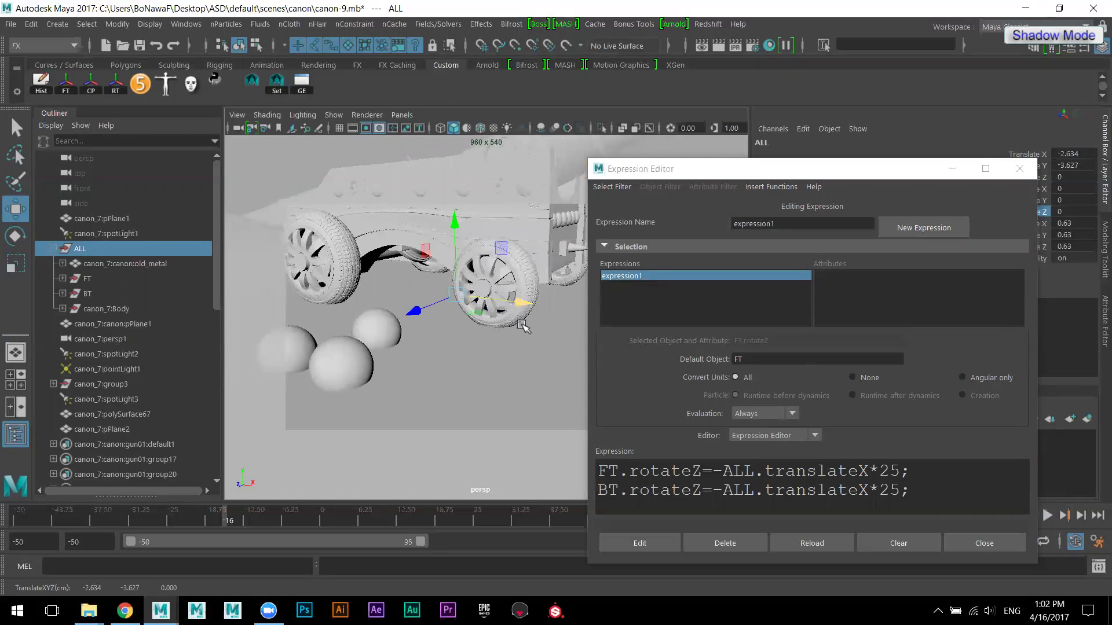
left_click_drag(529, 375, 521, 362, "alt")
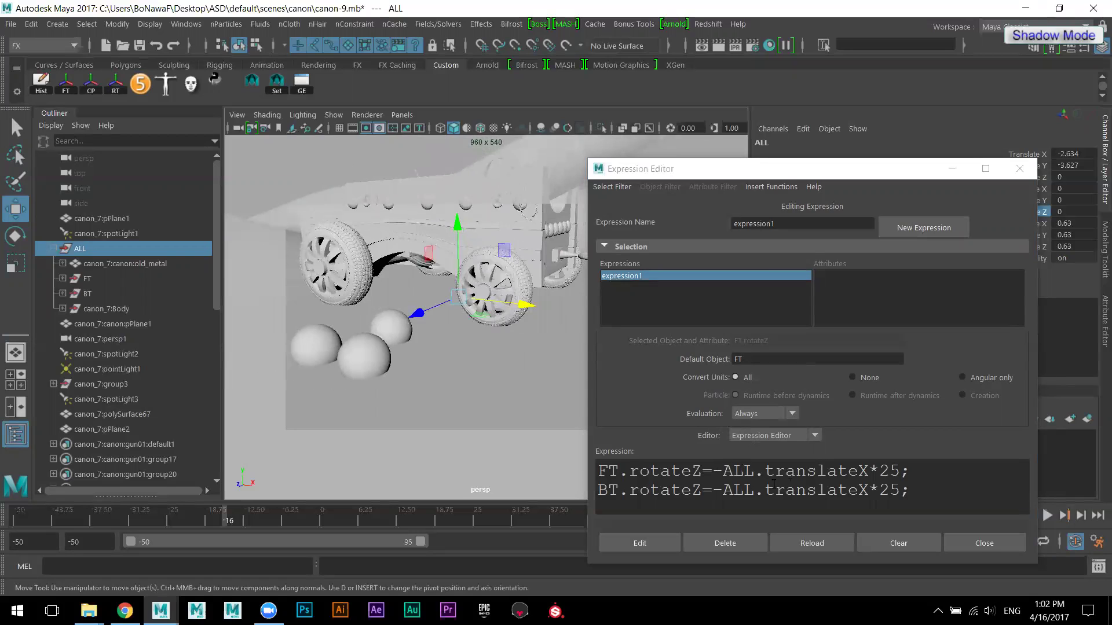
left_click(776, 177)
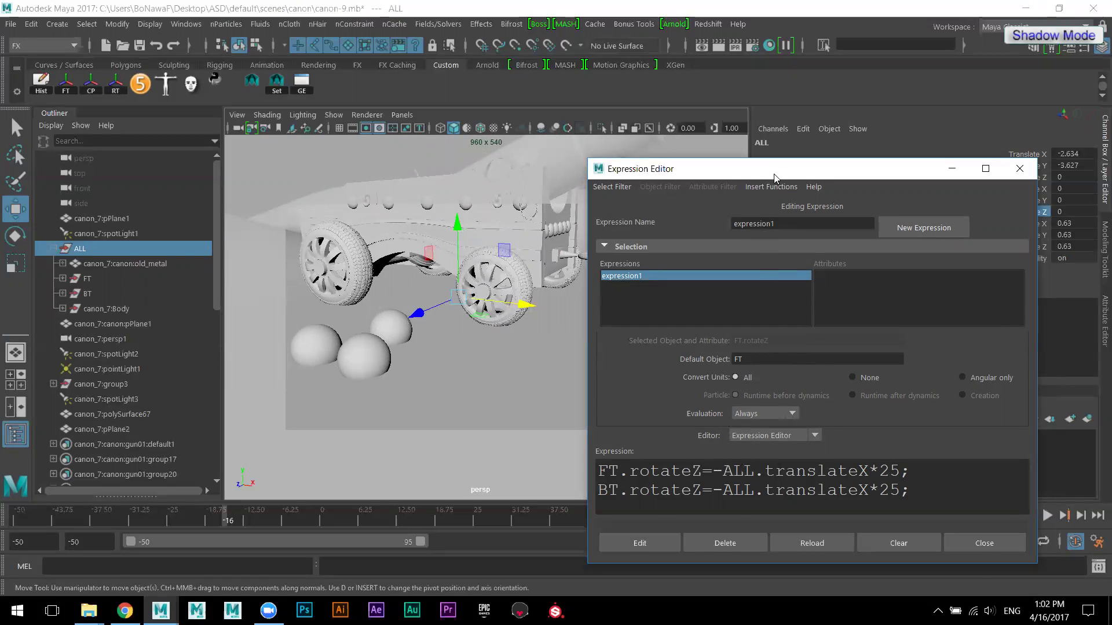
left_click_drag(776, 177, 716, 193)
left_click(960, 184)
left_click_drag(624, 340, 629, 350, "alt")
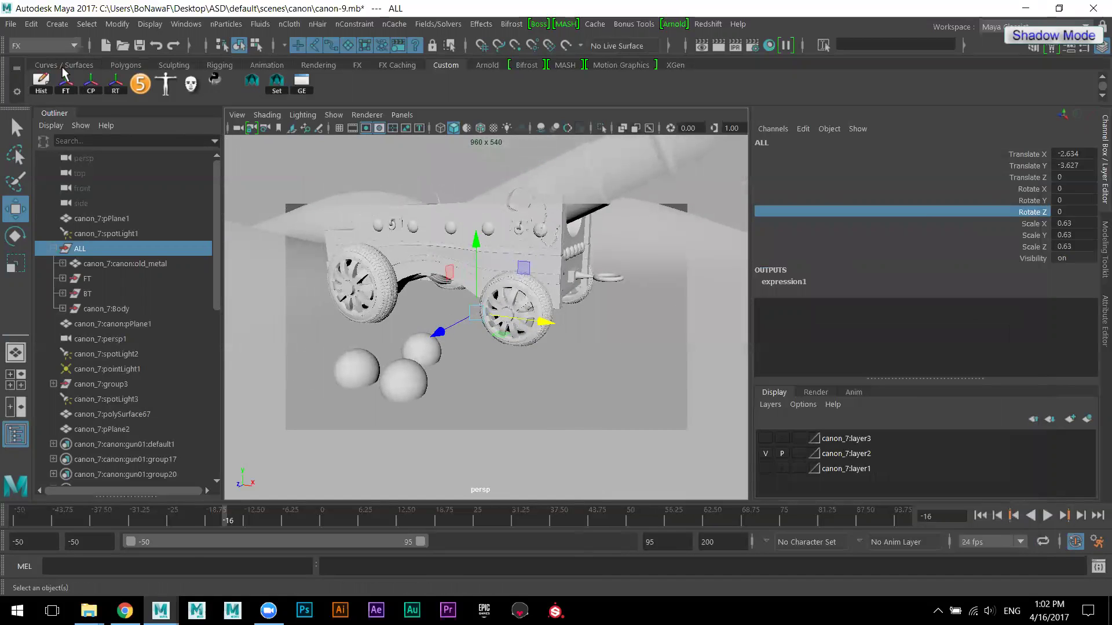
- Save the scene under the new name TC as a Maya Binary file in the canon folder
left_click(10, 23)
left_click(72, 103)
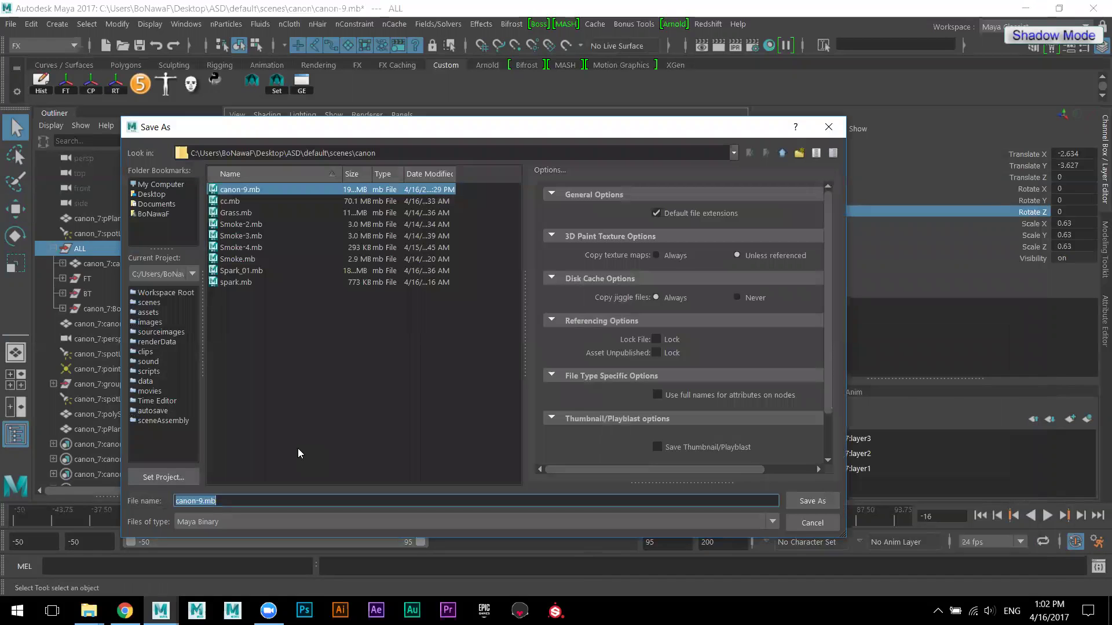
type("TC")
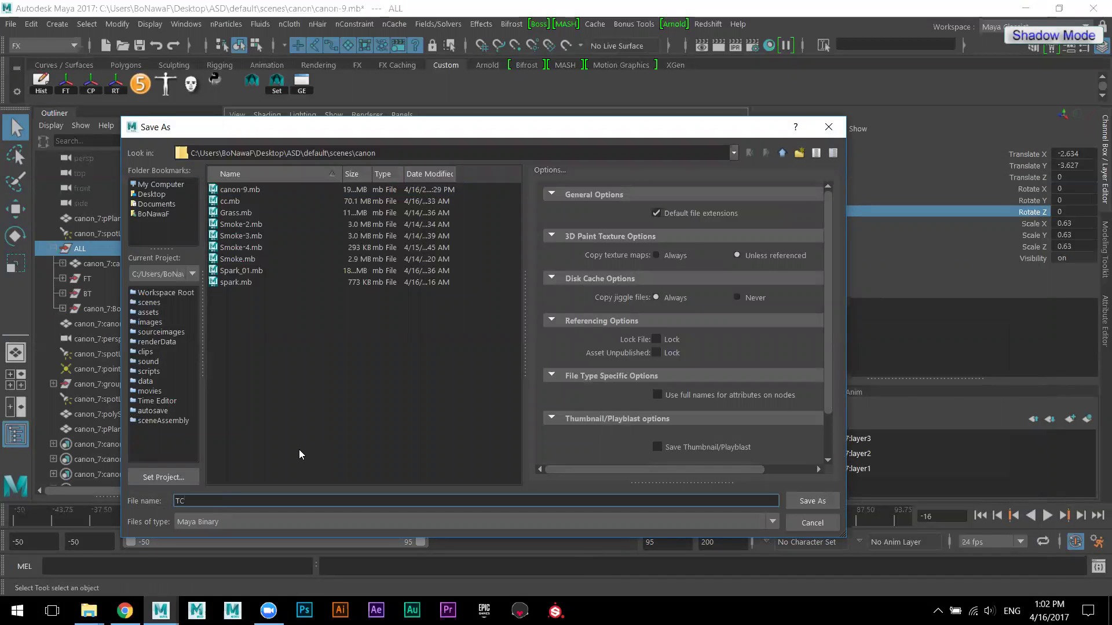
key("Return")
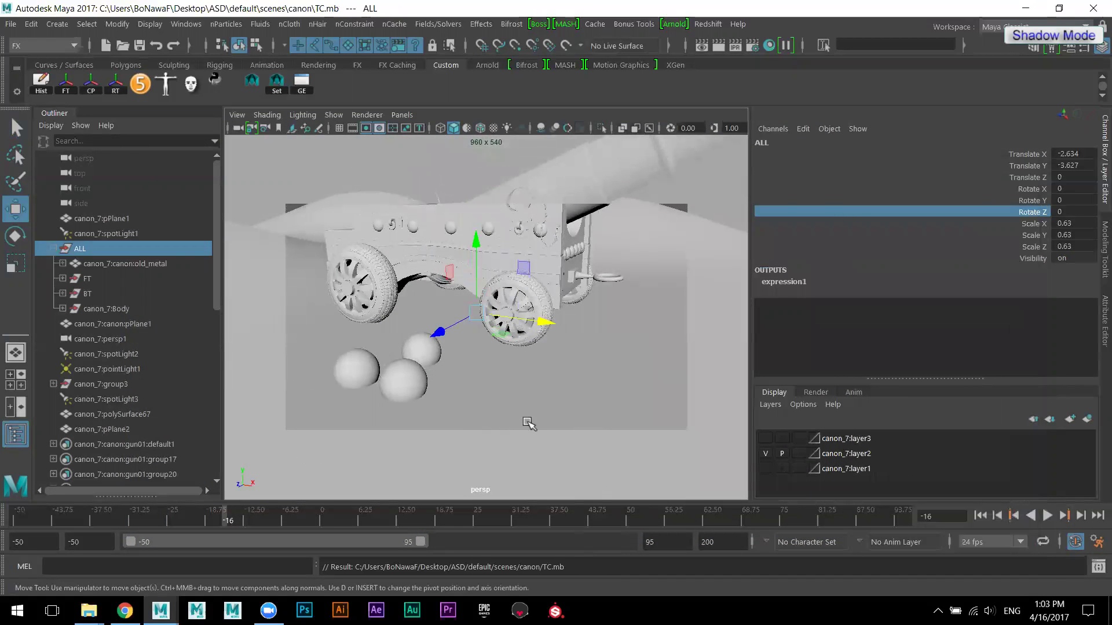
- Move the ALL group back along X to about -4.83
left_click_drag(545, 319, 511, 348)
scroll(507, 346, "down", 5)
middle_click_drag(507, 346, 530, 359, "alt")
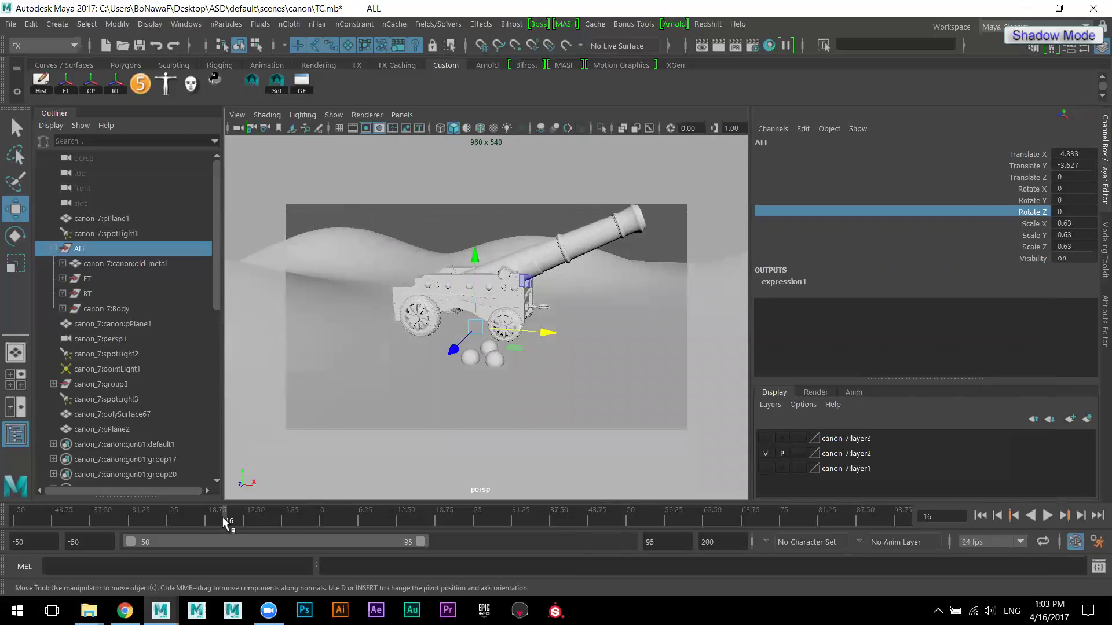
- Set both the animation start and the playback start to frame 1, and briefly start and stop playback
left_click(85, 545)
type("1")
key("Tab")
type("1")
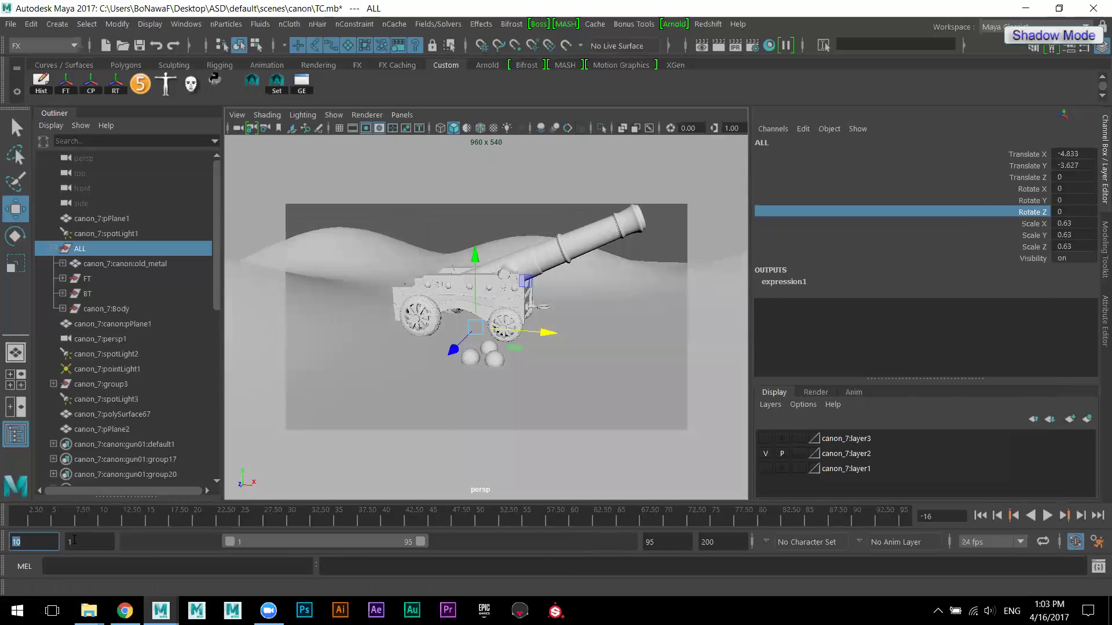
key("Tab")
key("alt+v")
key("alt+v")
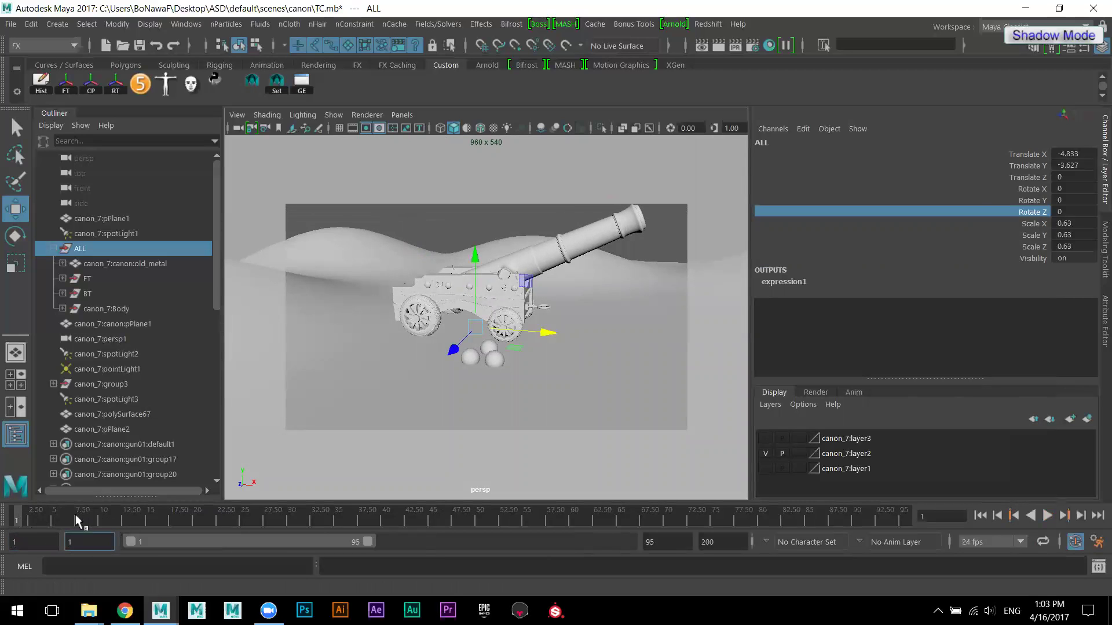
- Select the ground plane together with the two front cannonballs and freeze their transformations
left_click_drag(538, 362, 512, 363, "alt")
right_click_drag(486, 365, 538, 371, "alt")
left_click_drag(538, 370, 463, 342, "alt")
left_click(458, 340)
left_click(486, 328)
left_click(515, 317)
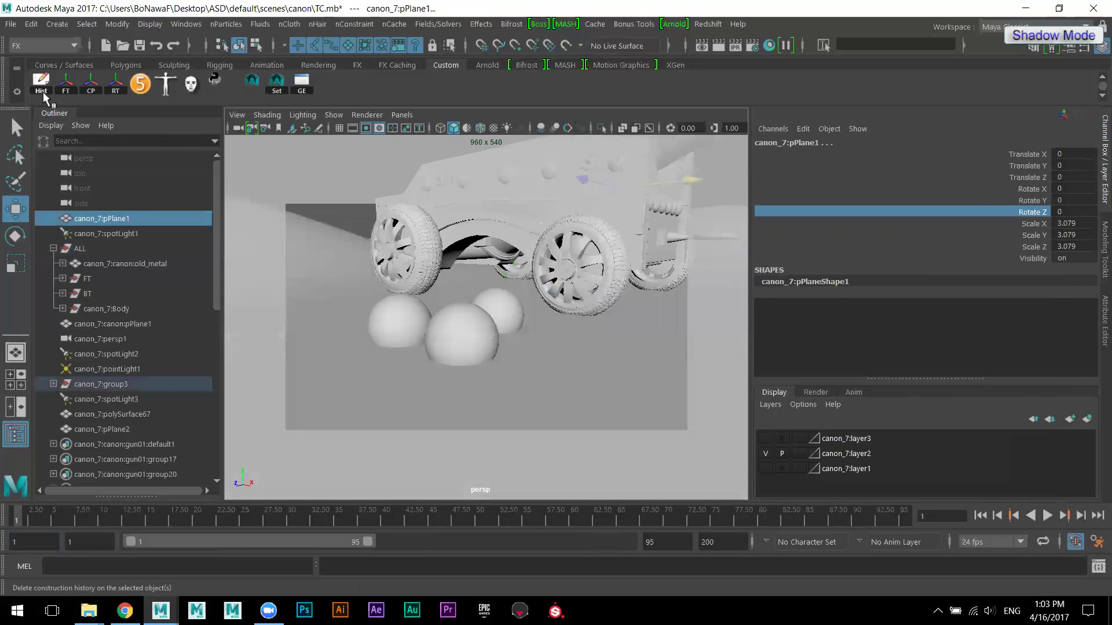
left_click(65, 84)
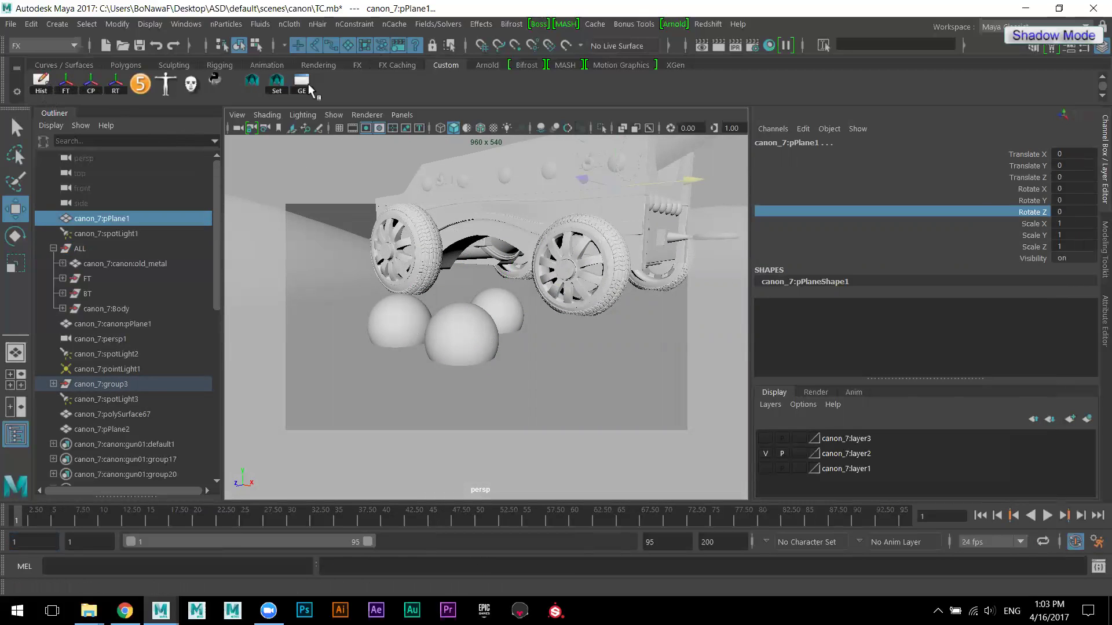
- Turn on selection highlighting and raise the three cannonballs, without the ground plane, by about 0.28 in Y
left_click(328, 117)
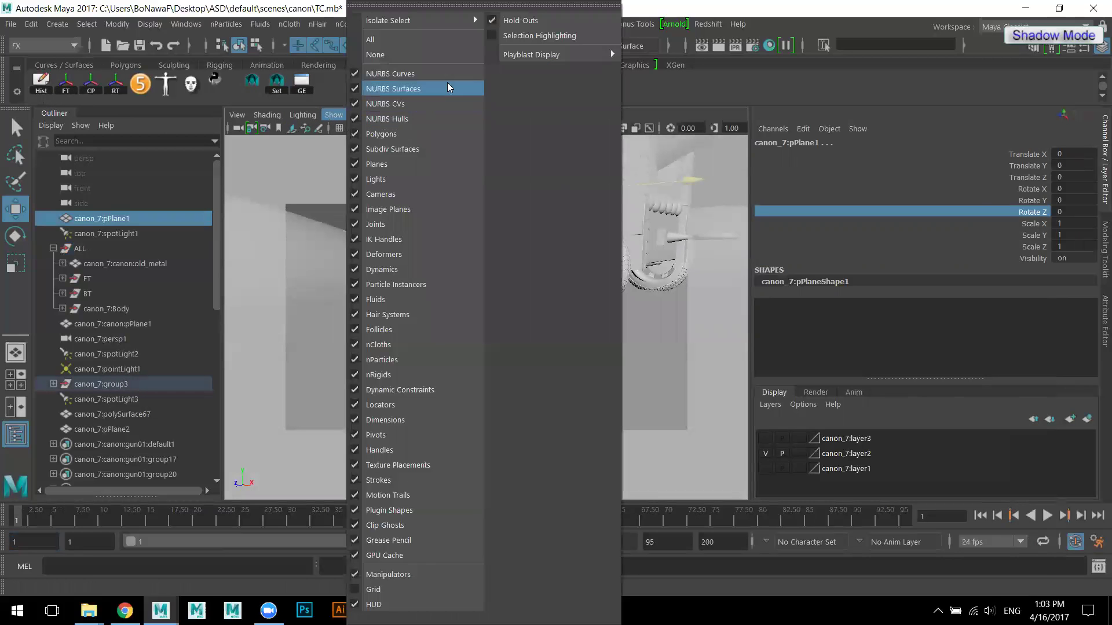
left_click(500, 35)
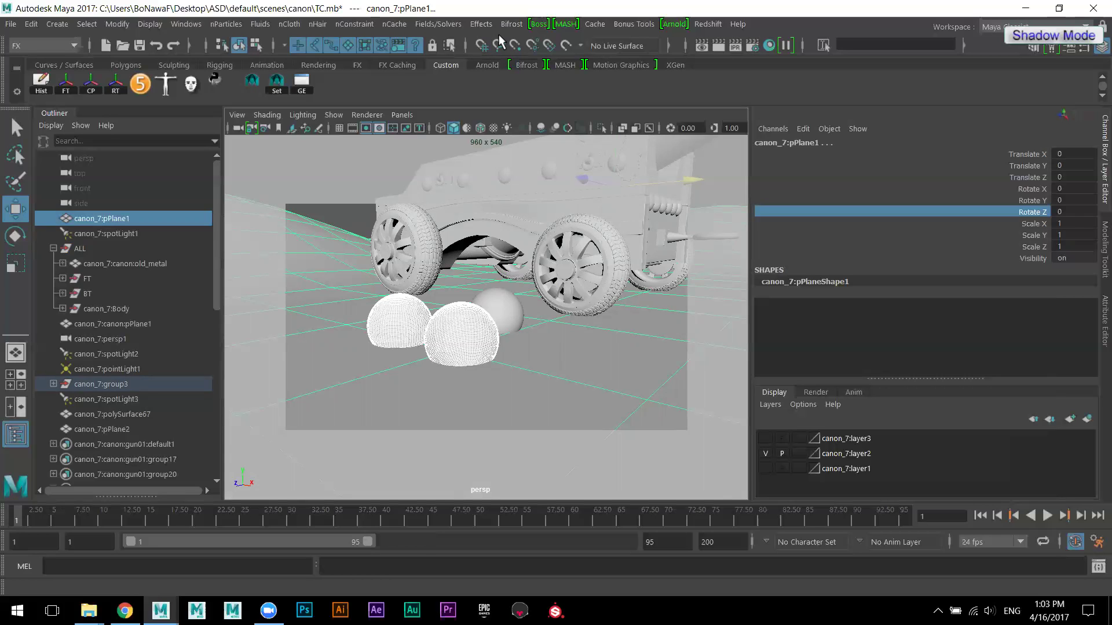
left_click(511, 308)
left_click(588, 362, "ctrl")
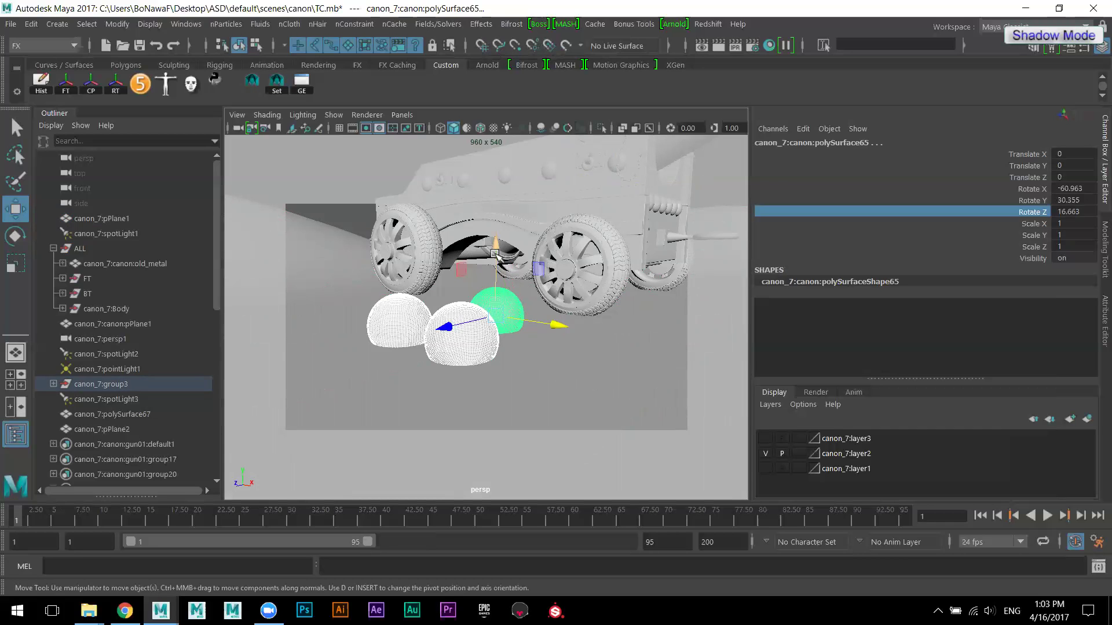
left_click_drag(494, 253, 495, 246)
left_click_drag(528, 292, 562, 321, "alt")
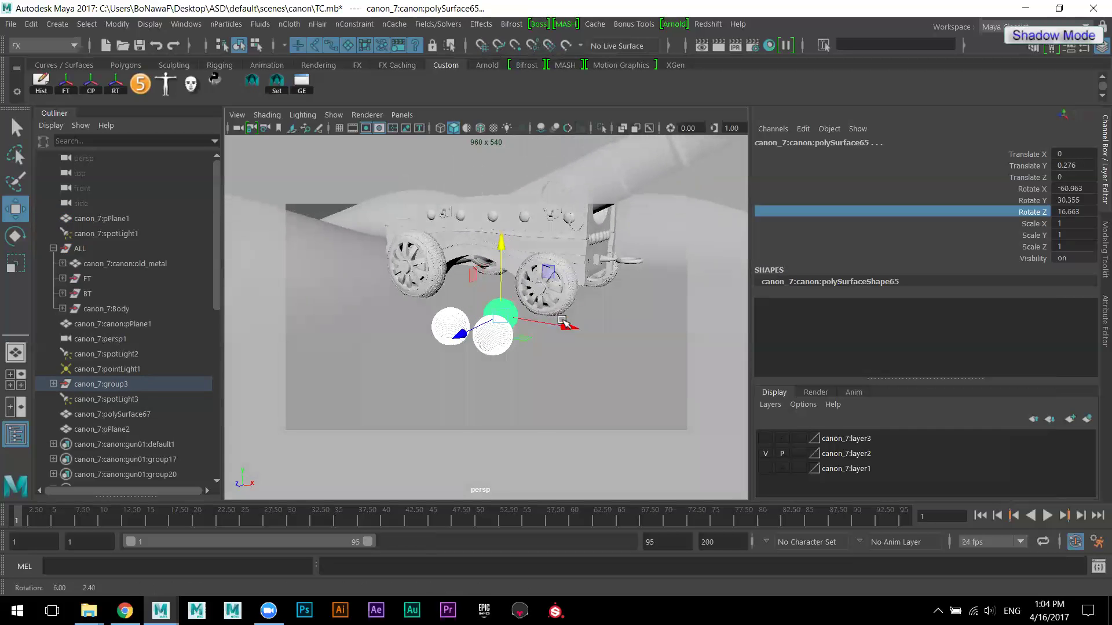
- Select the cannon barrel and examine how it sits on the carriage from several angles
left_click(486, 165)
left_click_drag(486, 165, 522, 252, "alt")
right_click_drag(521, 252, 501, 292, "alt")
left_click_drag(501, 293, 509, 264, "alt")
left_click(508, 260)
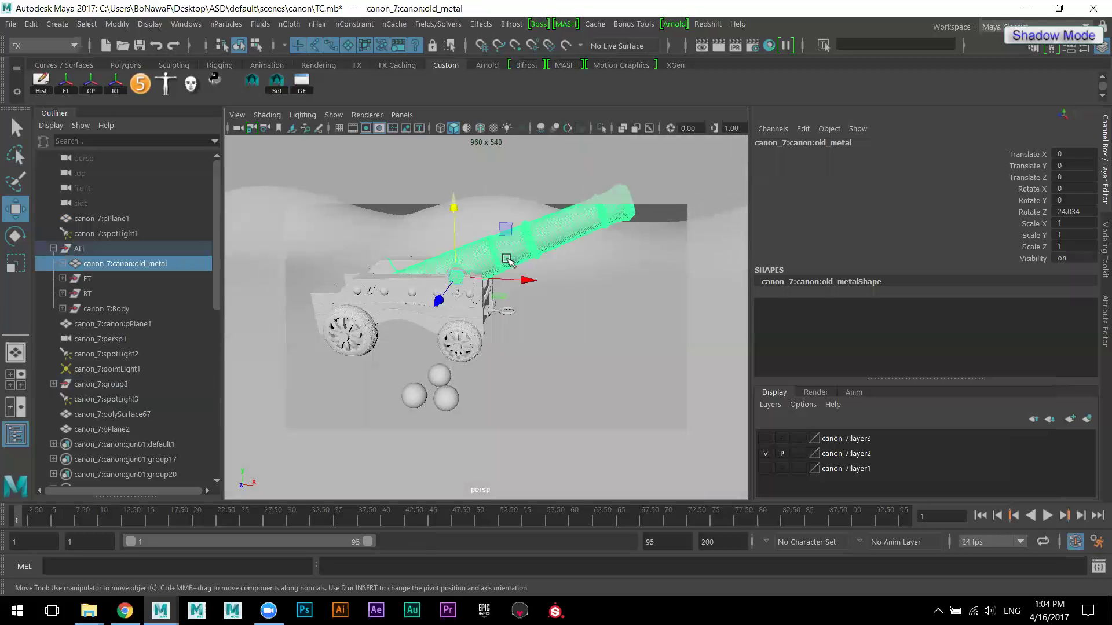
mouse_move(501, 323)
left_mouse_down("alt")
mouse_move(516, 318)
mouse_move(389, 310)
mouse_move(513, 313)
left_mouse_up("alt")
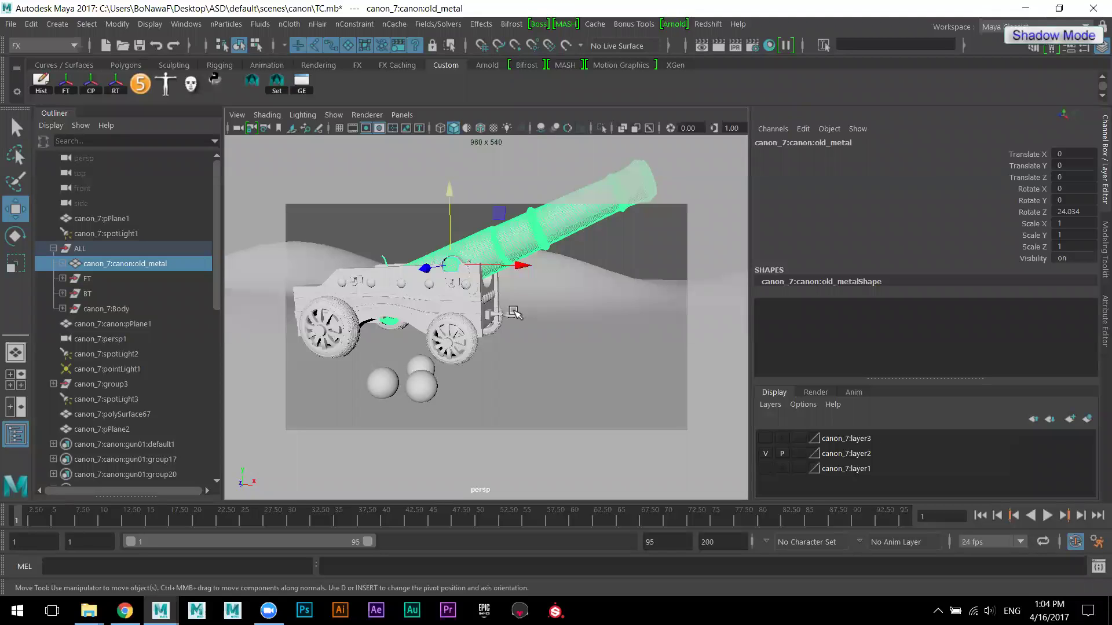
left_click_drag(525, 317, 483, 329, "alt")
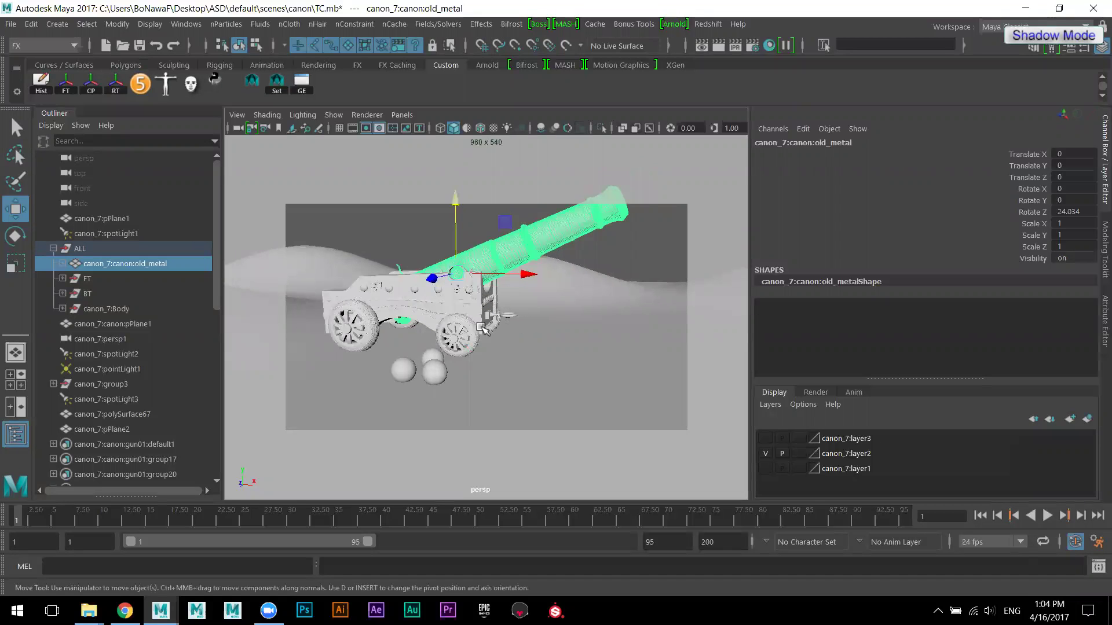
- Select the ALL group and move the whole cannon along X to about -7.42
left_click(83, 245)
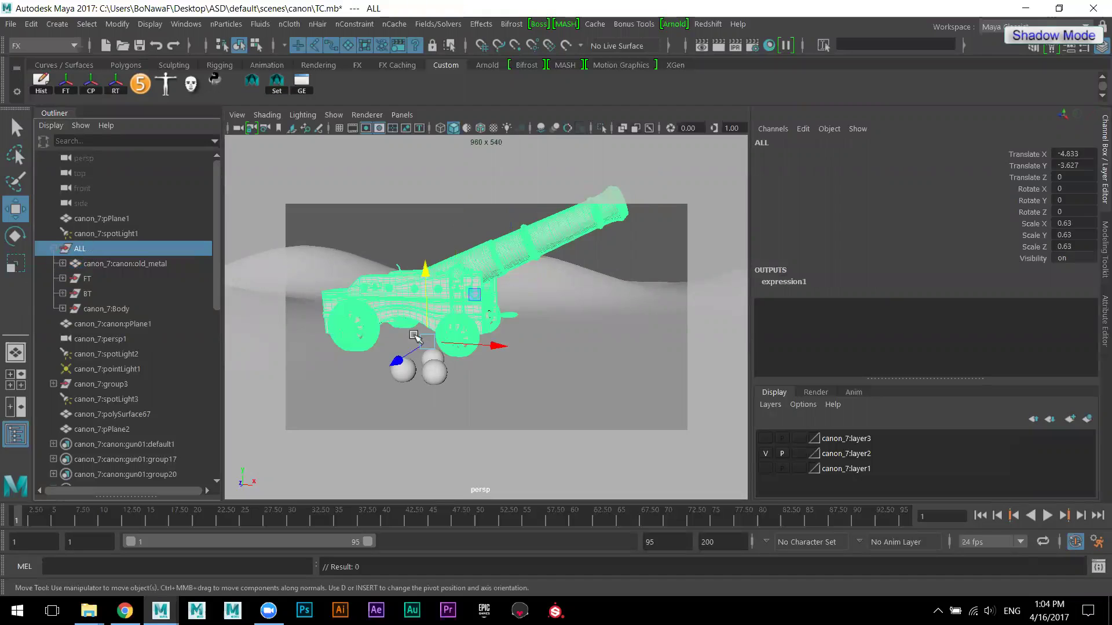
left_click_drag(482, 344, 435, 349)
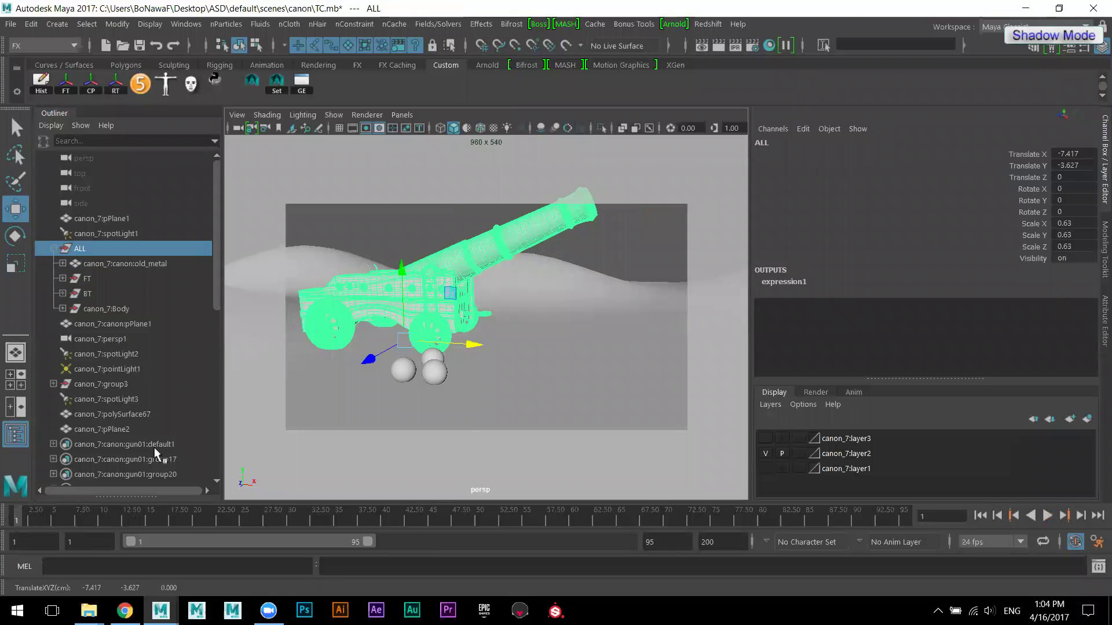
scroll(464, 353, "down", 2)
scroll(460, 352, "up", 3)
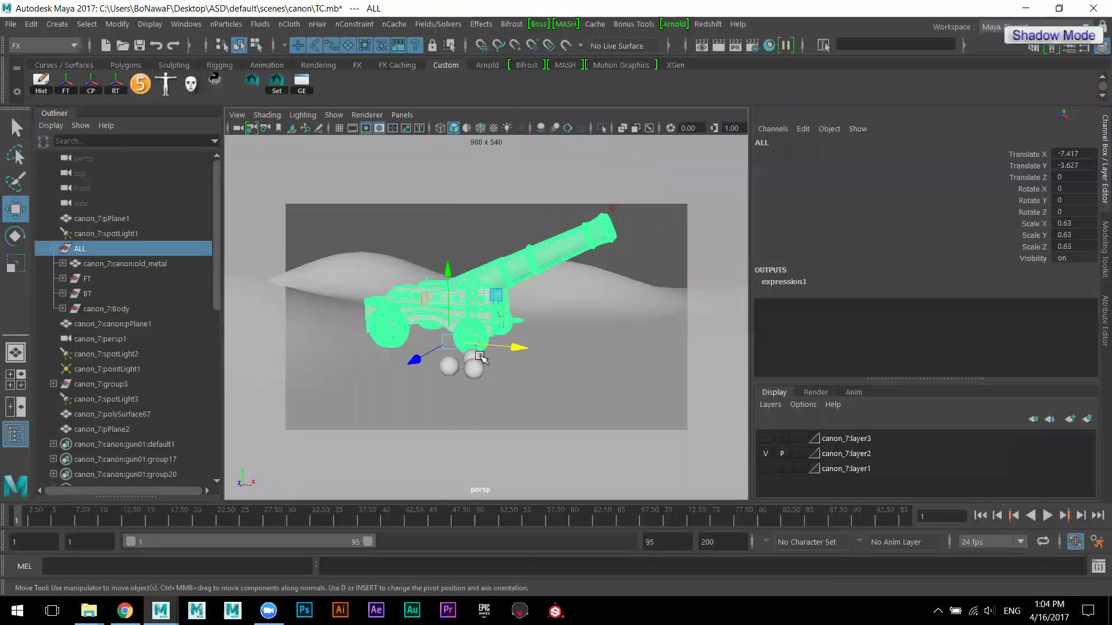
- Test the barrel's pivot by rotating it about Z to about -12.2 and about -2.4, and undo both rotations
left_click(553, 245)
scroll(553, 261, "up", 5)
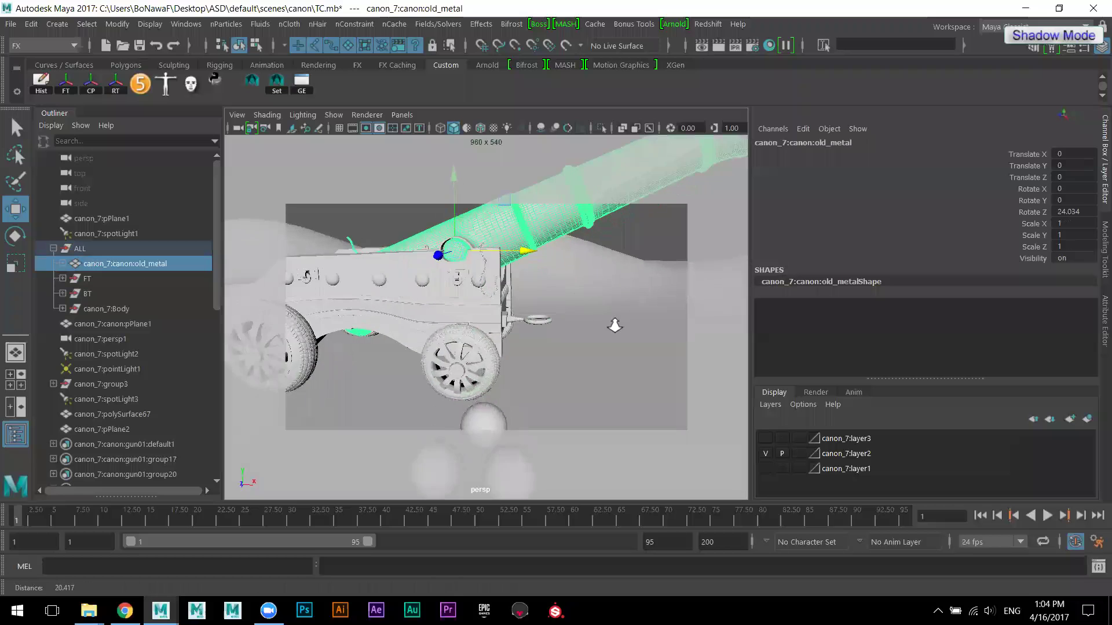
key("e")
left_click_drag(506, 218, 499, 282)
scroll(509, 291, "down", 3)
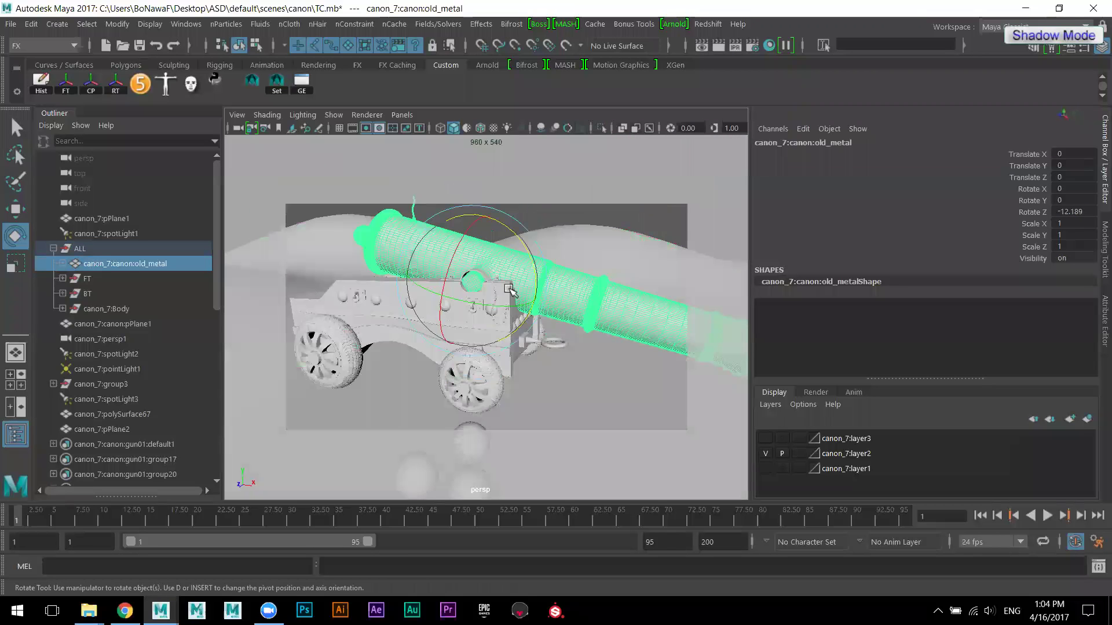
mouse_move(514, 234)
left_mouse_down()
mouse_move(508, 219)
mouse_move(518, 245)
left_mouse_up()
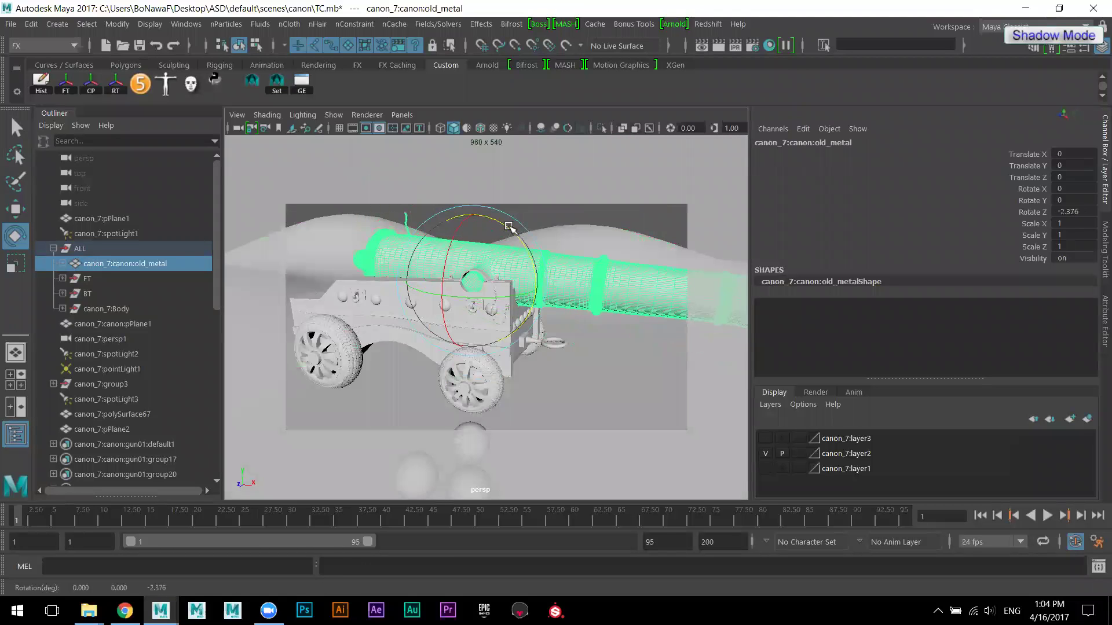
key("ctrl+z")
key("ctrl+z")
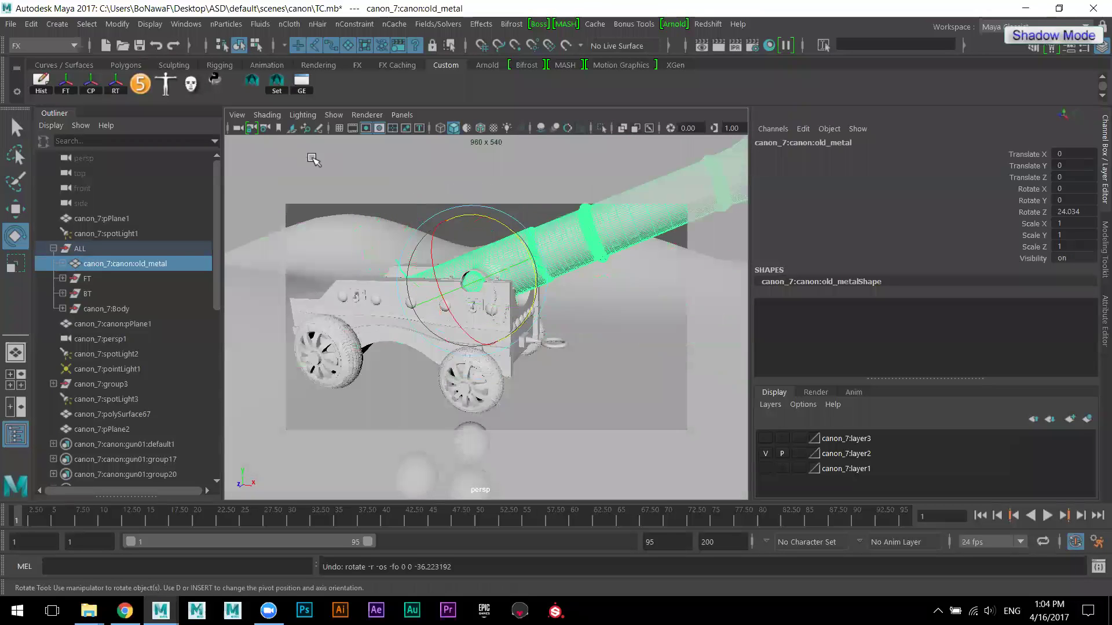
- Center the barrel's pivot, test it by rotating the barrel about Z to about -12.6, and undo the rotation
left_click(90, 87)
left_click_drag(534, 198, 561, 229)
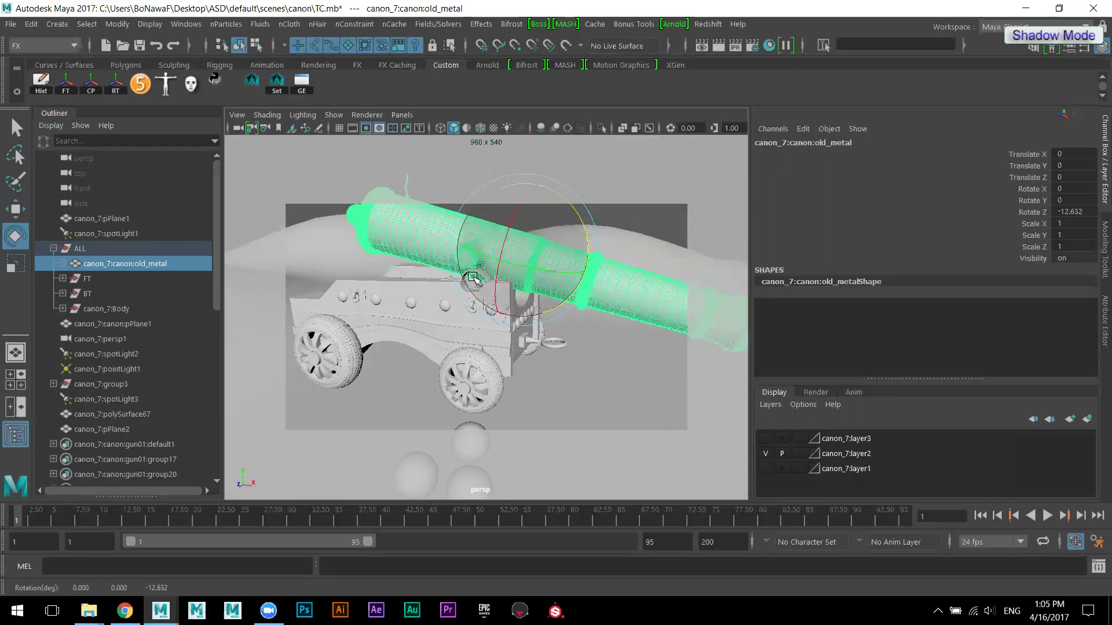
left_click_drag(463, 270, 467, 296)
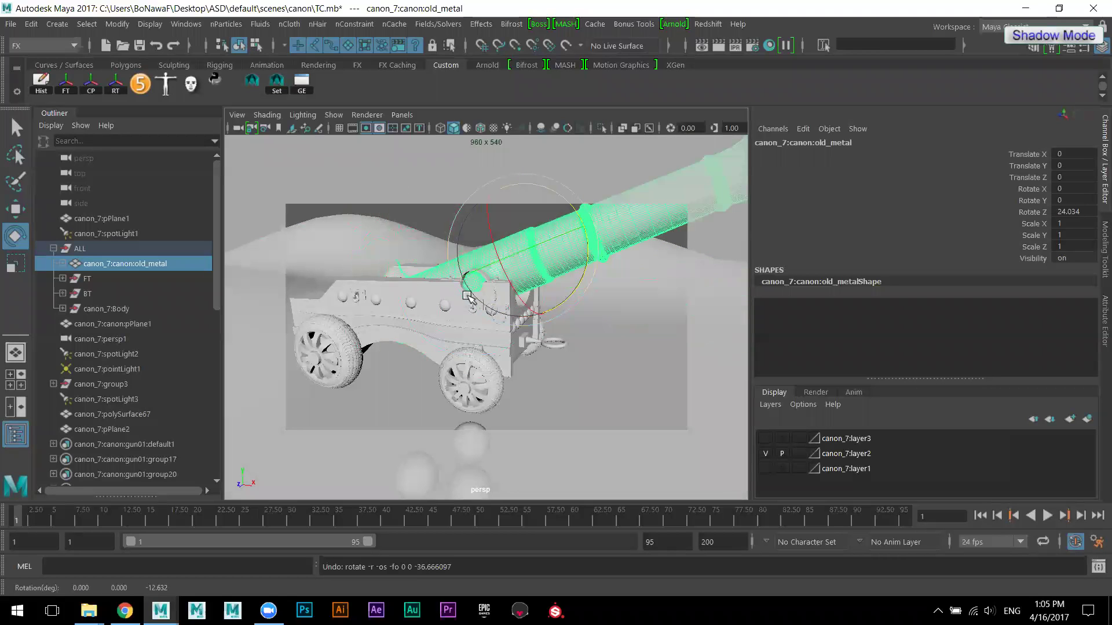
scroll(498, 313, "up", 2)
scroll(527, 312, "up", 3)
scroll(493, 272, "up", 4)
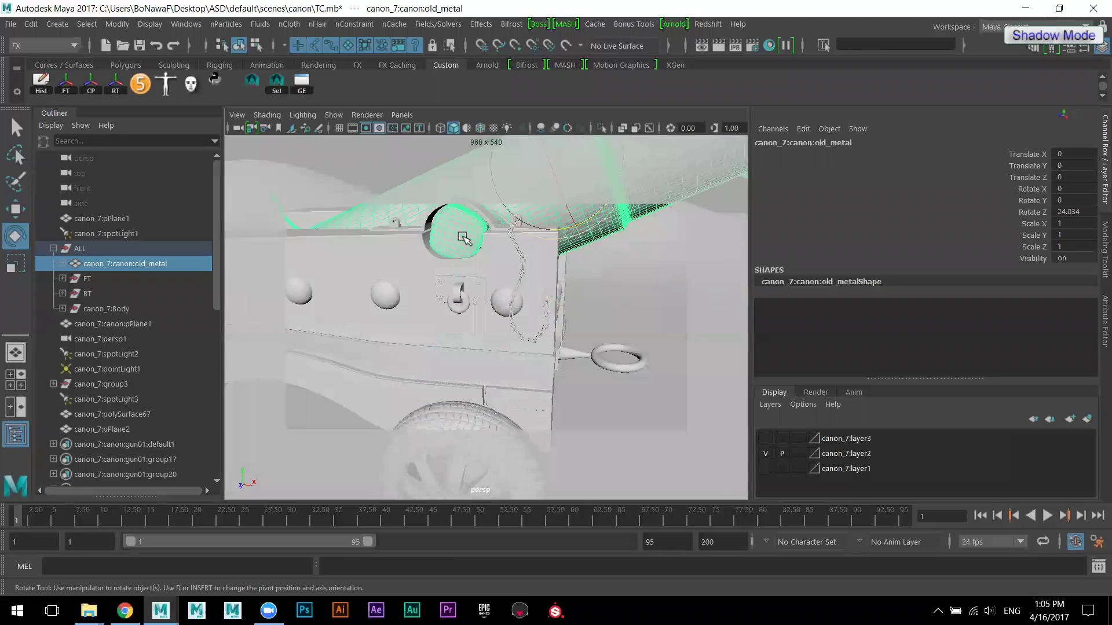
- Snap the barrel's pivot to a vertex at the center of the round trunnion's end face
scroll(491, 289, "up", 4)
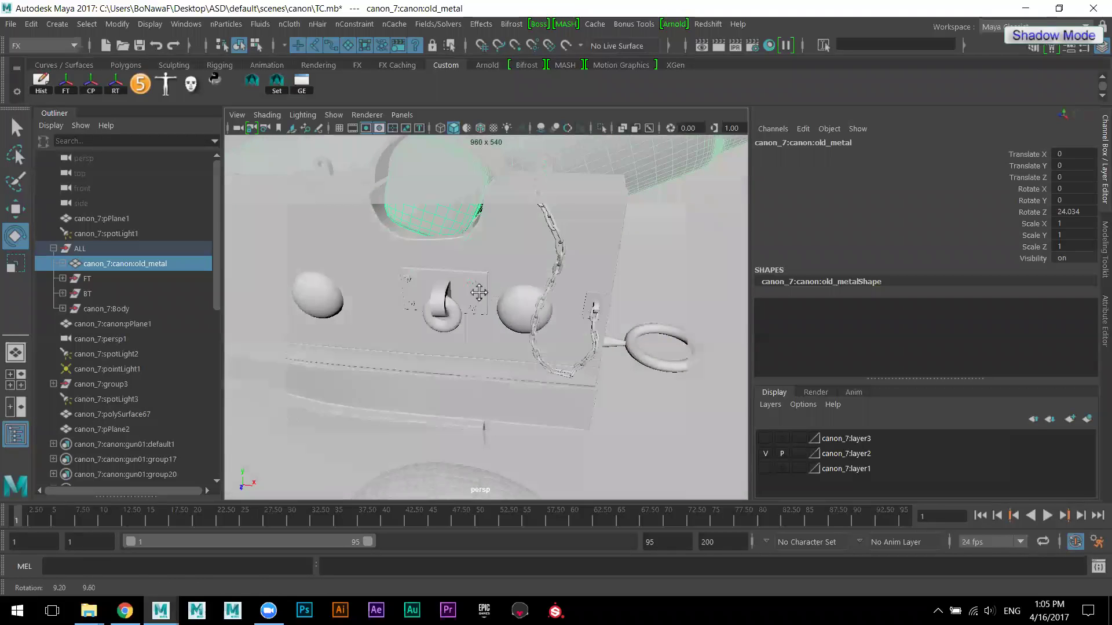
key("d")
key("v")
left_click_drag(429, 326, 464, 352)
key("w")
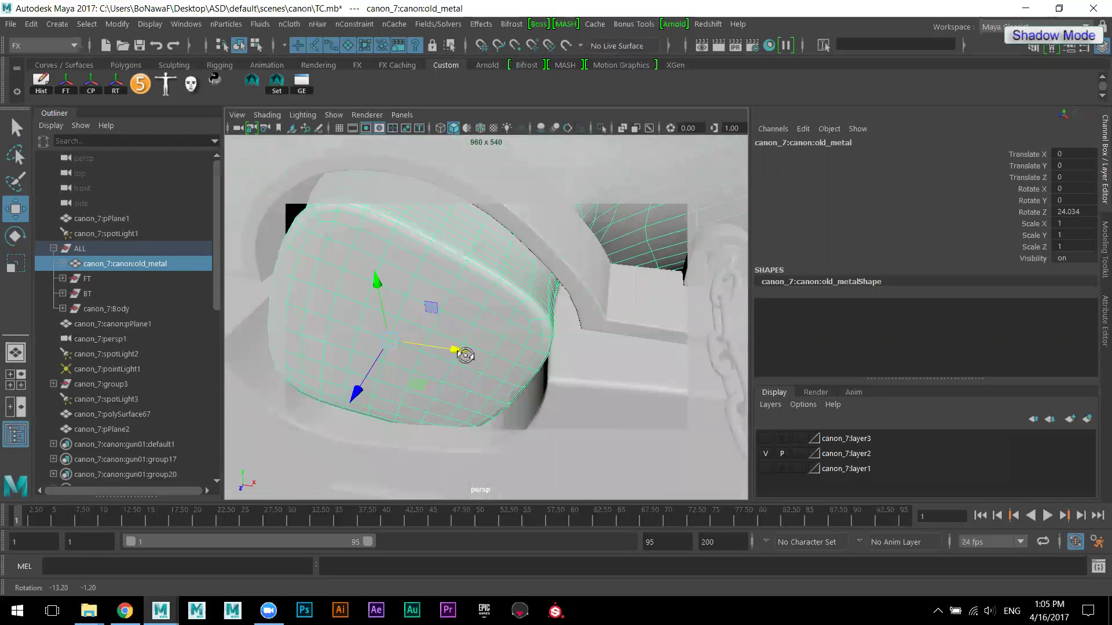
left_click_drag(427, 296, 519, 347, "alt")
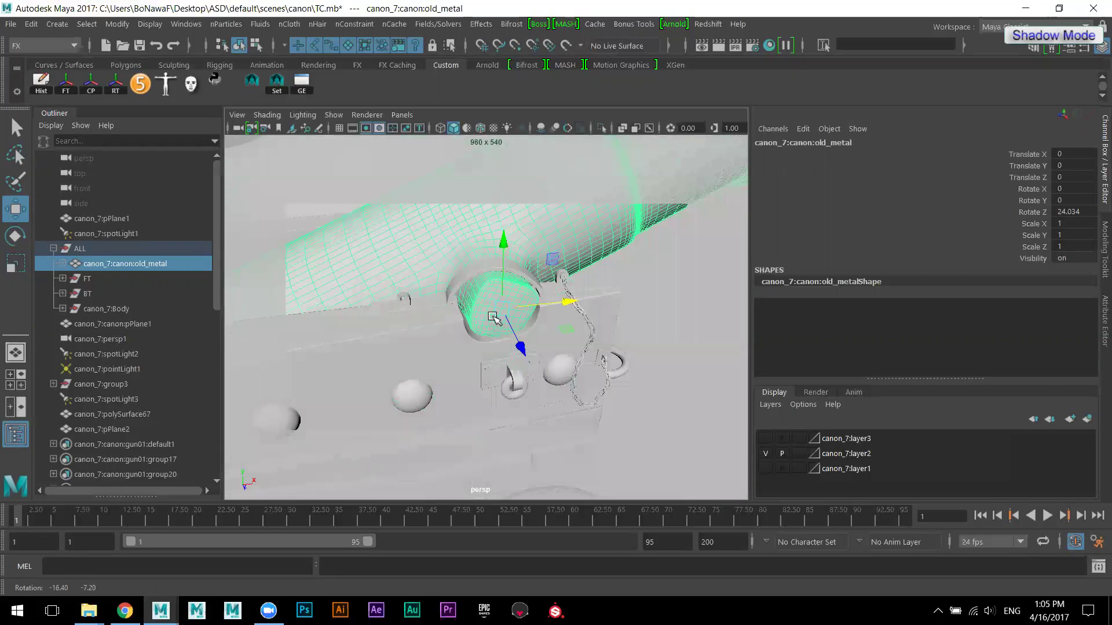
right_click_drag(492, 320, 443, 340, "alt")
mouse_move(478, 337)
left_mouse_down("alt")
mouse_move(489, 324)
mouse_move(480, 346)
left_mouse_up("alt")
- Rotate the barrel about Z to about 17.2 around its repositioned pivot
key("e")
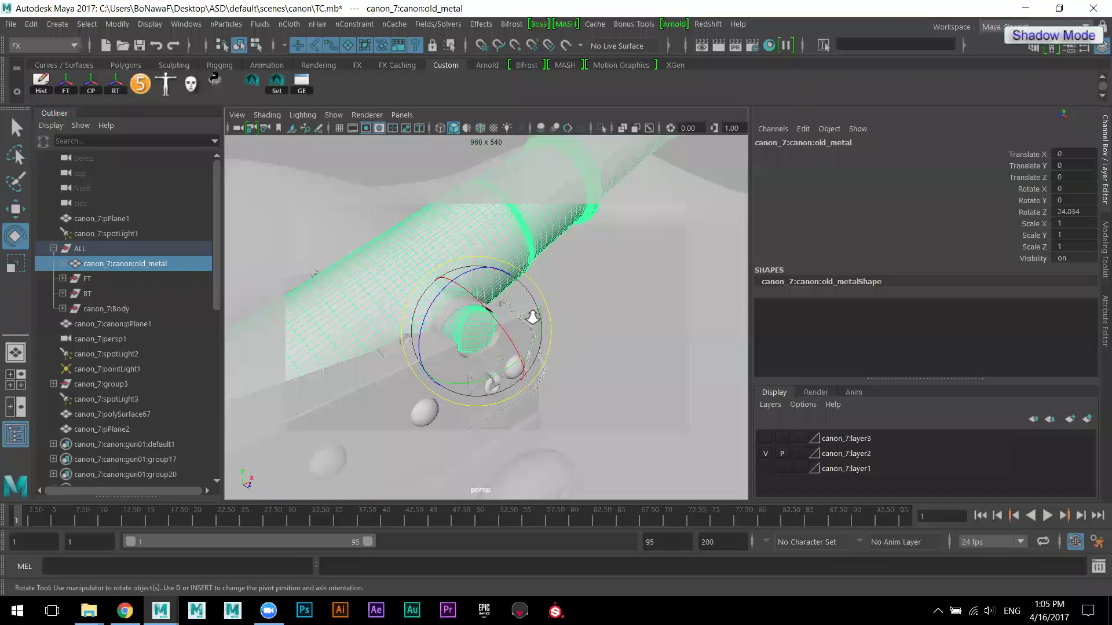
left_click_drag(497, 307, 446, 253, "alt")
left_click_drag(565, 320, 521, 318, "alt")
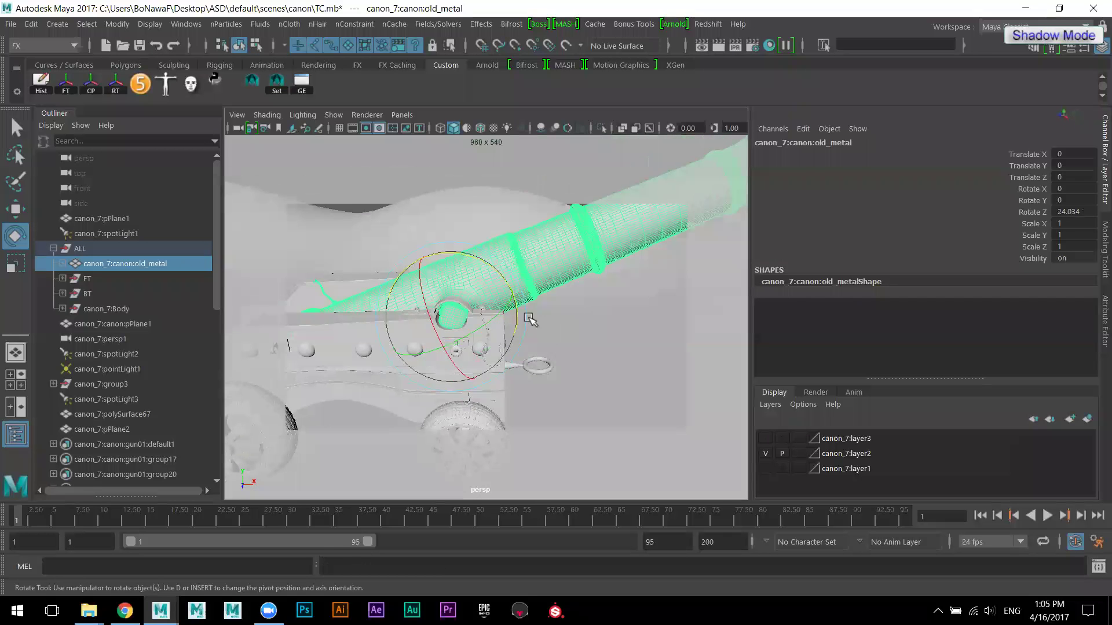
left_click_drag(472, 261, 479, 266)
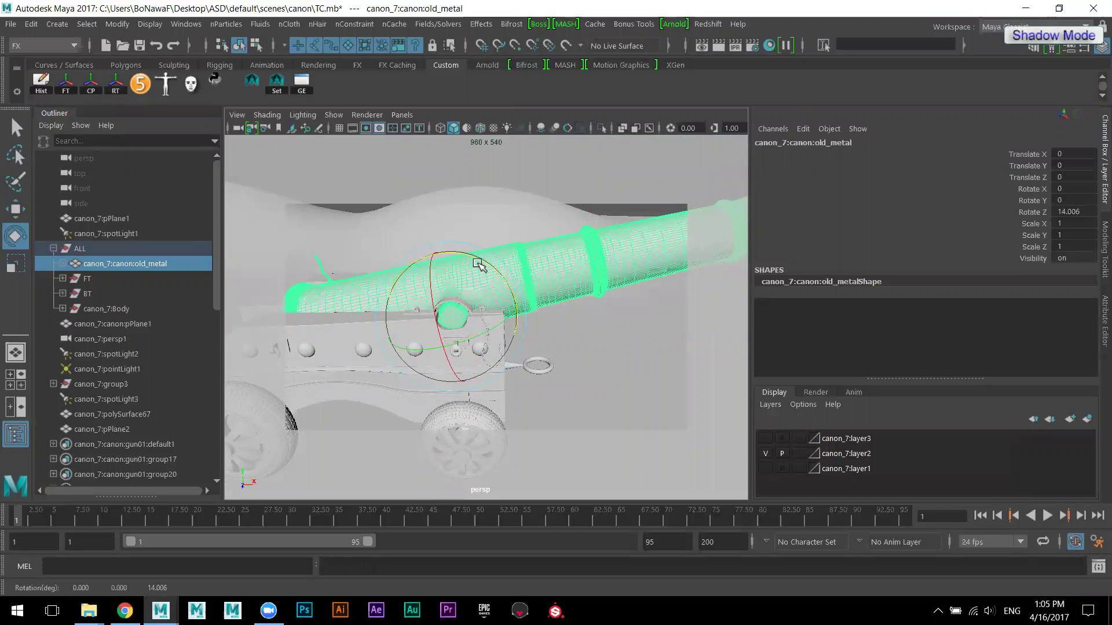
left_click_drag(567, 362, 506, 259, "alt")
left_click_drag(521, 312, 543, 322, "alt")
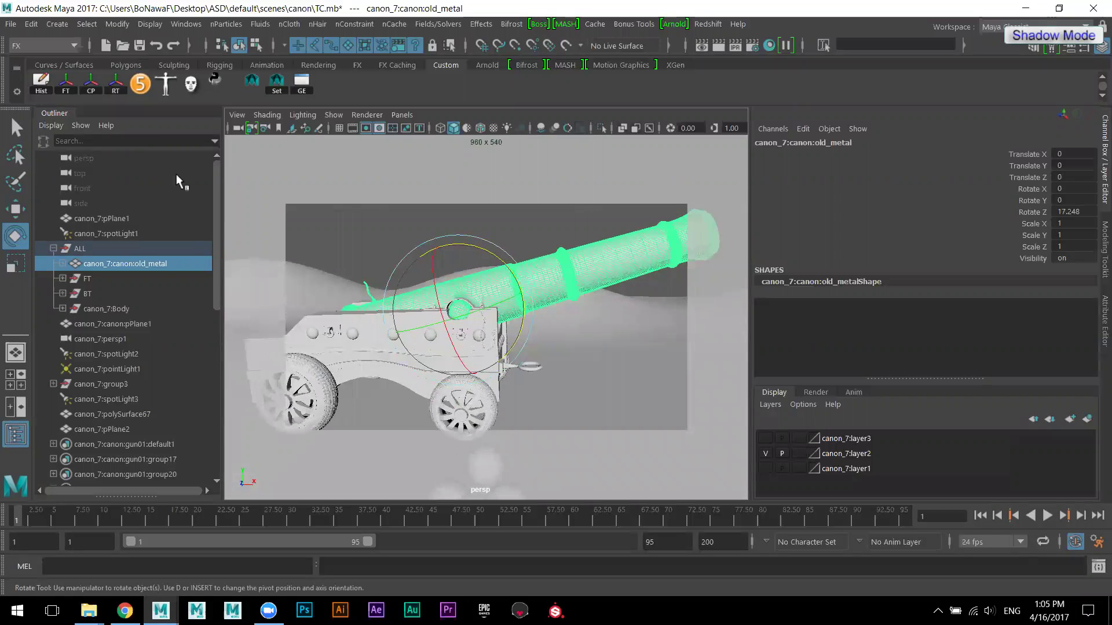
- Try to freeze the barrel's transformations, and examine its child objects polySurface106 and polySurface66
left_click(66, 83)
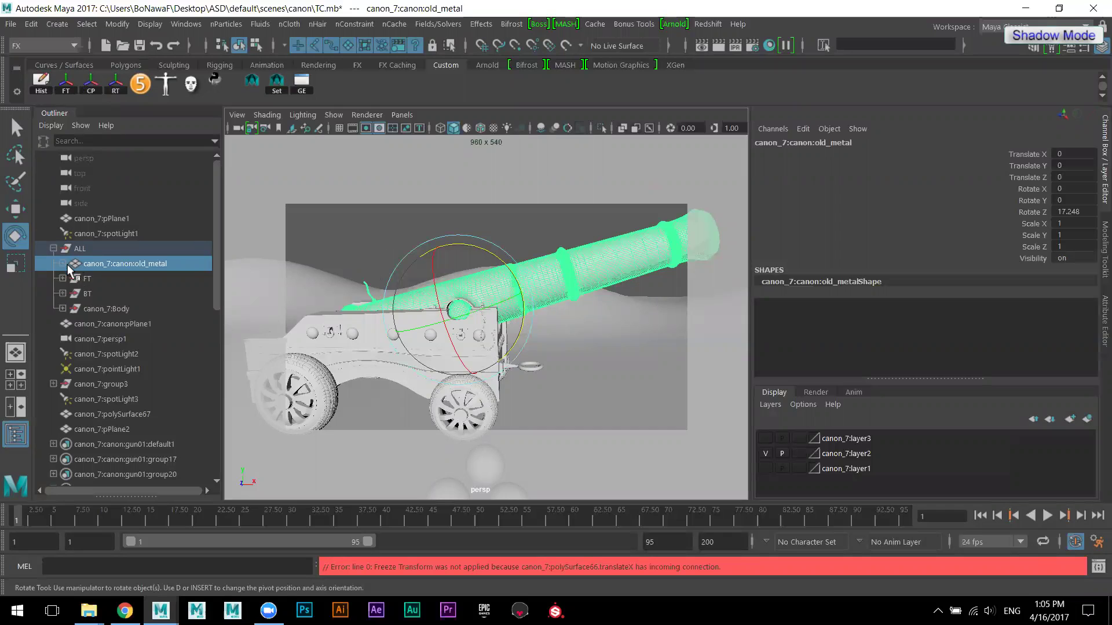
left_click(63, 264)
left_click(120, 279)
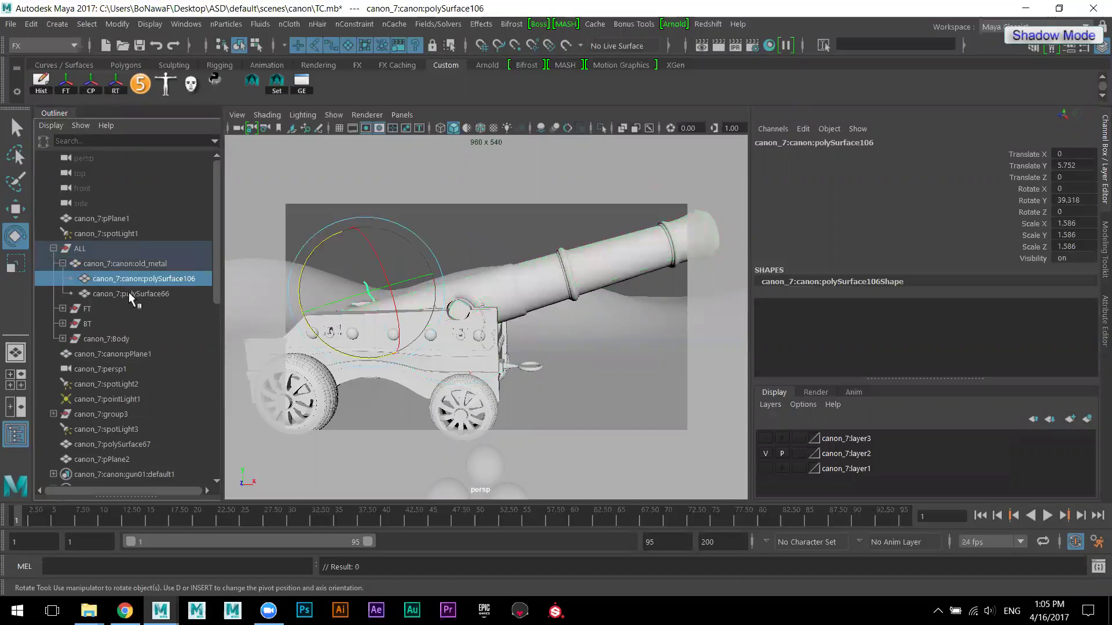
left_click(129, 294)
left_click_drag(528, 347, 440, 338, "alt")
right_click_drag(440, 339, 436, 302, "alt")
left_click_drag(389, 320, 359, 352, "alt")
right_click_drag(360, 352, 452, 314, "alt")
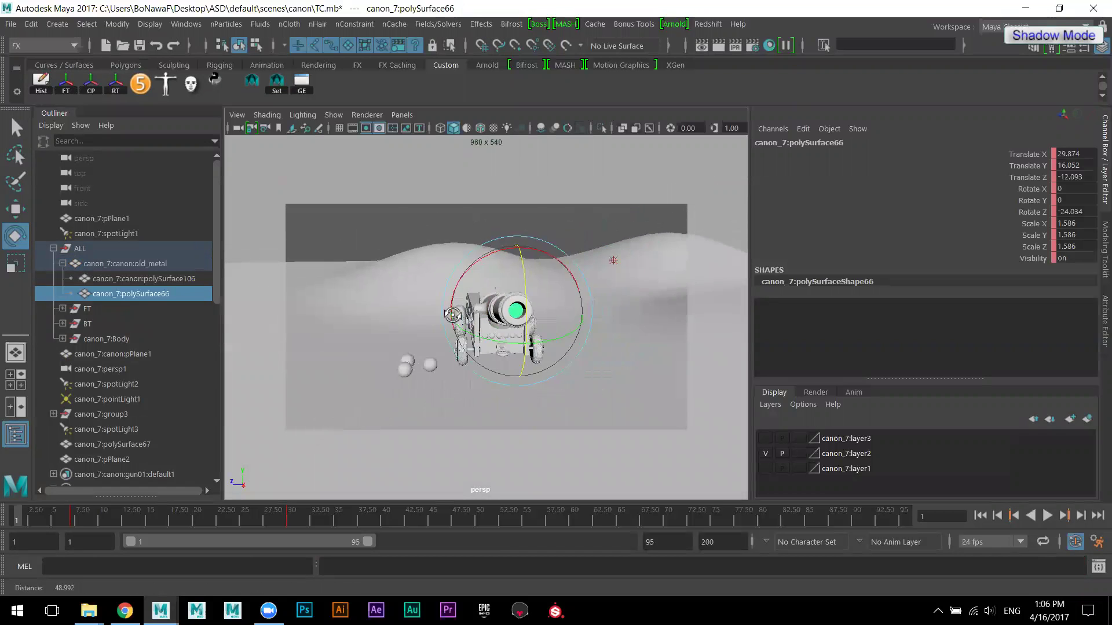
left_click_drag(453, 315, 517, 313, "alt")
right_click_drag(458, 310, 489, 432, "alt")
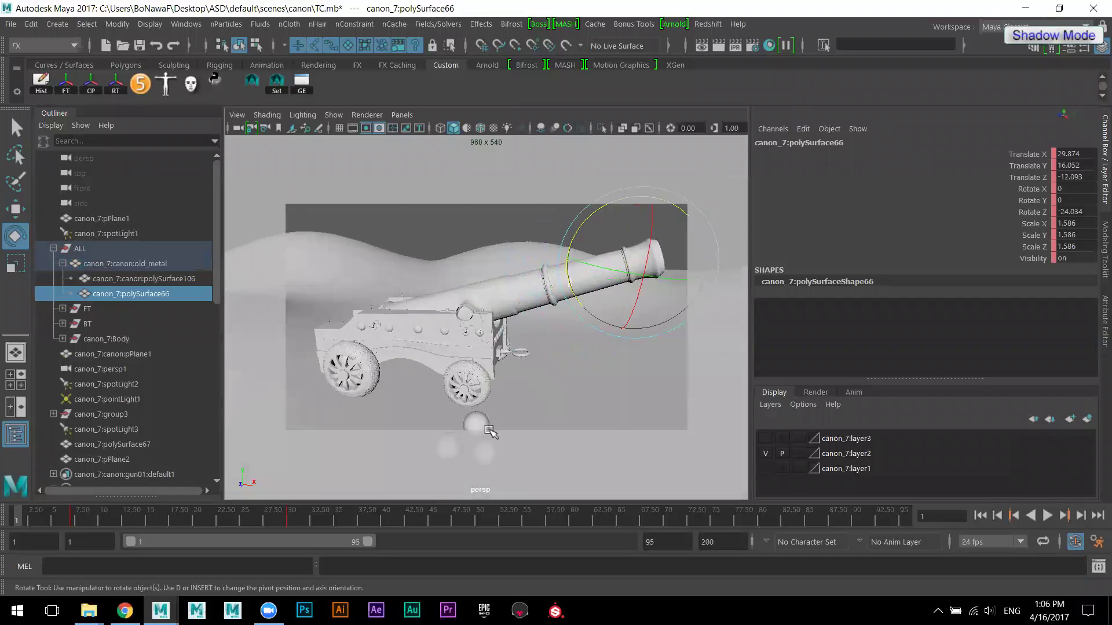
- Move the ALL group along X to about -14.12 and key its transform at frame 1
left_click(81, 246)
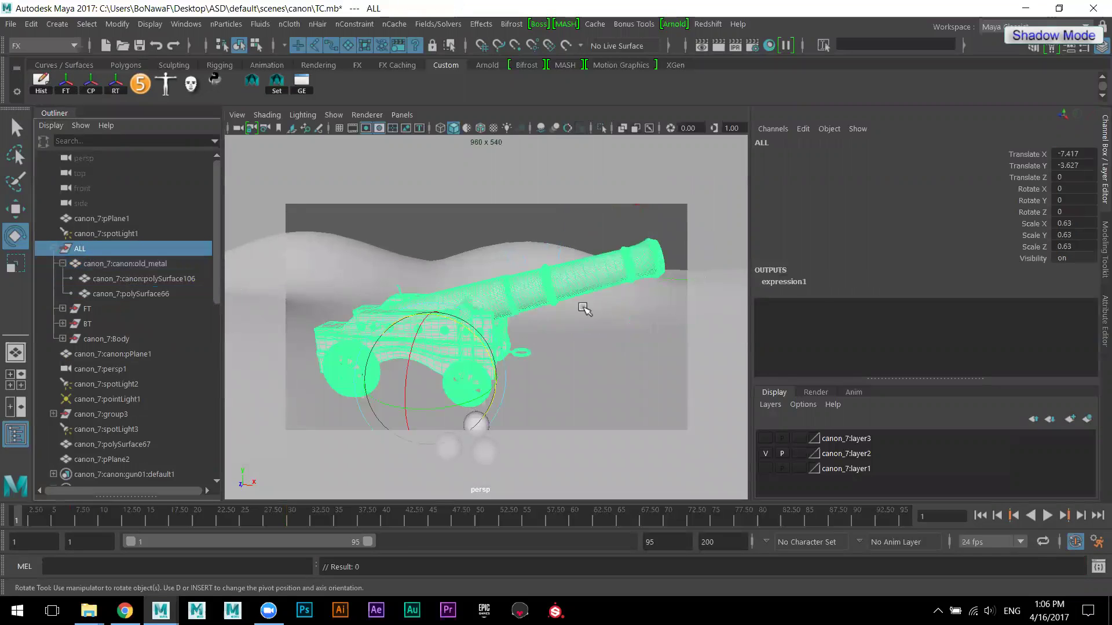
key("w")
left_click_drag(508, 386, 432, 379)
middle_click_drag(486, 385, 516, 342, "alt")
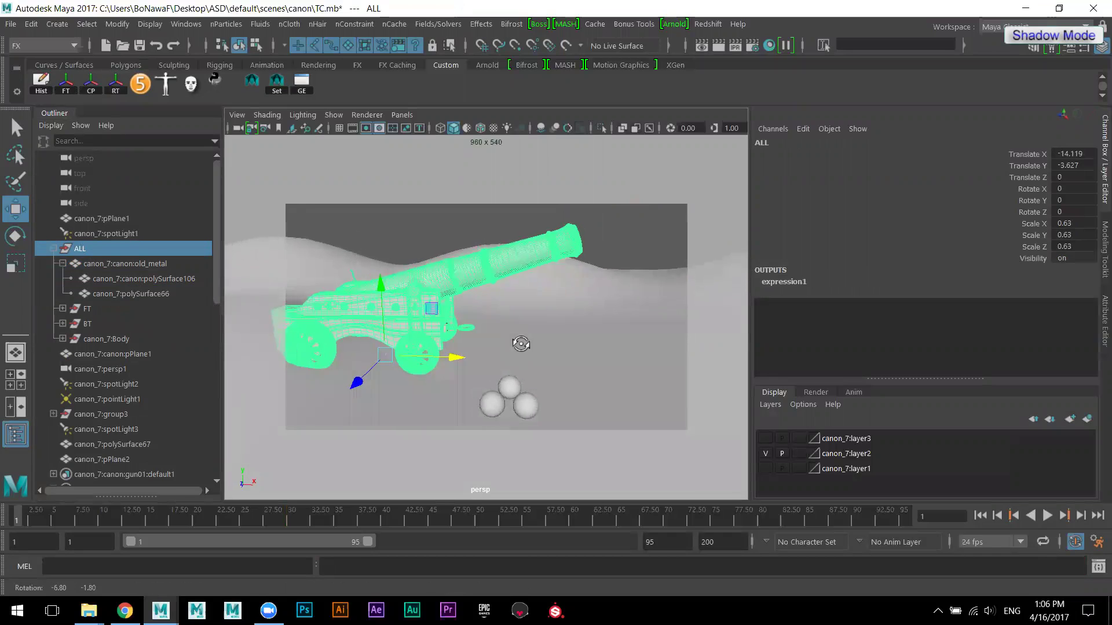
key("s")
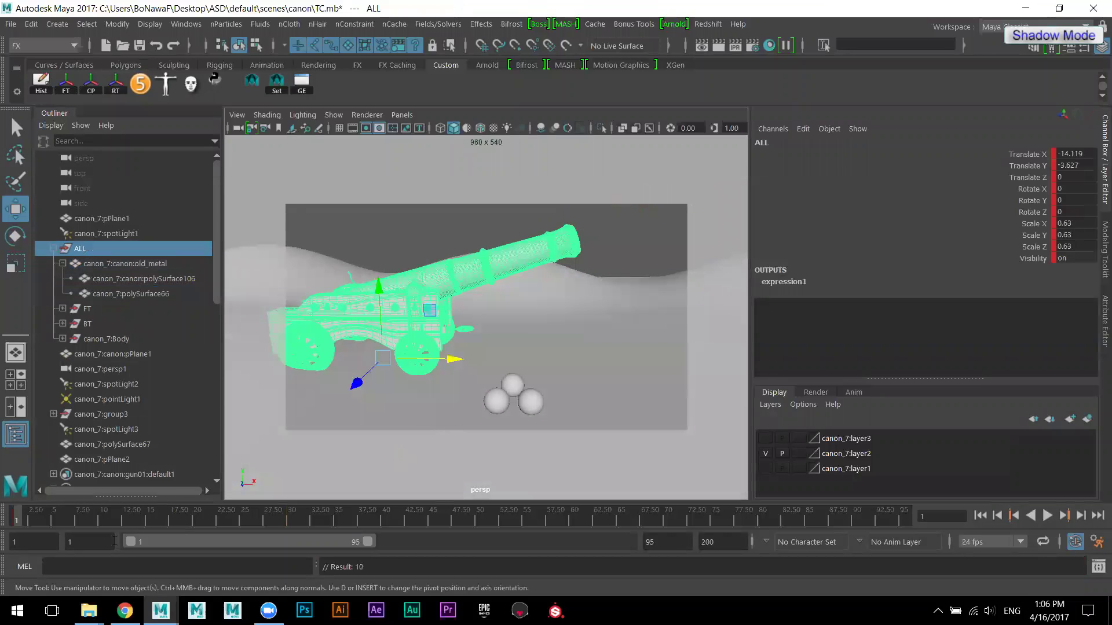
- Extend the playback range to frame 200 and preview the timeline, ending at frame 100
key("alt+v")
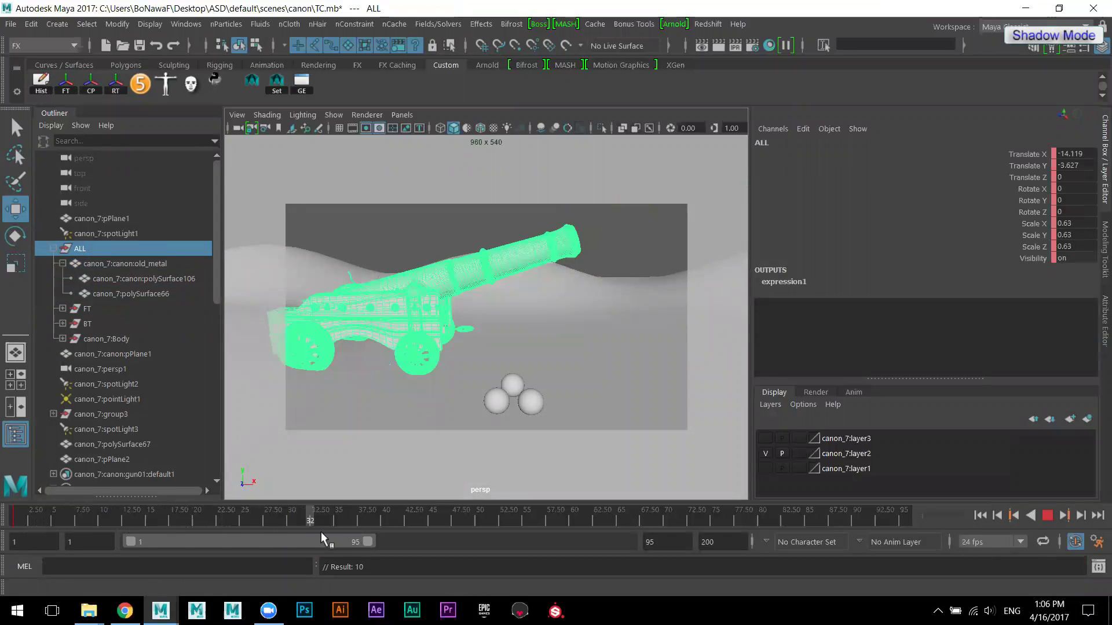
left_click(480, 524)
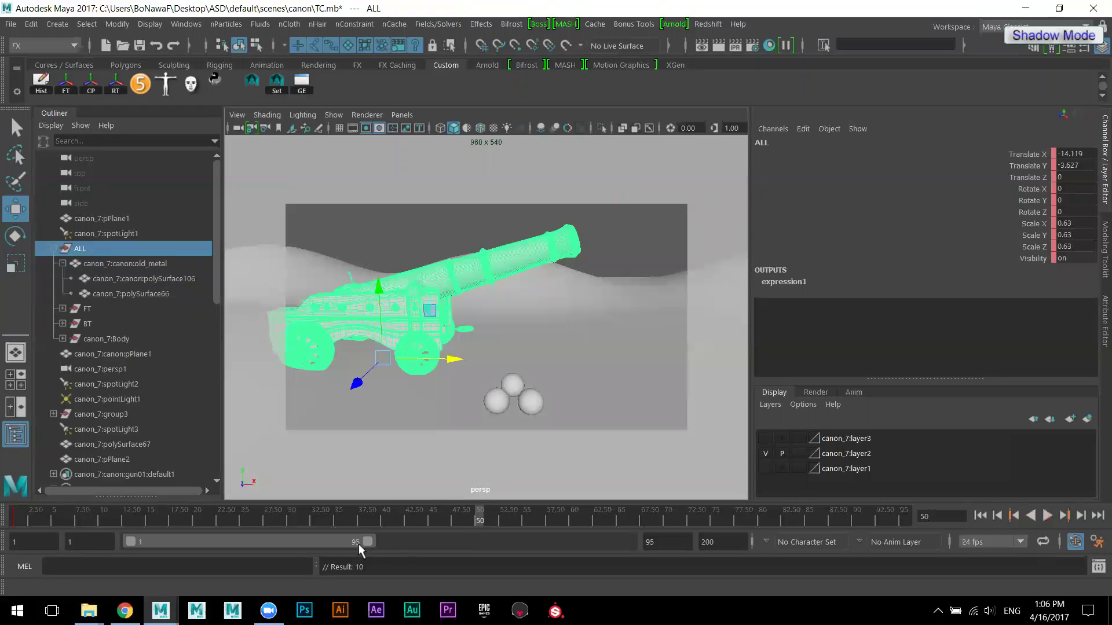
left_click_drag(369, 542, 747, 540)
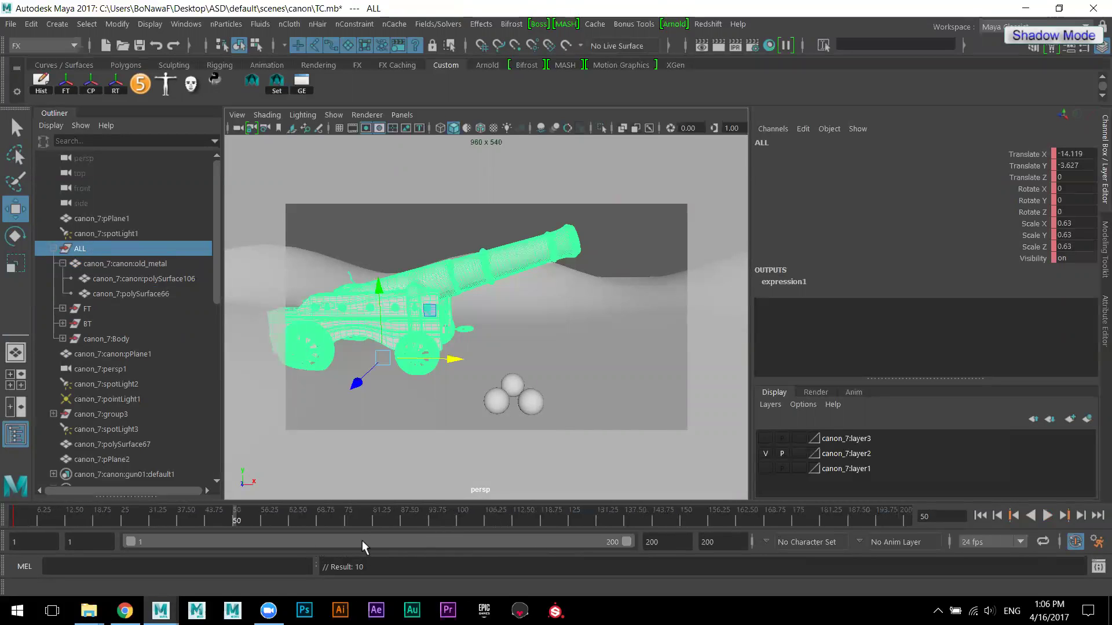
key("alt+v")
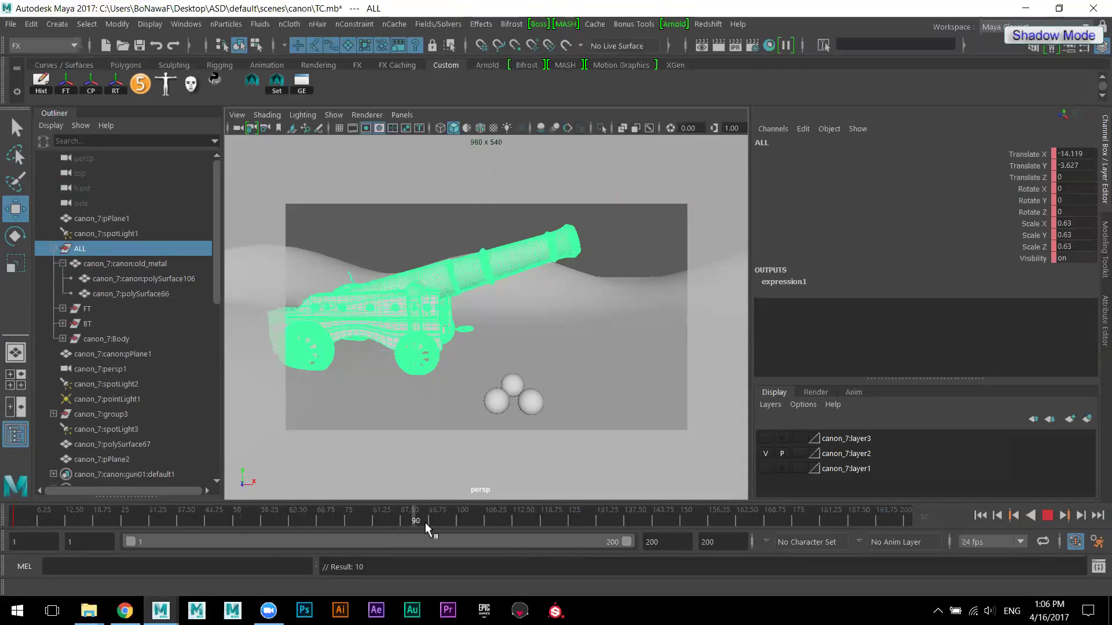
left_click(457, 521)
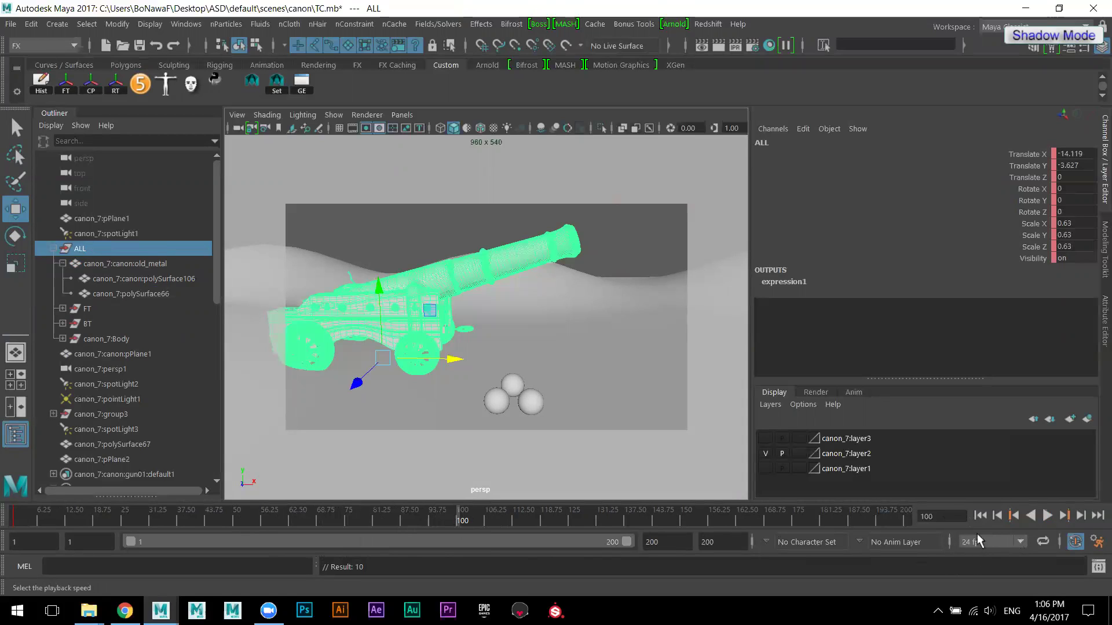
- Set the playback frame rate to 25 fps and briefly play the scene
left_click(1020, 540)
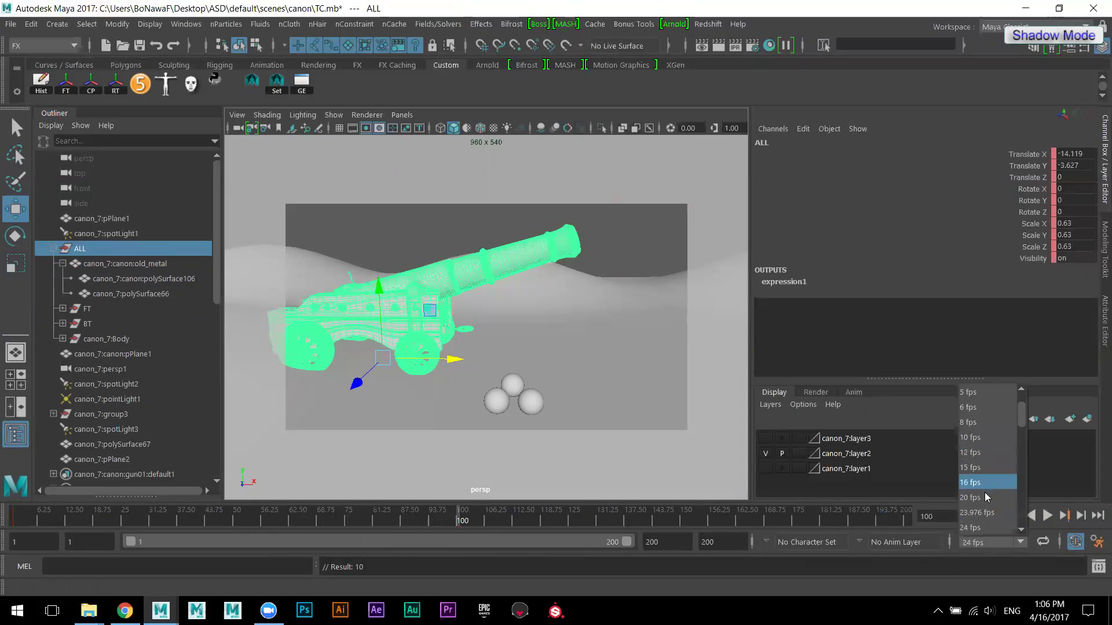
scroll(984, 501, "down", 1)
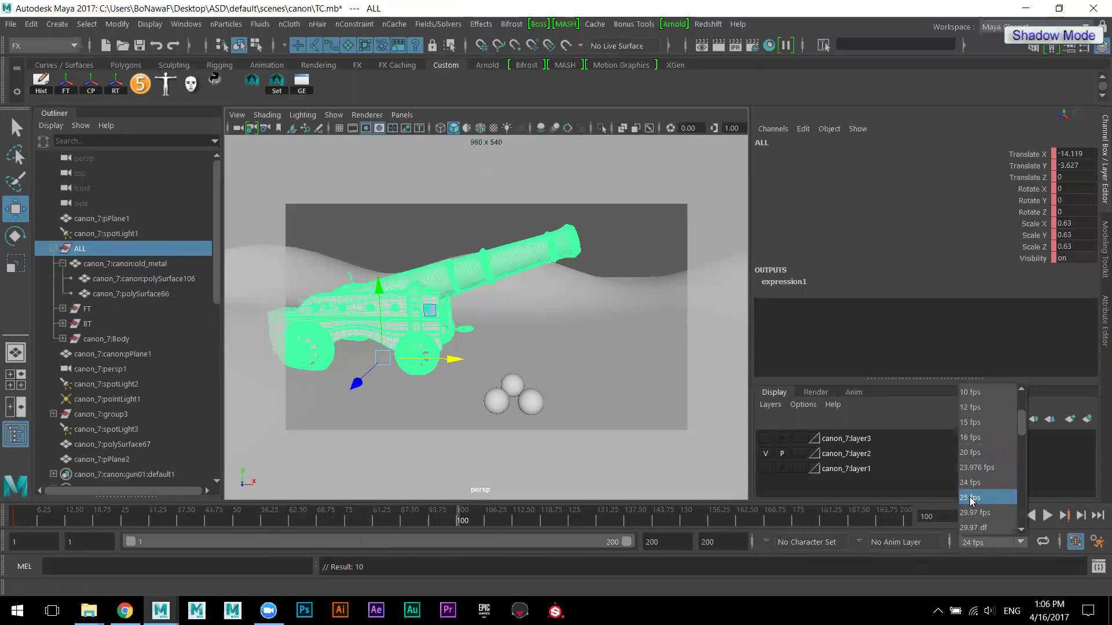
left_click(968, 497)
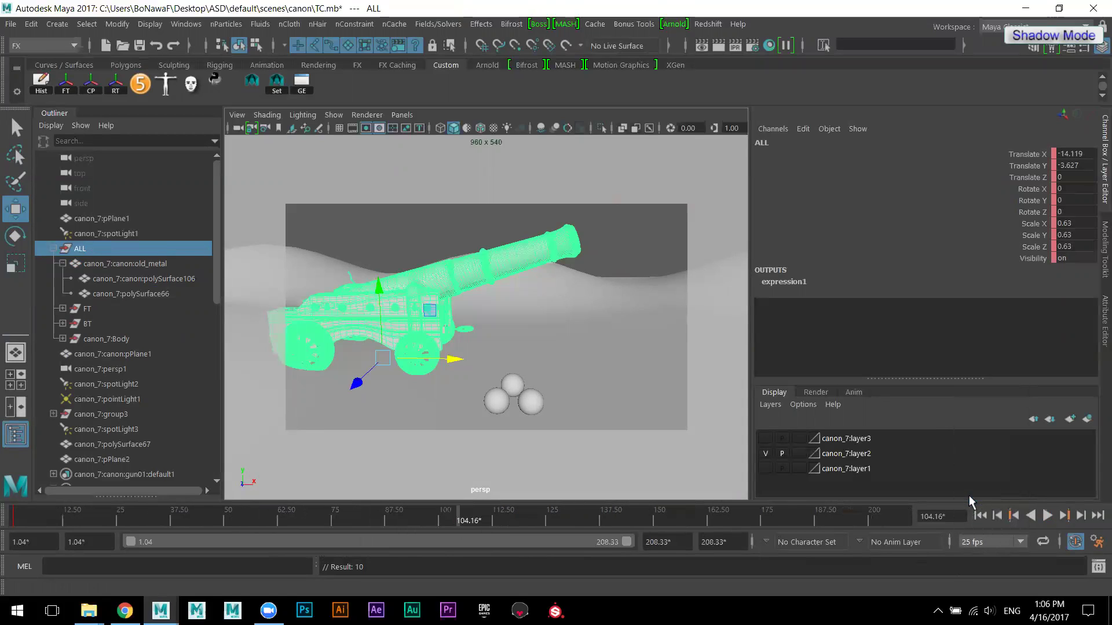
key("alt+v")
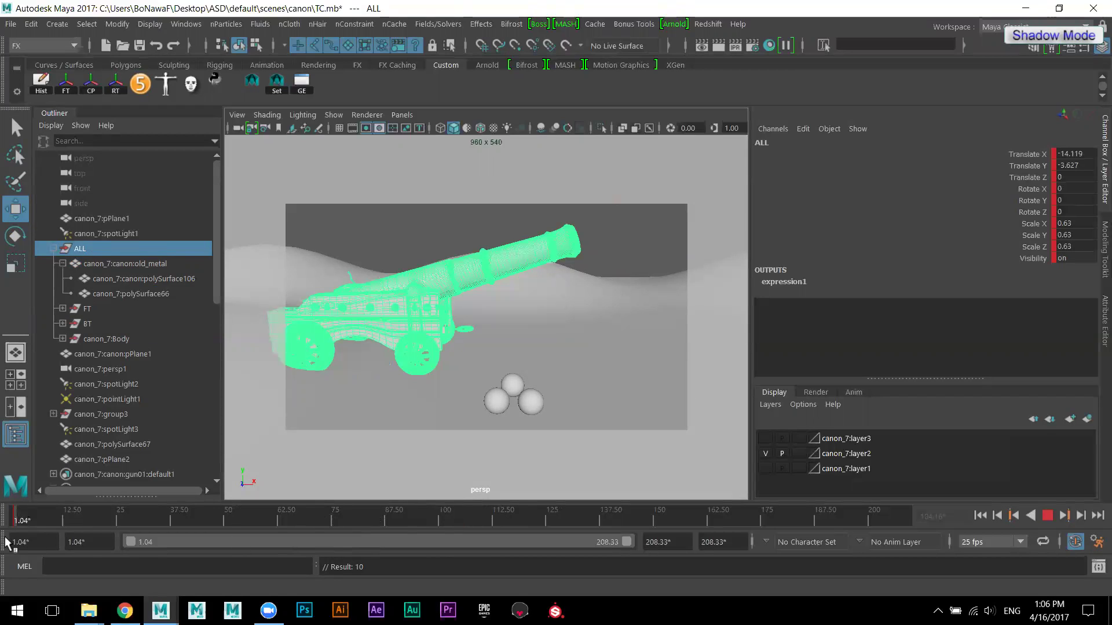
key("alt+v")
- Try to delete ALL's key at the start of the timeline, both as a single frame and as a selected range
right_click(16, 521)
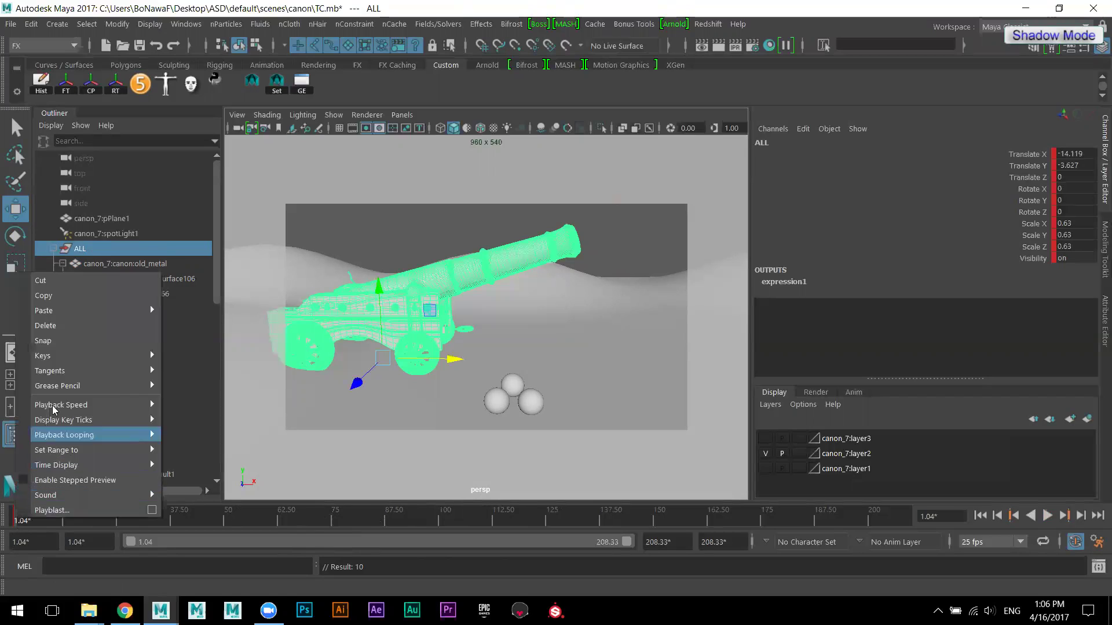
left_click(67, 324)
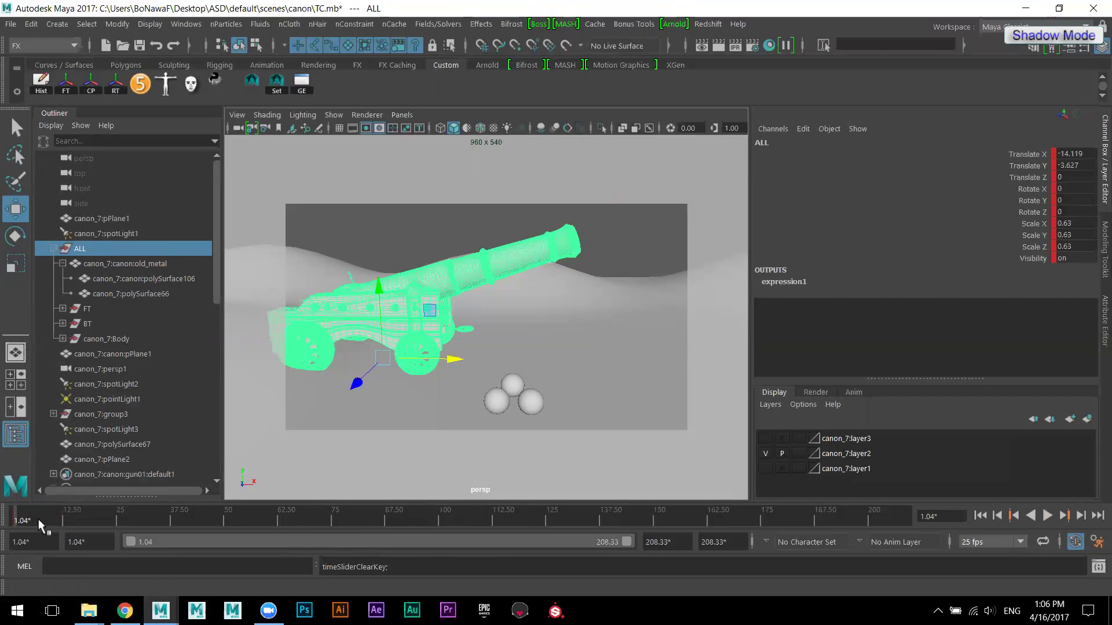
left_click_drag(38, 519, 21, 519, "shift")
right_click(22, 520)
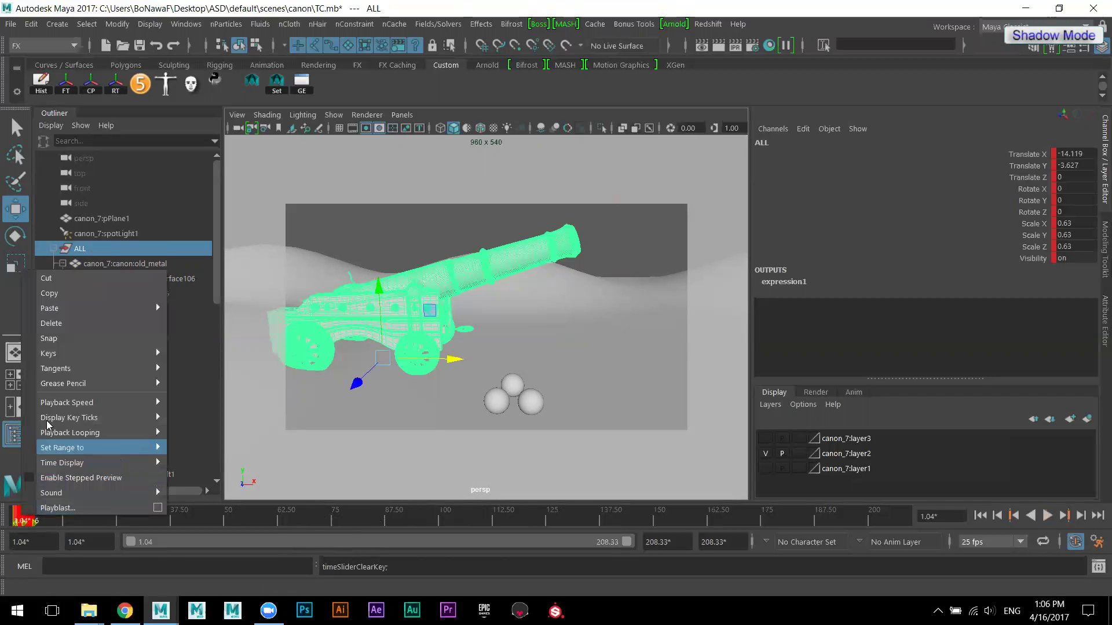
left_click(55, 323)
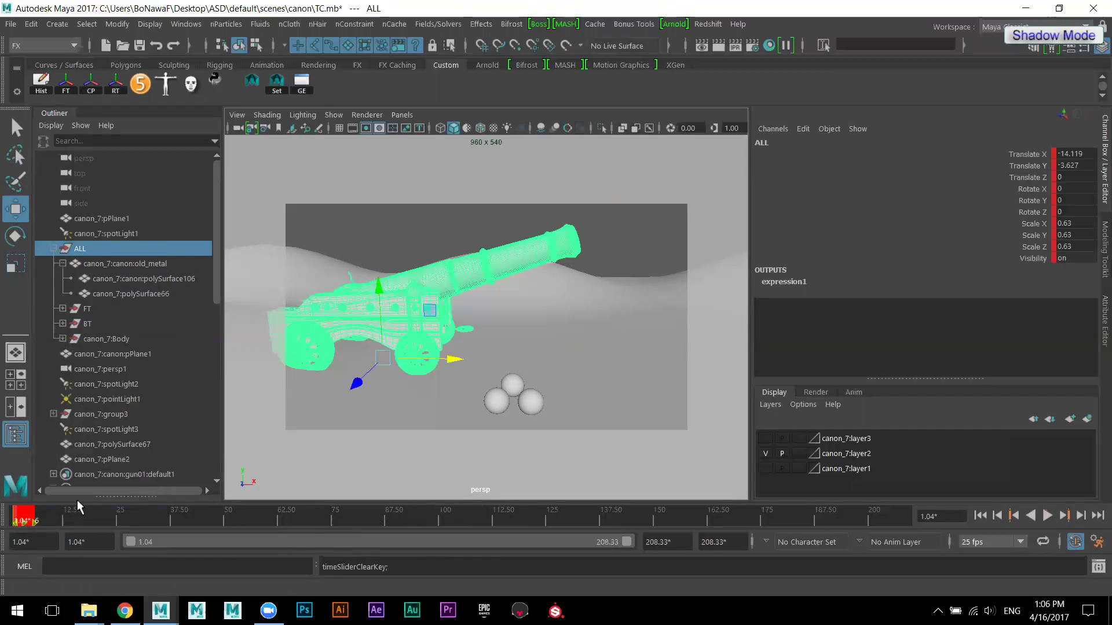
left_click(69, 519)
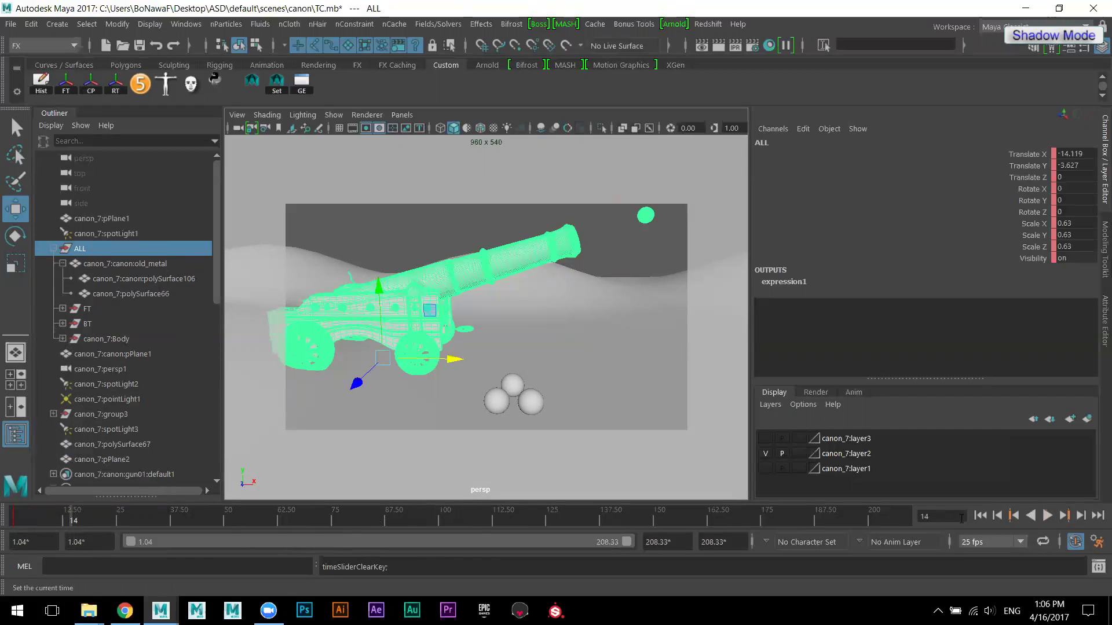
left_click(1014, 516)
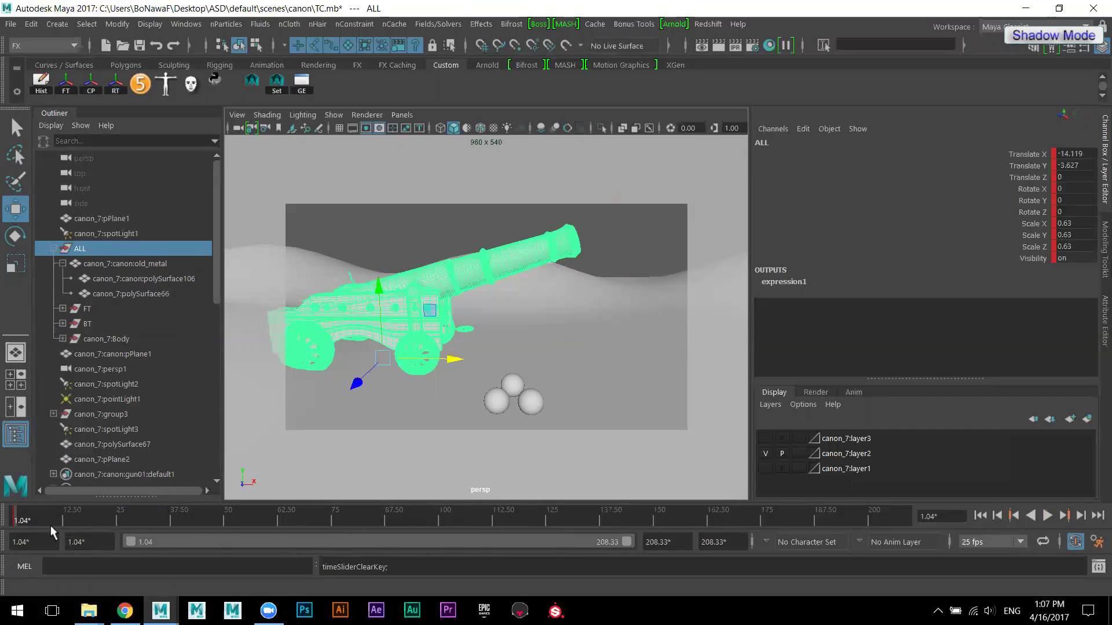
right_click(17, 521)
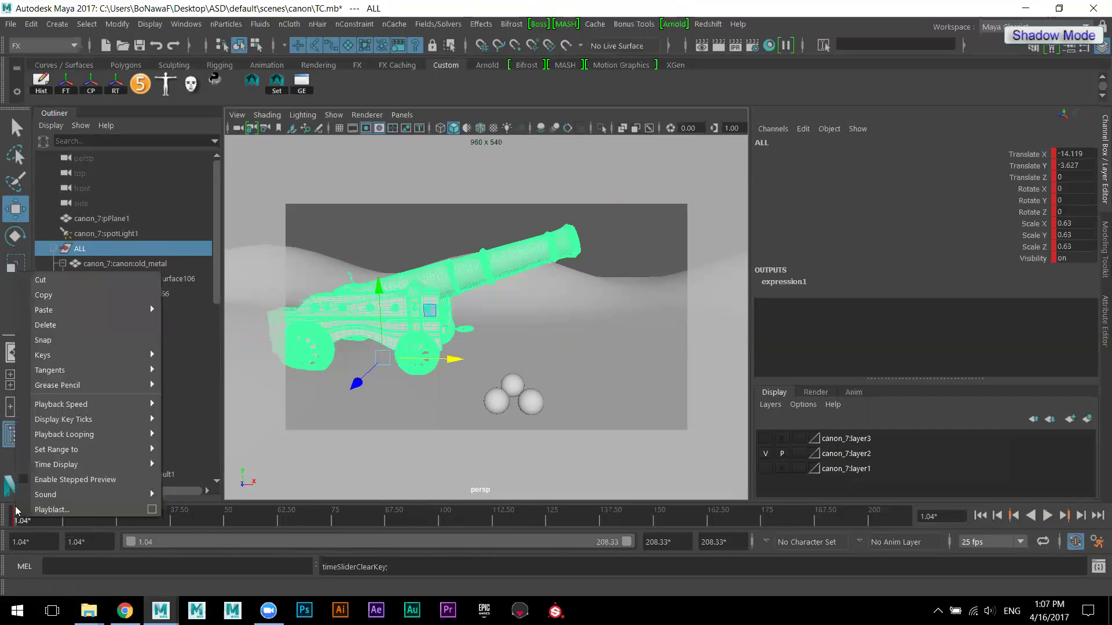
left_click(43, 323)
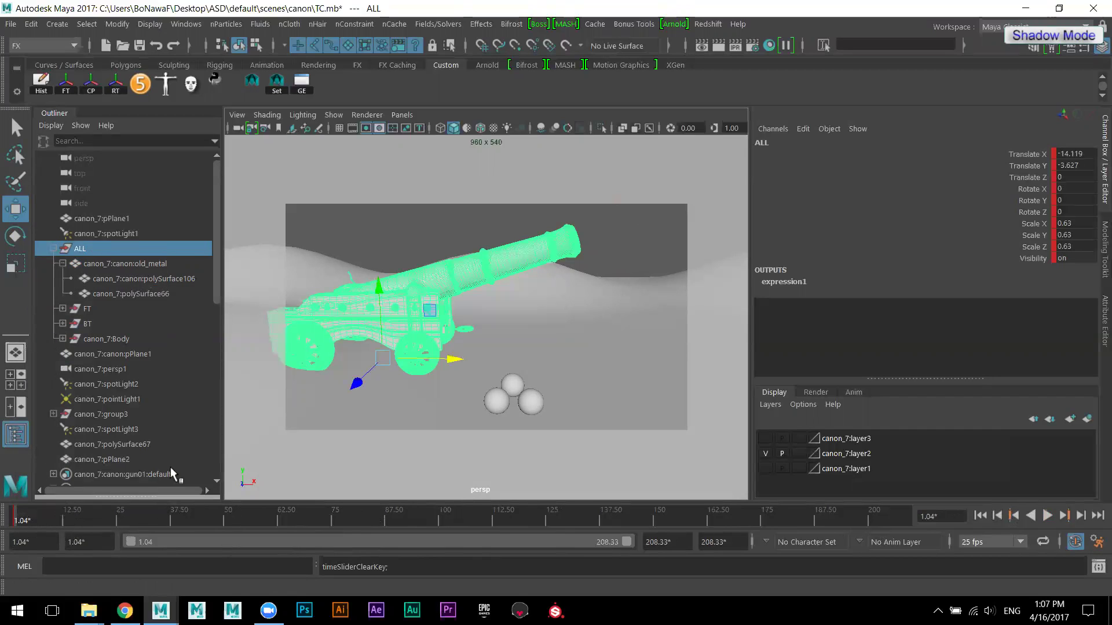
- Delete all of ALL's animation keys in the Graph Editor, including the Translate X key, and close the editor
left_click(301, 83)
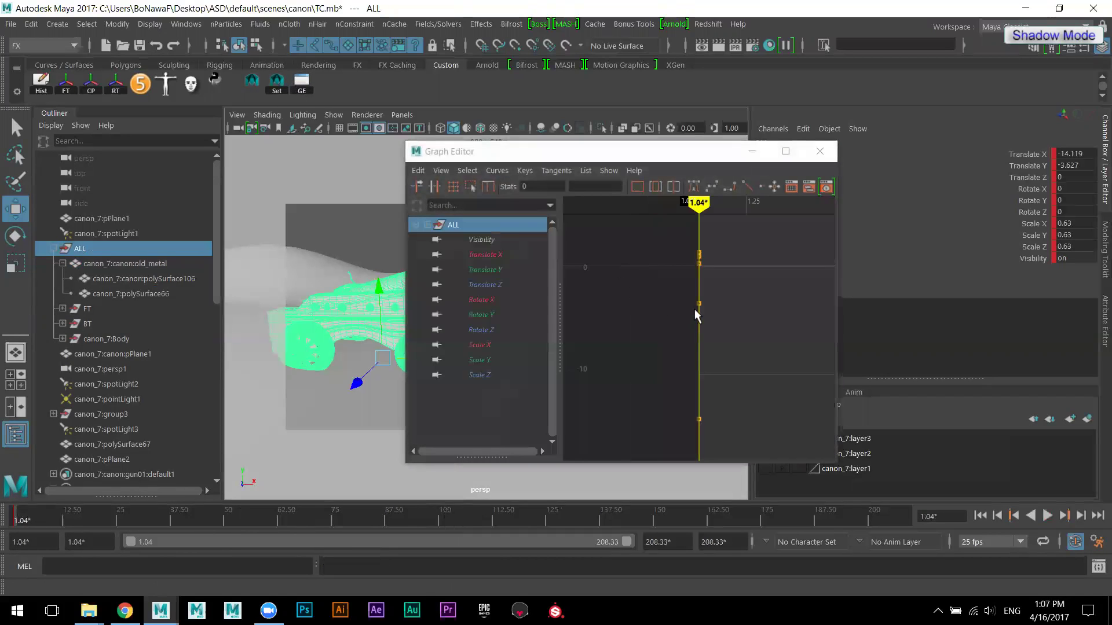
key("Delete")
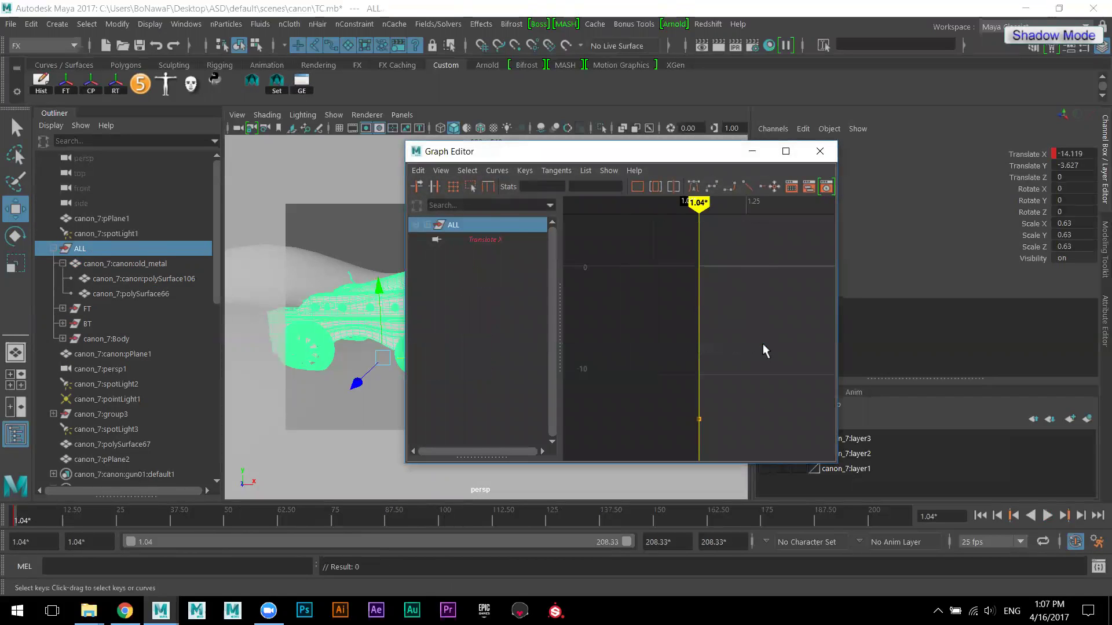
key("Delete")
left_click_drag(721, 319, 818, 457)
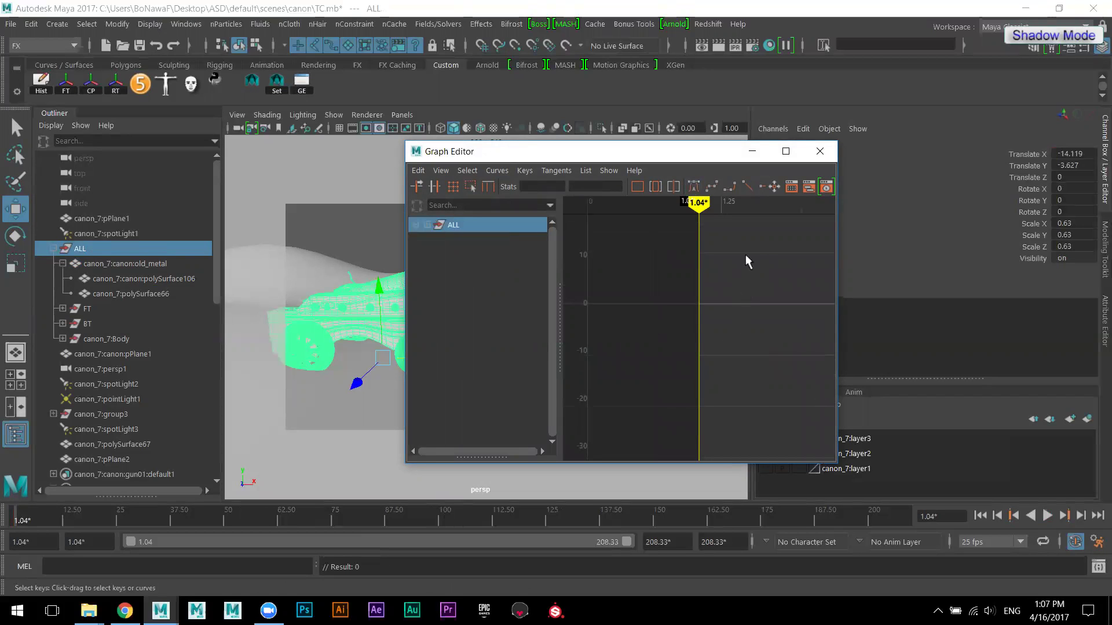
left_click(819, 151)
- Set both the animation start and playback start to frame 1, and play the timeline
key("alt+v")
key("alt+shift+v")
left_click(32, 542)
type("1")
key("Tab")
type("1")
key("Return")
key("alt+v")
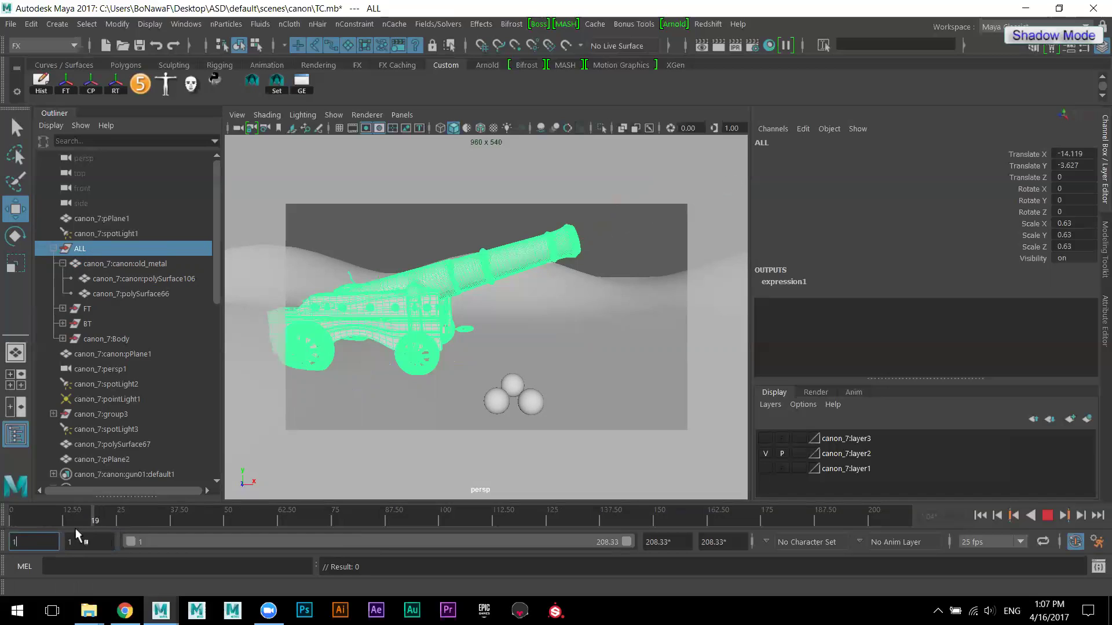
- Break the connections on all channels of polySurface66, the disc inside the cannon's muzzle, and freeze its transformations
left_click(41, 525)
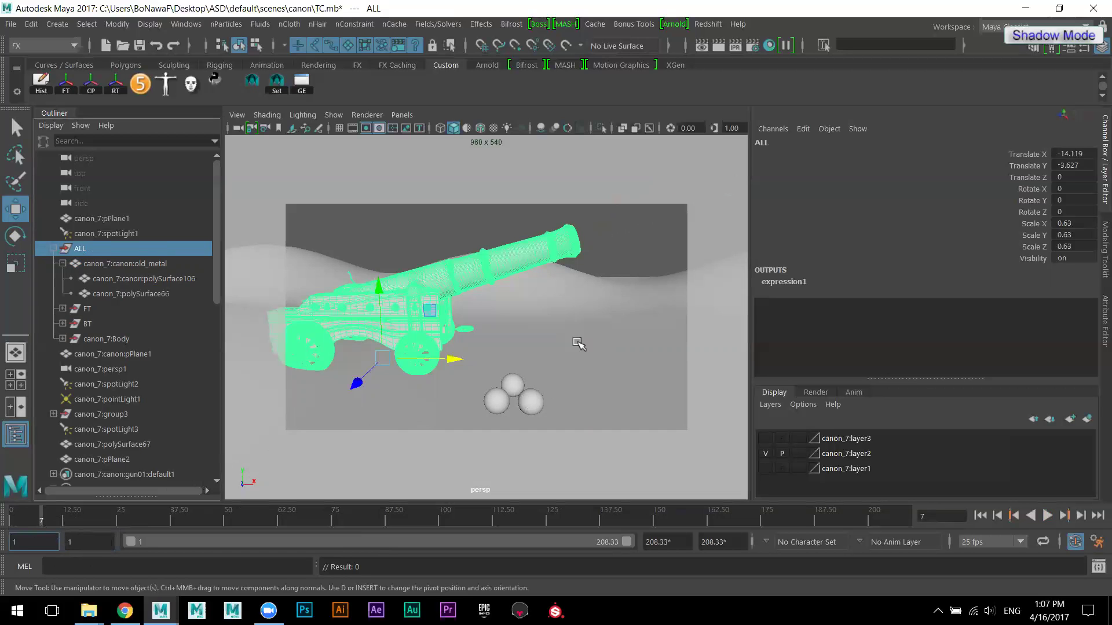
left_click_drag(575, 336, 524, 313, "alt")
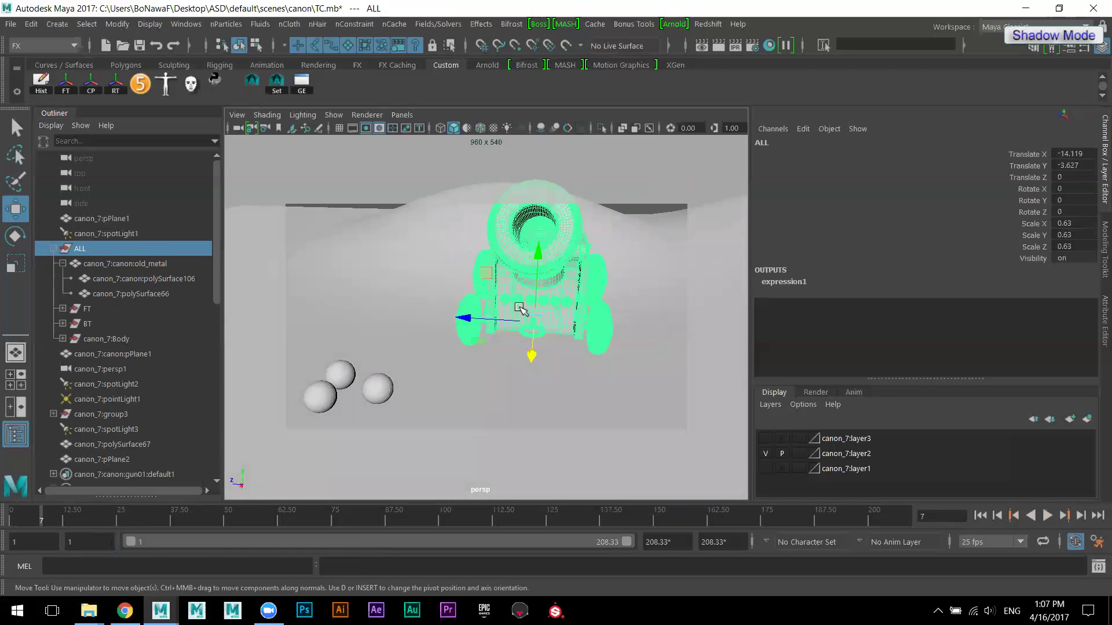
left_click(542, 224)
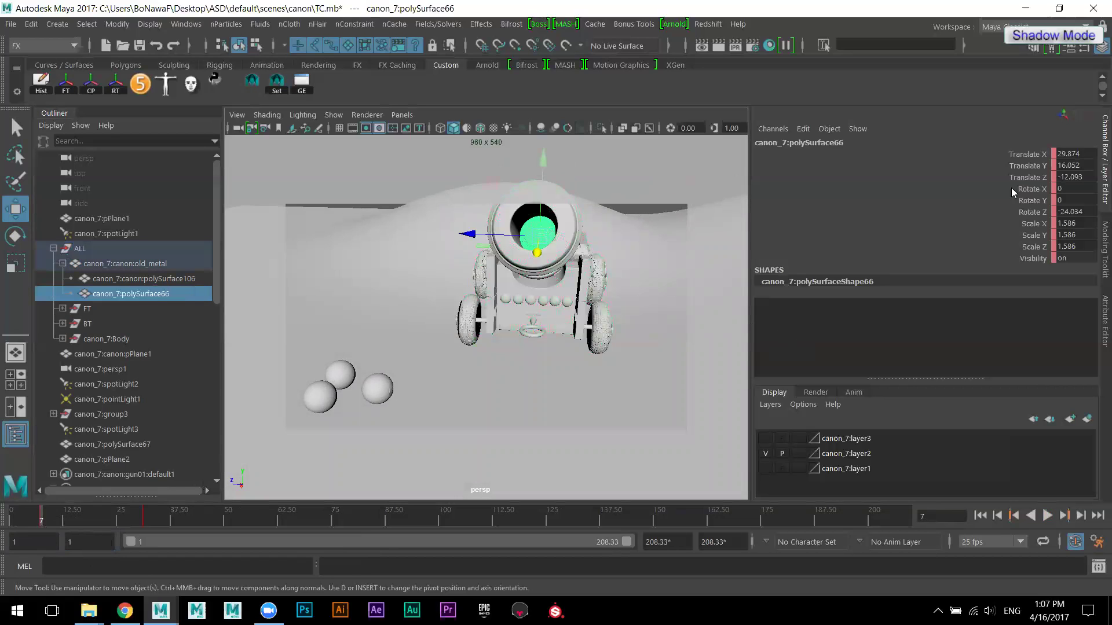
left_click_drag(1025, 155, 1030, 262)
right_click(1029, 262)
left_click(1010, 287)
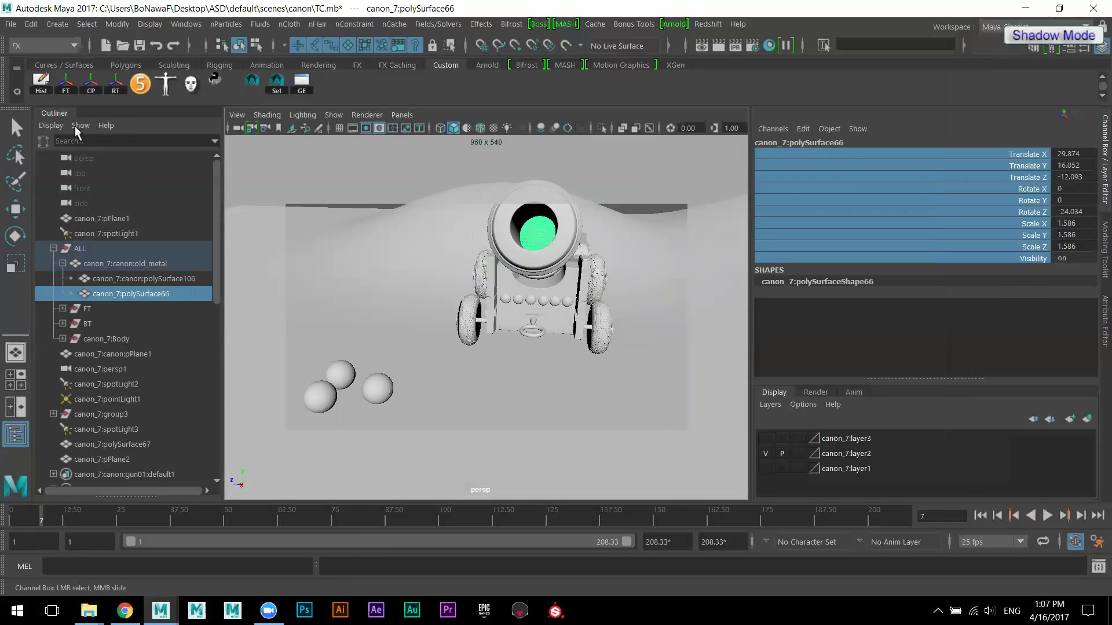
left_click(65, 84)
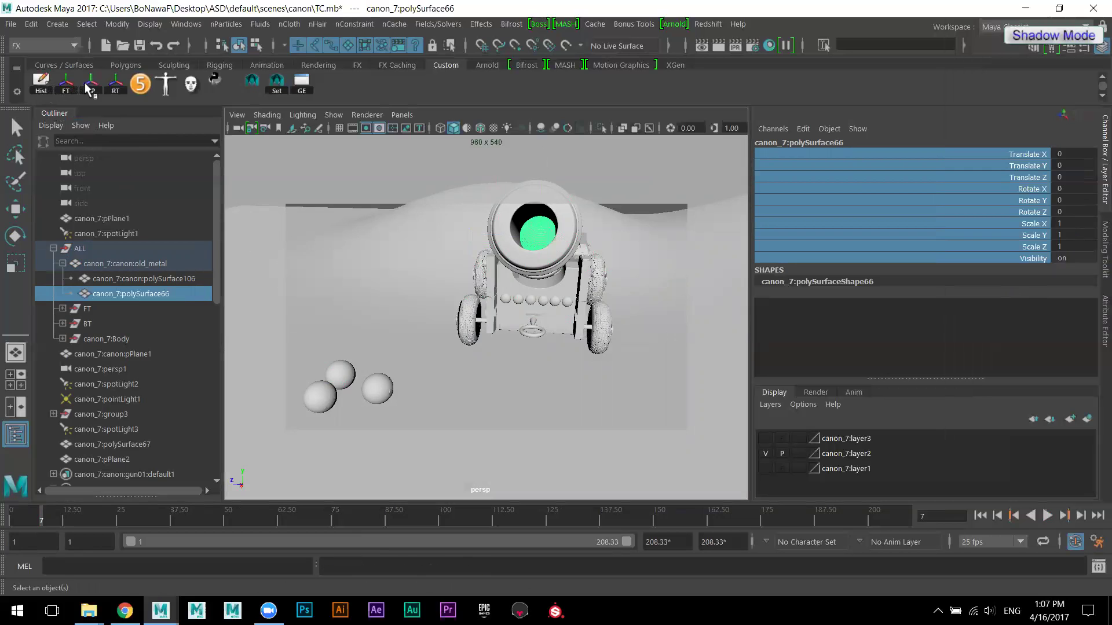
- Freeze the transformations of the old_metal barrel
left_click_drag(336, 236, 448, 250, "alt")
key("Up")
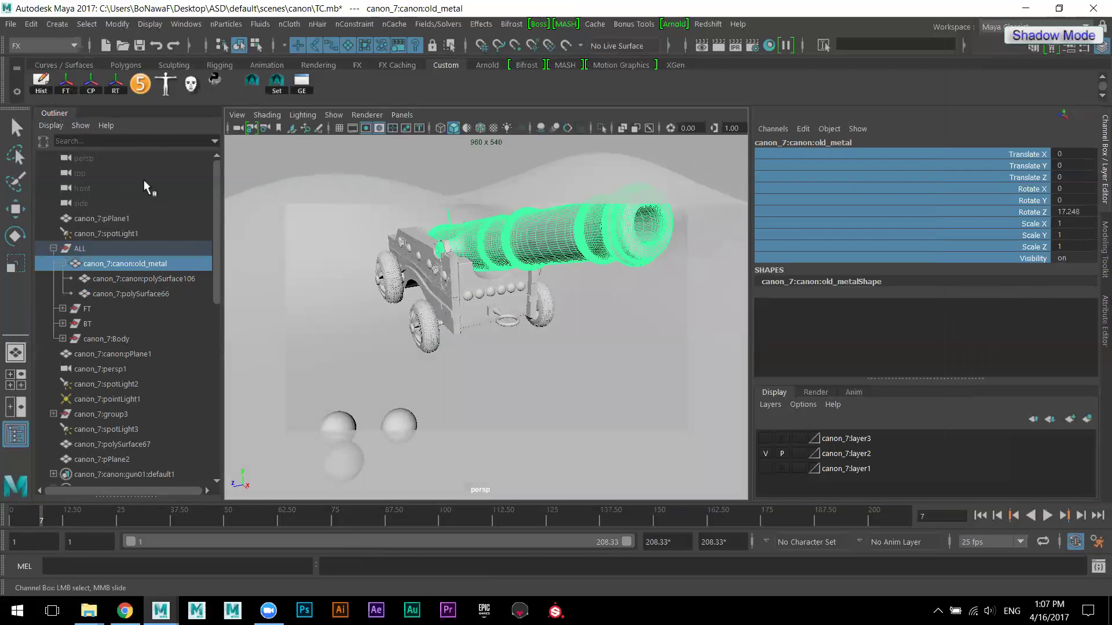
left_click(69, 87)
left_click_drag(335, 249, 555, 250, "alt")
right_click_drag(556, 250, 417, 359, "alt")
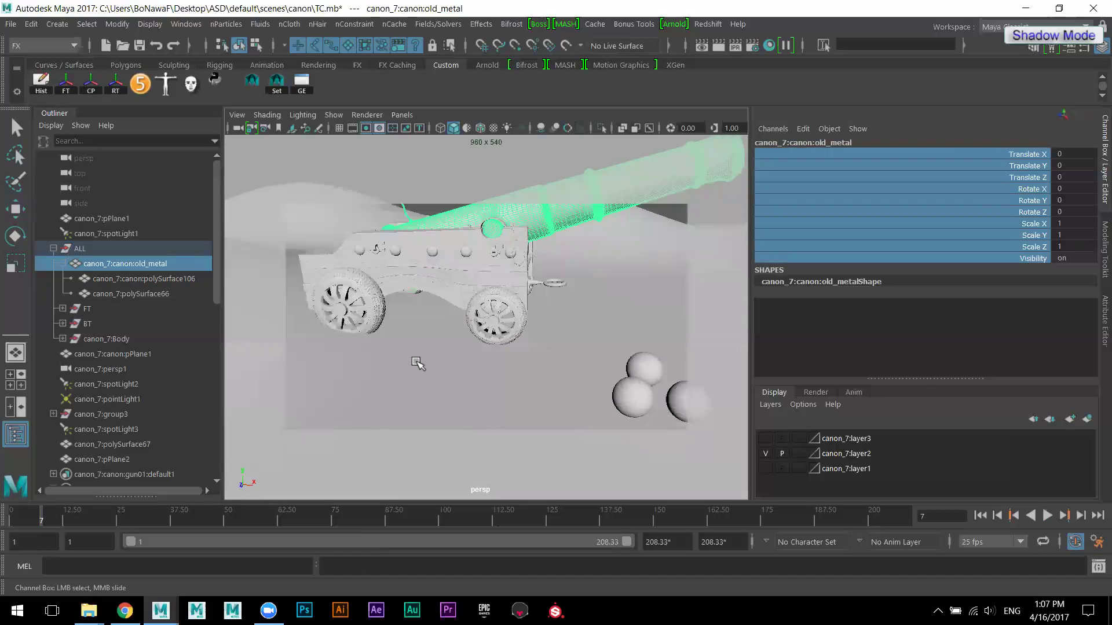
- Set a key on all channels of the ALL group at frame 1
left_click(81, 250)
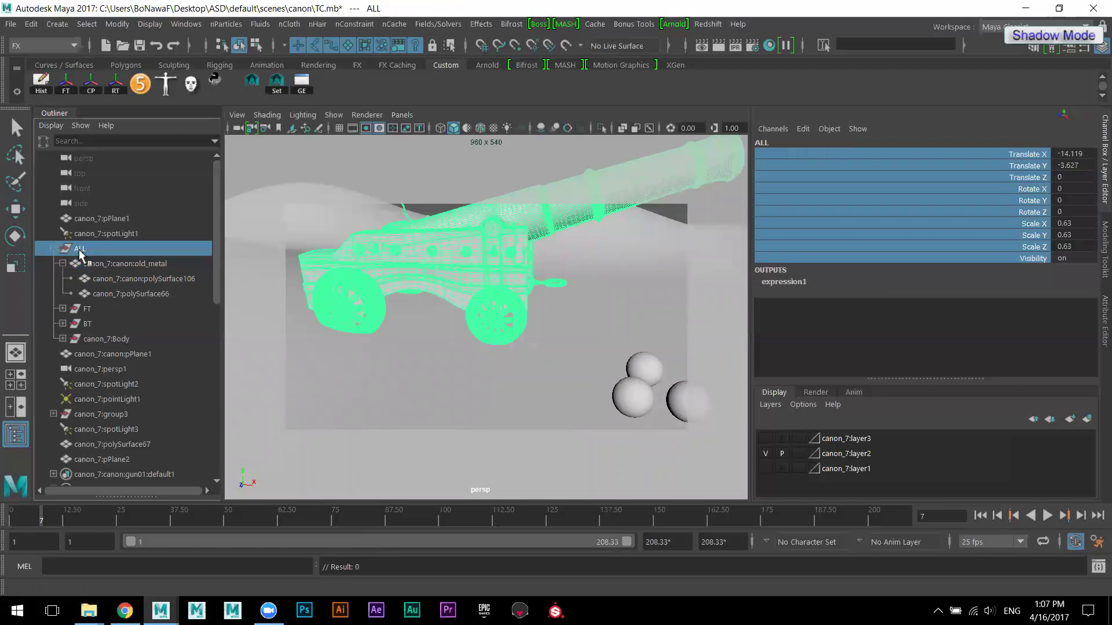
left_click_drag(273, 377, 342, 375, "alt")
key("alt+v")
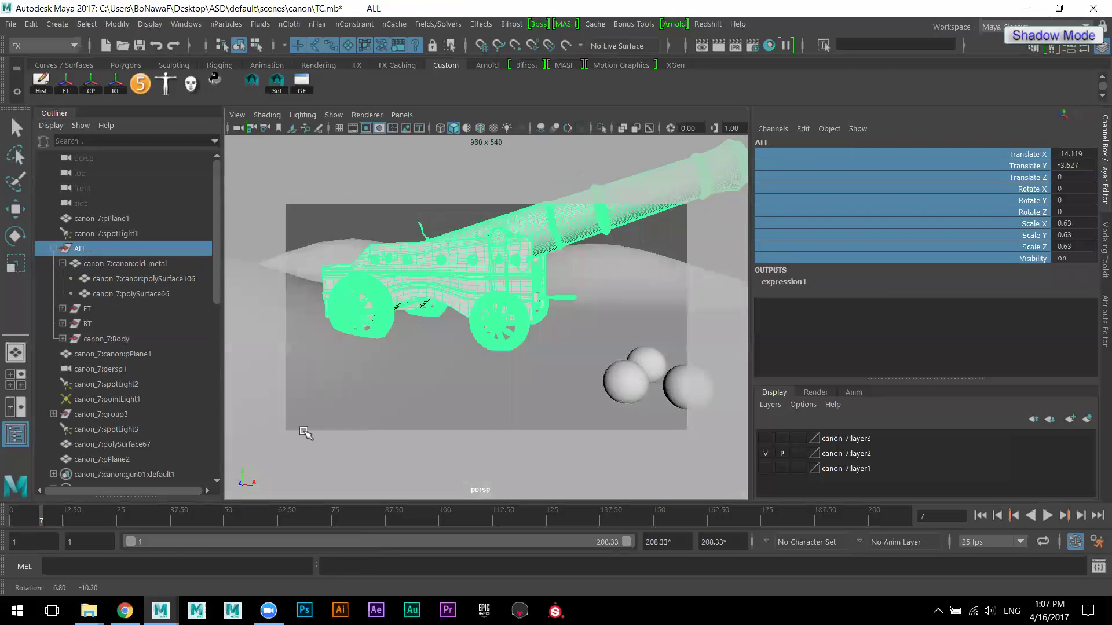
left_click_drag(286, 510, 6, 532)
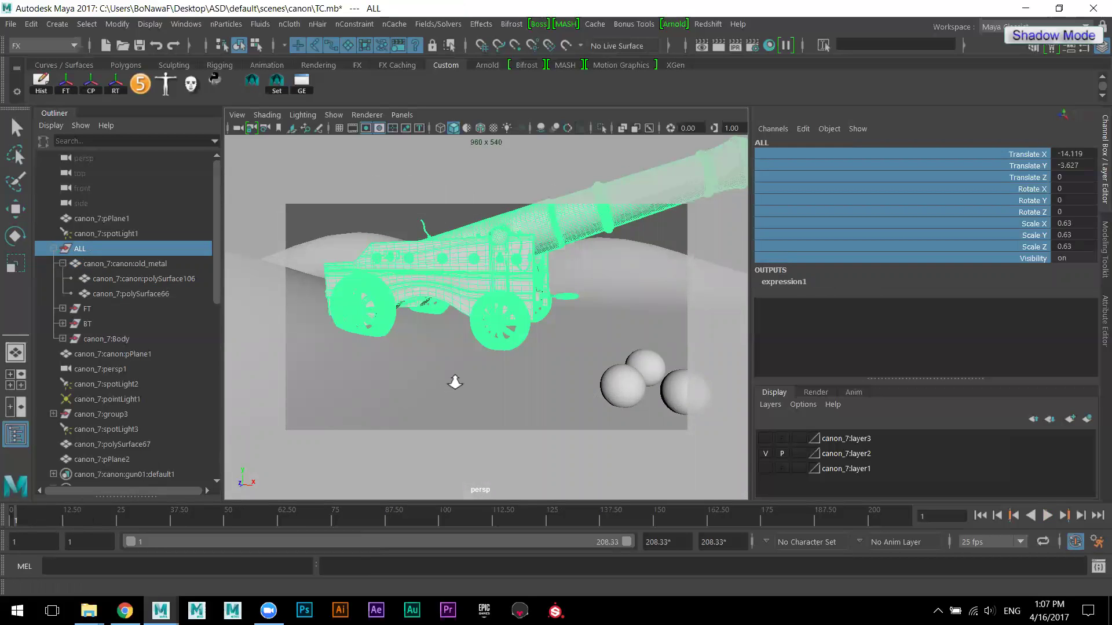
key("s")
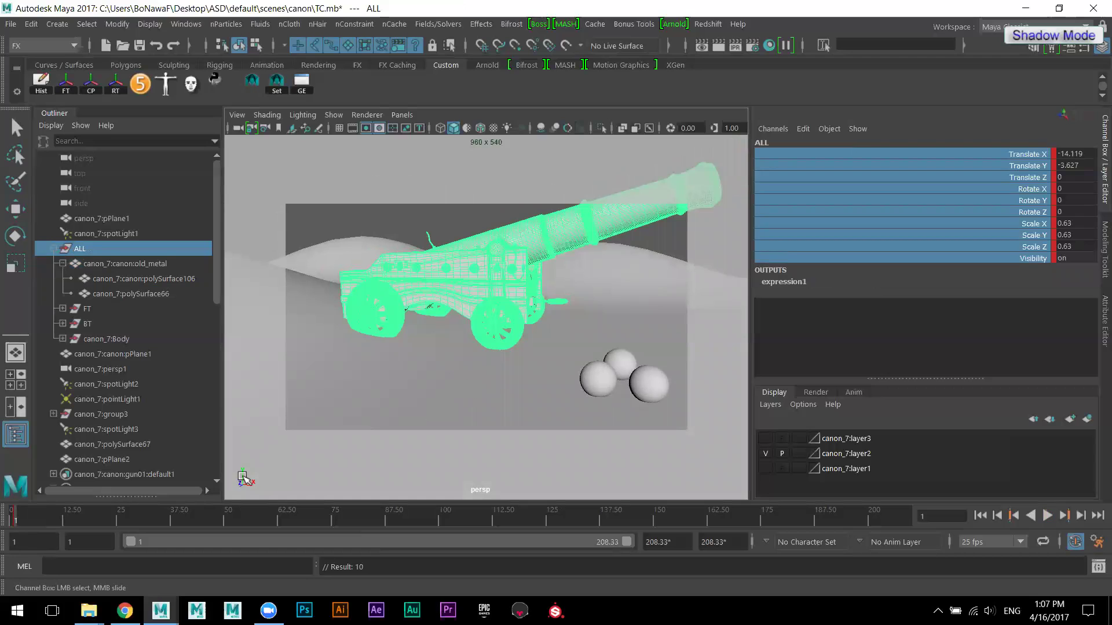
- At frame 100, move the ALL group forward along X to a Translate X of about 6.7
key("alt+v")
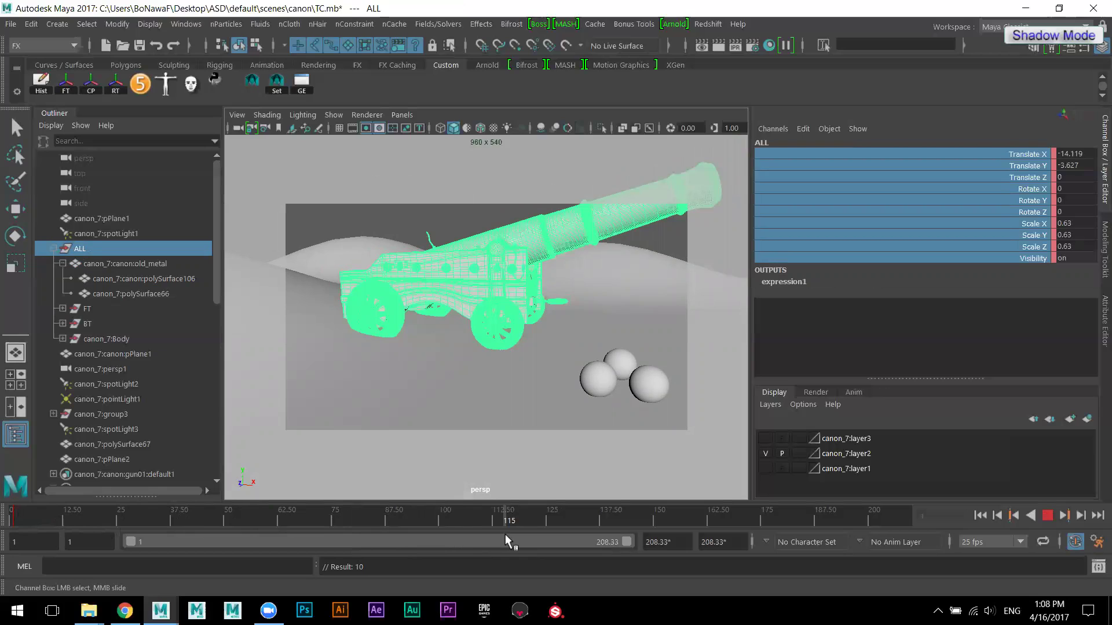
key("alt+v")
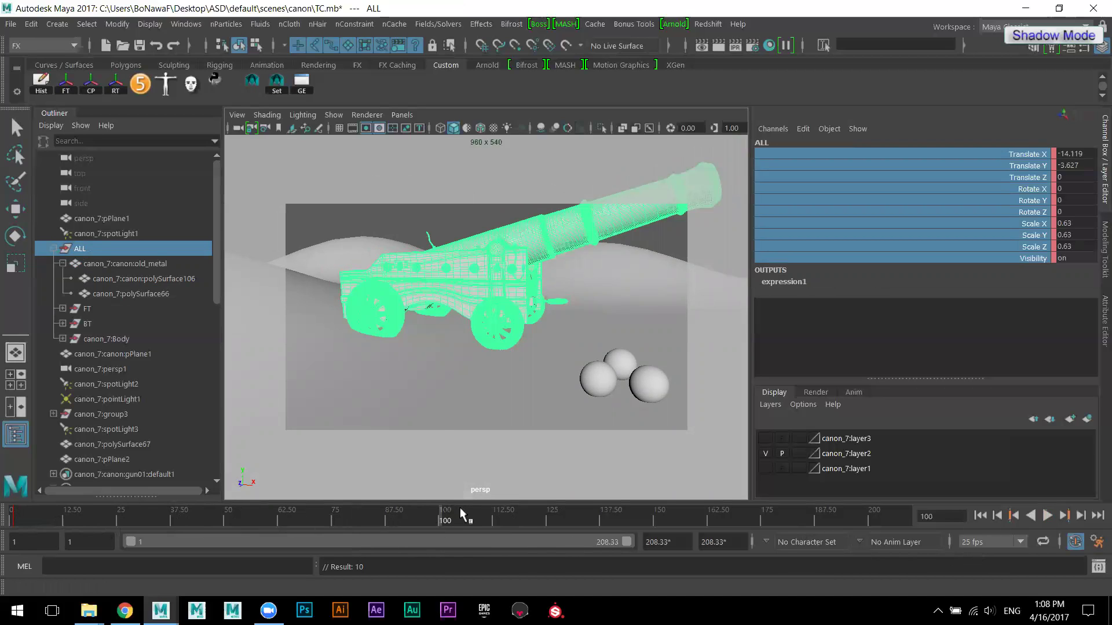
scroll(464, 354, "down", 4)
key("w")
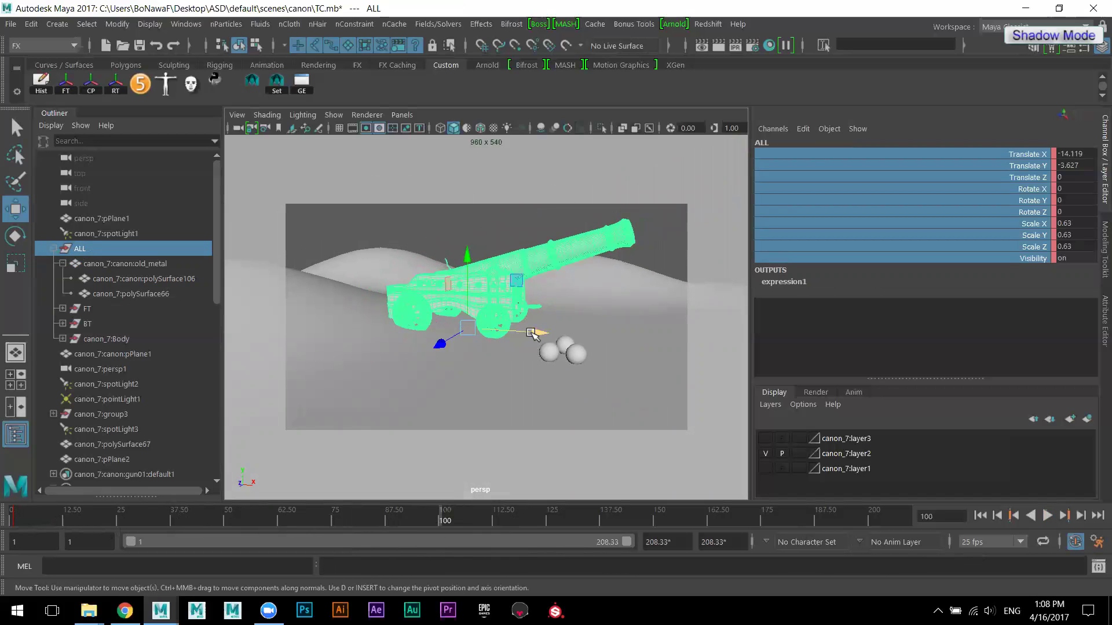
left_click_drag(531, 335, 723, 350)
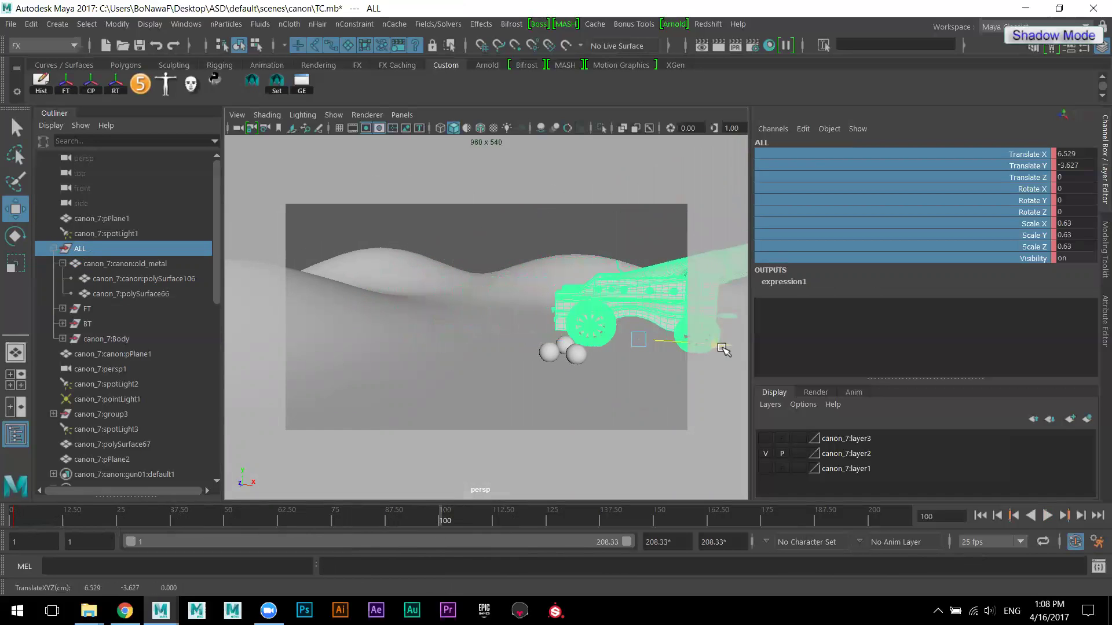
- Scrub and play back the cannon's rolling movement, including a run from frame 1 with nothing selected
left_click_drag(644, 359, 516, 383, "alt")
left_click_drag(422, 510, 228, 515)
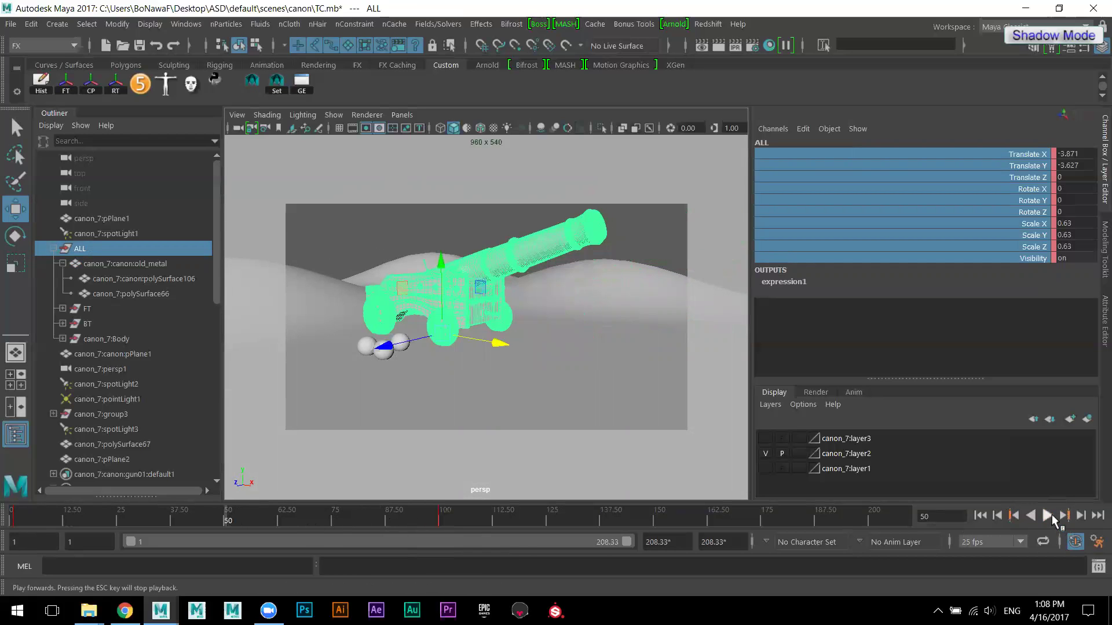
left_click(1049, 515)
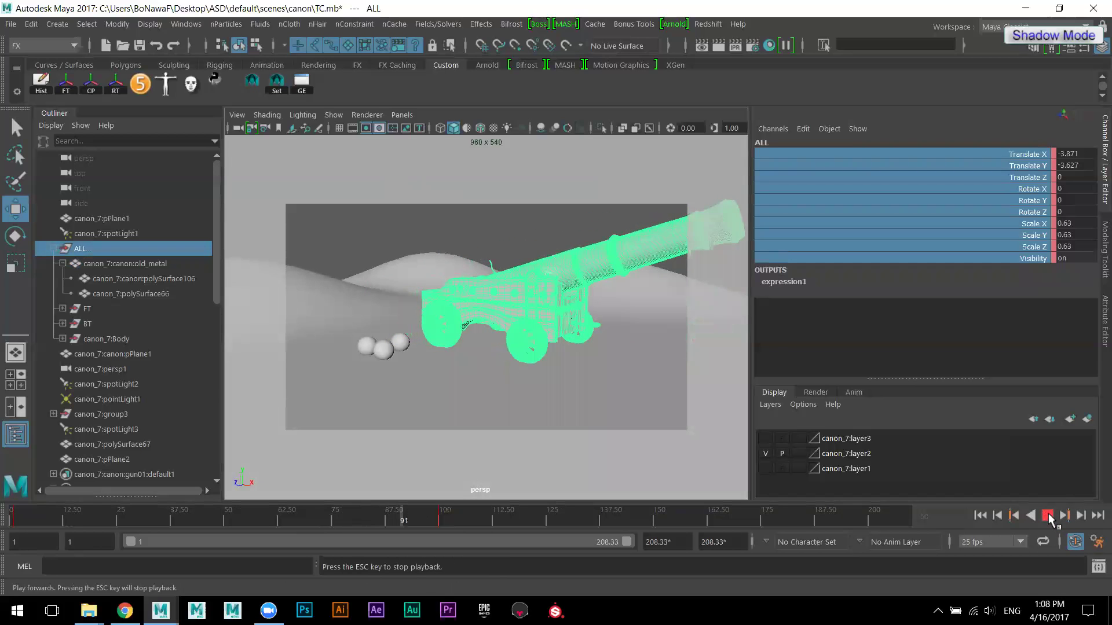
left_click(1049, 514)
left_click(849, 402)
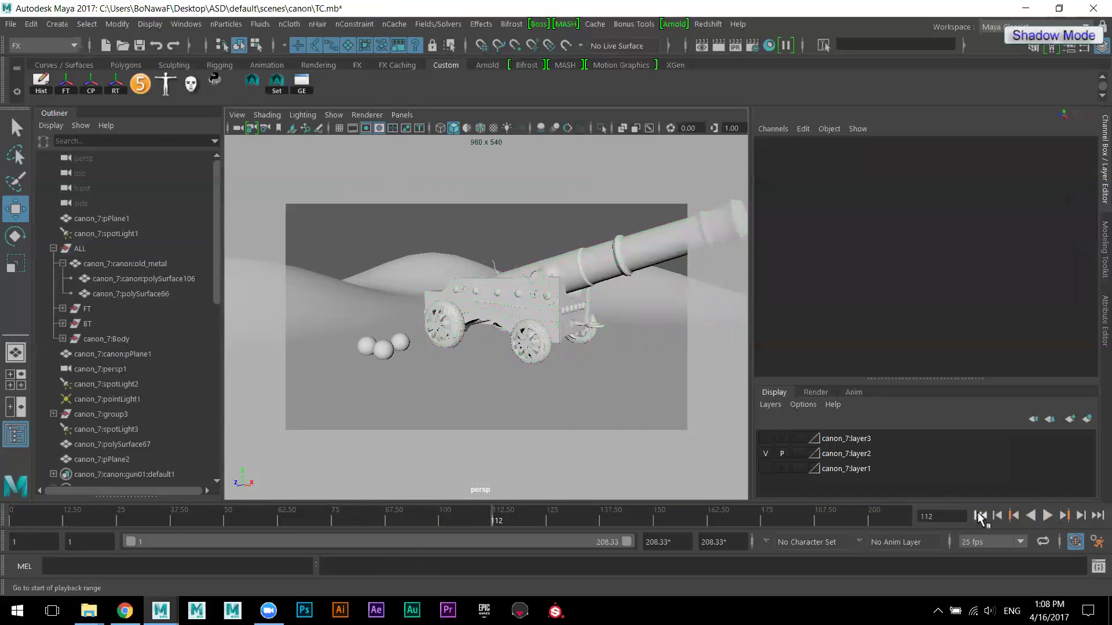
left_click(980, 516)
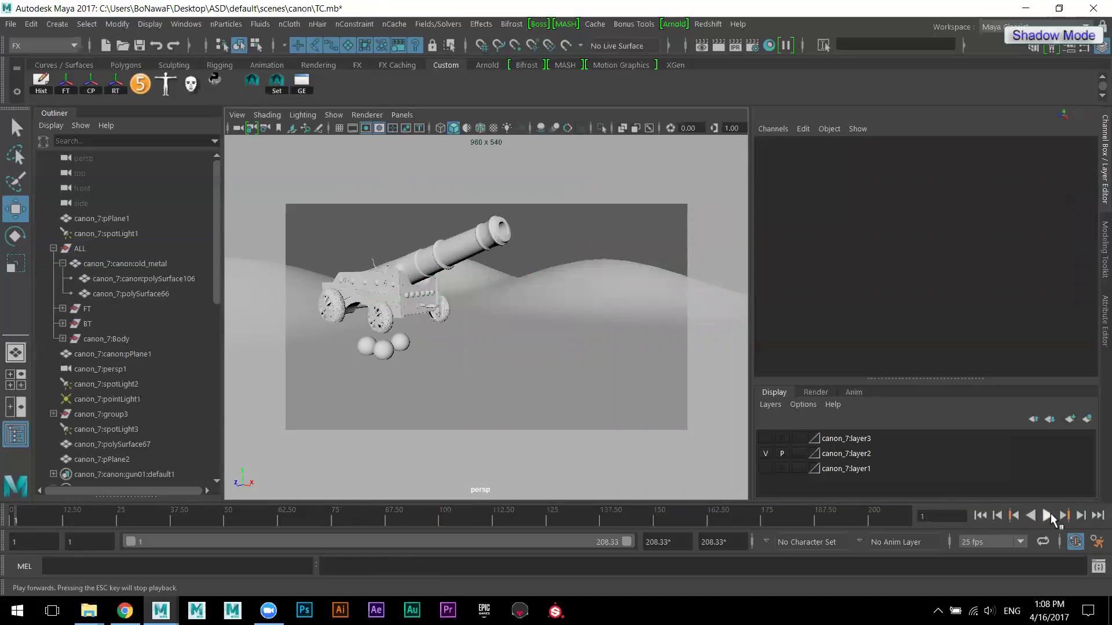
left_click(1049, 516)
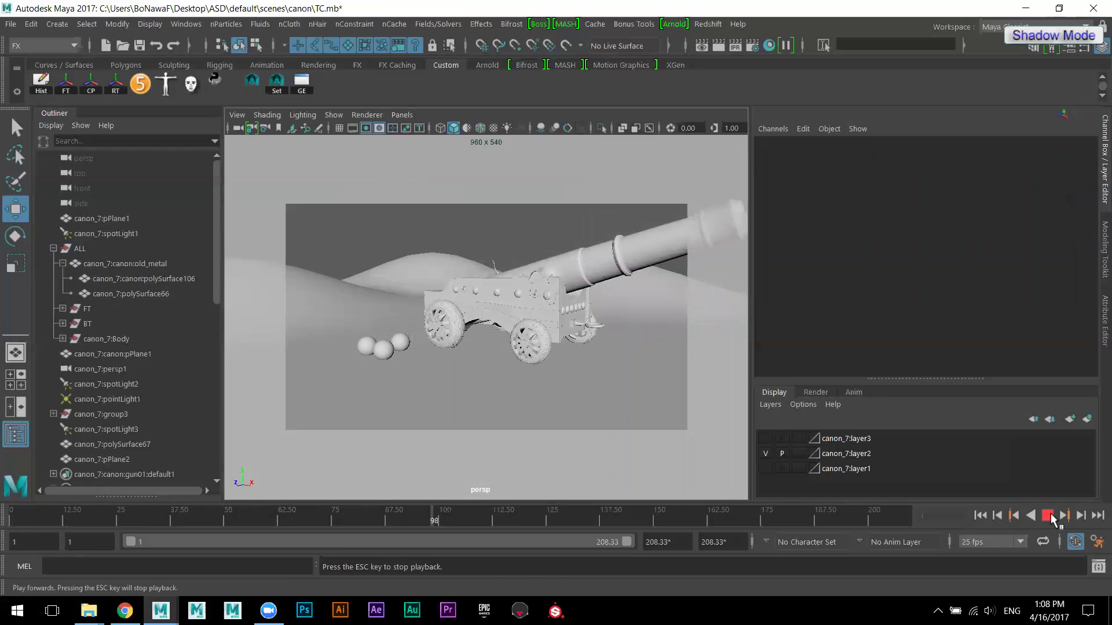
left_click(1048, 515)
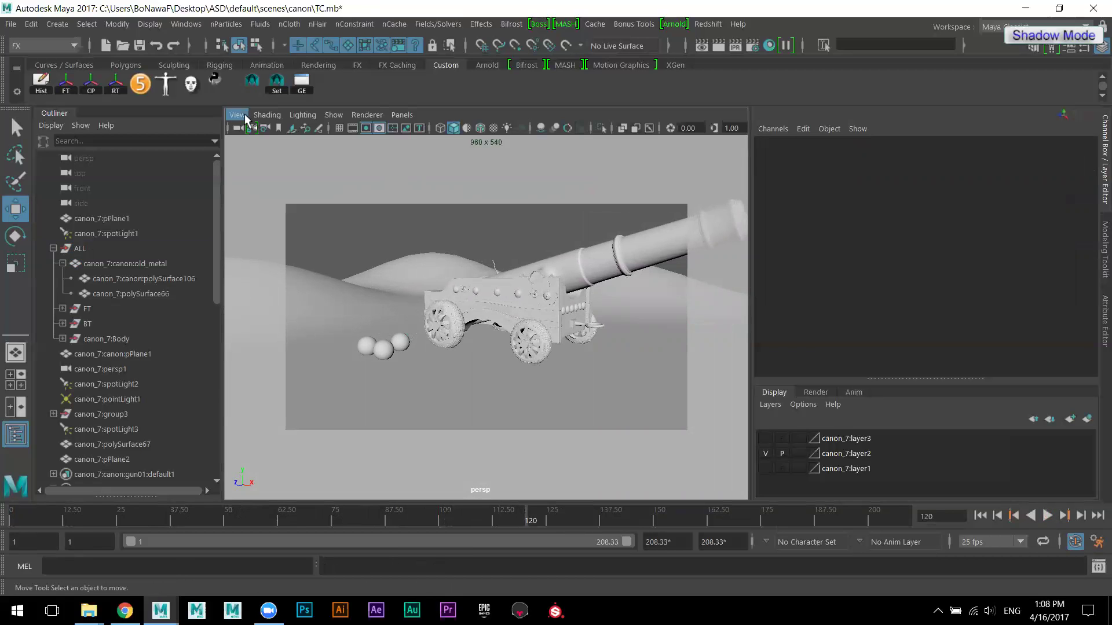
- Open the Graph Editor beside the cannon and examine the animation curves of the ALL group
left_click(302, 81)
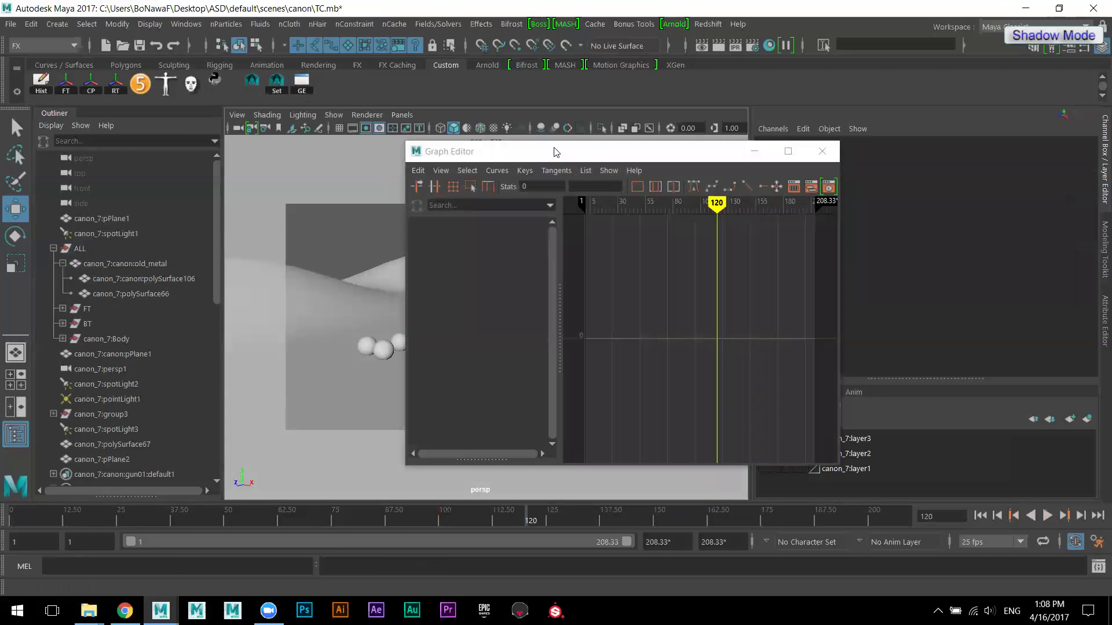
left_click_drag(557, 154, 779, 159)
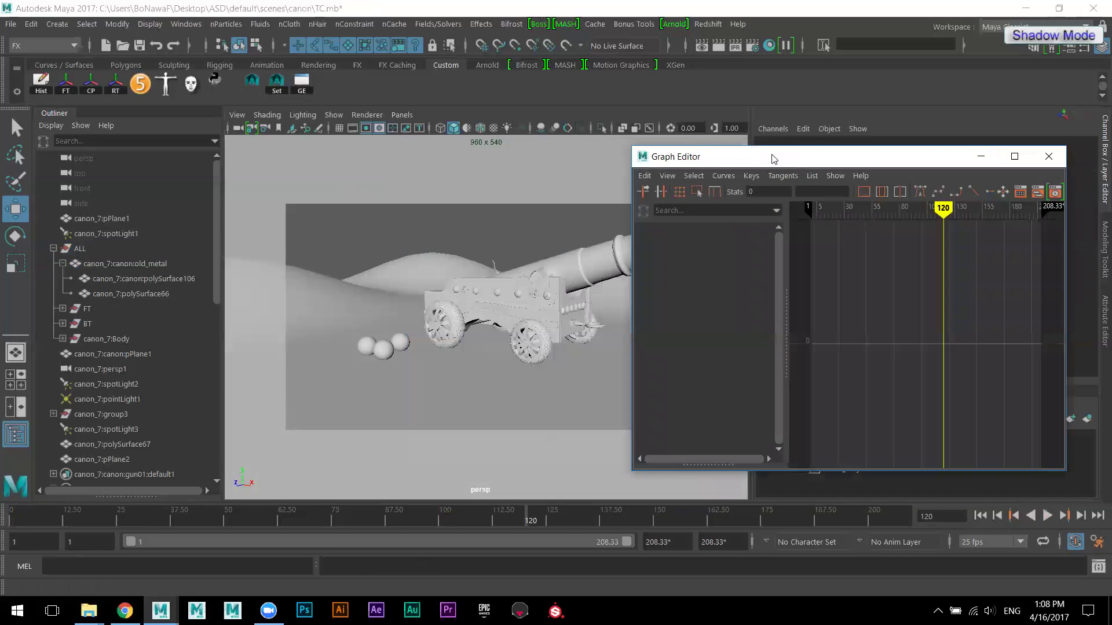
left_click(80, 249)
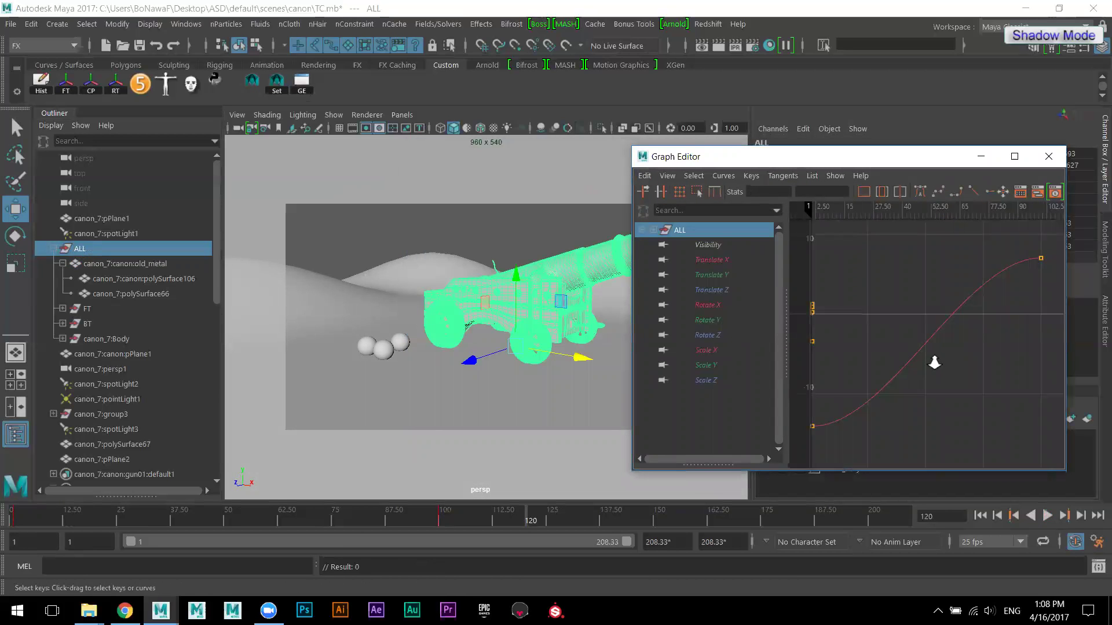
scroll(935, 367, "up", 5)
scroll(936, 352, "up", 5)
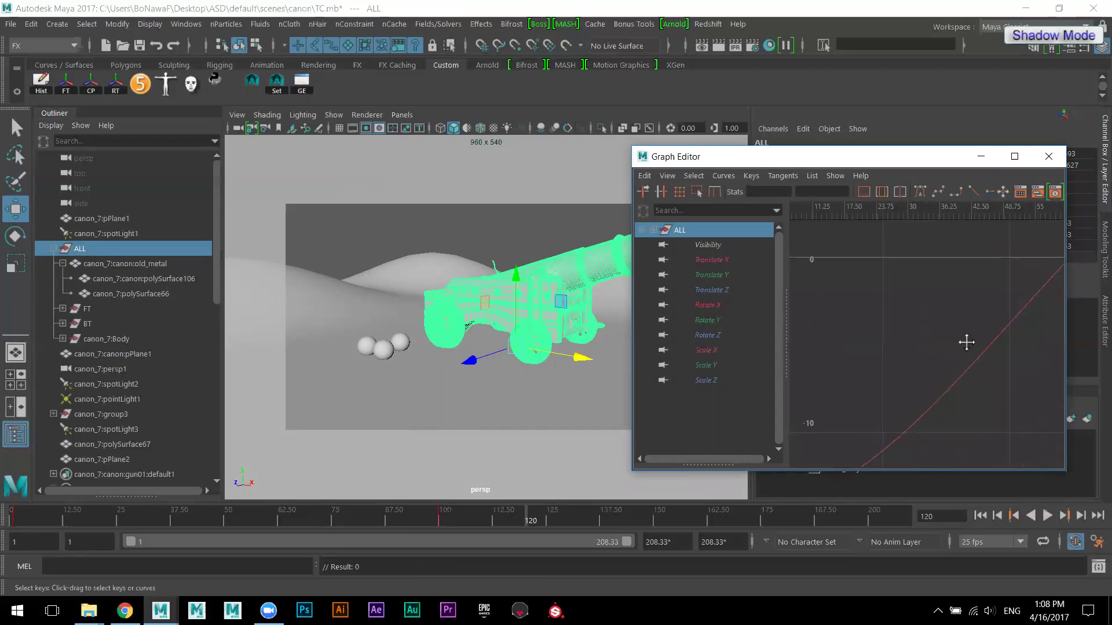
scroll(926, 342, "down", 6)
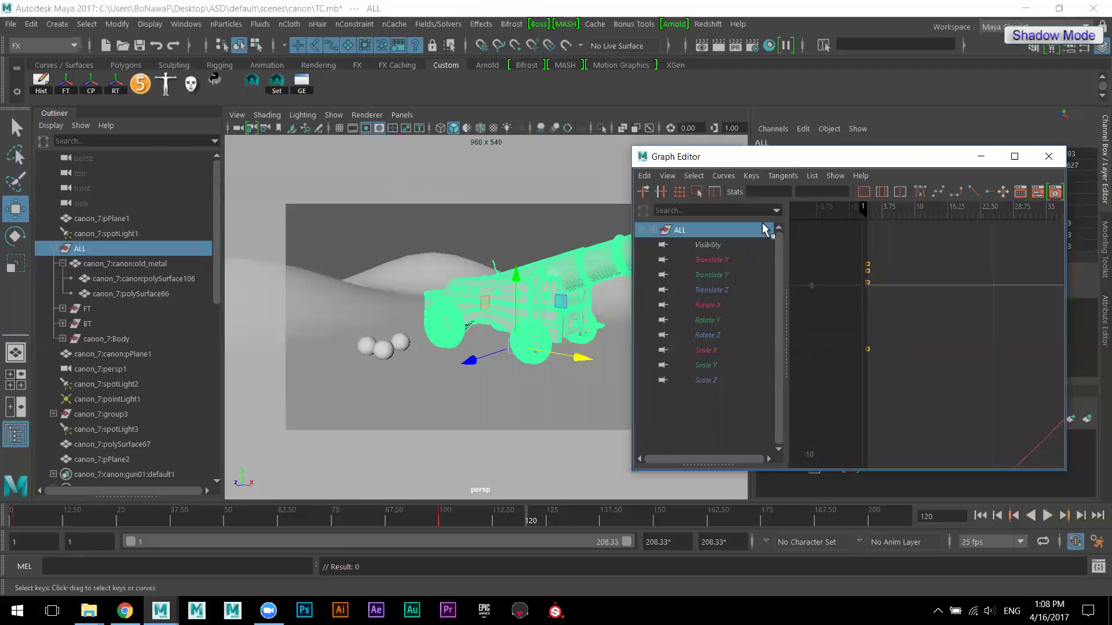
- Break the connections on all of ALL's channels except Translate X, leaving only that channel animated
left_click_drag(801, 161, 610, 173)
left_click_drag(1037, 167, 1034, 258)
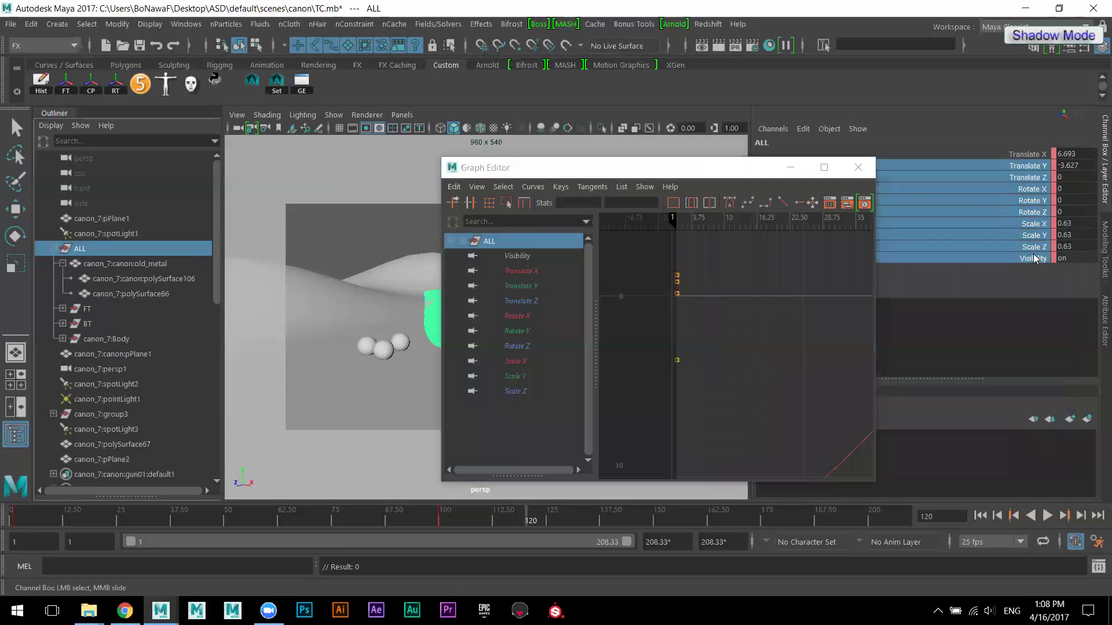
right_click(1029, 214)
left_click(1019, 287)
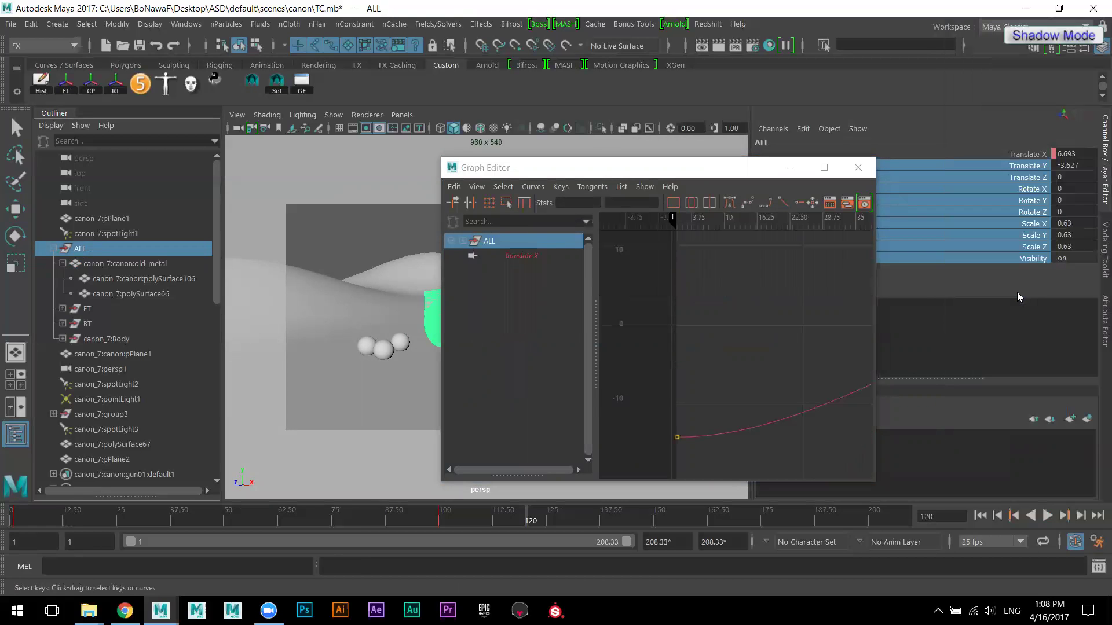
- Frame ALL's whole Translate X curve in the Graph Editor to examine its shape
right_click_drag(773, 364, 580, 298, "alt")
left_click(519, 256)
key("f")
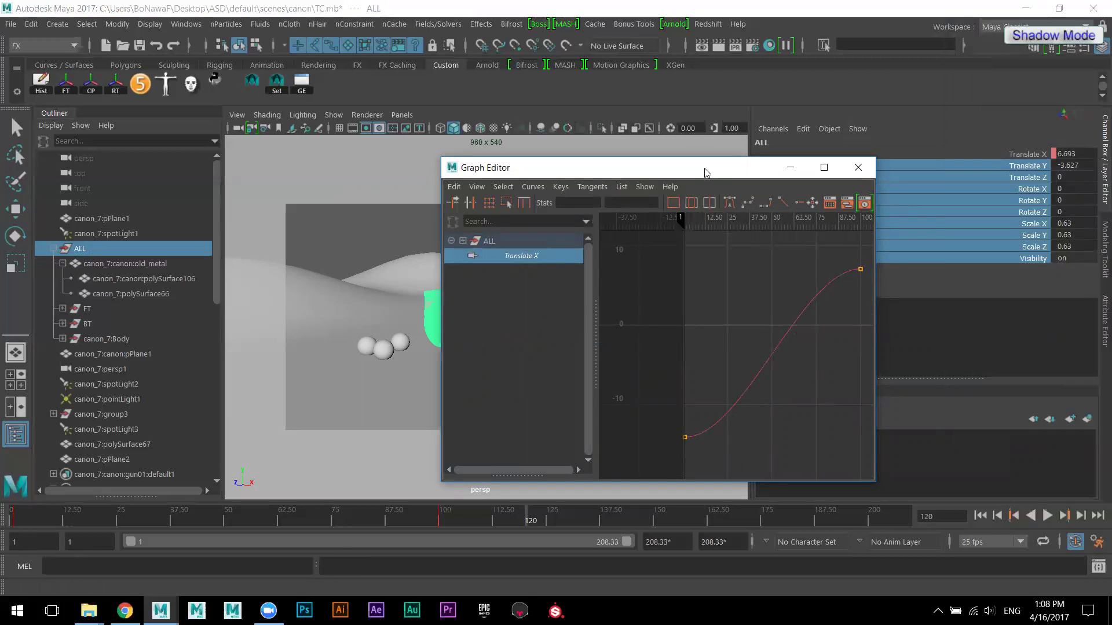
- Move the Graph Editor clear of the cannon, deselect everything and replay the animation from frame 1
left_click_drag(705, 172, 886, 84)
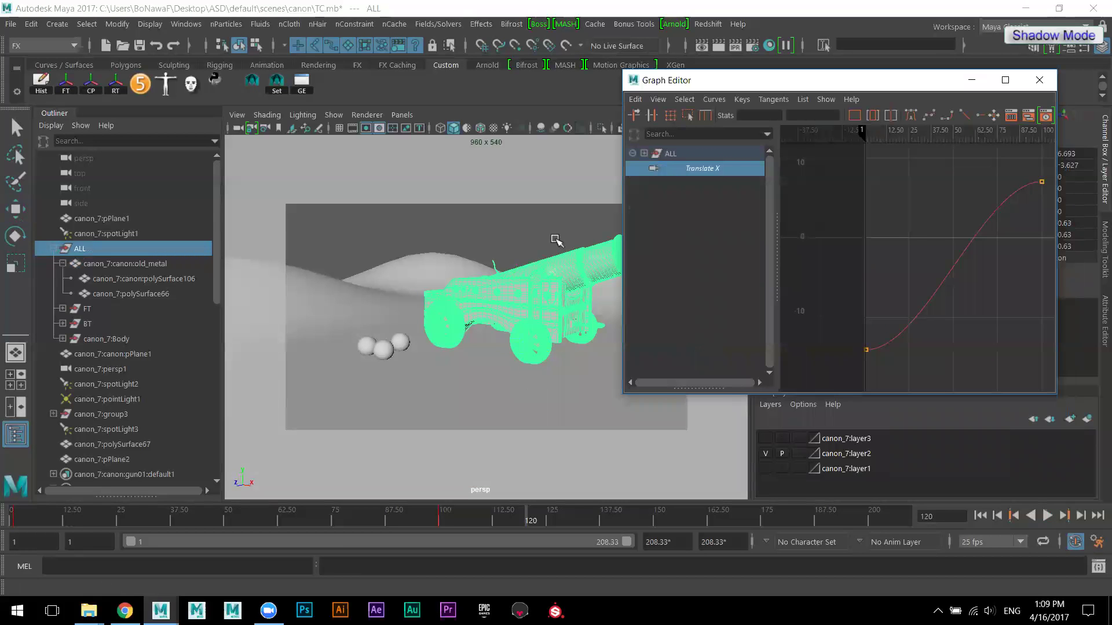
left_click(551, 240)
left_click(981, 515)
left_click(1047, 515)
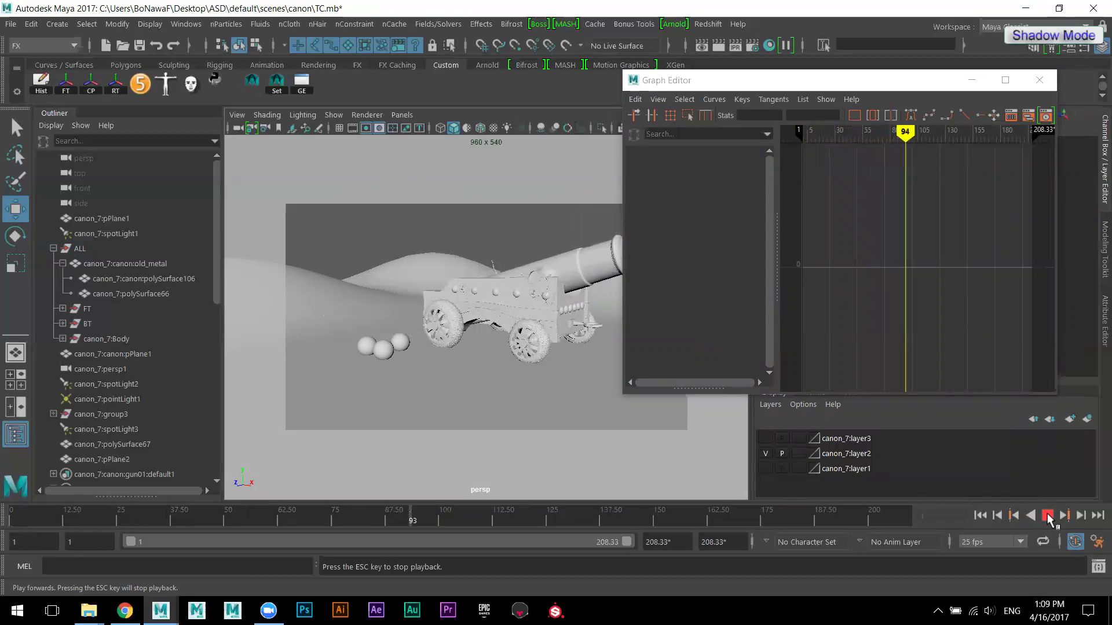
left_click(1047, 516)
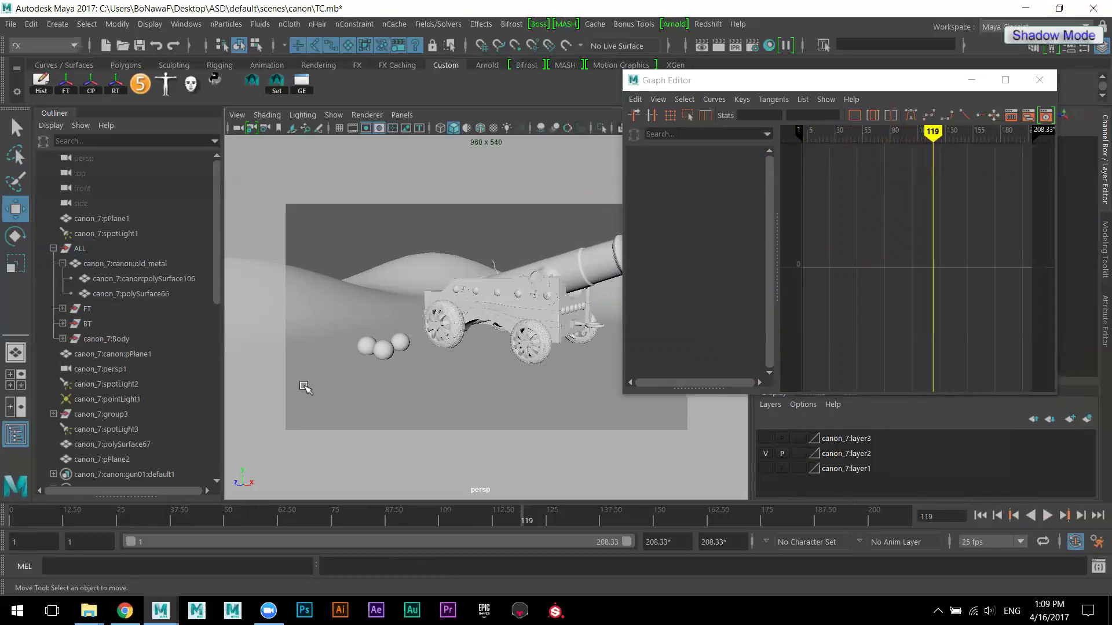
- Key the cannon barrel canon_7:canon:old_metal near frame 105, and raise it about 17.9° around Z at frame 132
left_click_drag(452, 368, 432, 350, "alt")
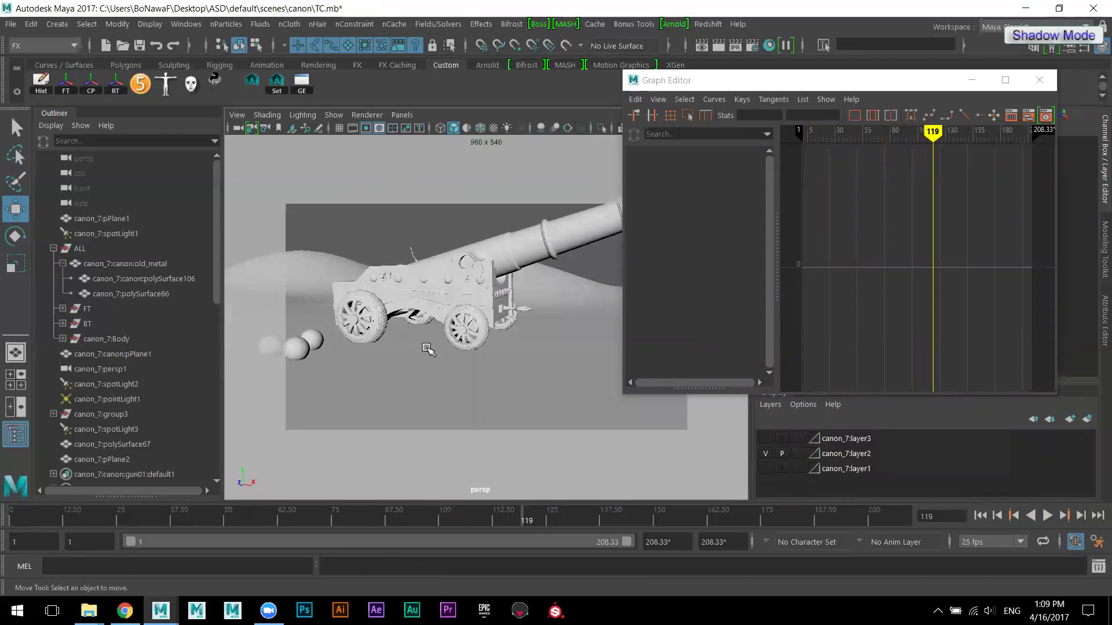
scroll(440, 342, "up", 2)
left_click(463, 284)
left_click_drag(463, 284, 489, 335, "alt")
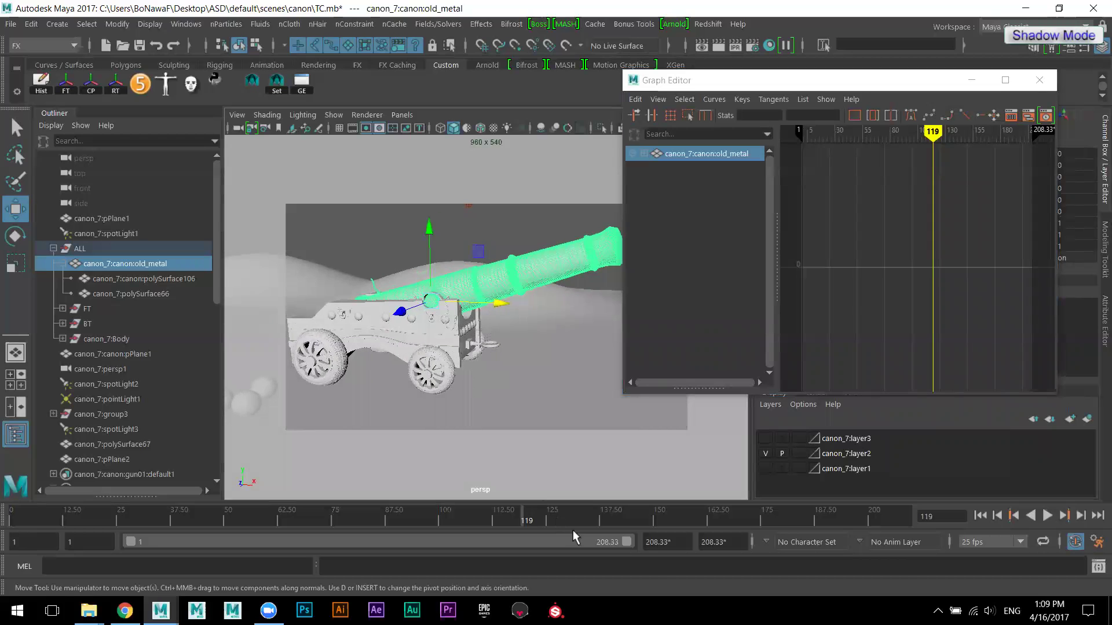
mouse_move(520, 515)
left_mouse_down()
mouse_move(322, 518)
mouse_move(578, 519)
left_mouse_up()
key("s")
key("e")
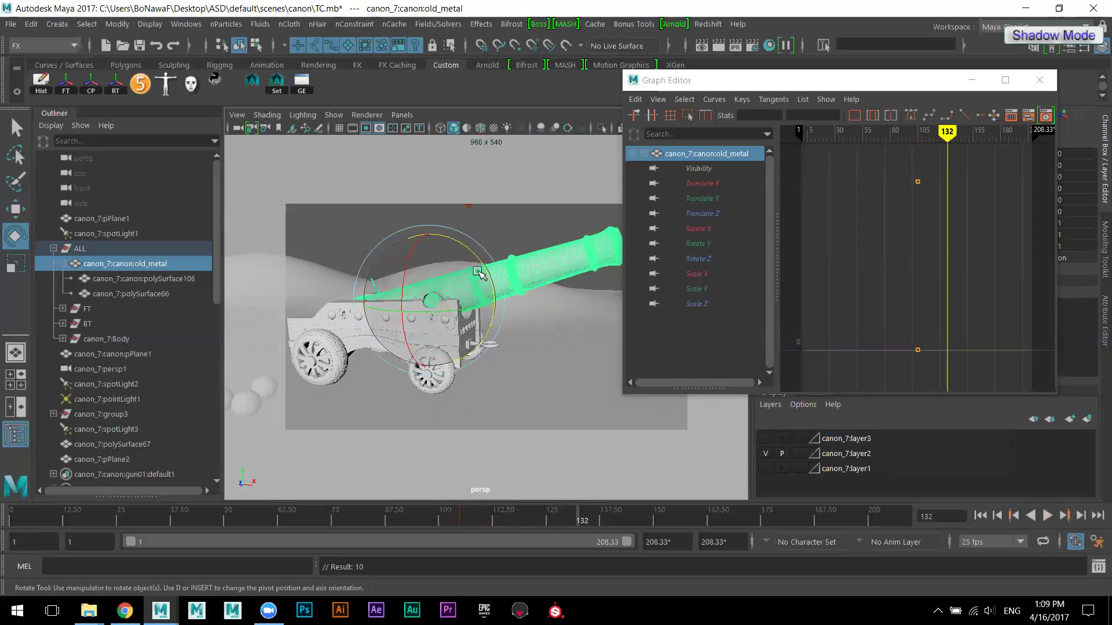
left_click_drag(478, 255, 462, 236)
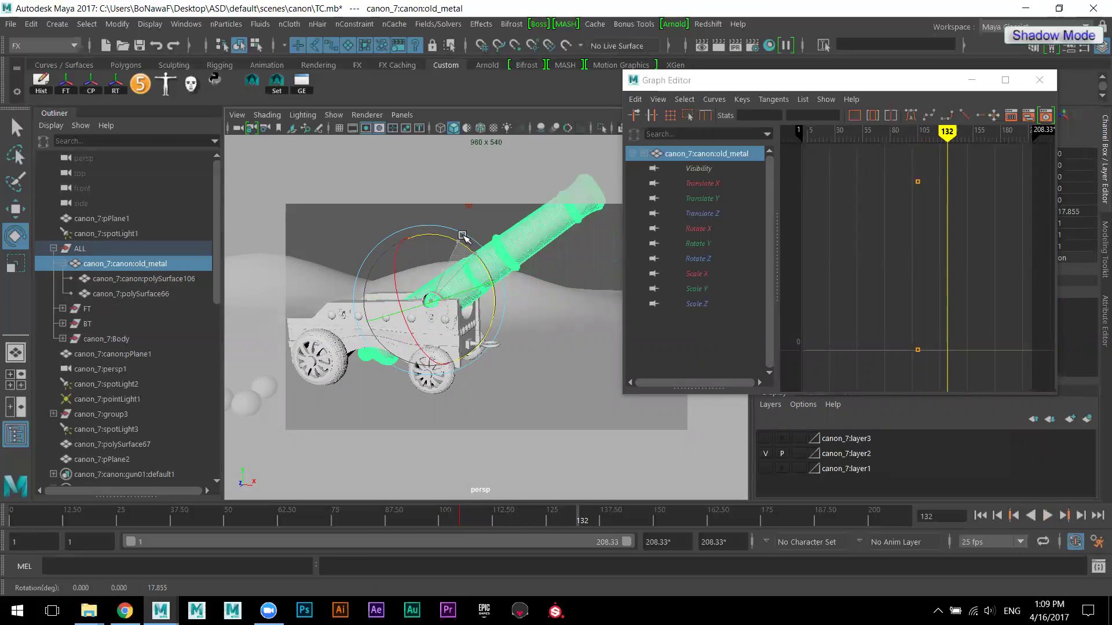
- Scrub back through the barrel's rotation, close the Graph Editor and play the animation to check the motion
right_click_drag(532, 387, 510, 371, "alt")
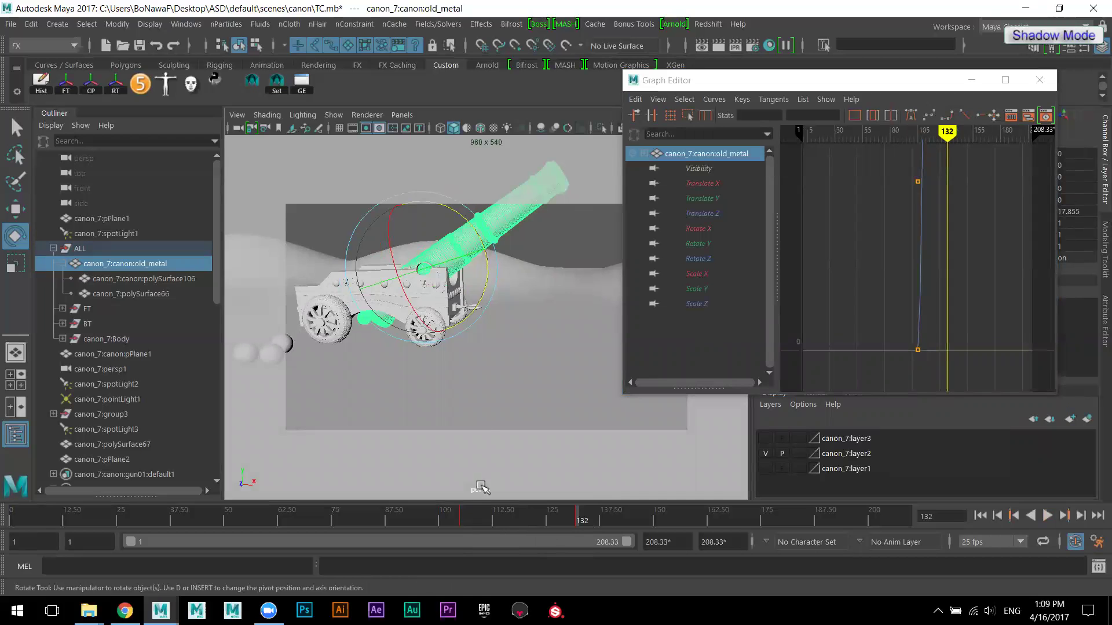
mouse_move(392, 366)
left_mouse_down("alt")
mouse_move(375, 365)
mouse_move(399, 359)
mouse_move(373, 365)
mouse_move(402, 342)
mouse_move(385, 365)
left_mouse_up("alt")
left_click_drag(438, 512, 342, 517)
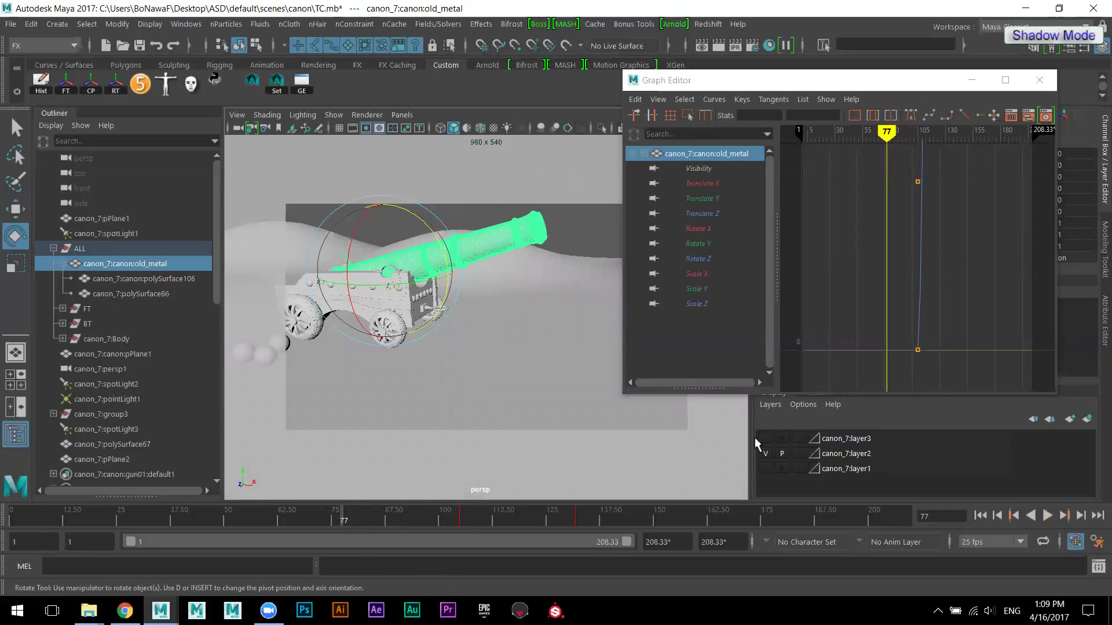
left_click(585, 224)
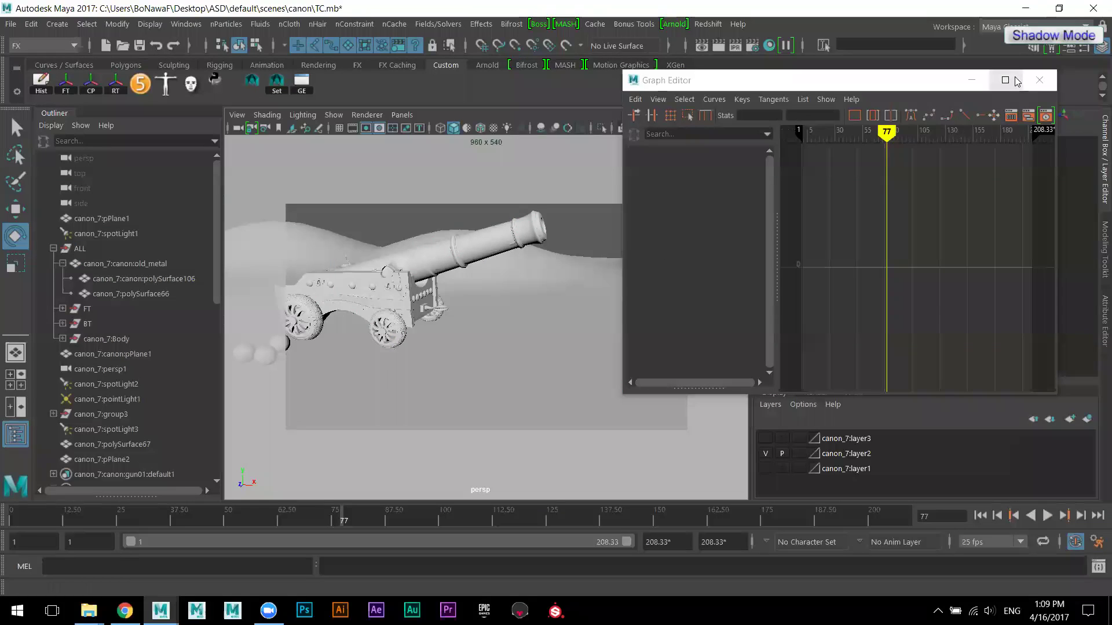
left_click(1037, 82)
left_click(1047, 515)
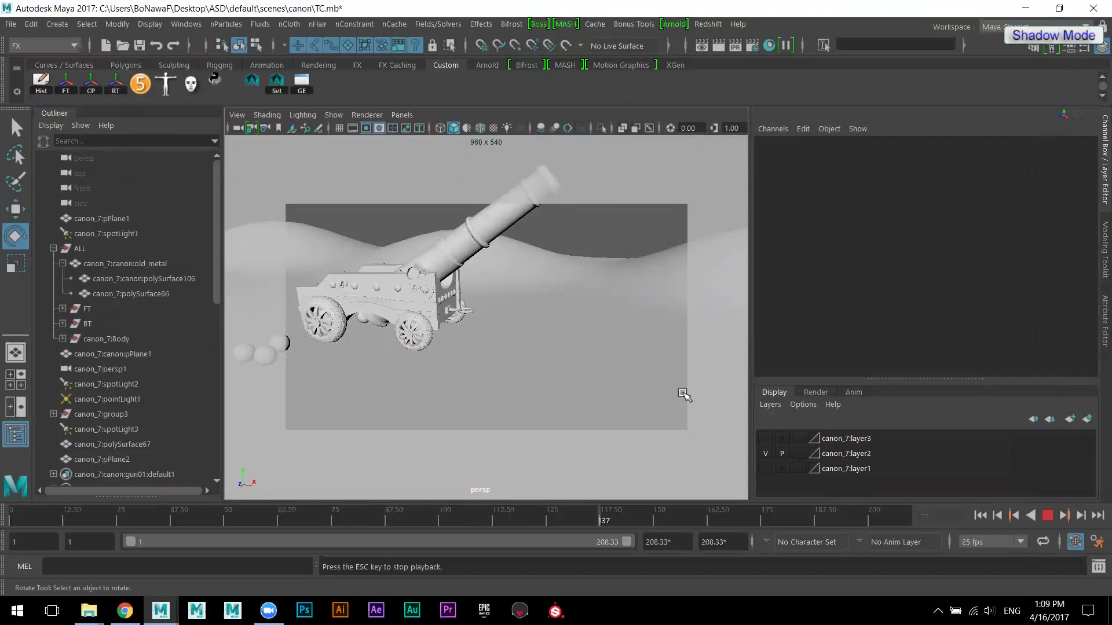
left_click_drag(683, 392, 610, 367, "alt")
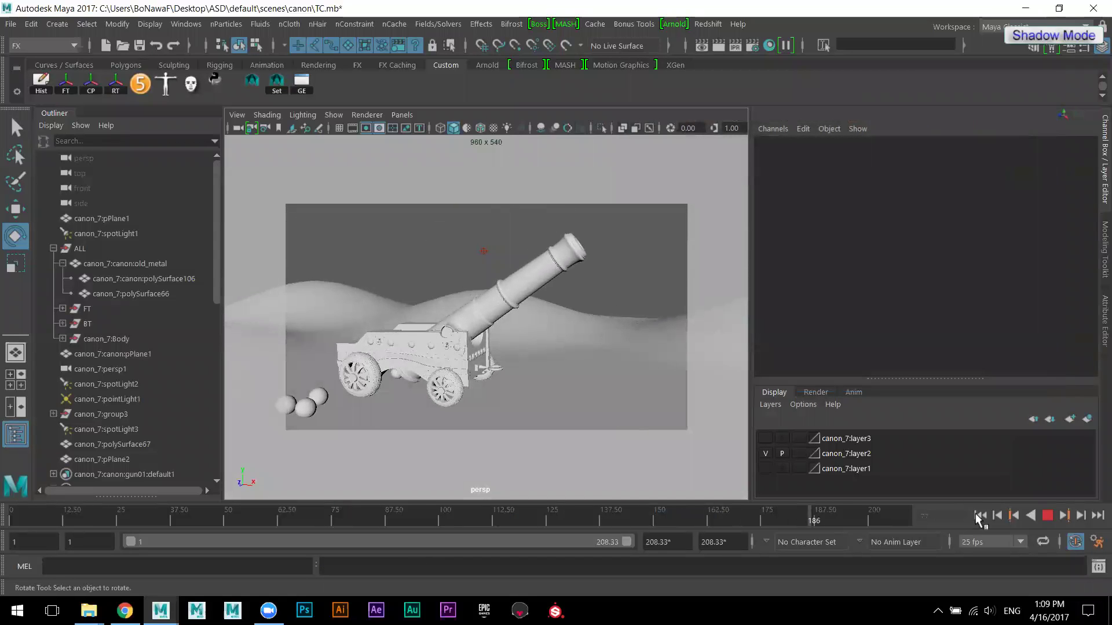
left_click(1047, 516)
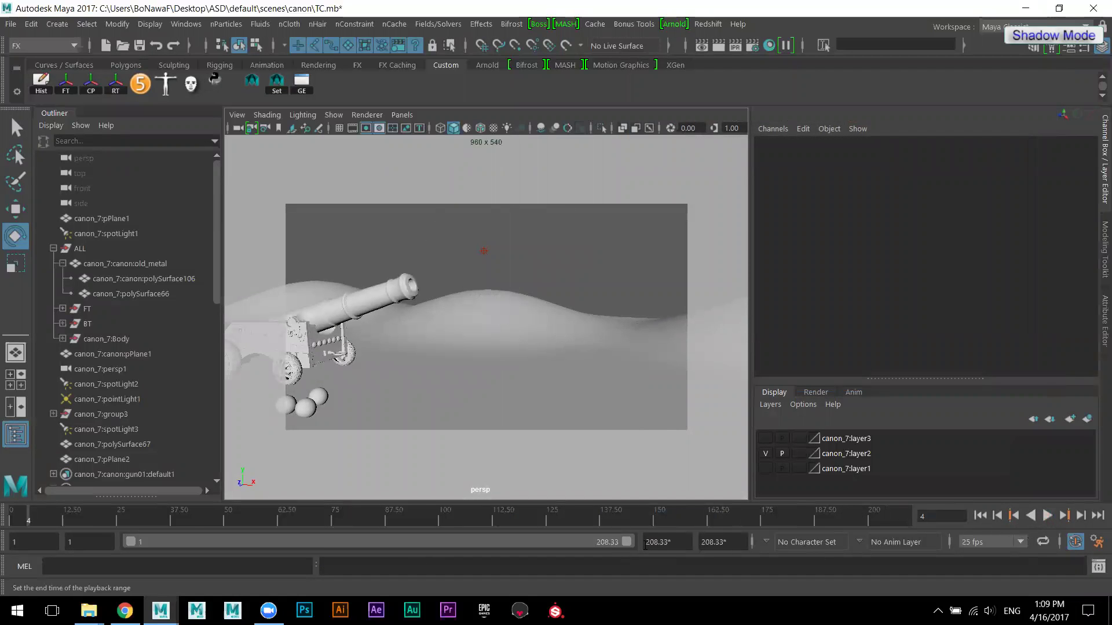
- Extend the playback range's end time to frame 555 and move to frame 141
left_click_drag(645, 544, 691, 542)
type("555")
key("Return")
mouse_move(145, 520)
left_mouse_down()
mouse_move(80, 520)
mouse_move(239, 522)
left_mouse_up()
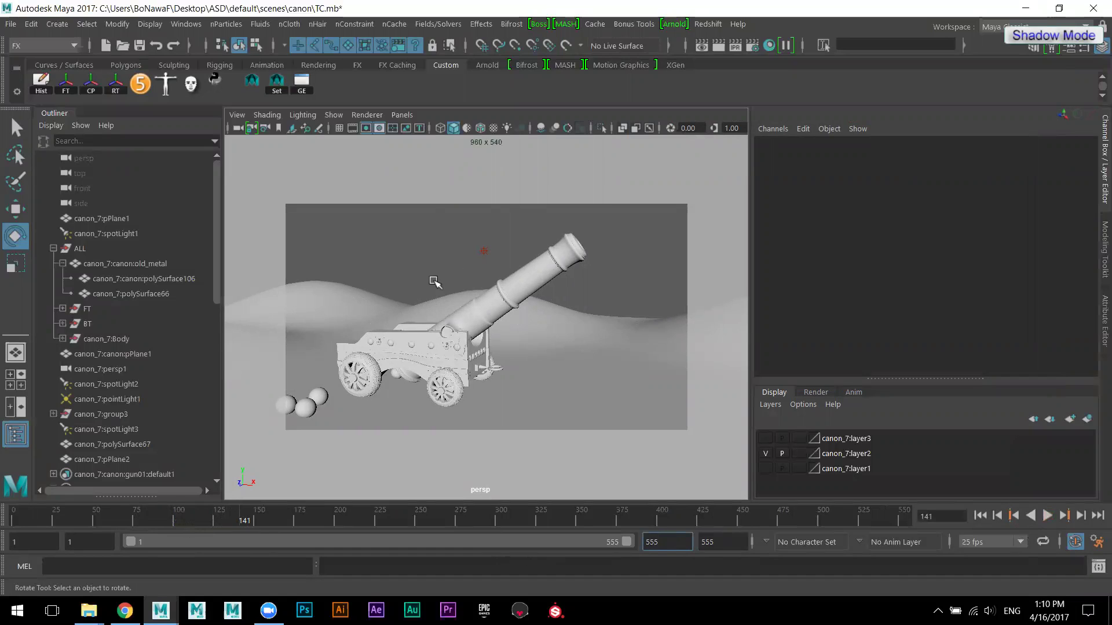
- Select the barrel and scrub the frames after its rotation to examine where the motion settles
left_click(517, 280)
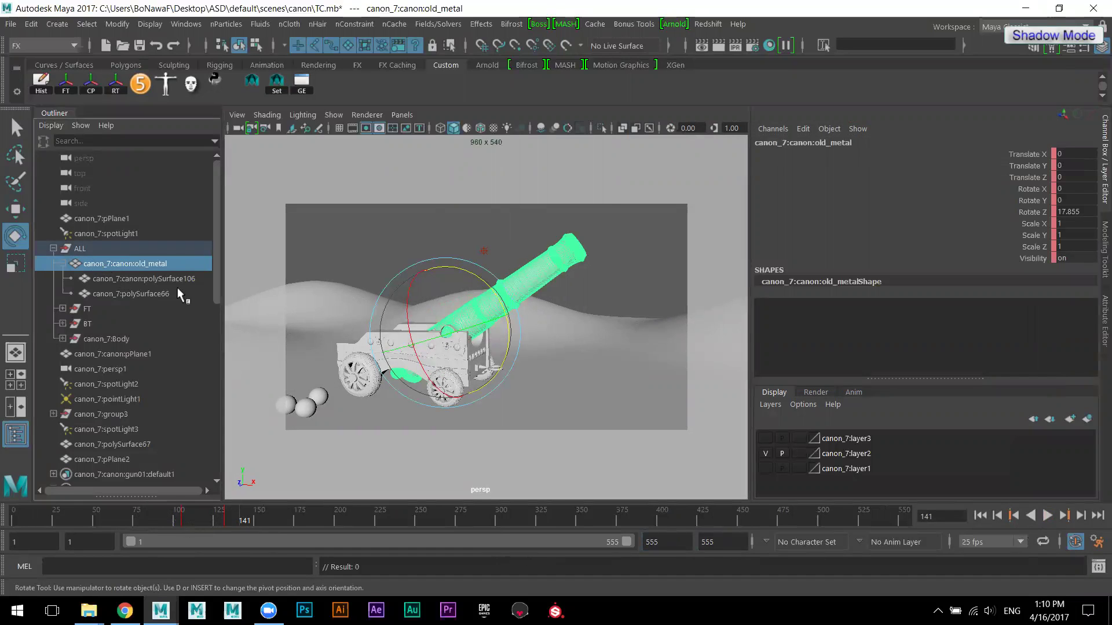
left_click_drag(556, 321, 568, 332, "alt")
mouse_move(246, 520)
left_mouse_down()
mouse_move(174, 517)
mouse_move(245, 517)
left_mouse_up()
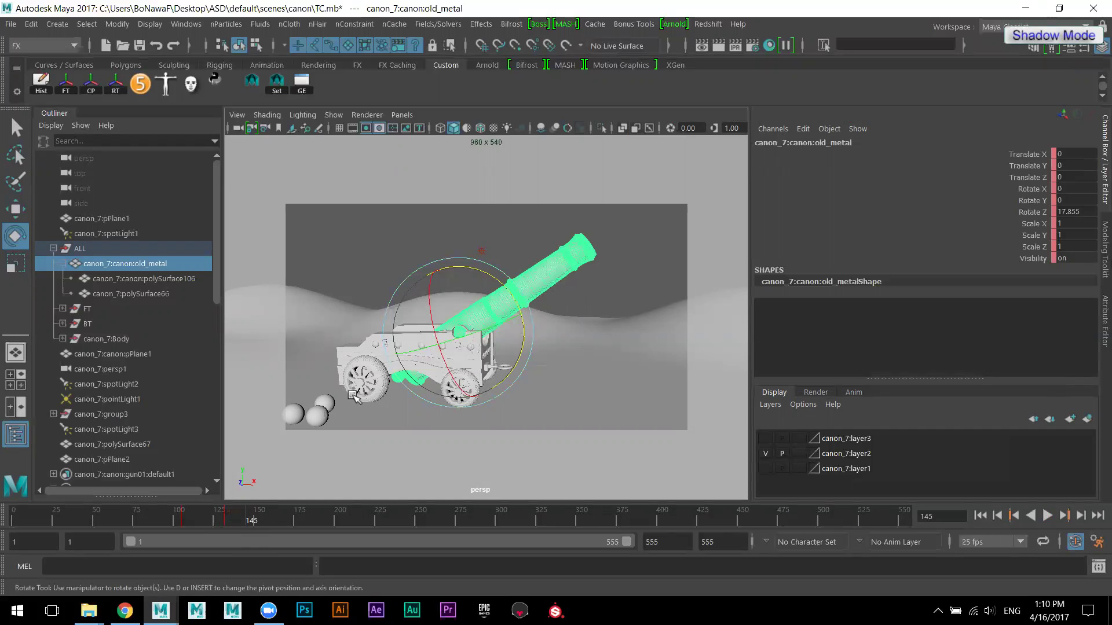
left_click_drag(202, 524, 268, 513)
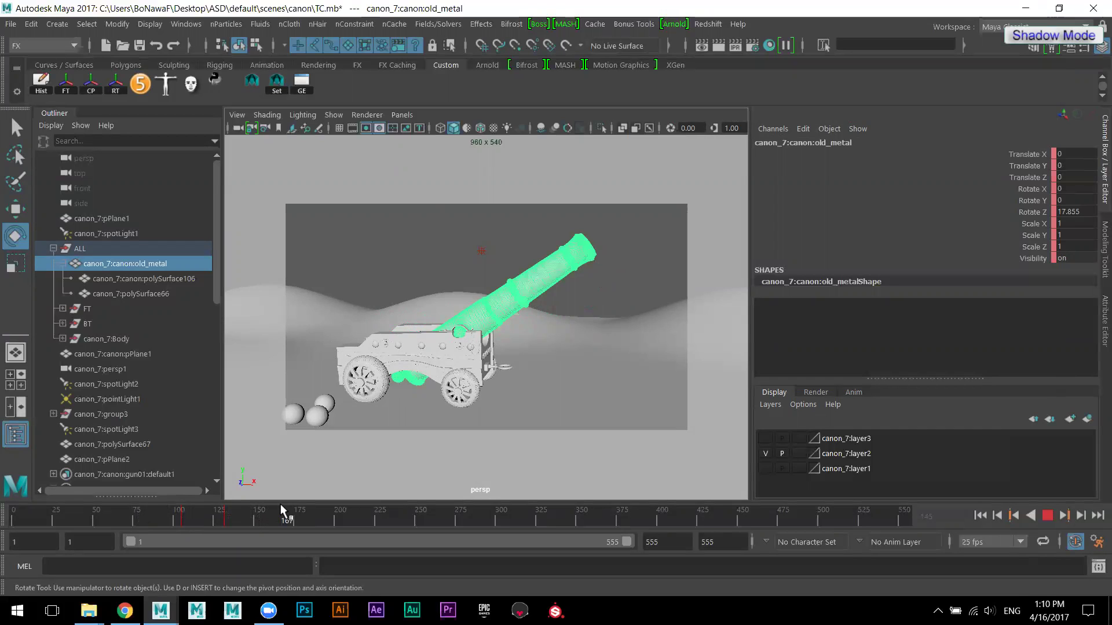
left_click_drag(280, 504, 281, 503)
- Select canon_7:polySurface66 inside the barrel and key all its channels at about frame 145
left_click(131, 294)
left_click_drag(231, 423, 236, 511, "alt")
key("alt+v")
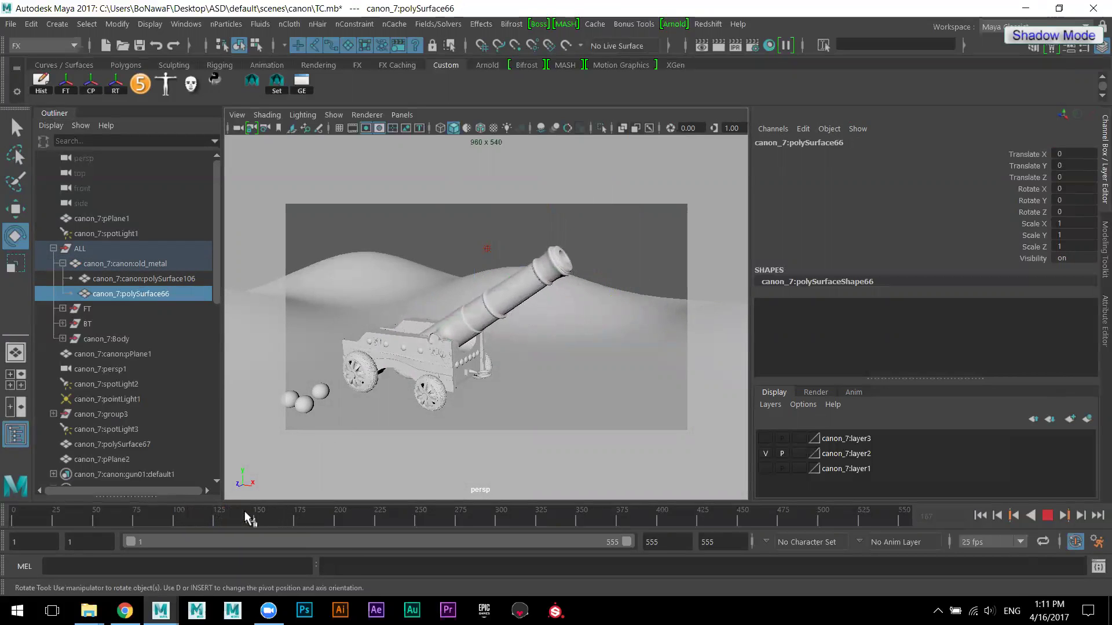
key("s")
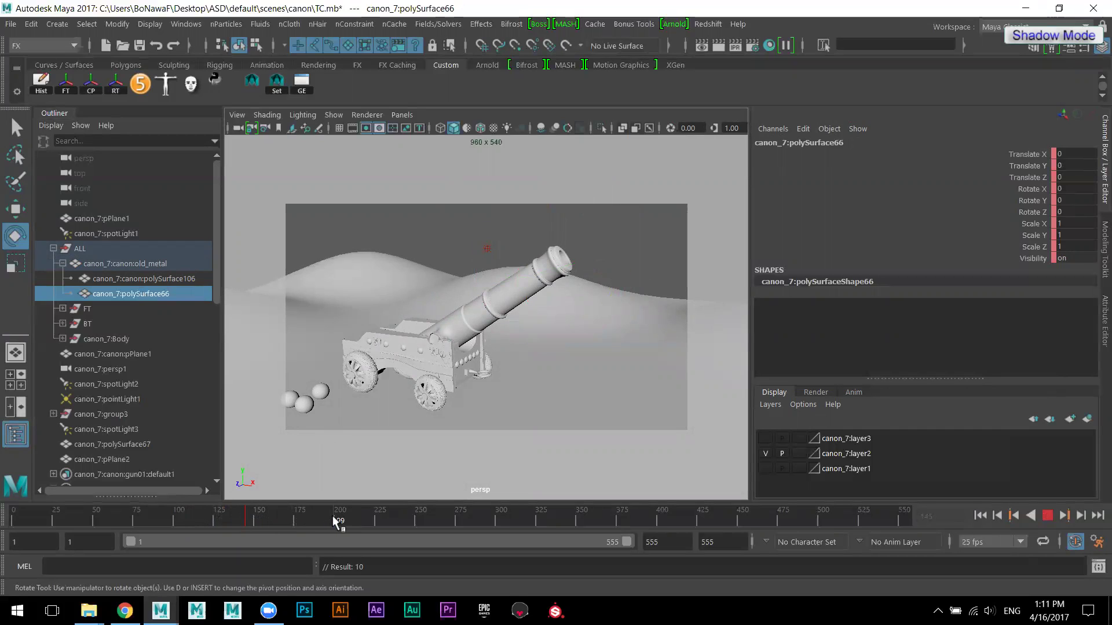
- At frame 360, move polySurface66 out of the barrel along X, to about Translate X 103.7 and Translate Y -33.4
left_click(592, 526)
key("w")
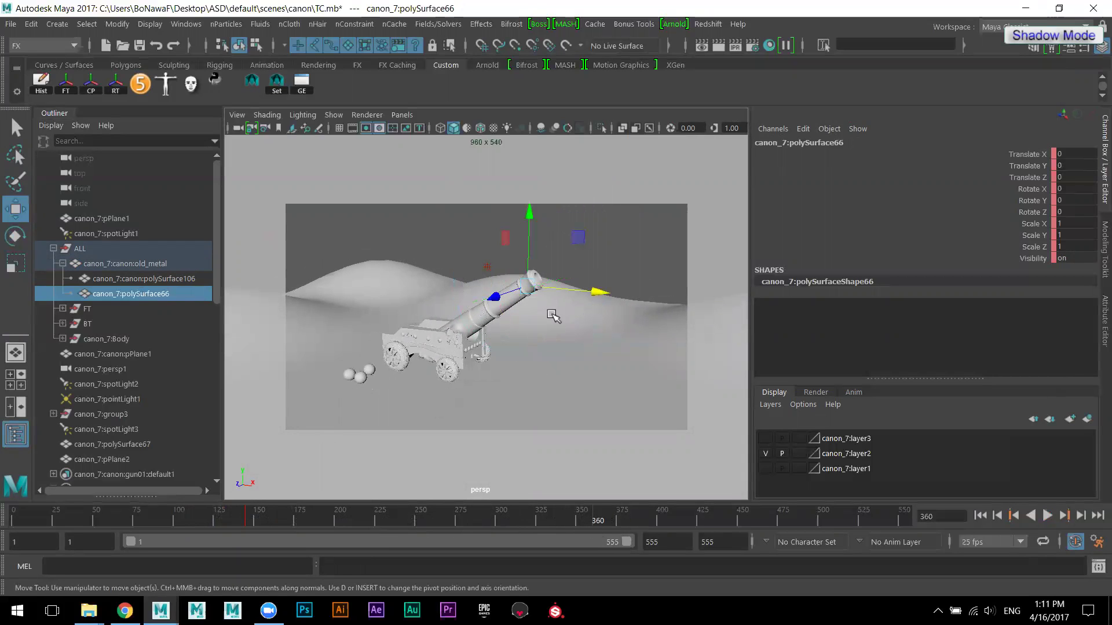
right_click_drag(559, 355, 454, 305, "alt")
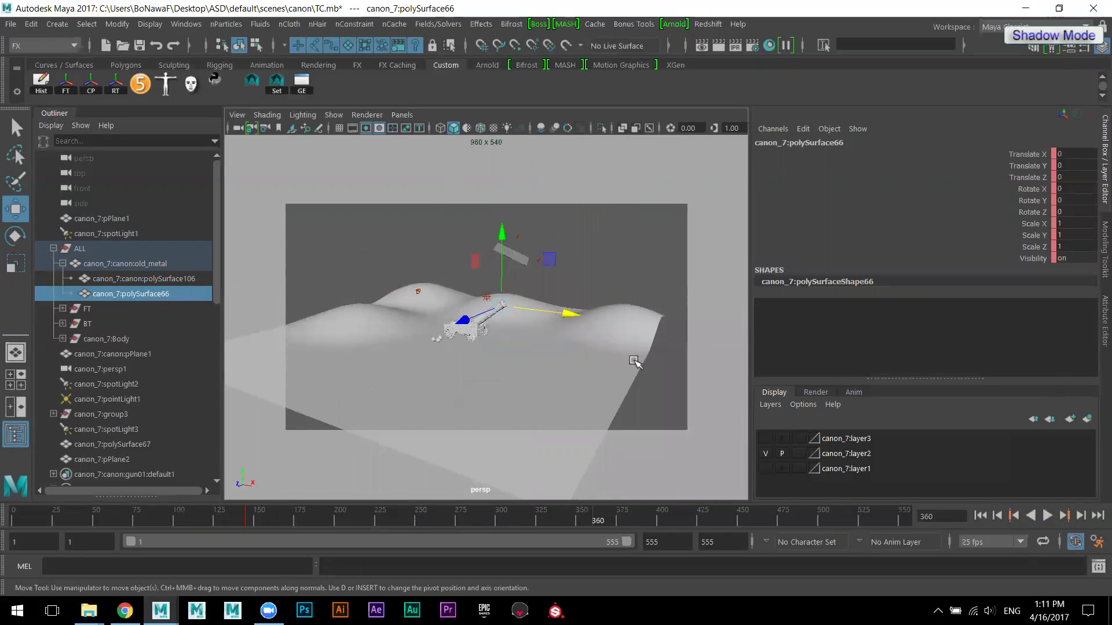
left_click_drag(575, 311, 732, 345)
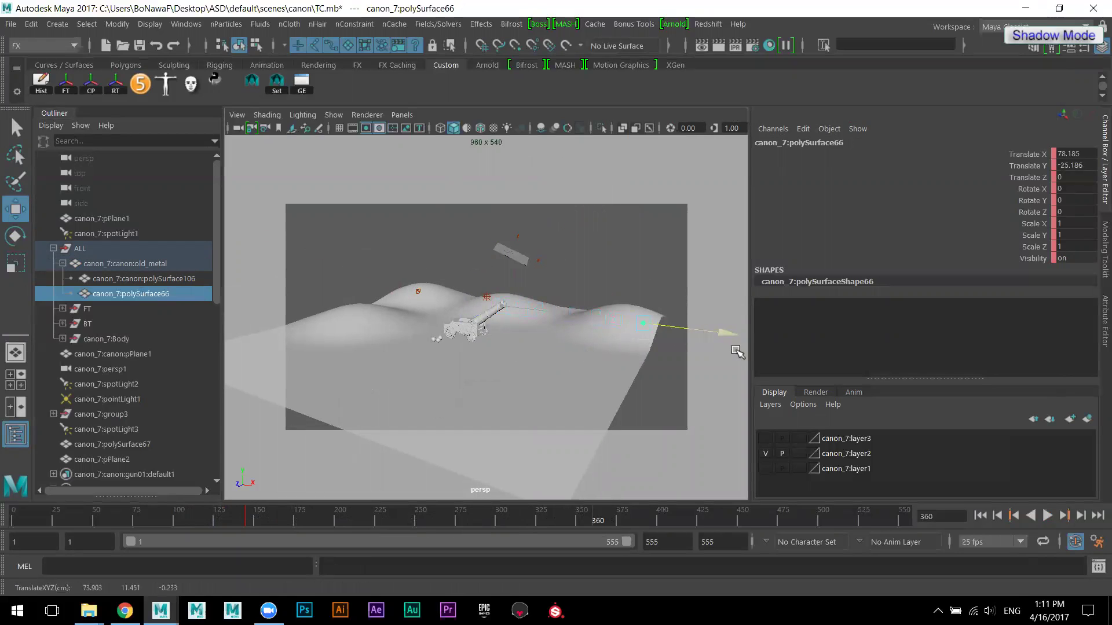
- Lower polySurface66 to about ground level beyond the terrain's edge at frame 360, and select the ground plane canon_7:pPlane1
middle_click_drag(650, 367, 537, 363, "alt")
left_click_drag(536, 363, 552, 356, "alt")
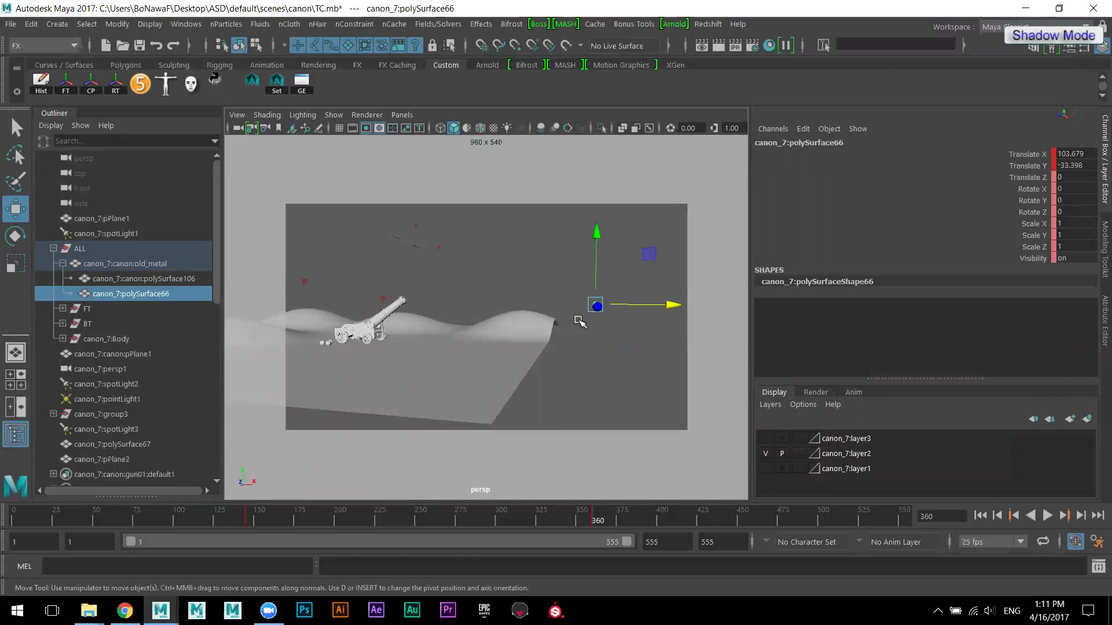
left_click_drag(594, 224, 604, 266)
left_click(514, 362)
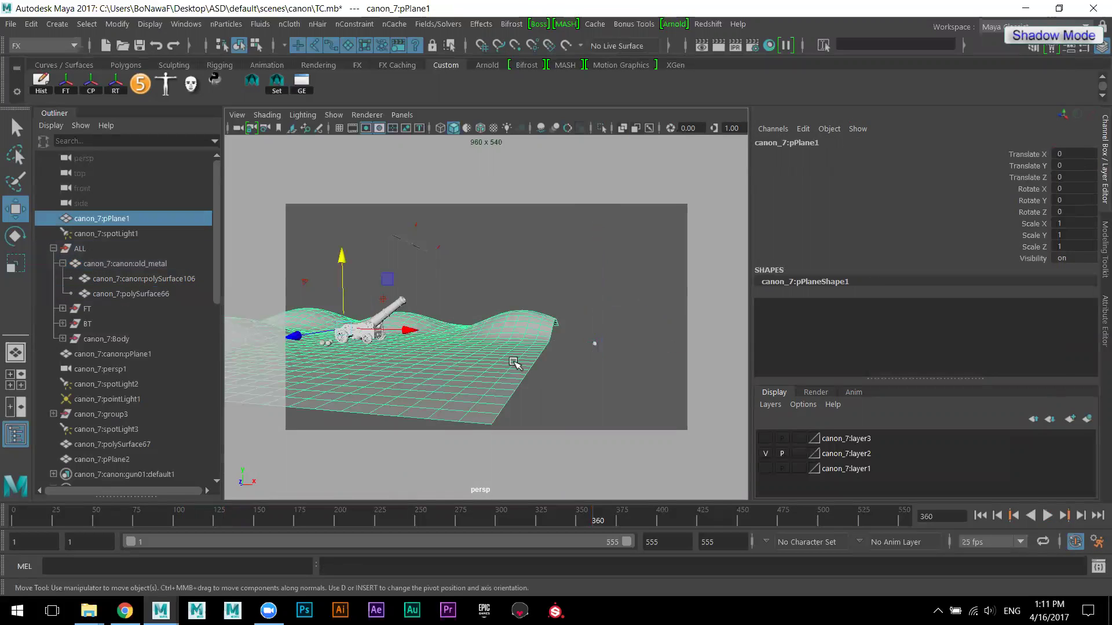
- Scale the ground plane along X to about 2.413 so it extends past the cannonball's landing area
key("r")
left_click_drag(413, 342, 492, 348)
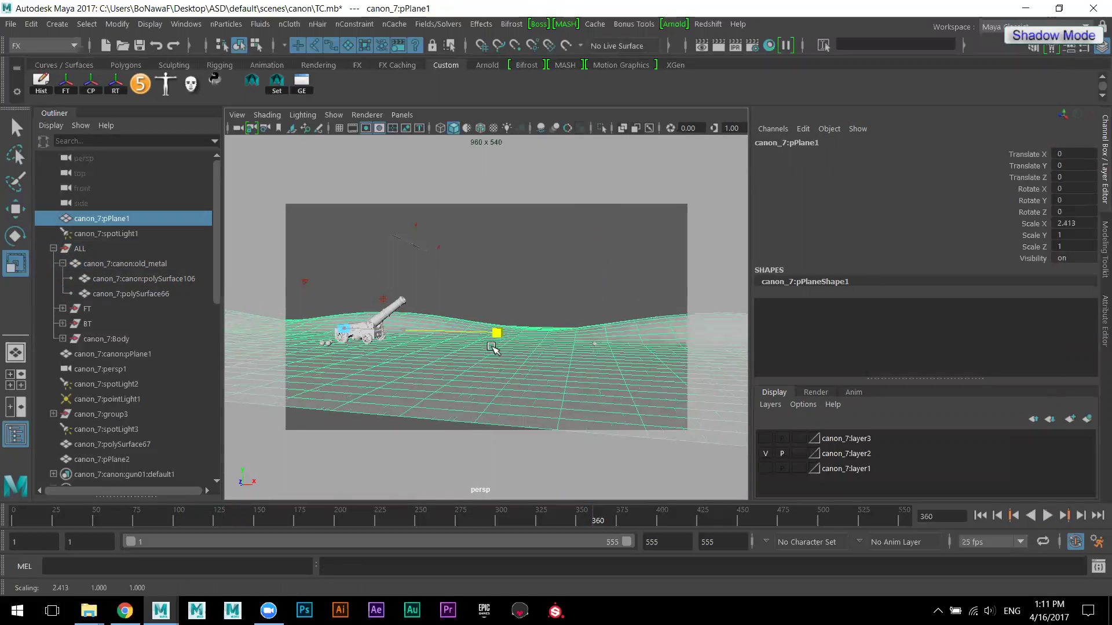
- Frame the cannonball on the ground in the perspective view to inspect it up close, and deselect it
left_click(598, 346)
key("w")
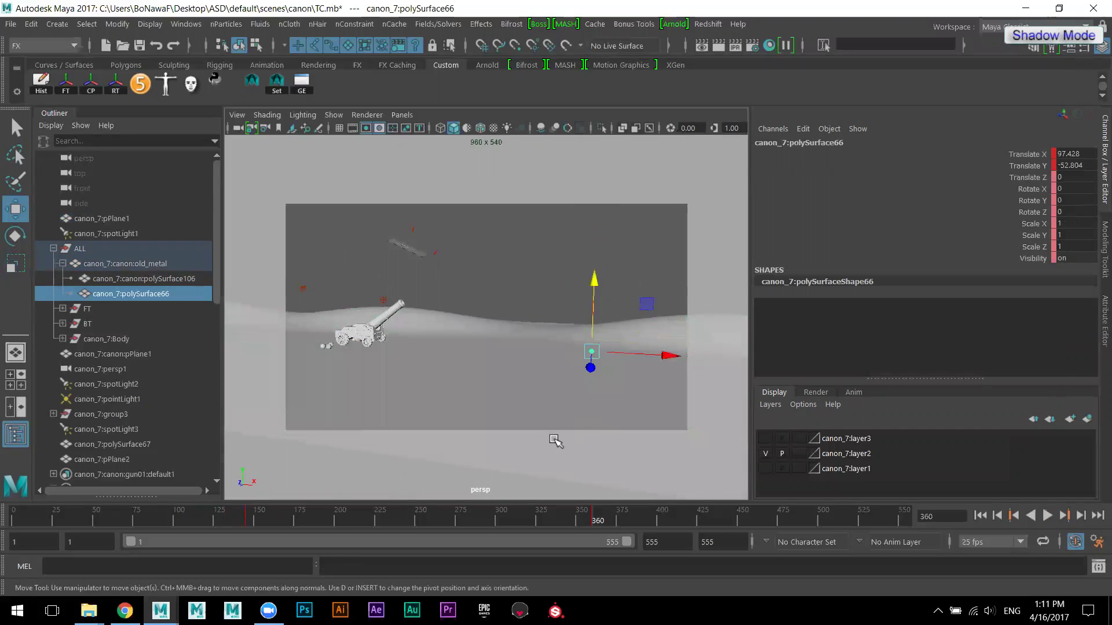
left_click_drag(566, 392, 558, 392, "alt")
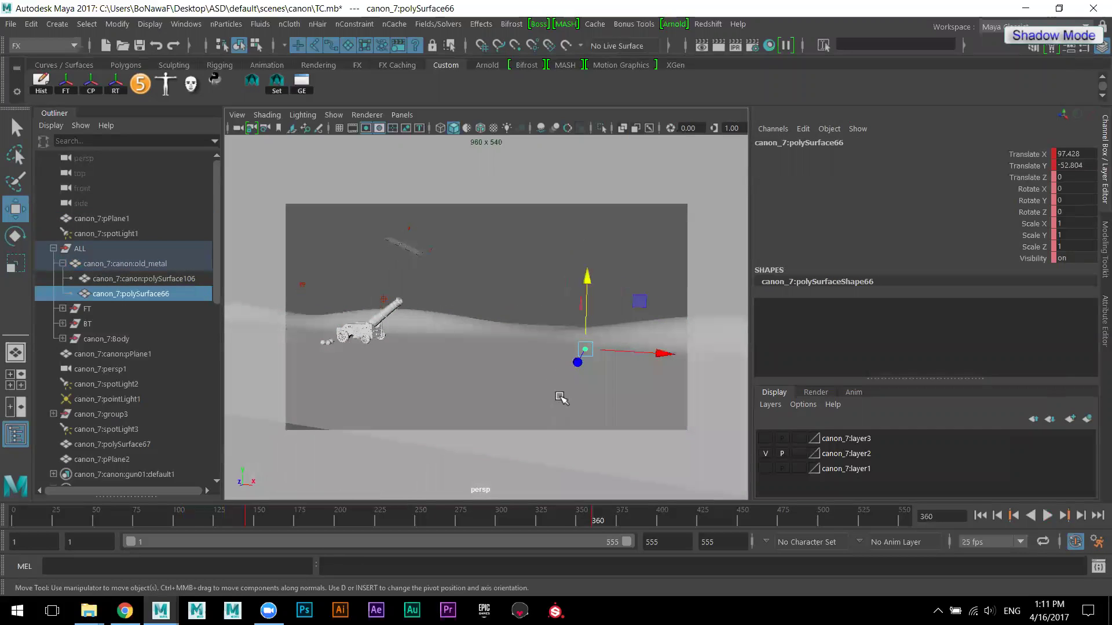
key("f")
left_click_drag(486, 242, 559, 231)
left_click(577, 249)
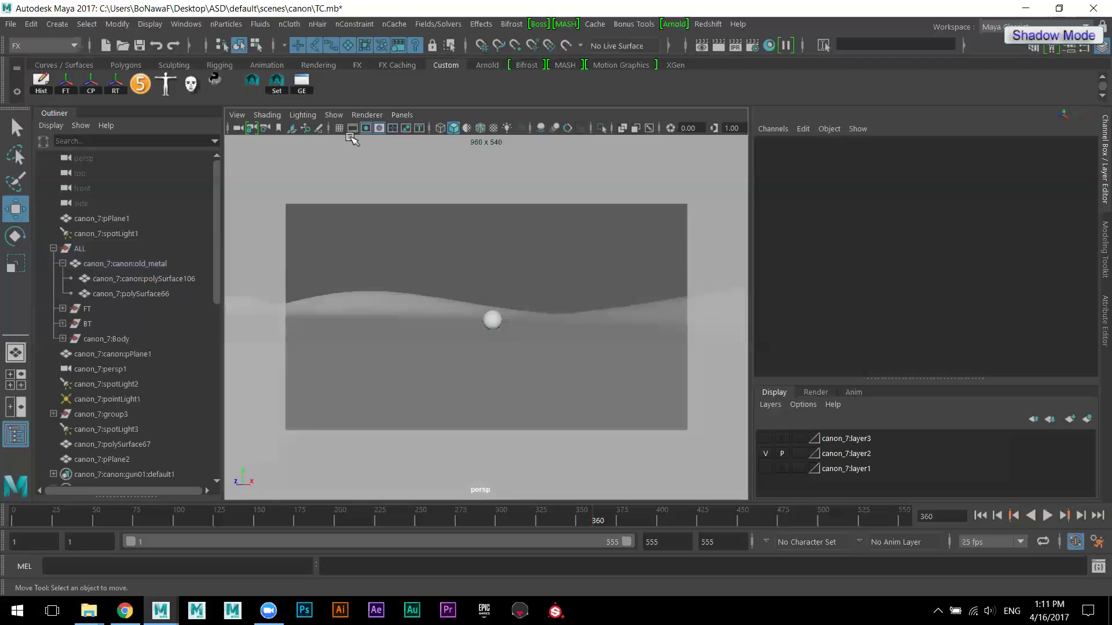
- Hide the gate mask and resolution gate, and widen the perspective viewport
left_click(379, 127)
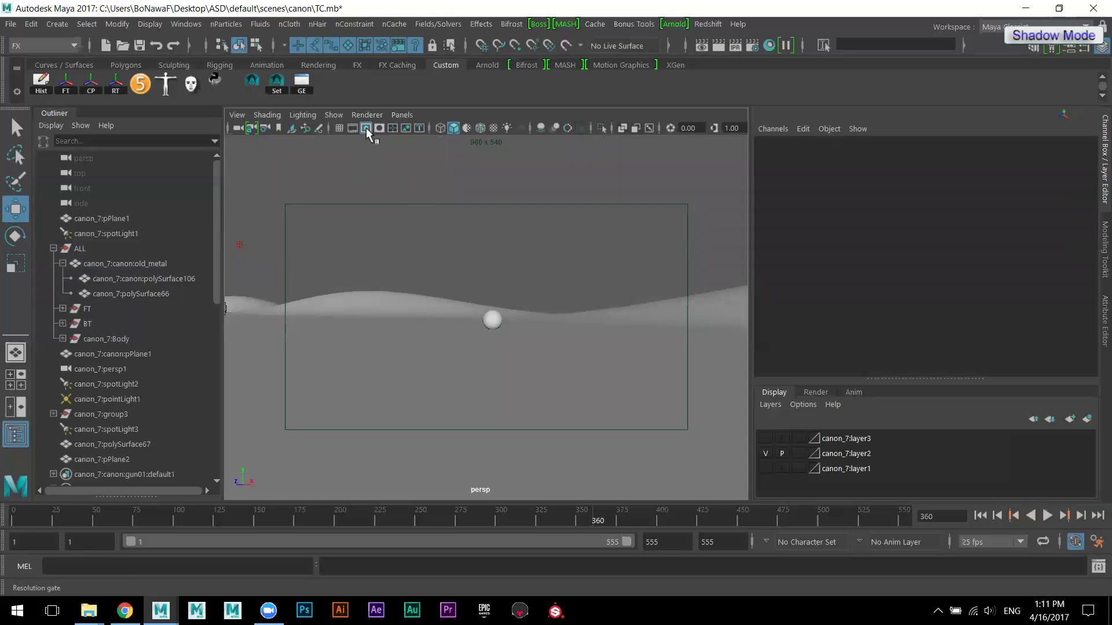
left_click(367, 132)
mouse_move(564, 330)
middle_mouse_down("alt")
mouse_move(489, 321)
mouse_move(552, 335)
middle_mouse_up("alt")
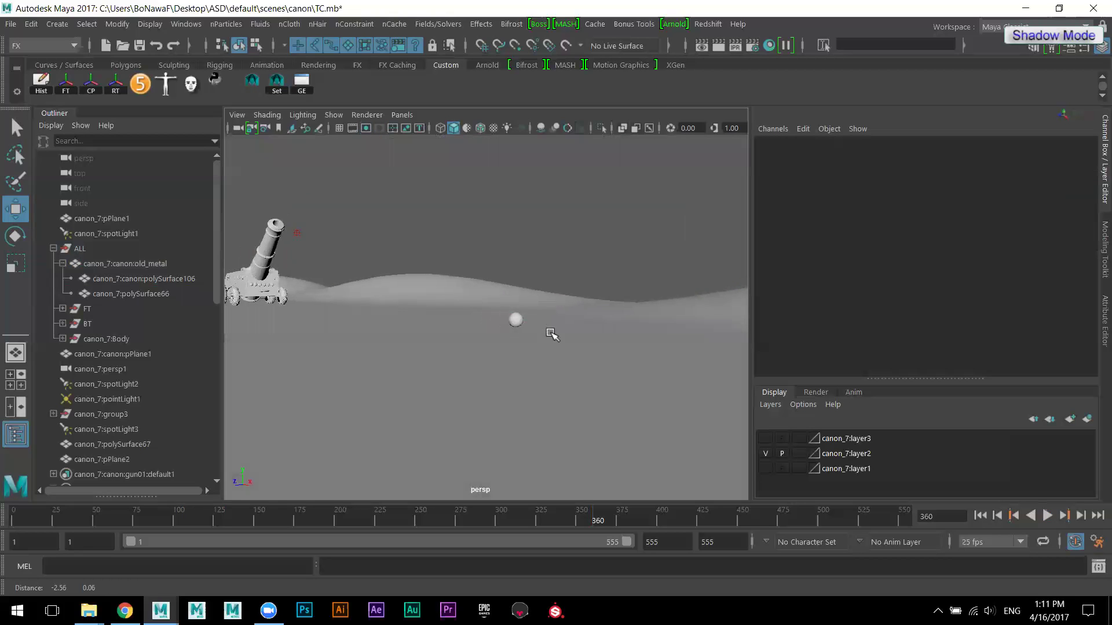
left_click_drag(750, 308, 1006, 307)
middle_click_drag(625, 402, 556, 374, "alt")
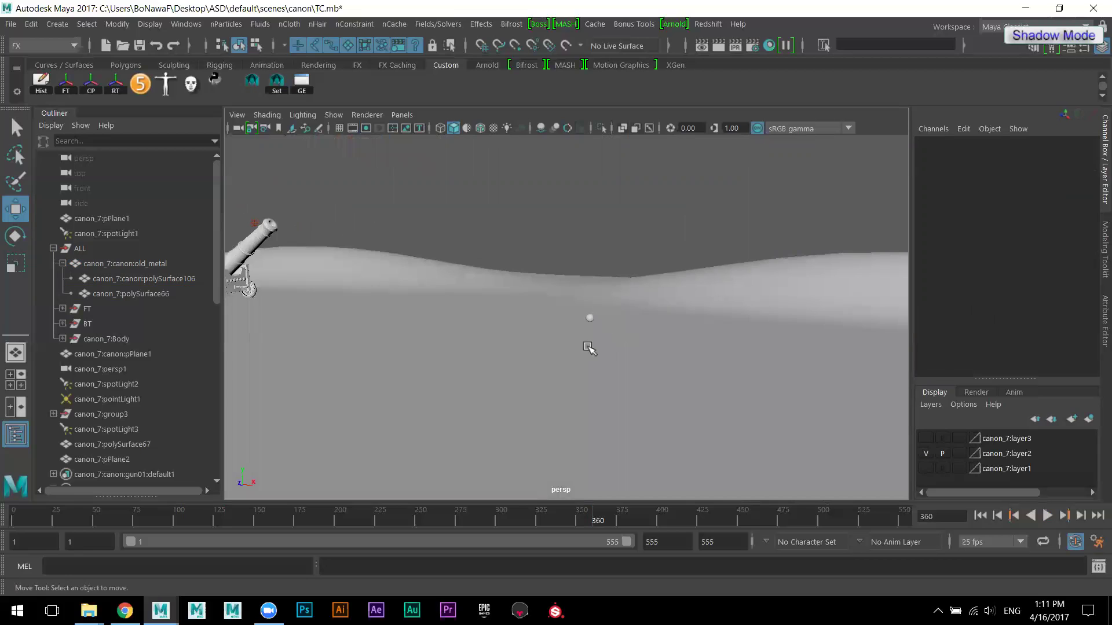
- Play the shot from around frame 145 to review the cannonball leaving the barrel
key("alt+v")
left_click_drag(212, 514, 246, 514)
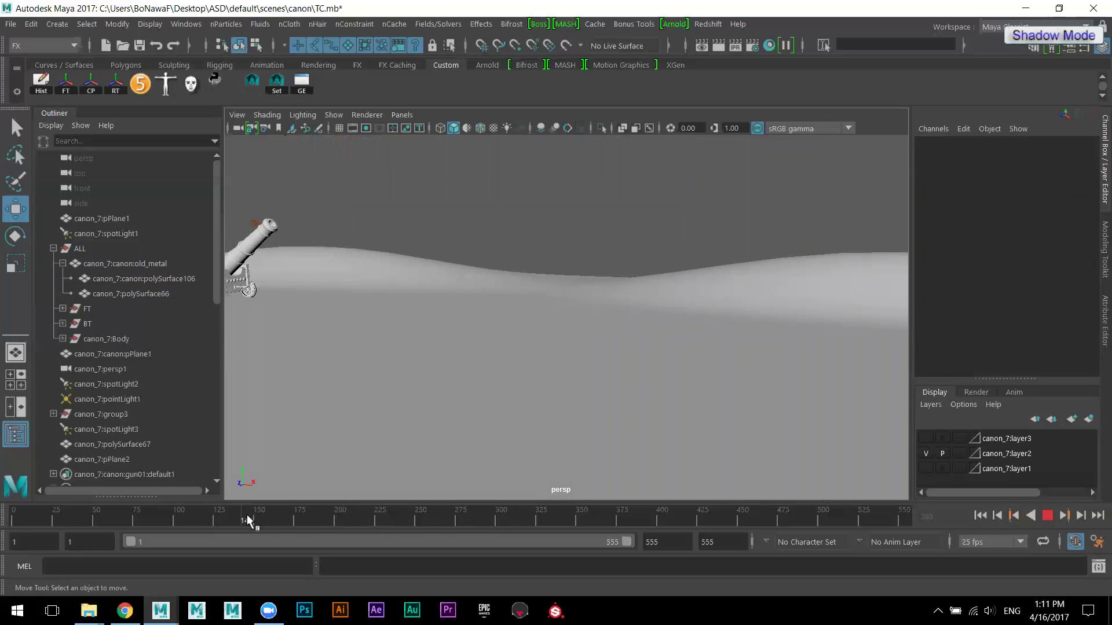
key("alt+v")
middle_click_drag(368, 385, 527, 380, "alt")
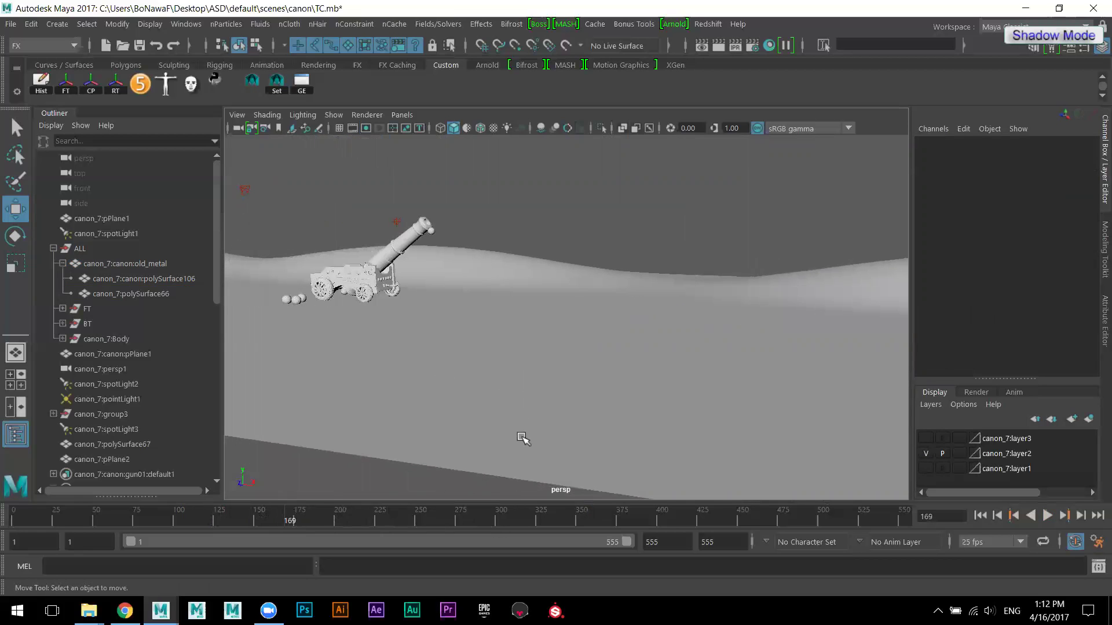
- At frame 190, raise the cannonball above the cannon's muzzle to a Translate Y of about 1.805
mouse_move(313, 512)
left_mouse_down()
mouse_move(248, 521)
mouse_move(329, 521)
mouse_move(227, 517)
mouse_move(319, 524)
left_mouse_up()
left_click(460, 238)
left_click_drag(461, 172, 461, 144)
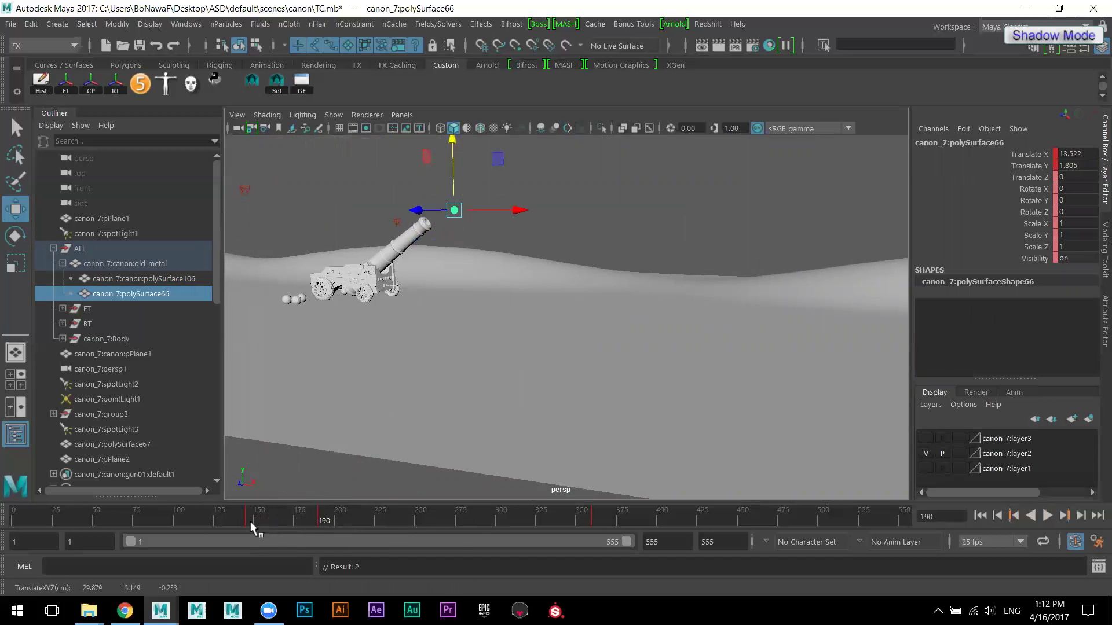
- Review the launch motion and raise the cannonball further at frame 190, to a Translate Y of about 3.136
left_click_drag(250, 521, 233, 520)
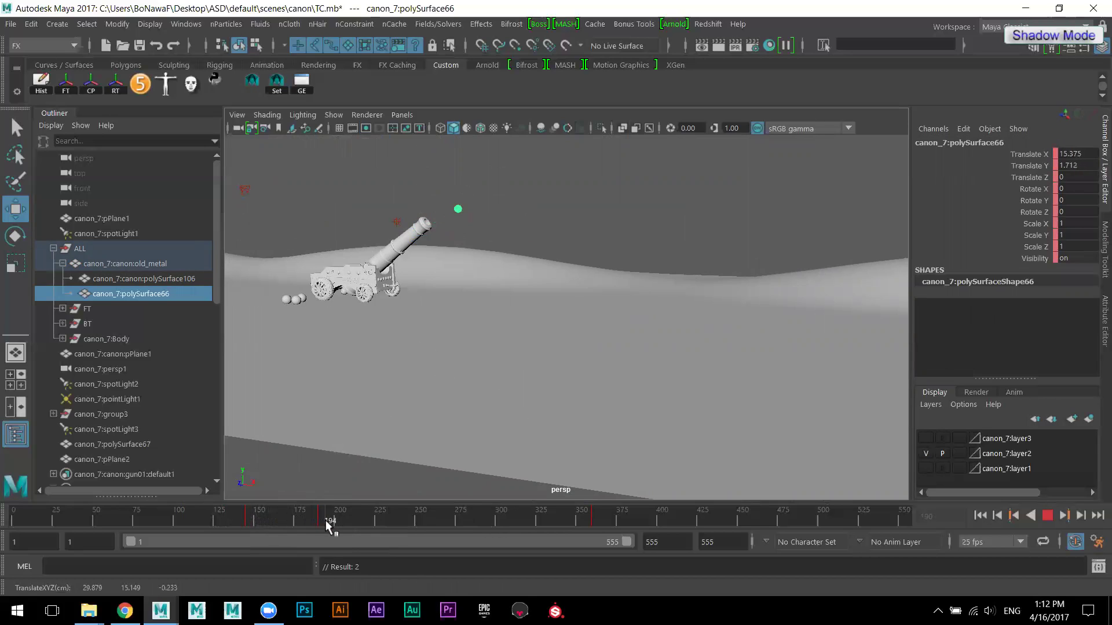
left_click_drag(328, 520, 325, 520)
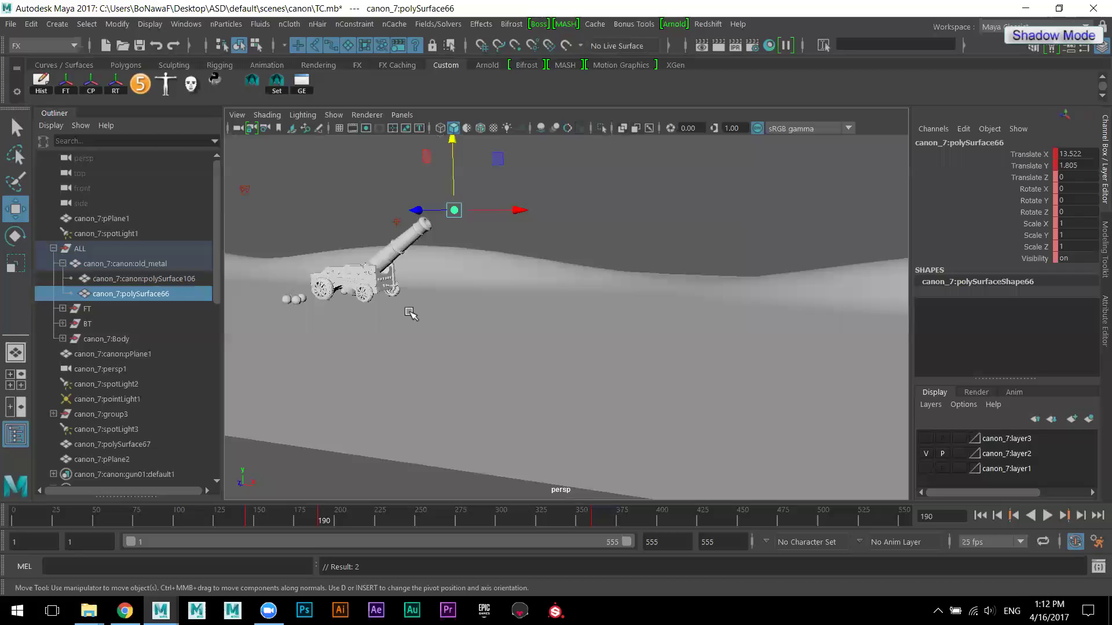
left_click_drag(452, 152, 452, 146)
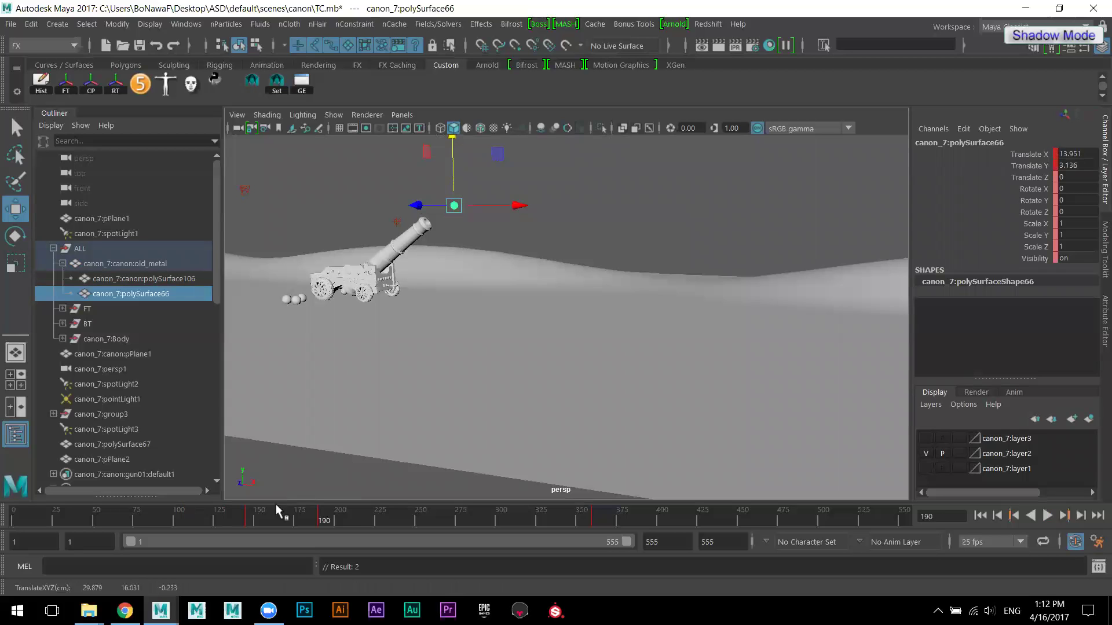
- At frame 271, raise the cannonball to a Translate Y of about 8.014 and scrub the timeline to check its arc
left_click_drag(213, 513, 347, 518)
left_click_drag(421, 517, 319, 523)
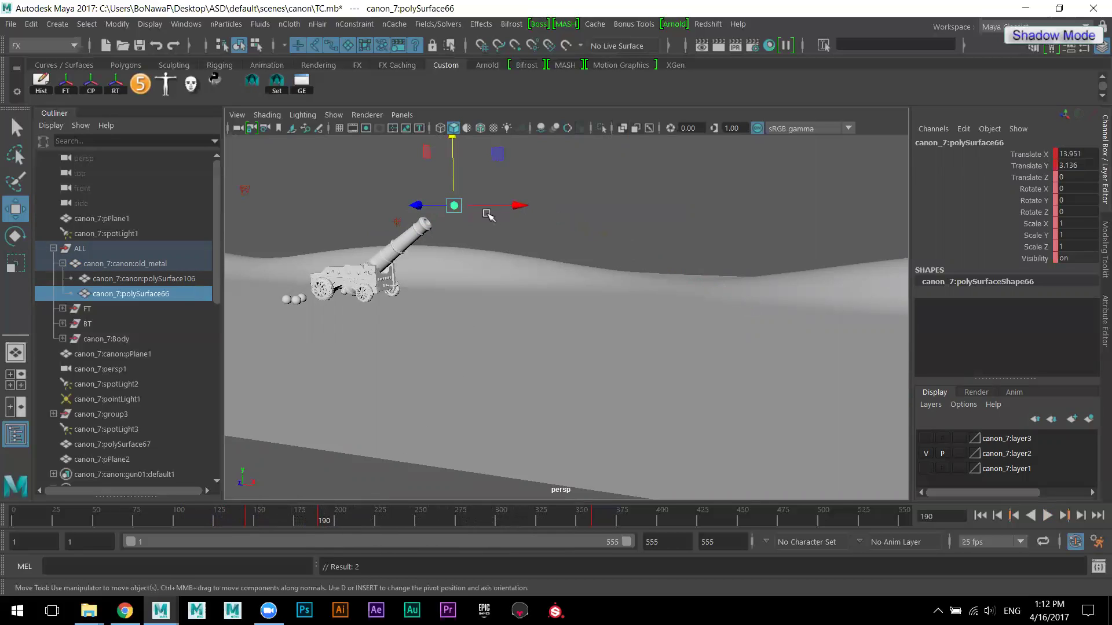
left_click(448, 517)
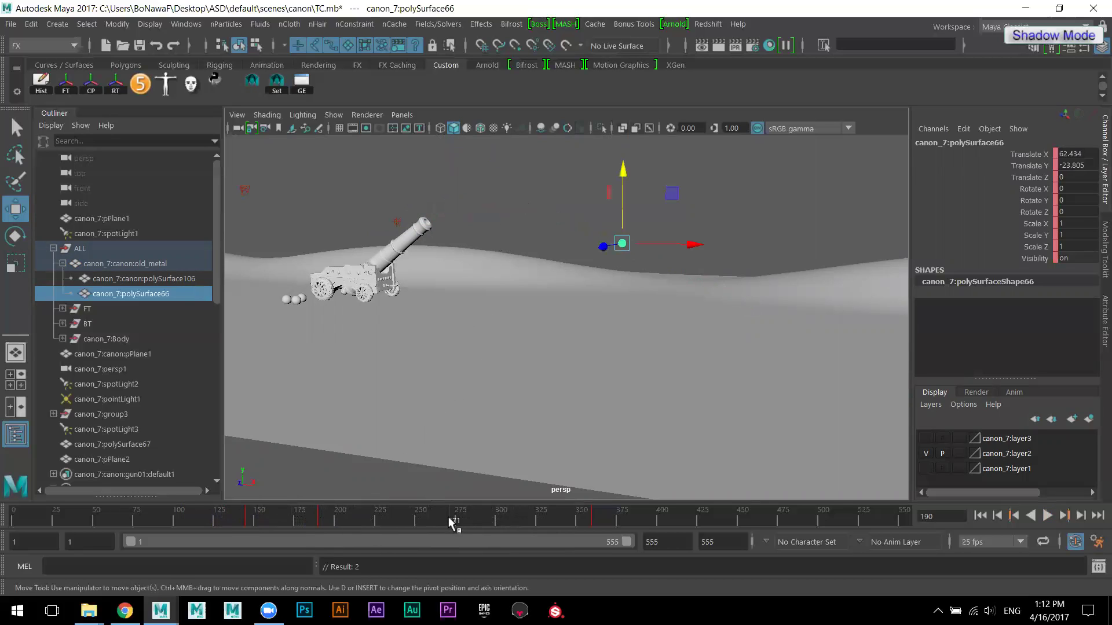
left_click_drag(620, 172, 633, 79)
middle_click_drag(625, 191, 635, 232, "alt")
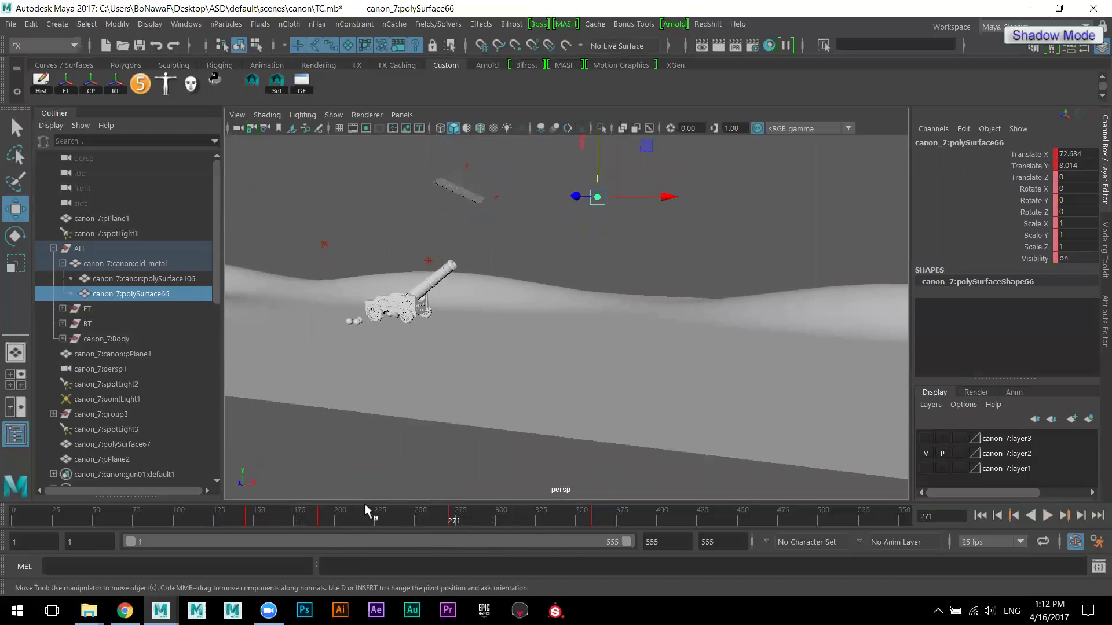
left_click_drag(217, 517, 502, 520)
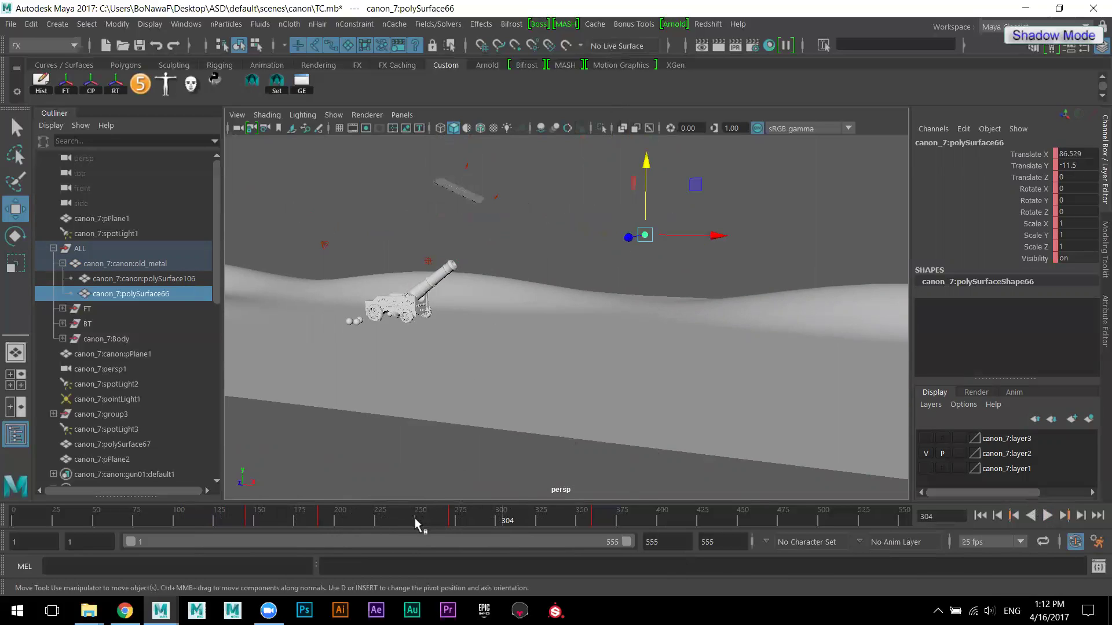
- Switch to File Explorer to view the canon-81 fluid cache folder, and return to Maya with the cannonball deselected
mouse_move(88, 611)
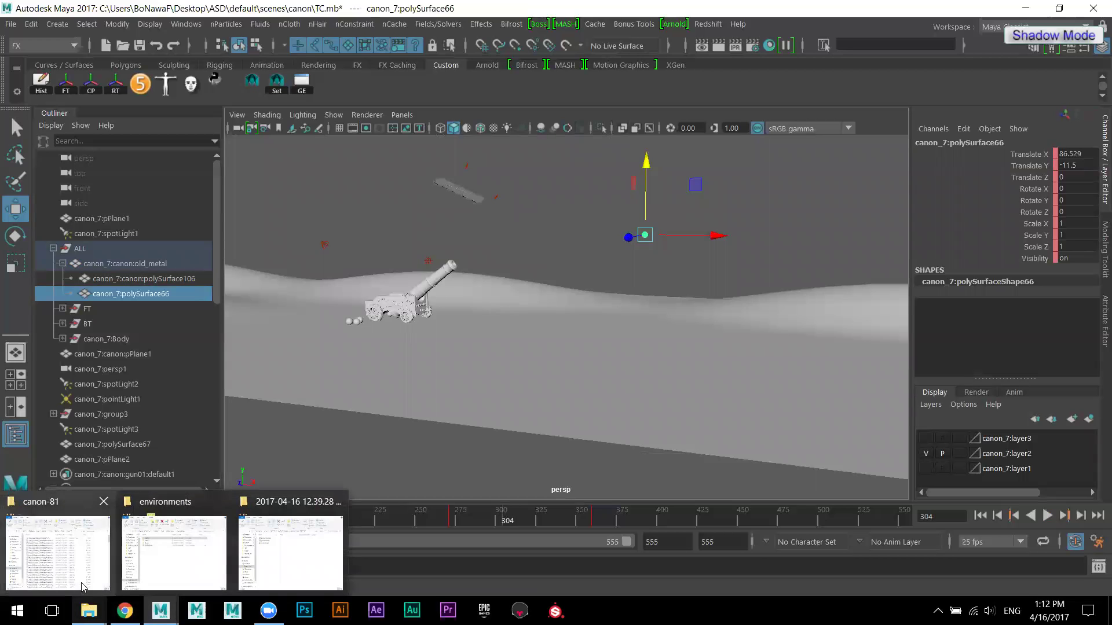
left_click(58, 550)
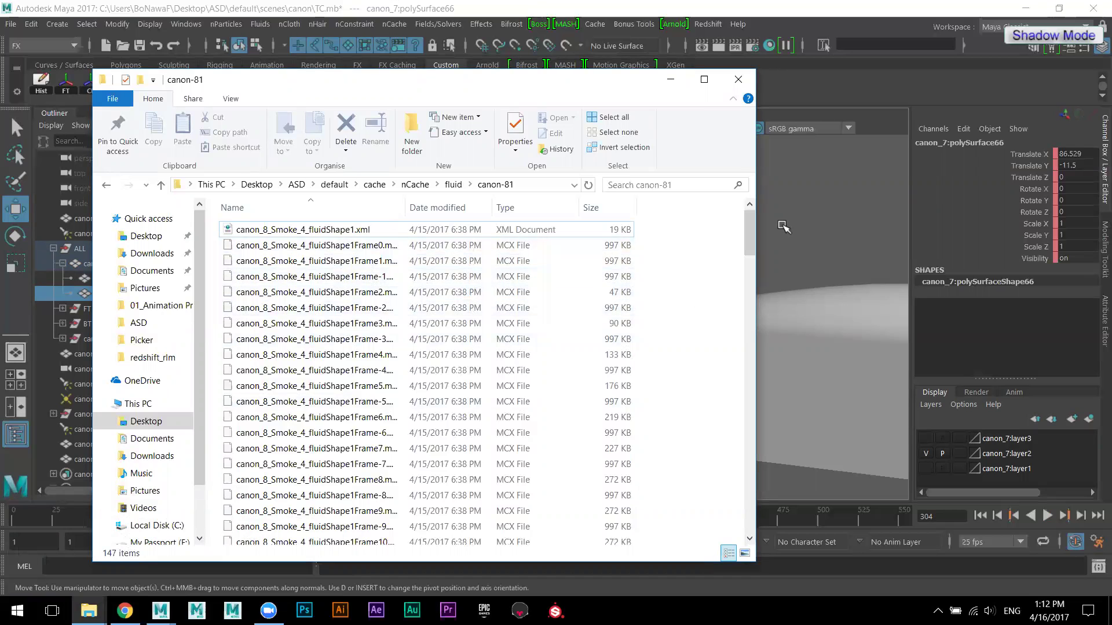
left_click(810, 154)
- Open the Script Editor and save the TC.mb scene
left_click(1098, 567)
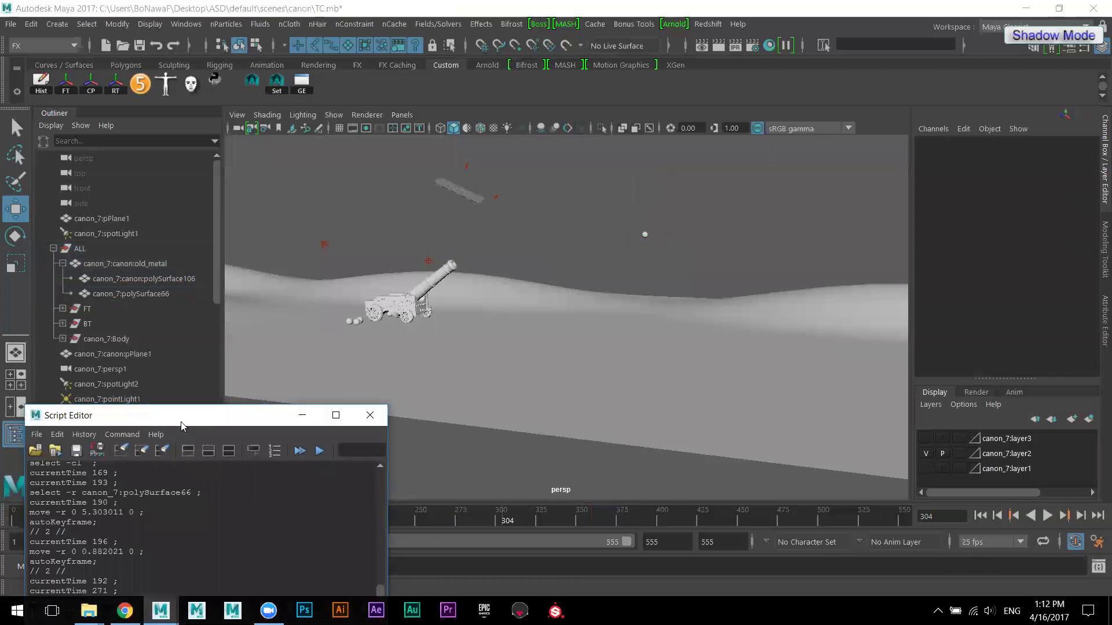
left_click(139, 45)
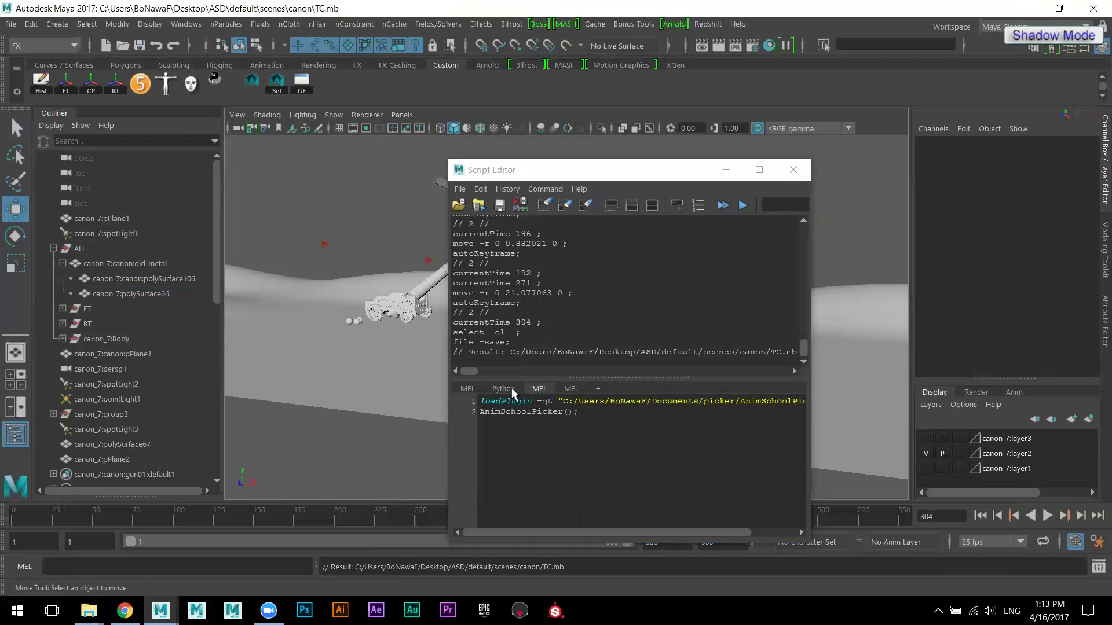
- Look through the existing script tabs and add a new empty MEL tab
left_click(569, 388)
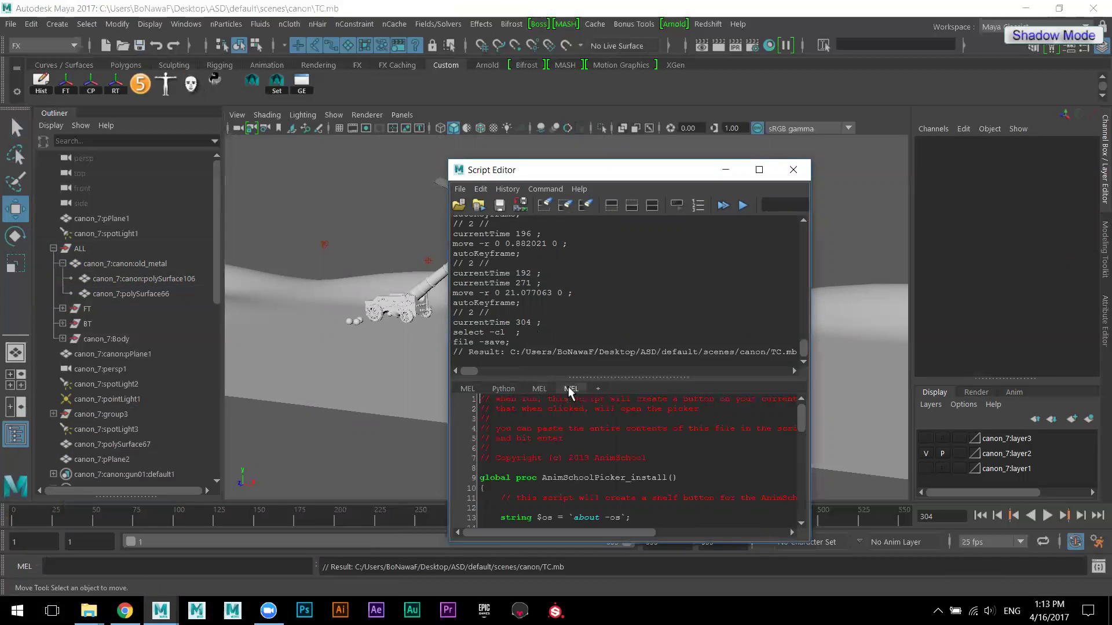
left_click(465, 387)
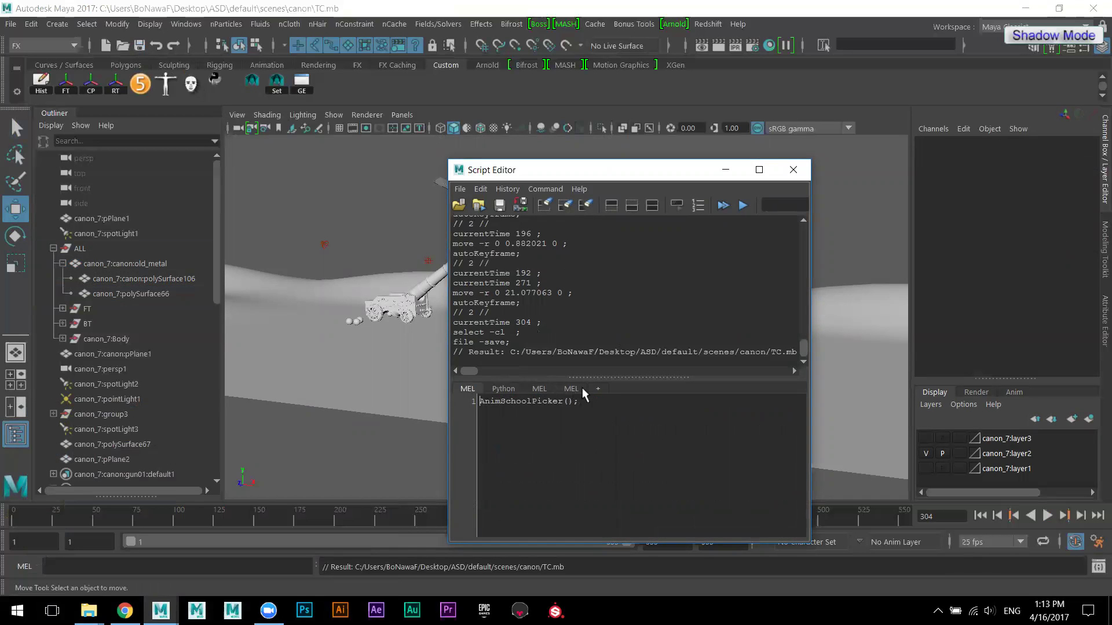
left_click(600, 387)
left_click(495, 308)
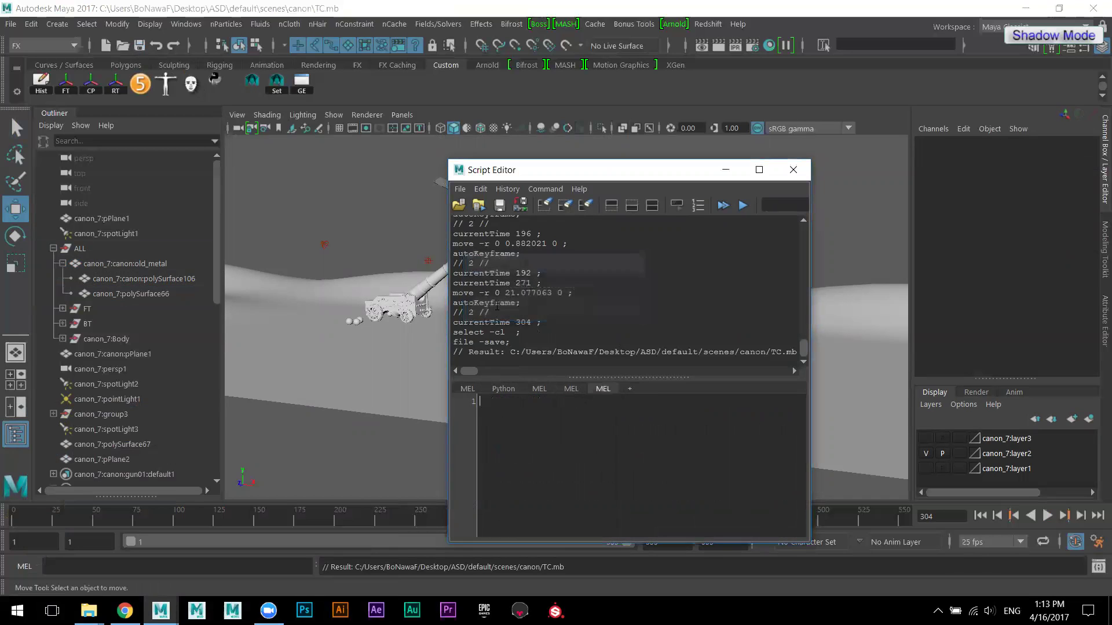
- Load tweenMachine.mel into the new MEL tab and execute the whole script
left_click(479, 206)
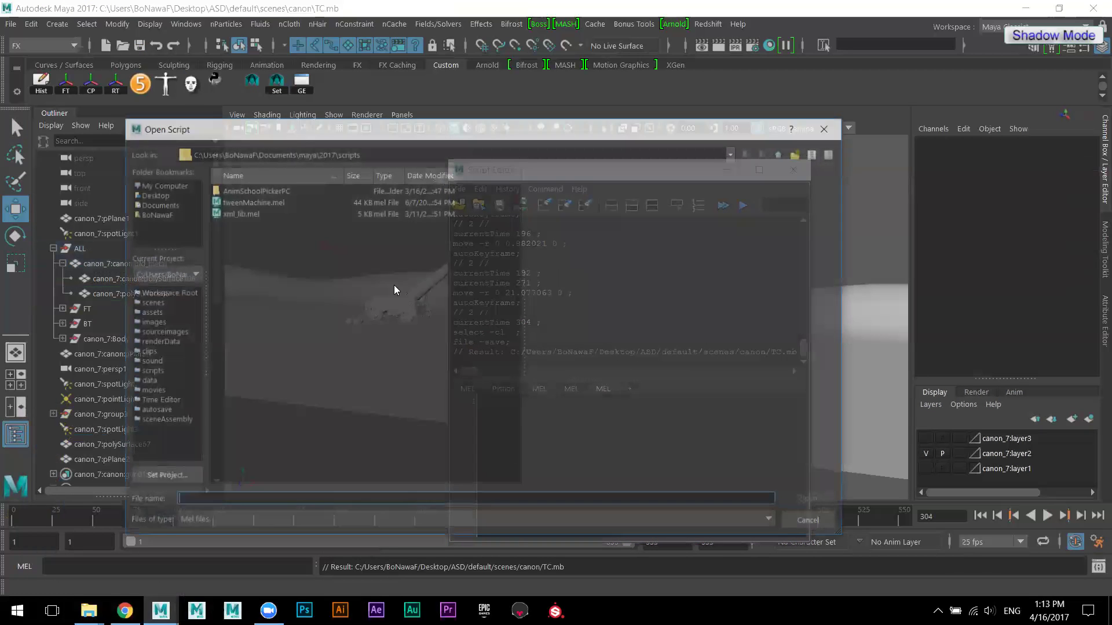
double_click(236, 201)
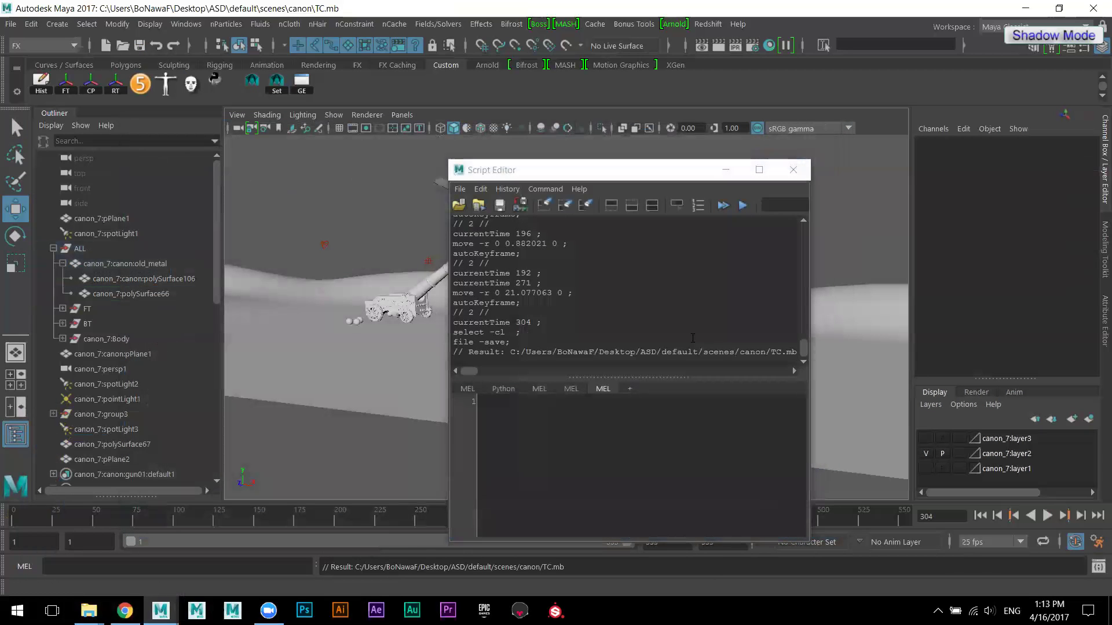
key("ctrl+a")
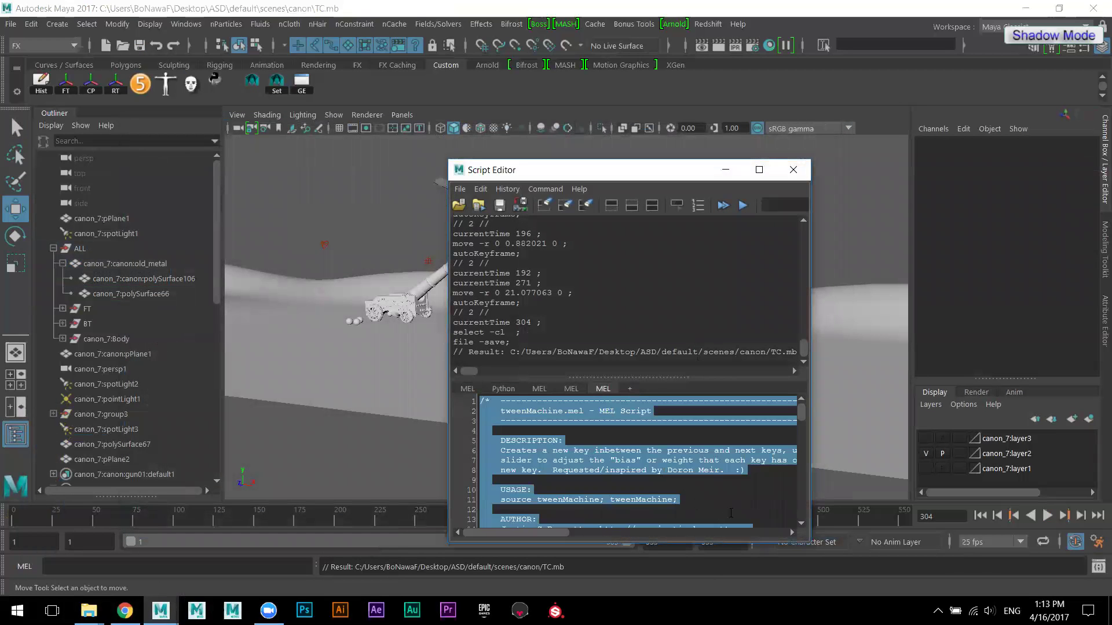
left_click(744, 205)
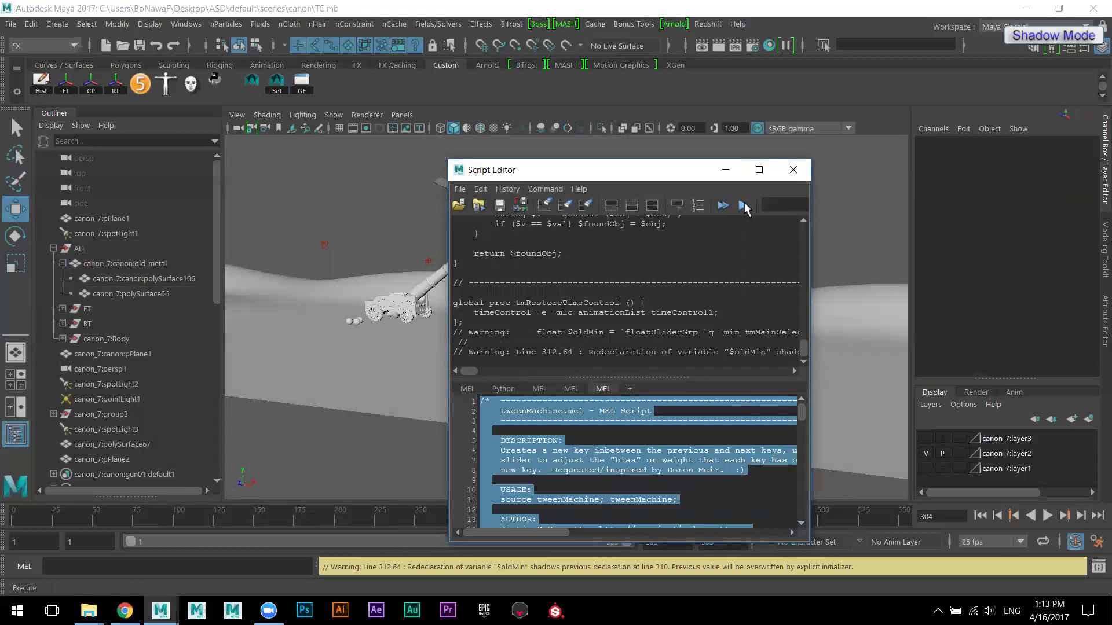
- Execute only the "source xml_lib.mel;" line of the tweenMachine script
left_click(680, 451)
scroll(676, 451, "down", 15)
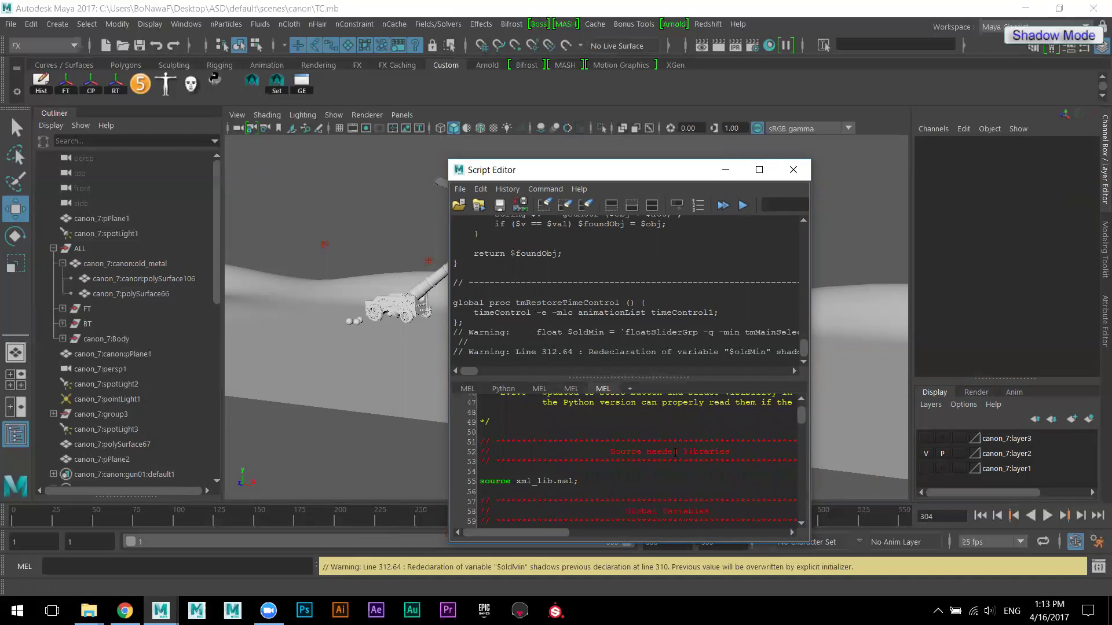
left_click_drag(580, 482, 461, 486)
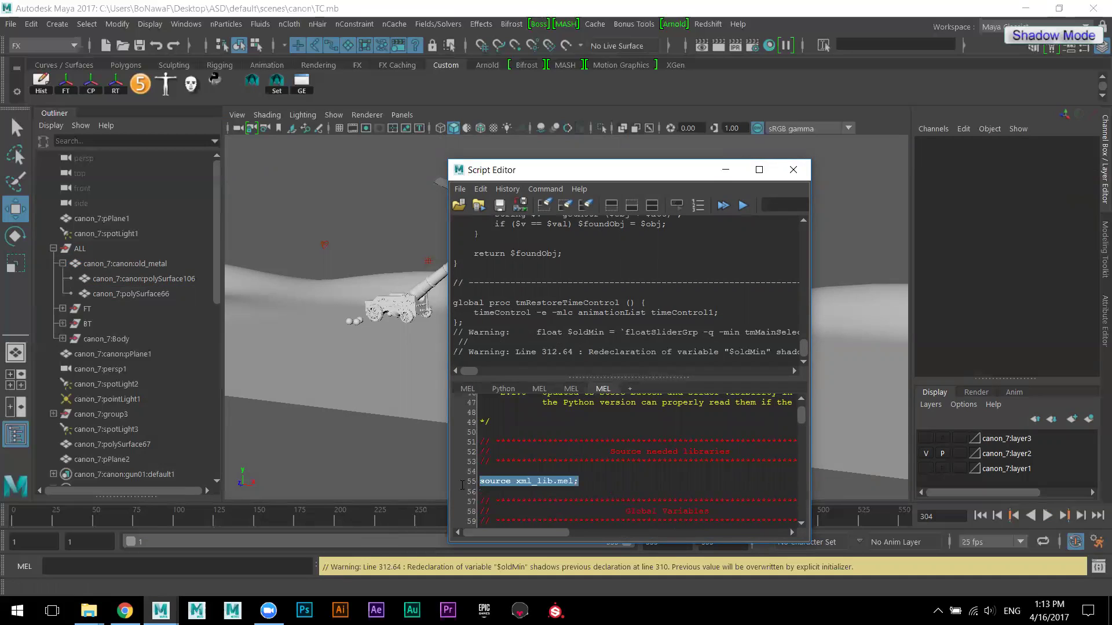
left_click(742, 206)
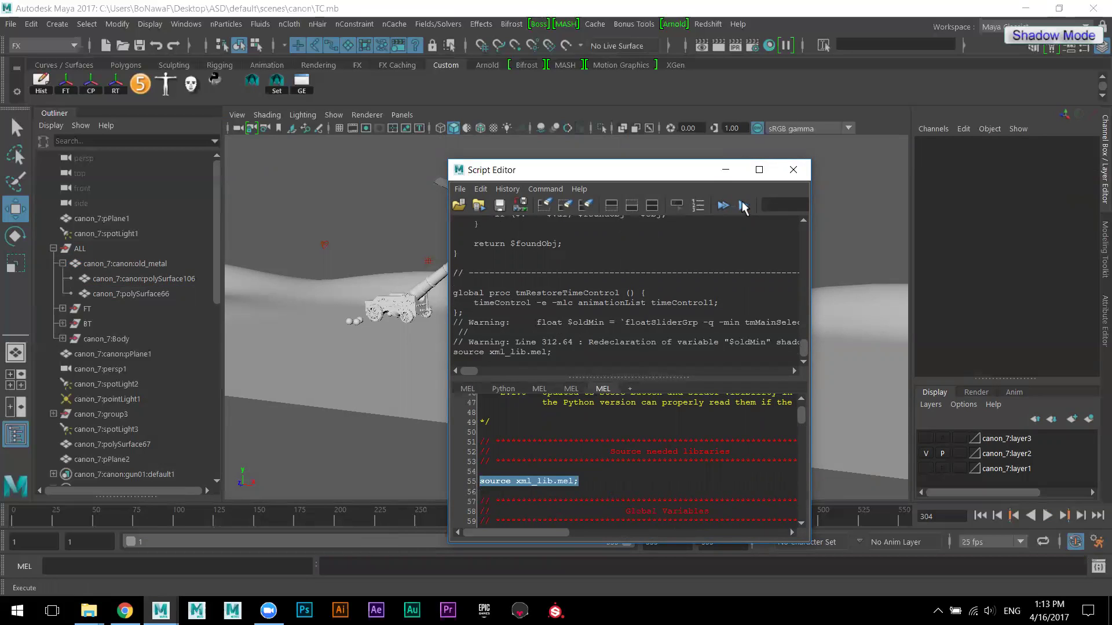
left_click(743, 207)
left_click(743, 206)
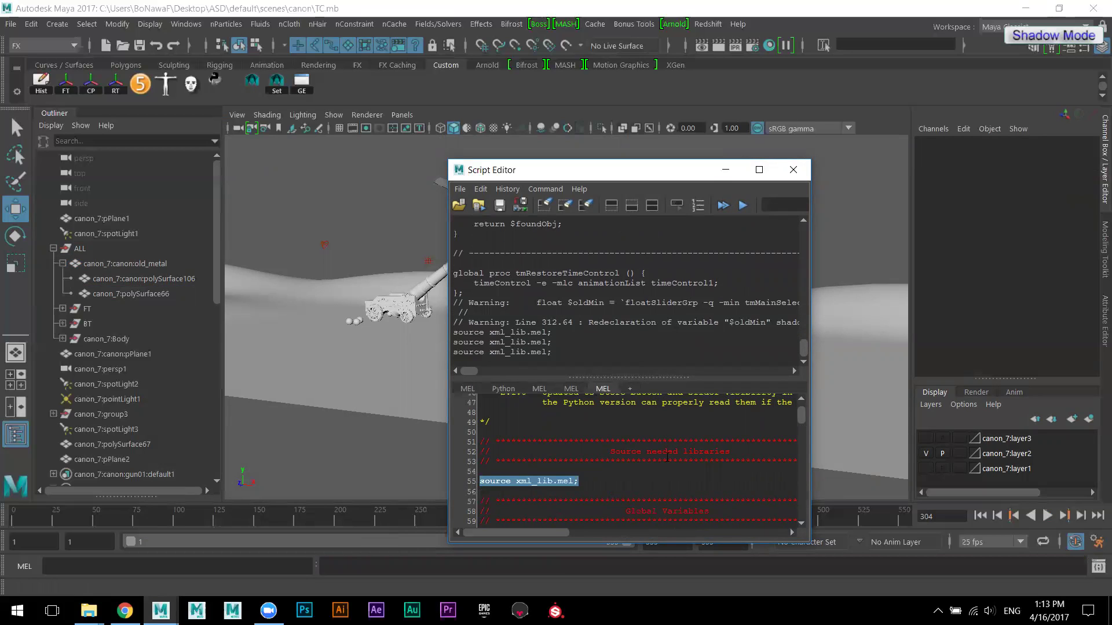
- Execute the tweenMachine procedure name from the script to launch the tweenMachine tool
scroll(667, 457, "down", 4)
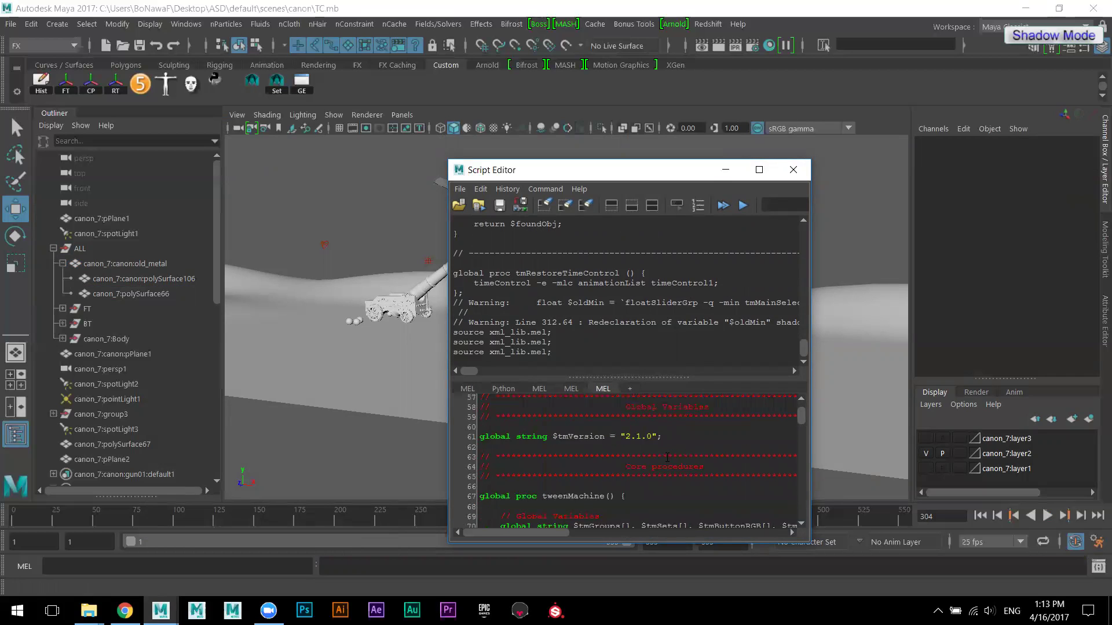
scroll(667, 457, "down", 2)
double_click(571, 462)
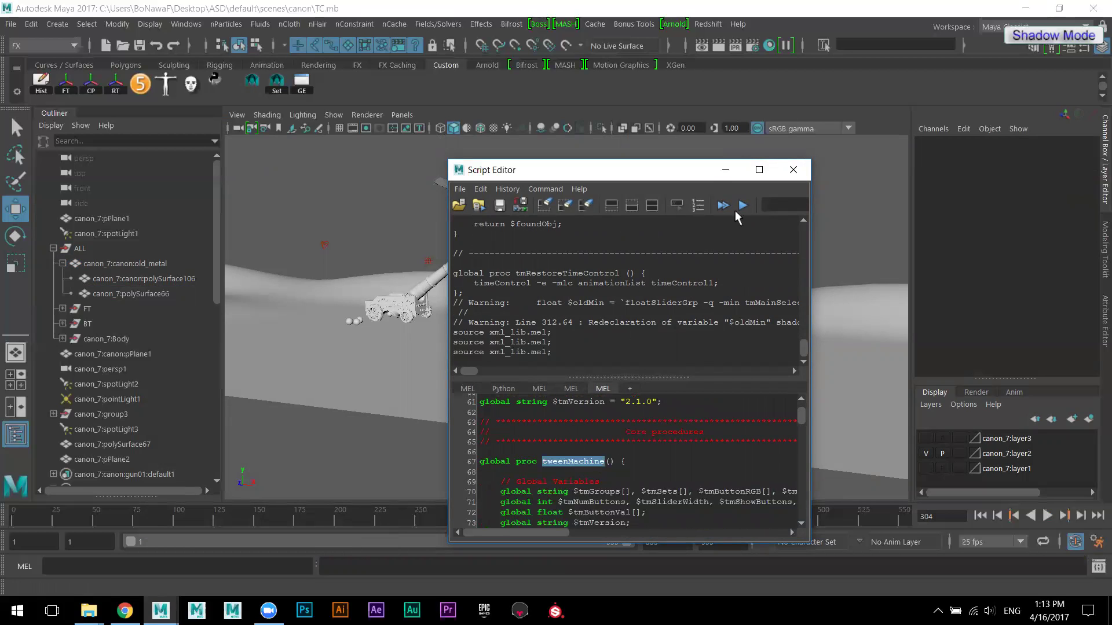
left_click(743, 206)
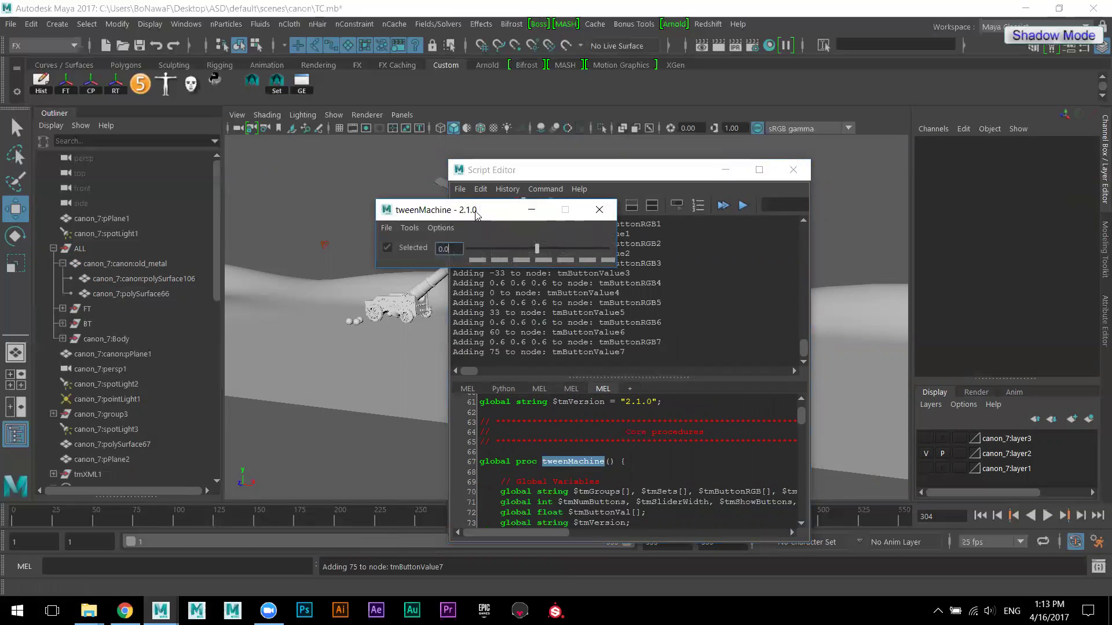
- Move the tweenMachine window to the upper part of the viewport and close the Script Editor
left_click_drag(476, 212, 590, 122)
left_click(481, 171)
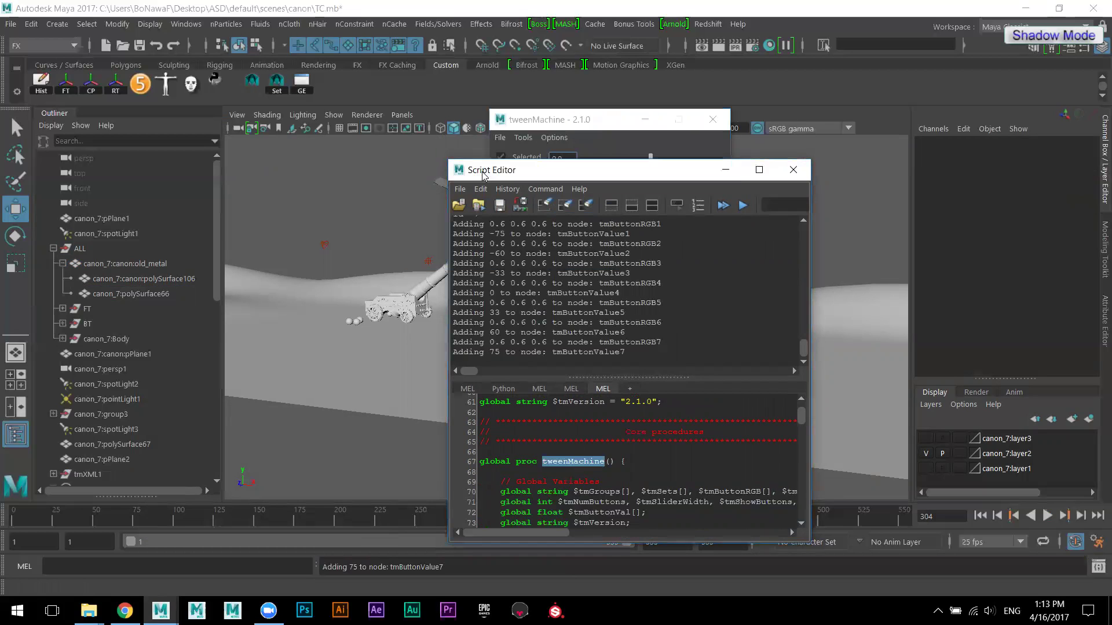
left_click_drag(483, 174, 703, 225)
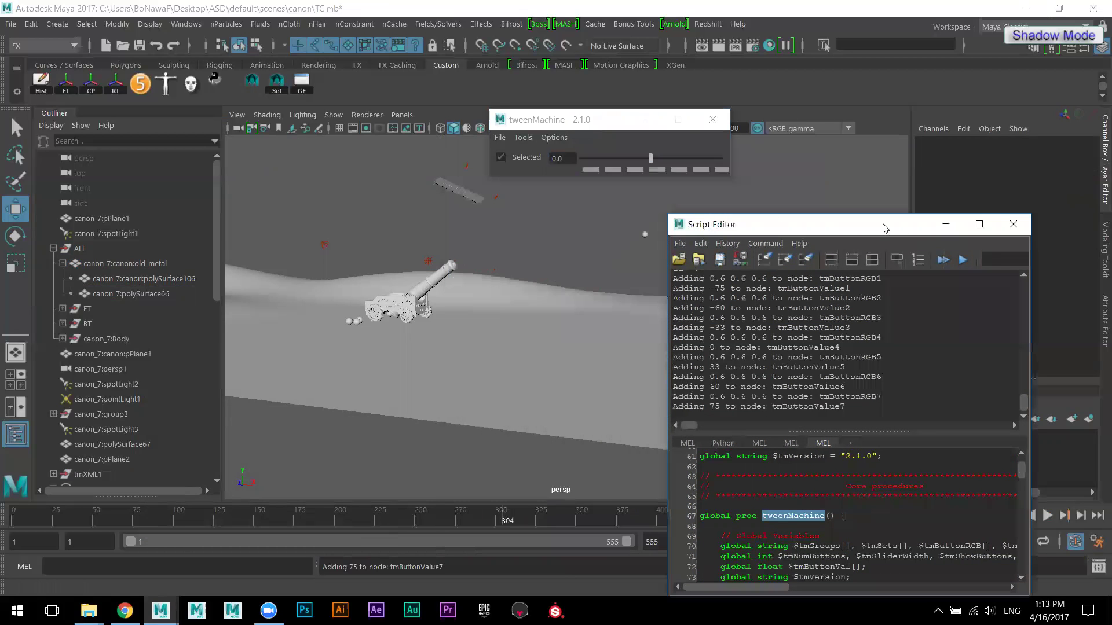
left_click(1017, 223)
- Delete the small floating plane above the cannon together with spotLight2 and spotLight3
left_click_drag(565, 249, 555, 298, "alt")
left_click_drag(419, 218, 523, 285)
left_click_drag(526, 343, 568, 346, "alt")
left_click_drag(649, 288, 629, 326)
left_click_drag(393, 187, 518, 276)
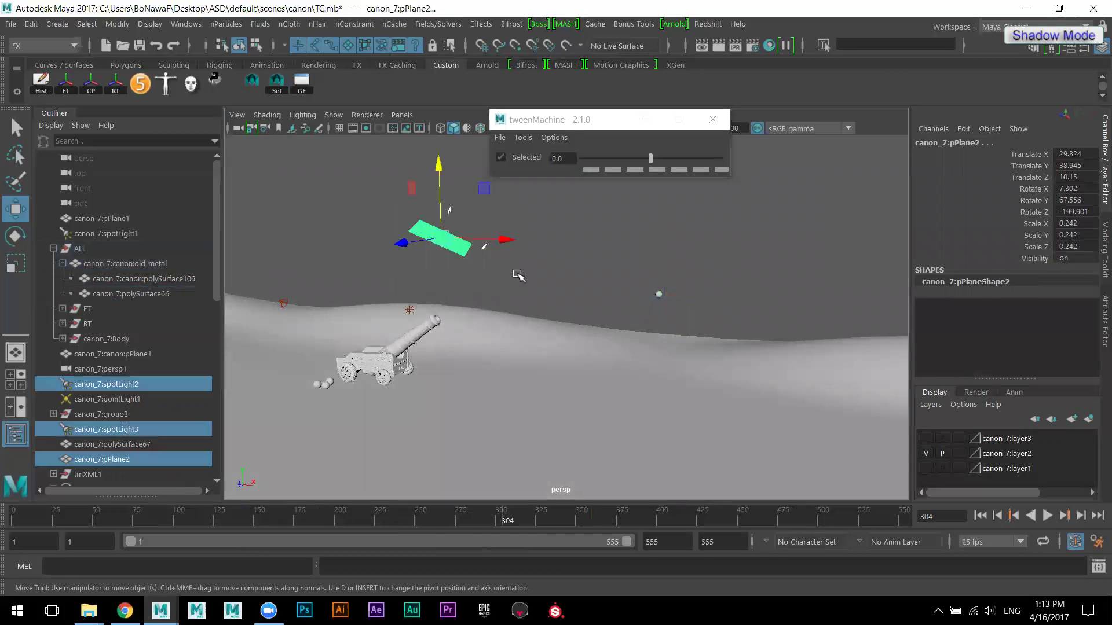
key("Delete")
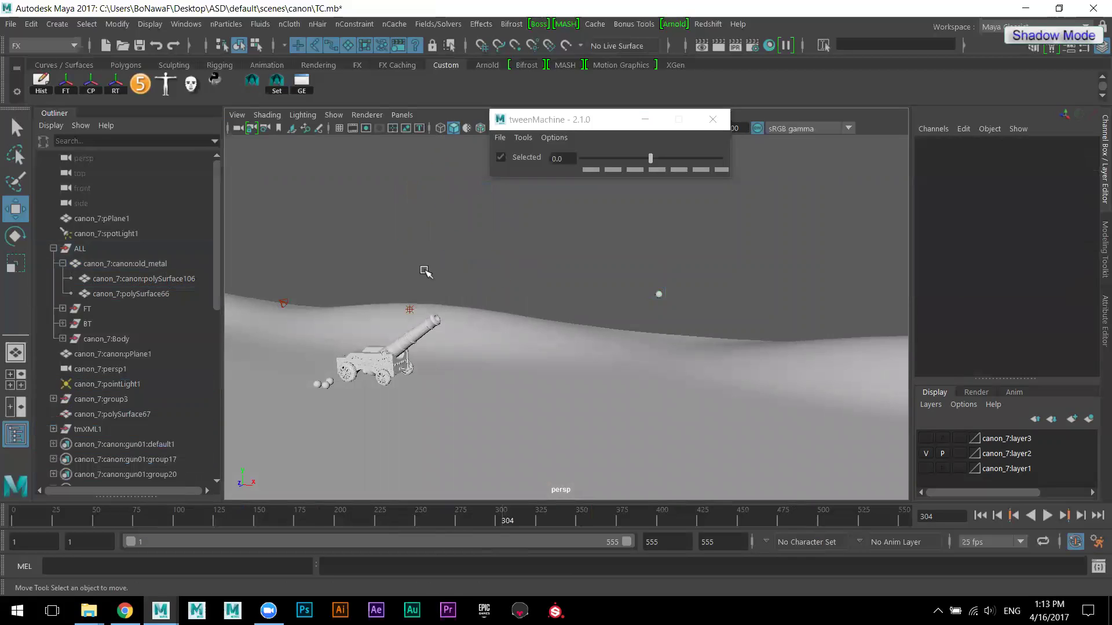
- Delete the remaining lights, pointLight1 and spotLight1, and save the scene
left_click(412, 308)
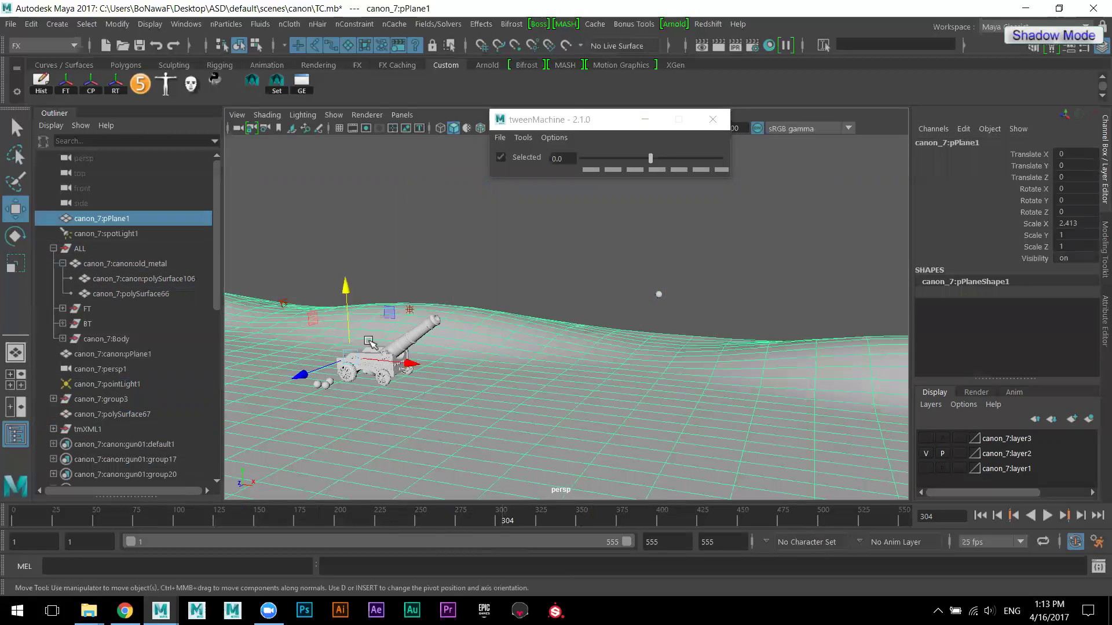
left_click(411, 311)
key("Delete")
left_click(284, 302)
key("Delete")
left_click(137, 44)
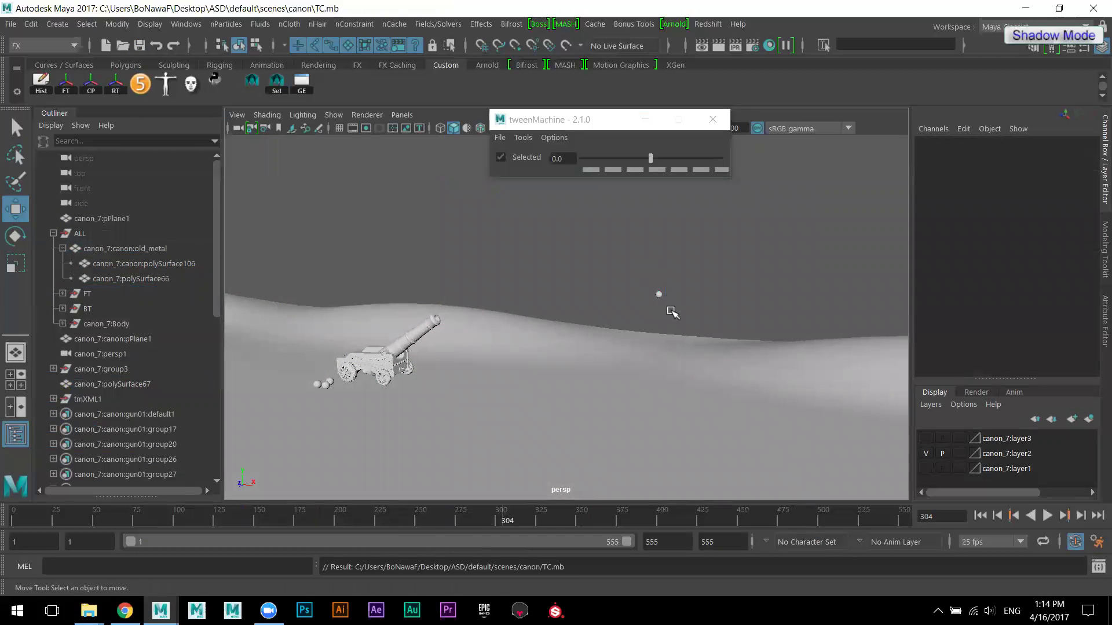
- Select the flying cannonball, show its curves in the Graph Editor, and place the tweenMachine window beside it
left_click_drag(645, 271, 702, 302)
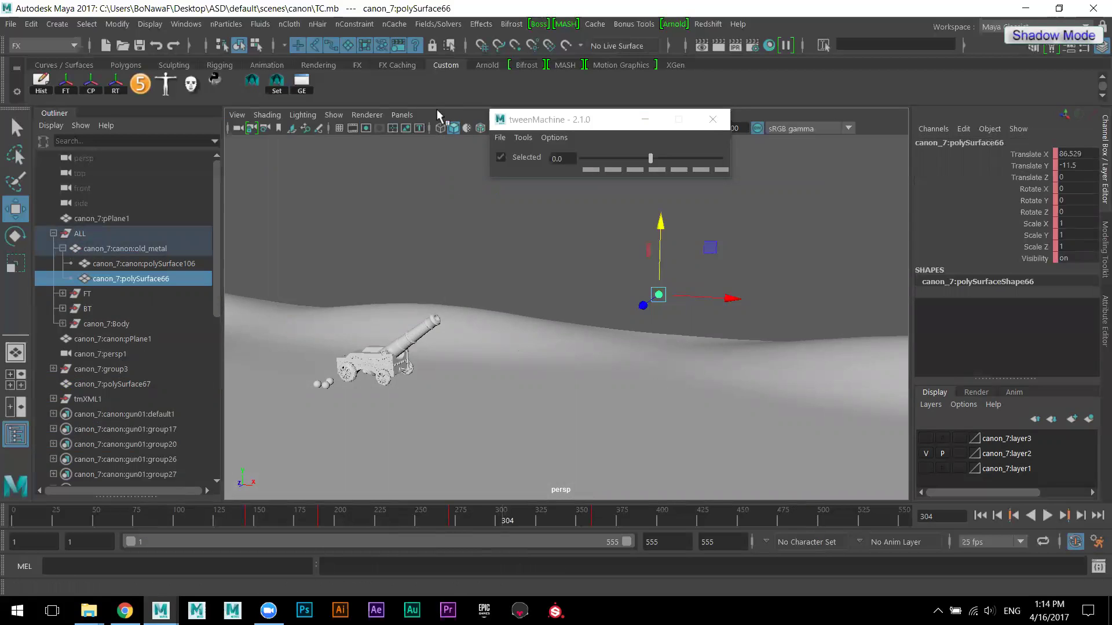
left_click(302, 83)
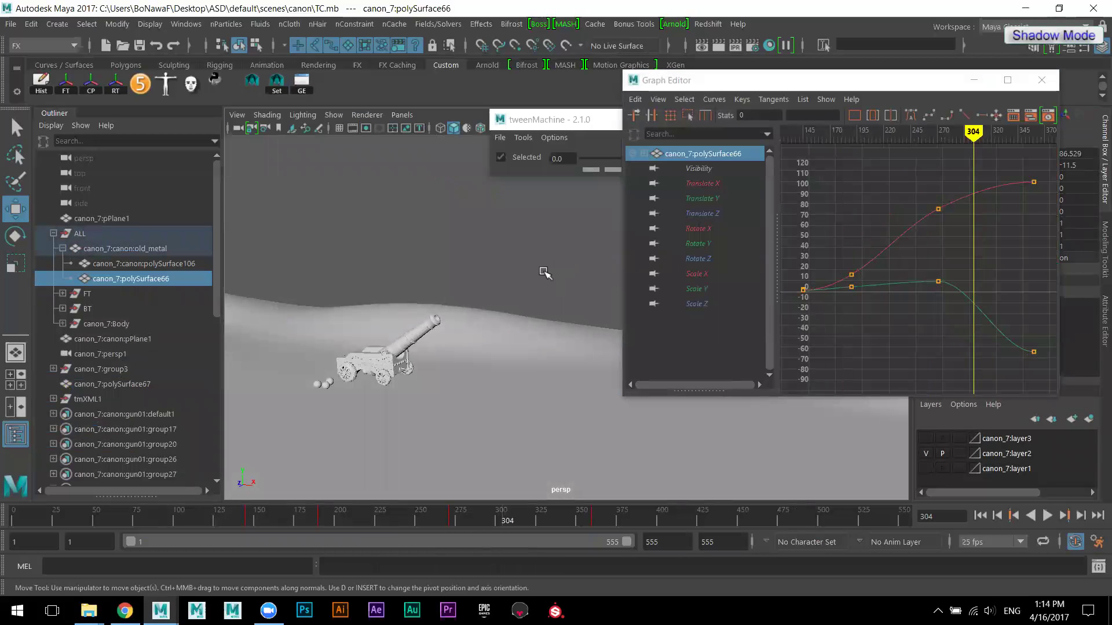
left_click_drag(544, 275, 446, 339, "alt")
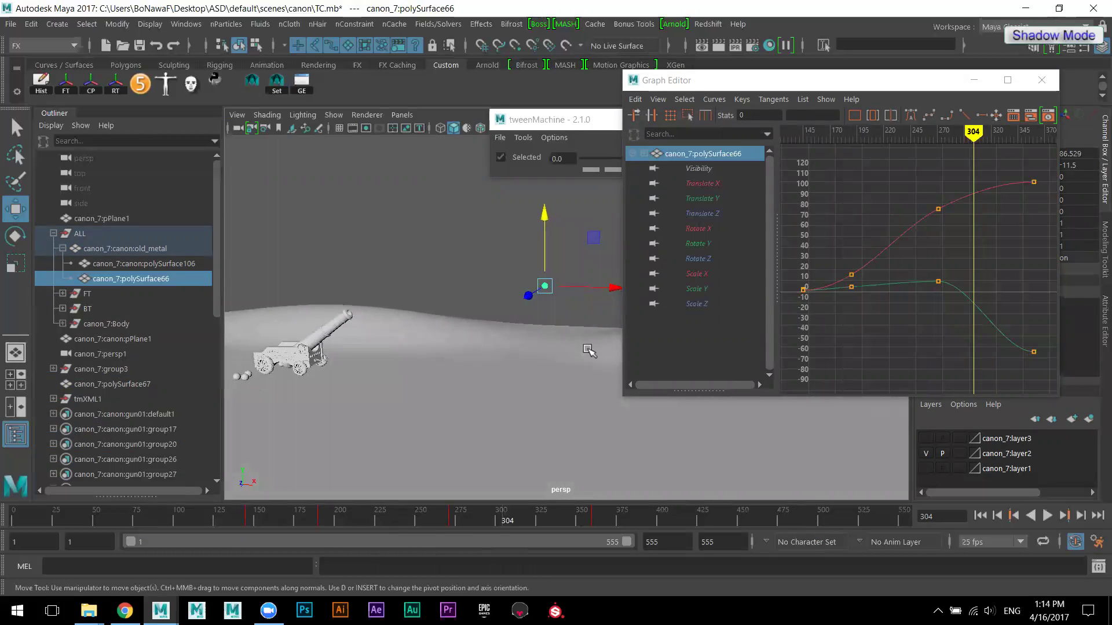
left_click(584, 121)
left_click_drag(583, 122, 403, 110)
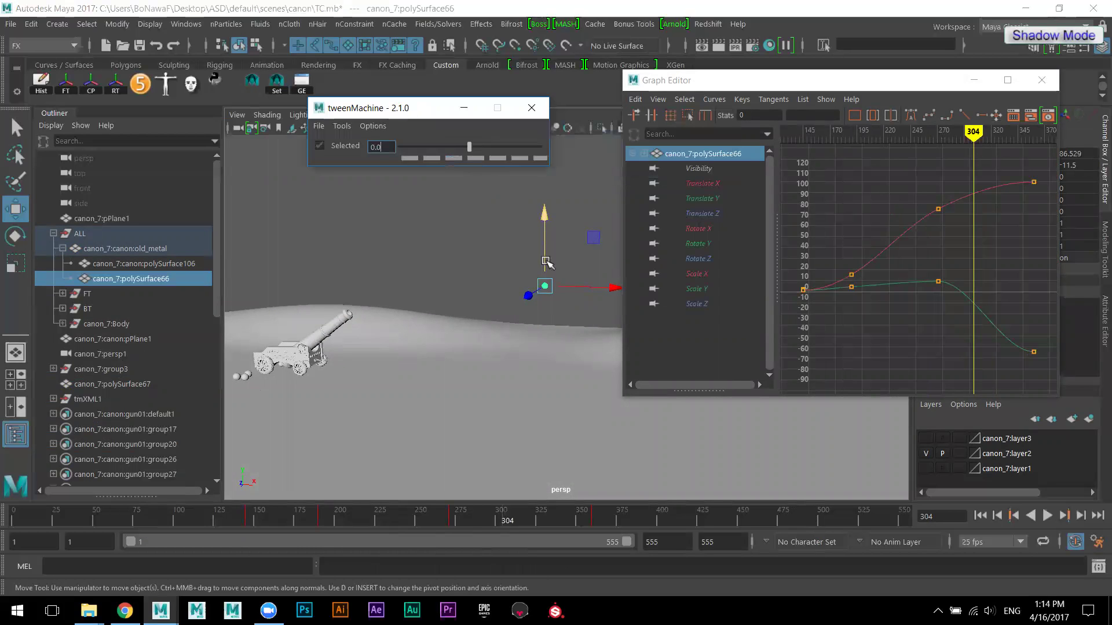
- Scrub through the cannonball's flight and delete its two middle keys, keeping only the first and last
left_click(1014, 516)
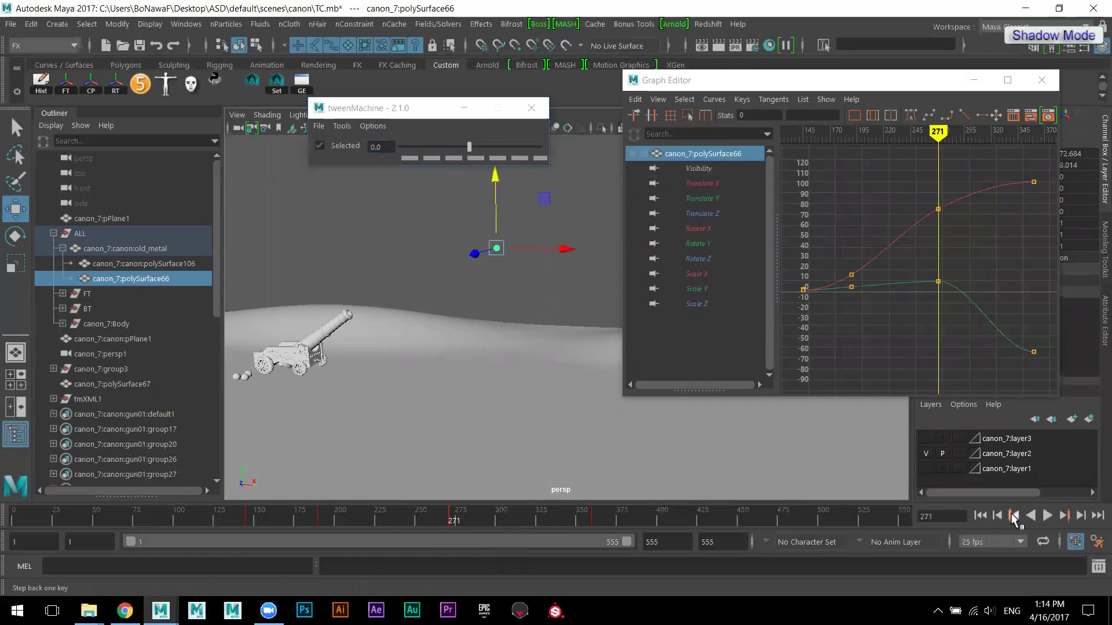
left_click_drag(225, 517, 523, 524)
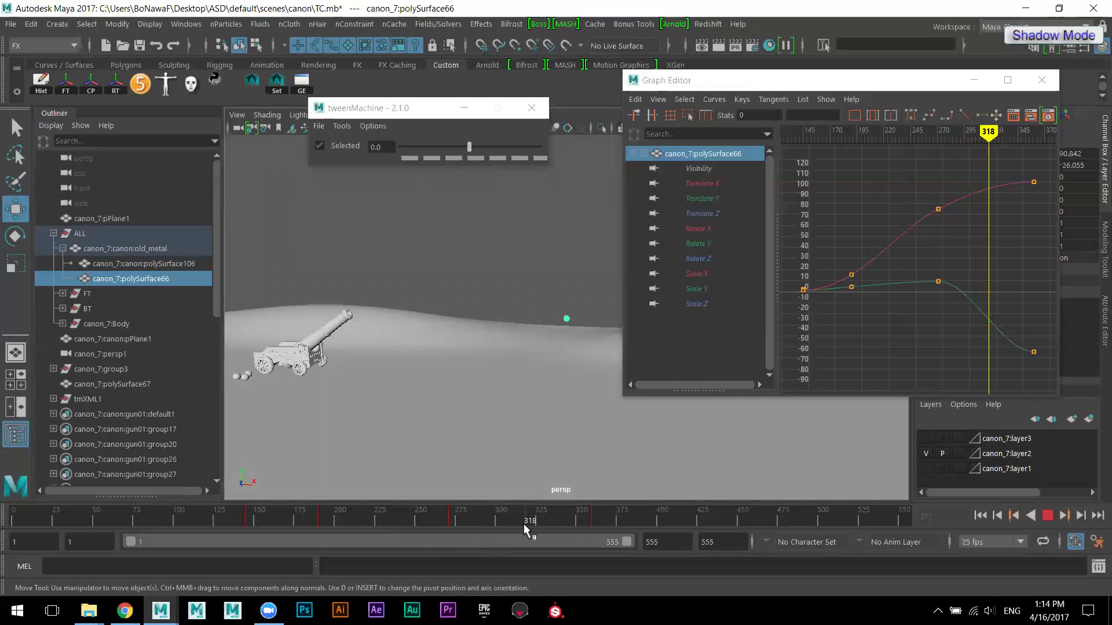
left_click_drag(314, 519, 467, 521, "shift")
right_click(455, 523)
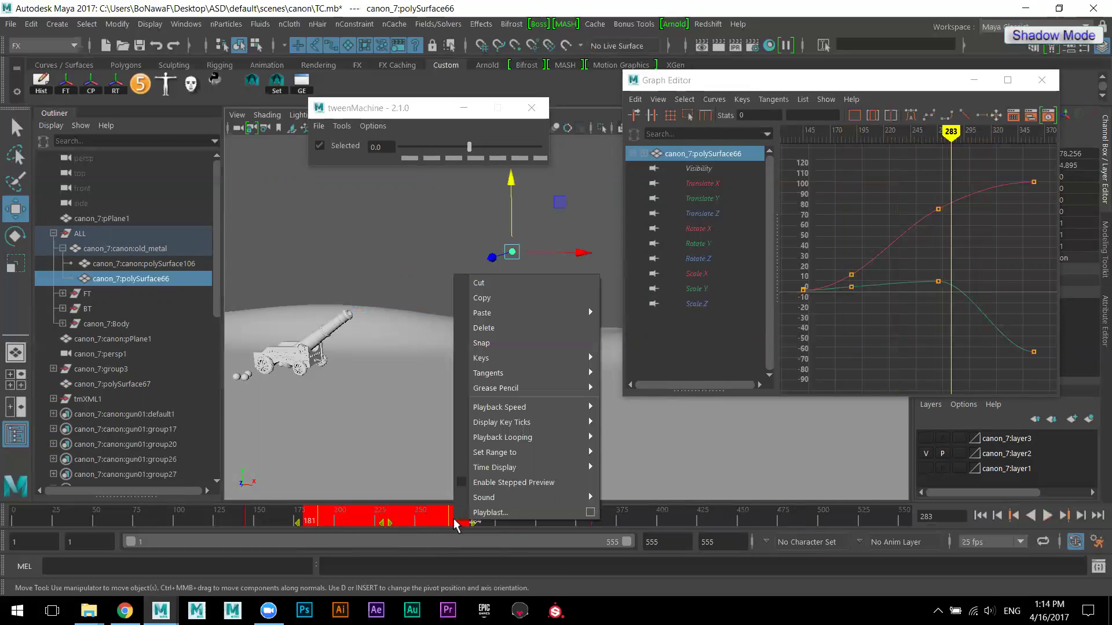
left_click(486, 328)
- Raise the cannonball at frame 252 to key a flight peak, and play back the arc
left_click_drag(223, 519, 419, 517)
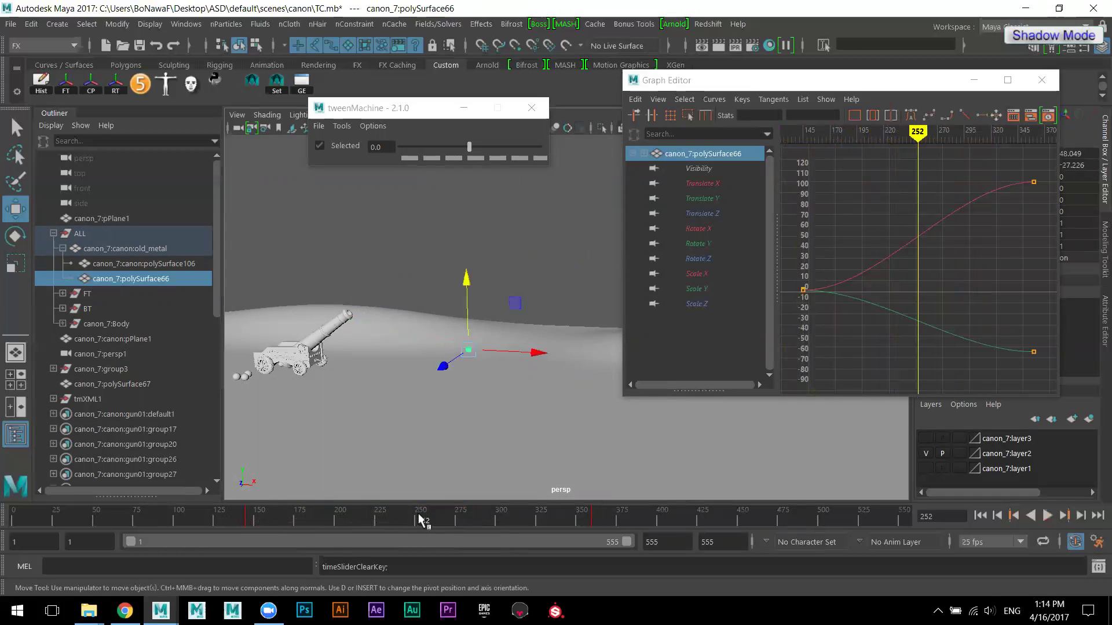
left_click_drag(472, 284, 468, 180)
left_click_drag(219, 514, 622, 539)
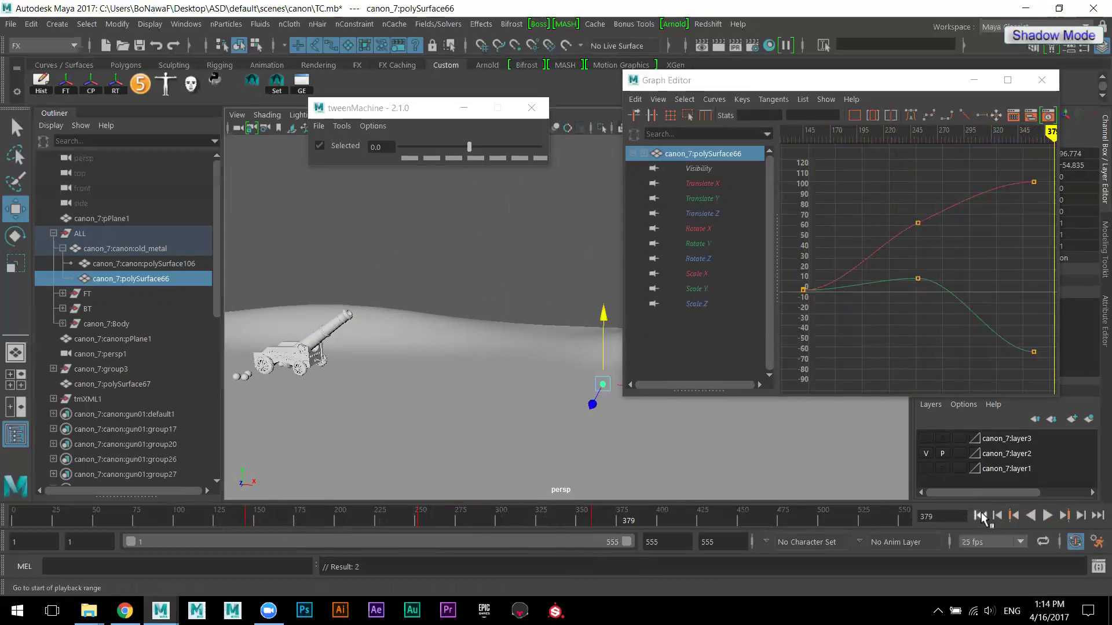
left_click(1047, 515)
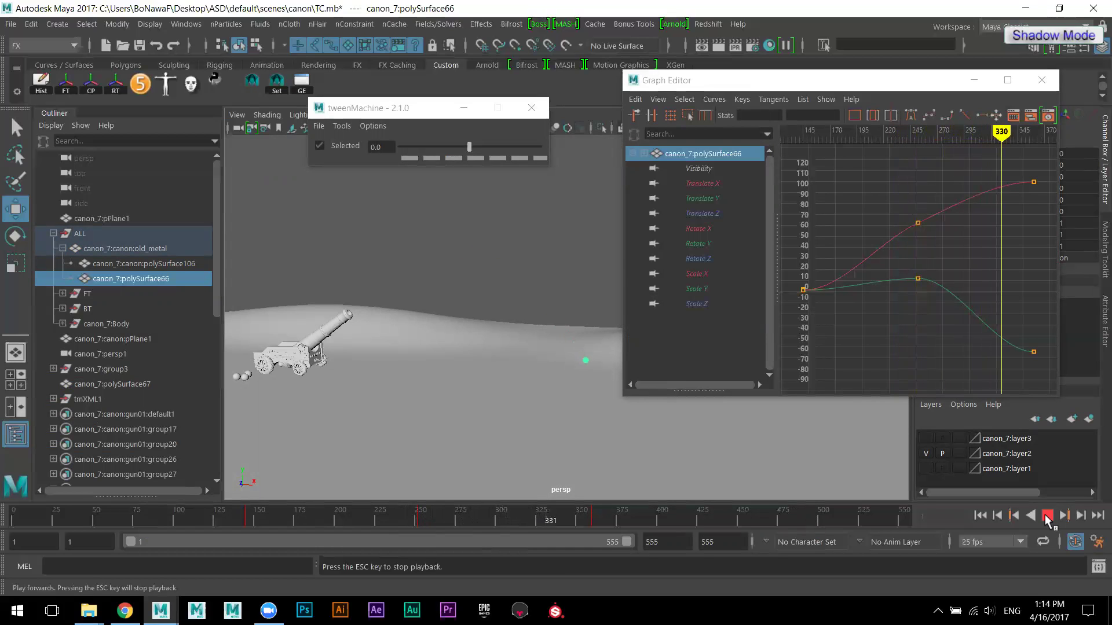
left_click(1047, 516)
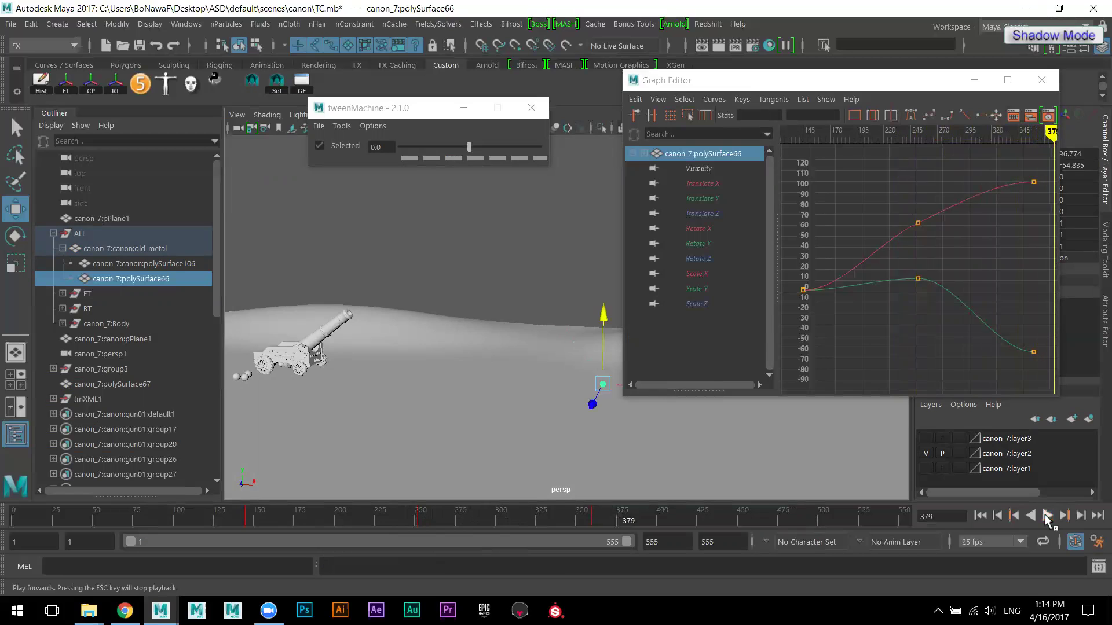
- Compress the cannonball's key timing so the peak falls at about frame 184 and the landing at about frame 224, and play it back
left_click(1012, 516)
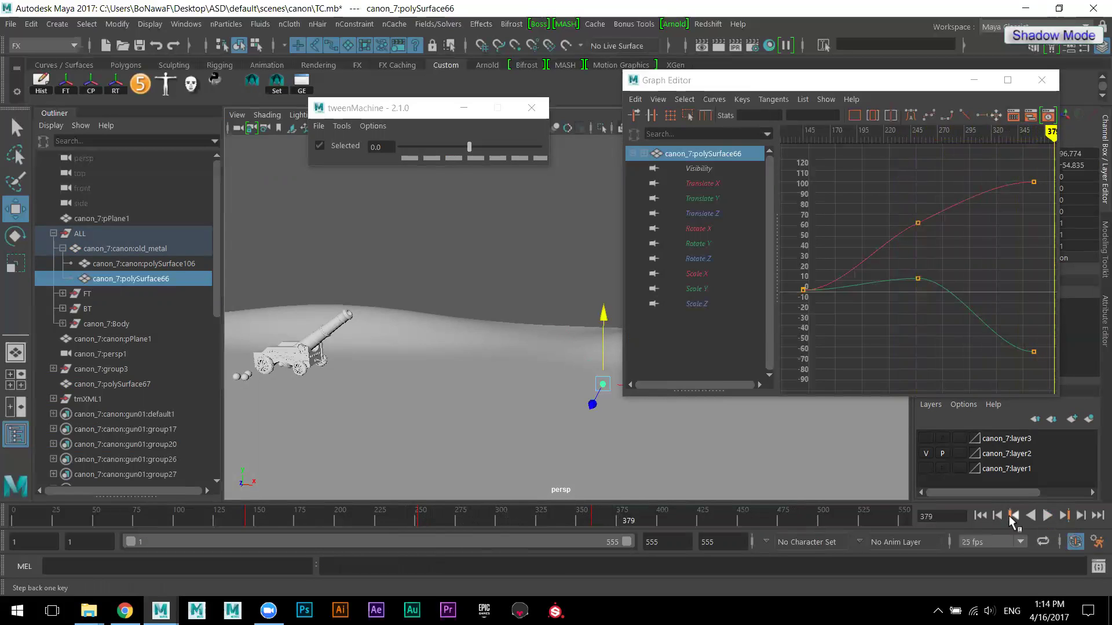
mouse_move(410, 518)
left_mouse_down("shift")
mouse_move(607, 519)
mouse_move(342, 522)
left_mouse_up("shift")
key("alt+v")
left_click(191, 520)
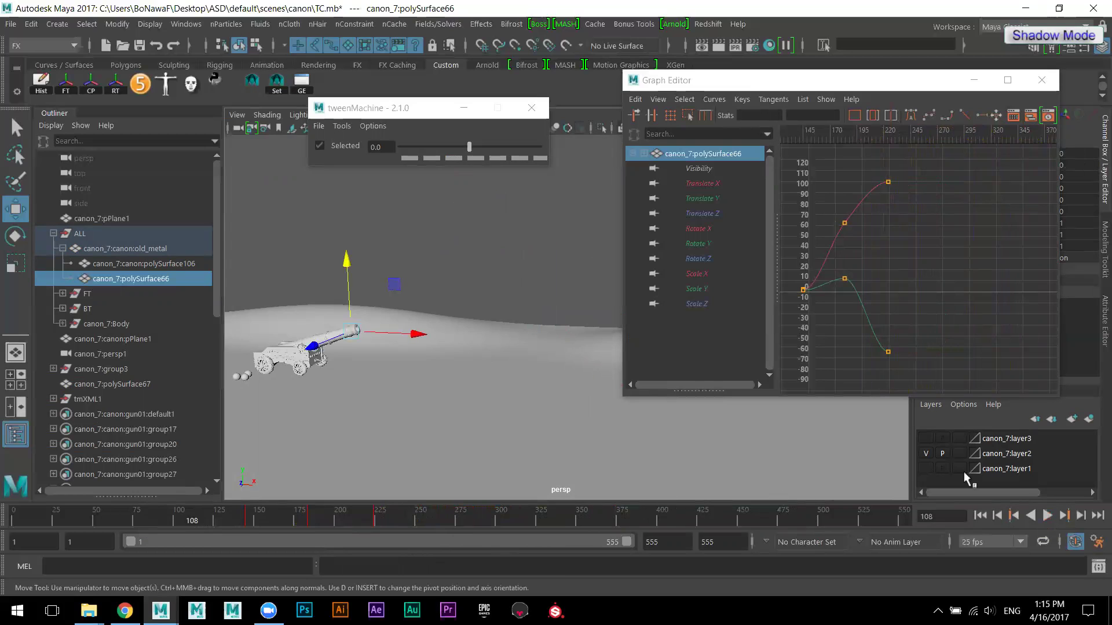
left_click(1047, 515)
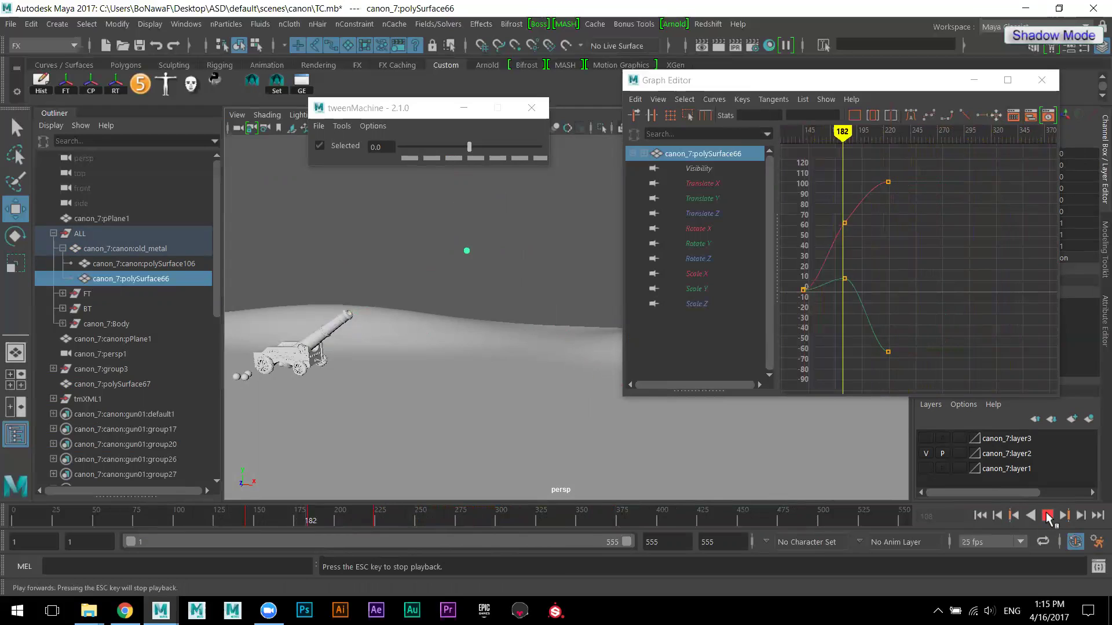
left_click(1047, 515)
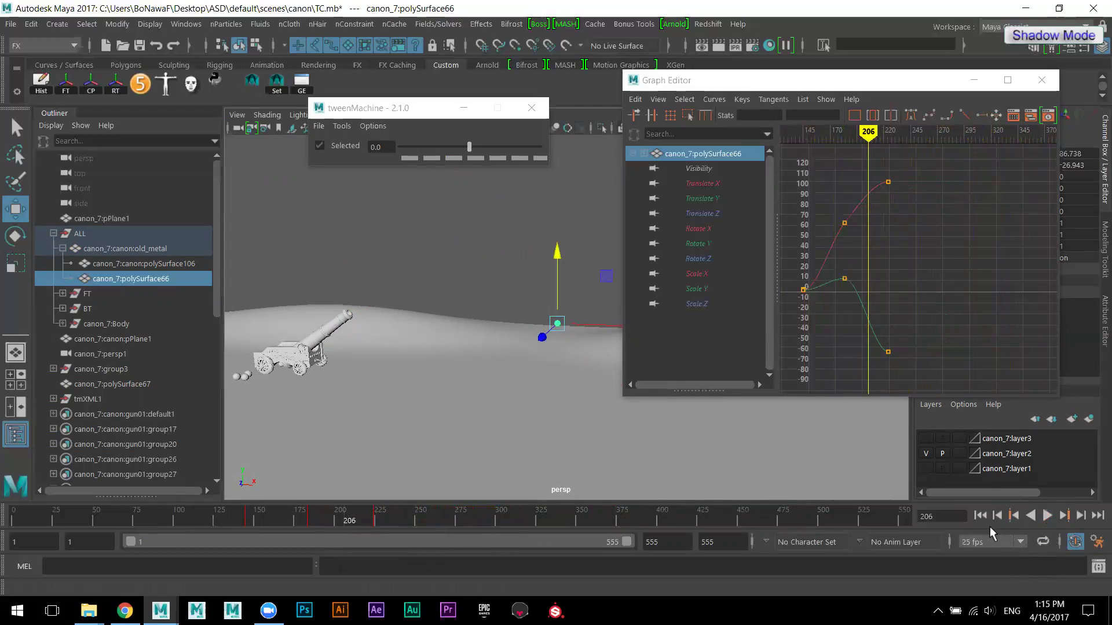
- Add a tweenMachine in-between key at frame 202 with a bias of 37.2 and play back the flight
left_click(337, 515)
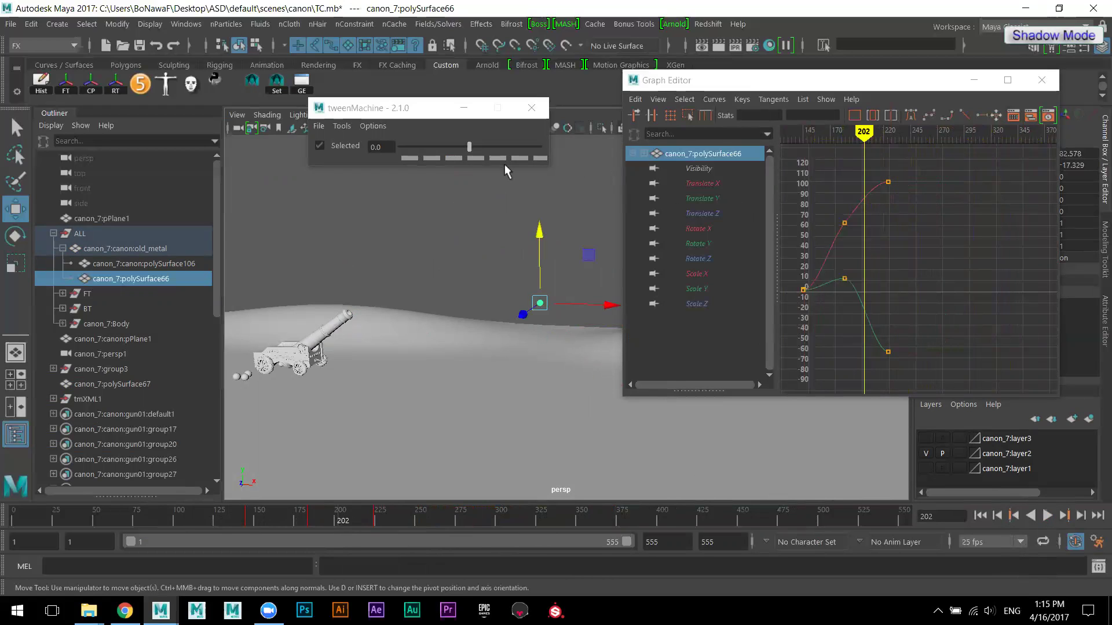
left_click_drag(469, 147, 496, 148)
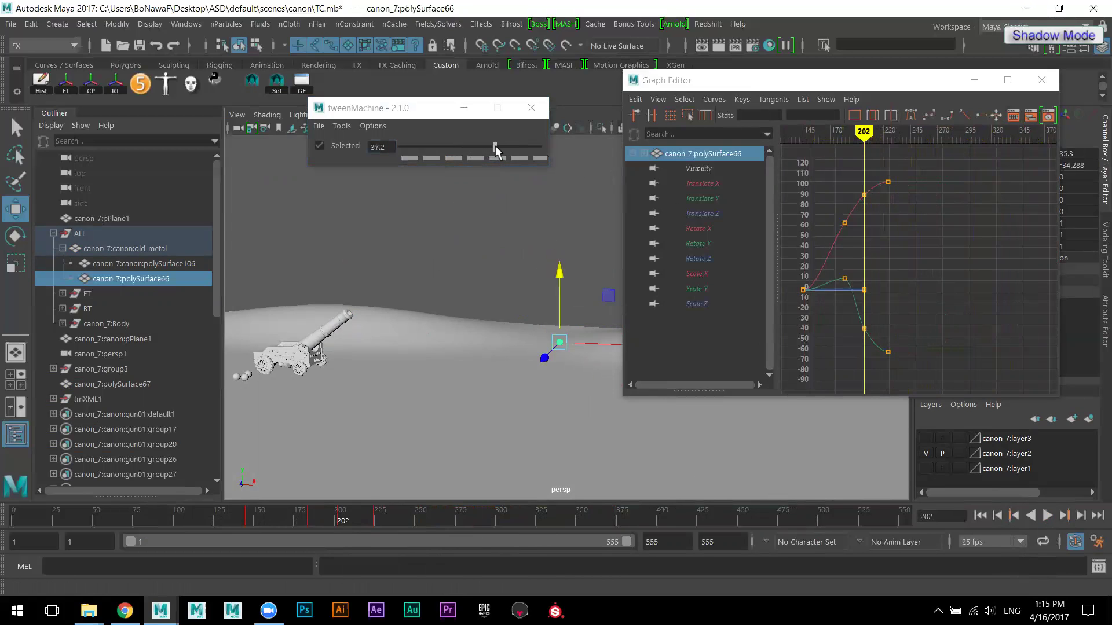
left_click(981, 516)
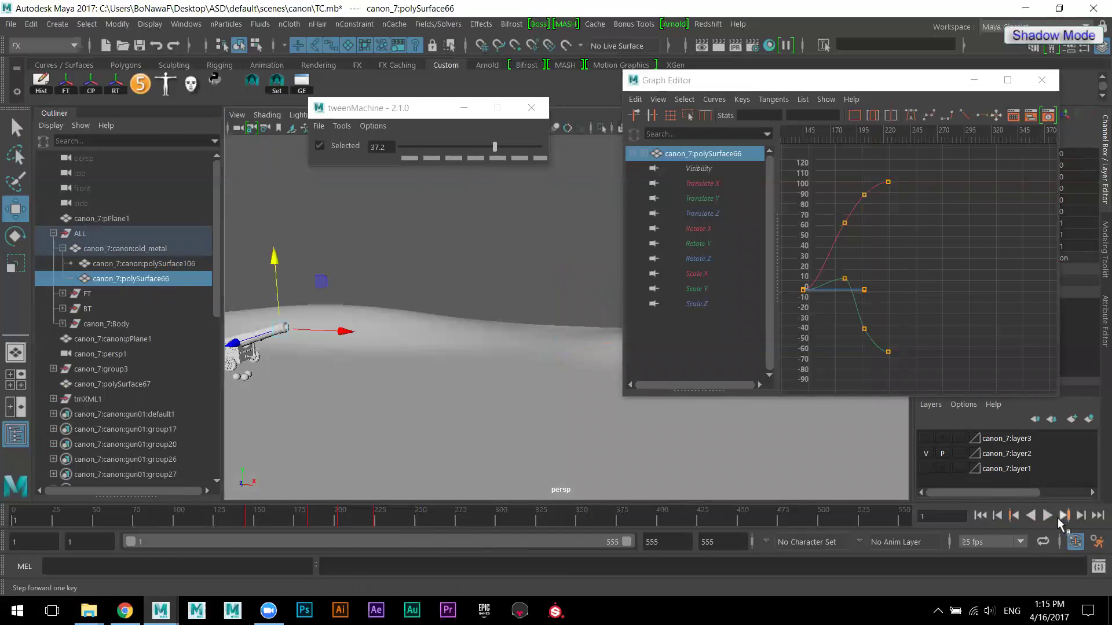
left_click(1048, 515)
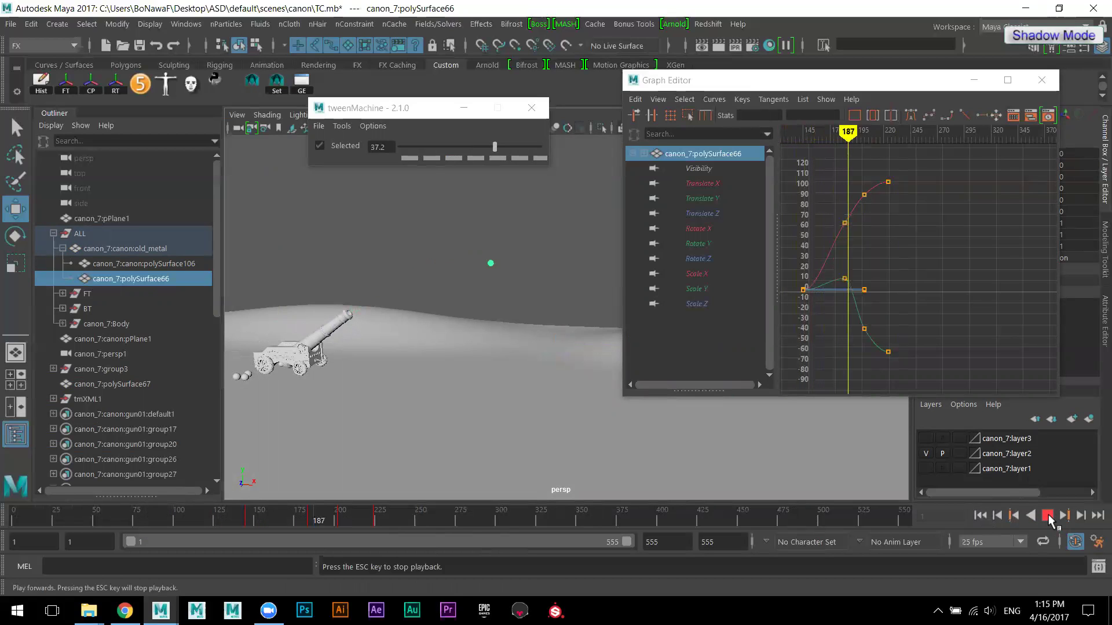
left_click(1048, 515)
- Add a tweenMachine in-between key at frame 164 with a bias of 48.1 and play back the flight
left_click_drag(269, 520, 277, 519)
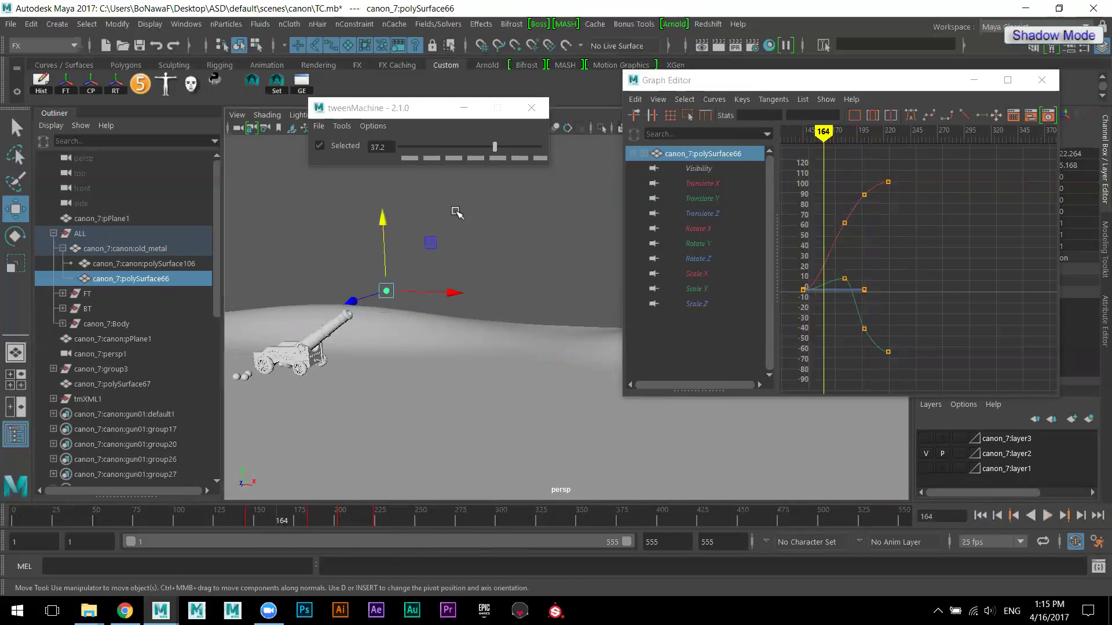
left_click_drag(494, 148, 503, 149)
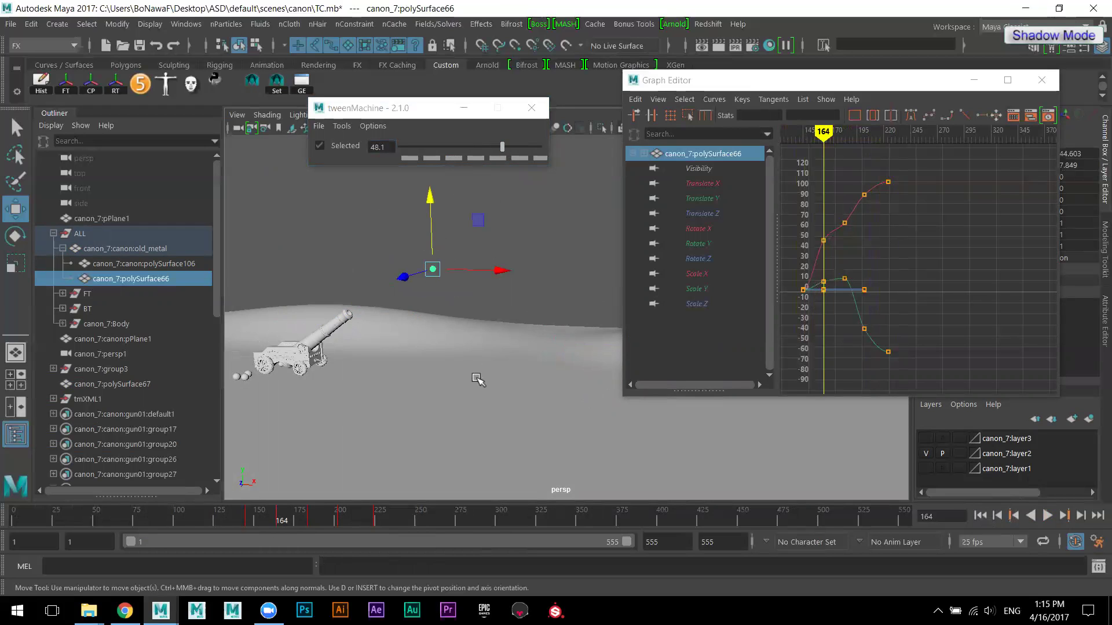
left_click(1047, 516)
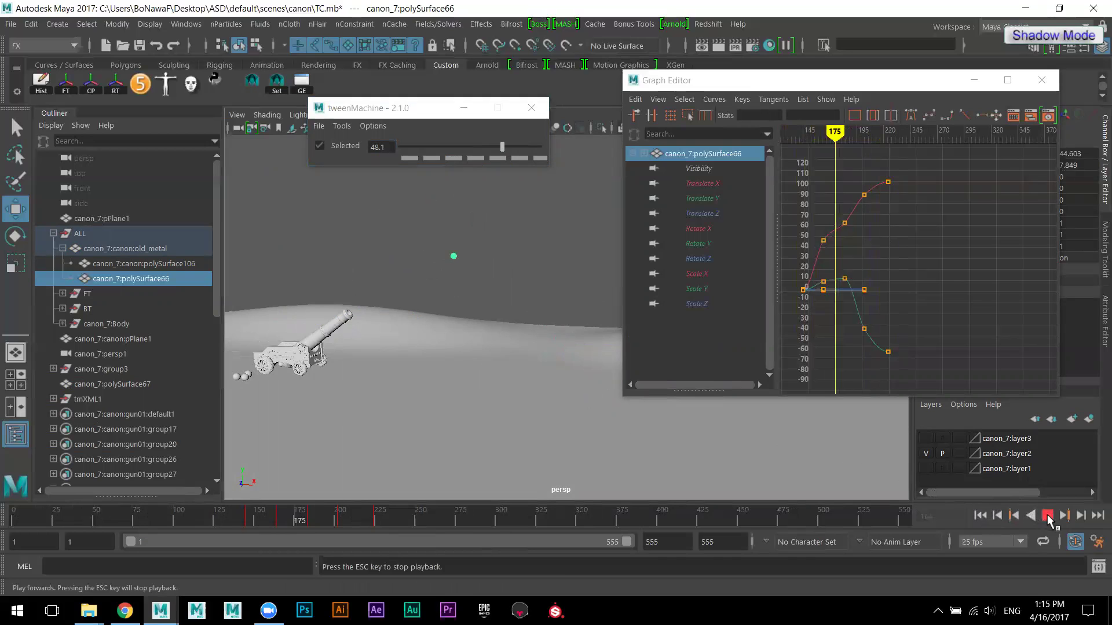
left_click(1047, 516)
- Delete the cannonball's peak key at about frame 184 and play the flight from frame 136
mouse_move(313, 522)
left_mouse_down()
mouse_move(303, 521)
mouse_move(313, 517)
left_mouse_up()
right_click(314, 517)
left_click(347, 322)
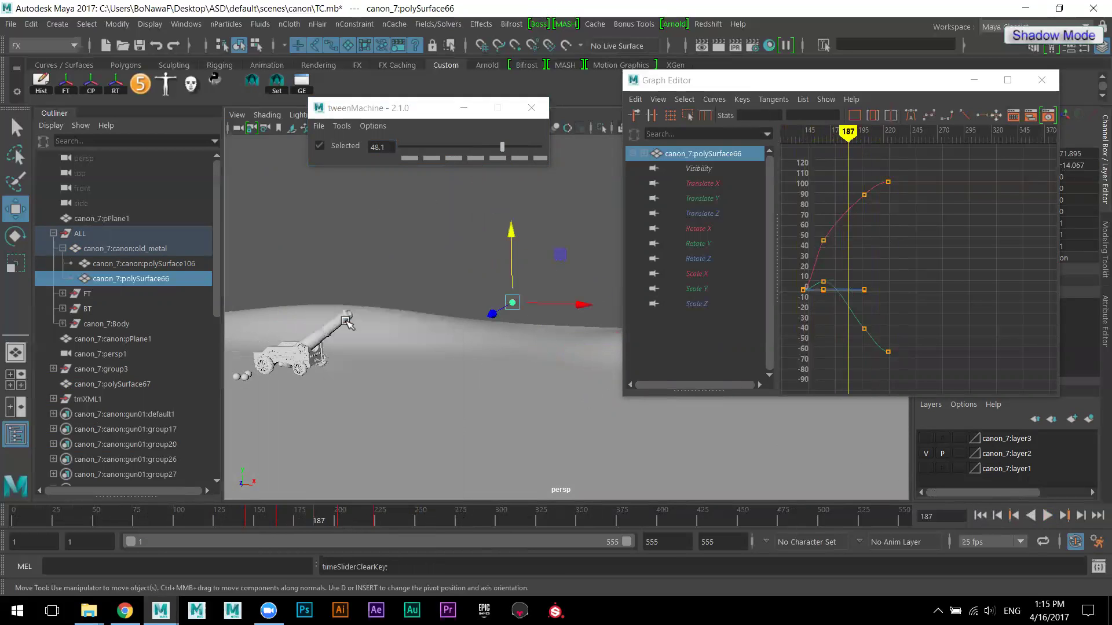
left_click(230, 514)
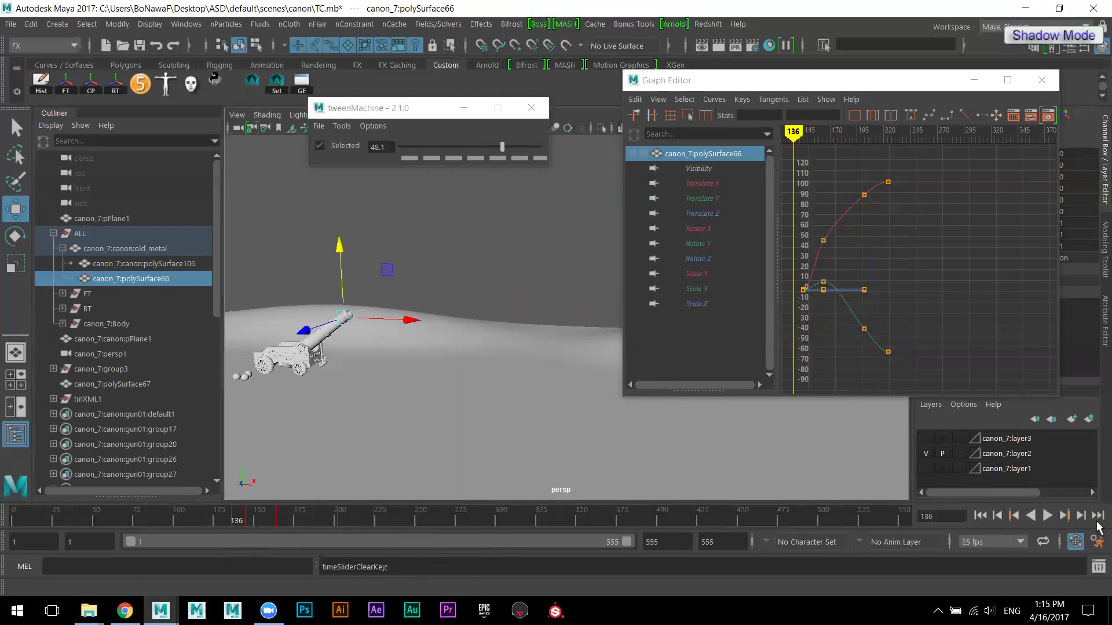
left_click(1047, 516)
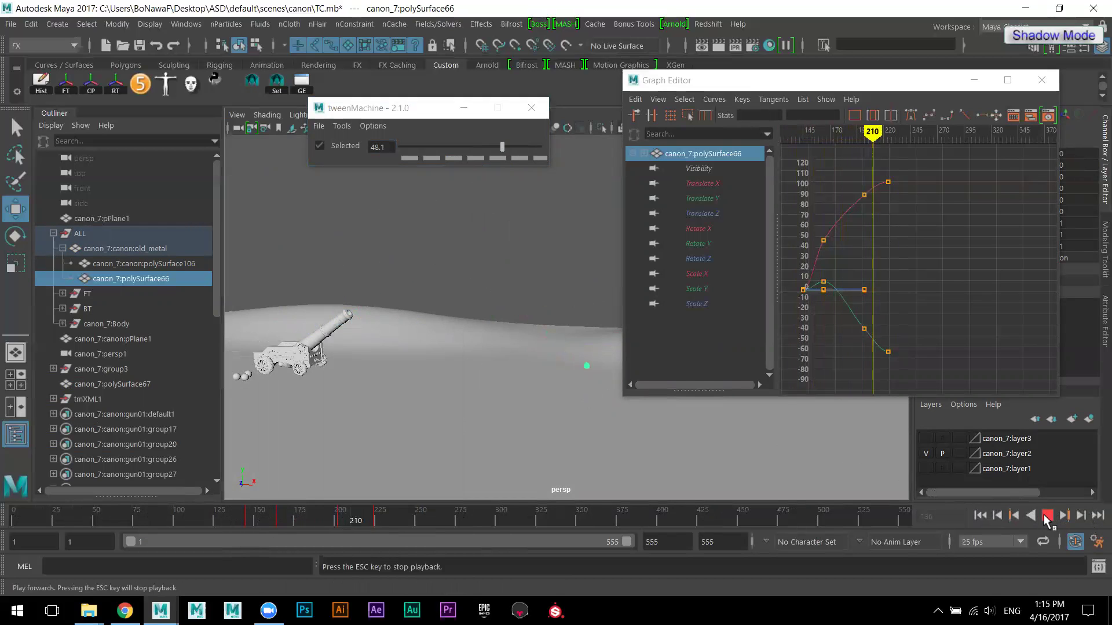
left_click(1047, 516)
- Delete the in-between keys at frames 164 and 202, leaving only the cannonball's first and last keys
left_click_drag(272, 516, 308, 521, "shift")
right_click(340, 523)
left_click(360, 323)
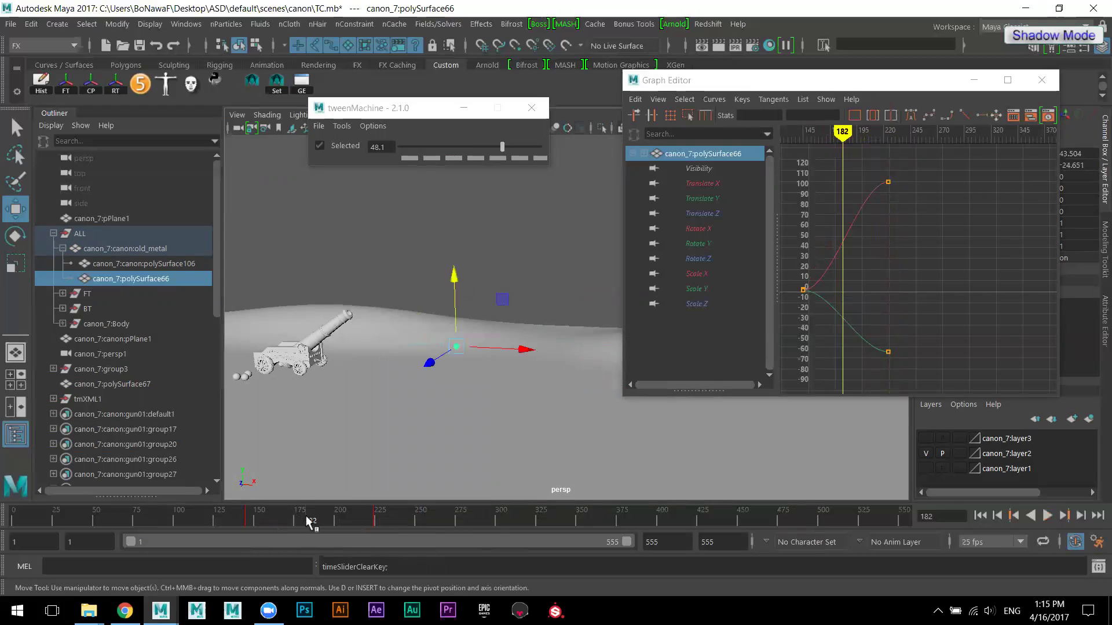
- Isolate the Translate Y curve, raise the cannonball at frame 182 to about 20.8 in Translate Y, and frame the curve
left_click(705, 198)
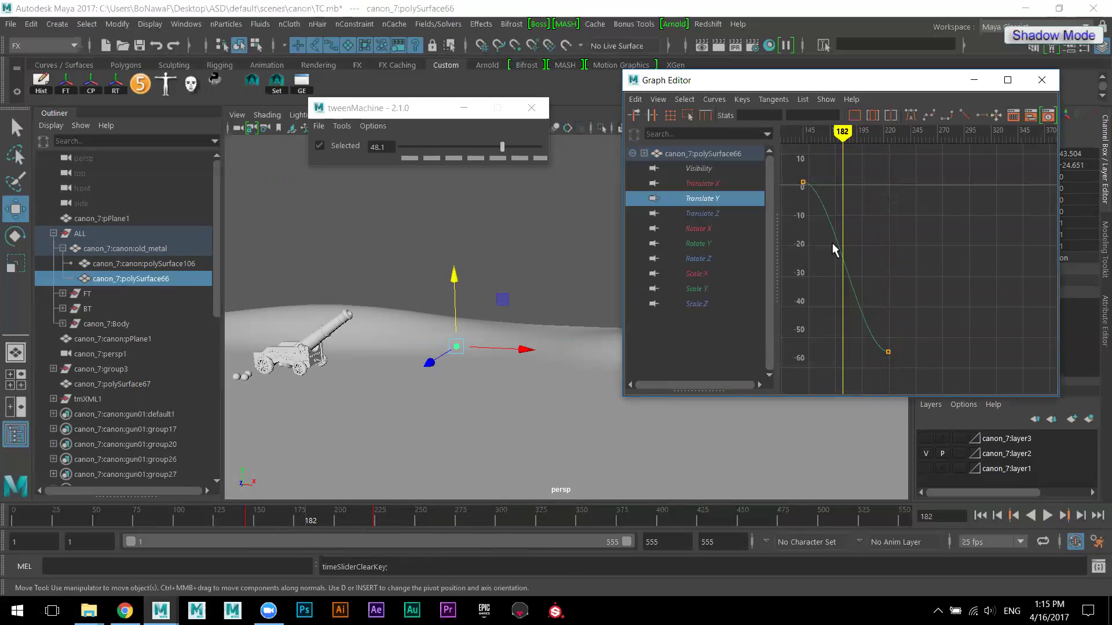
left_click_drag(454, 280, 456, 160)
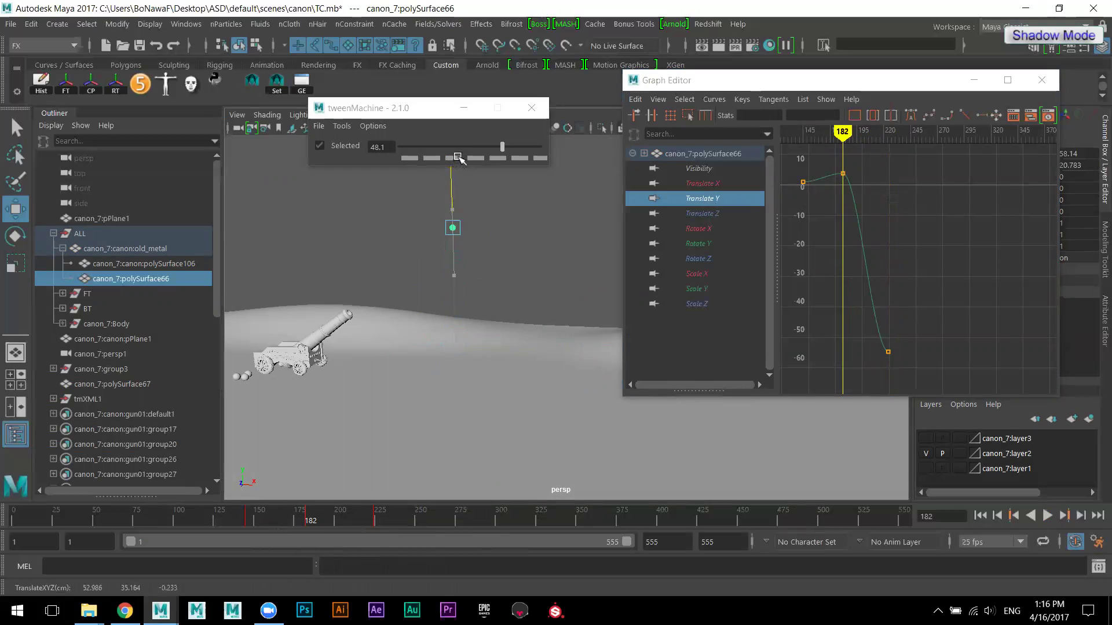
key("f")
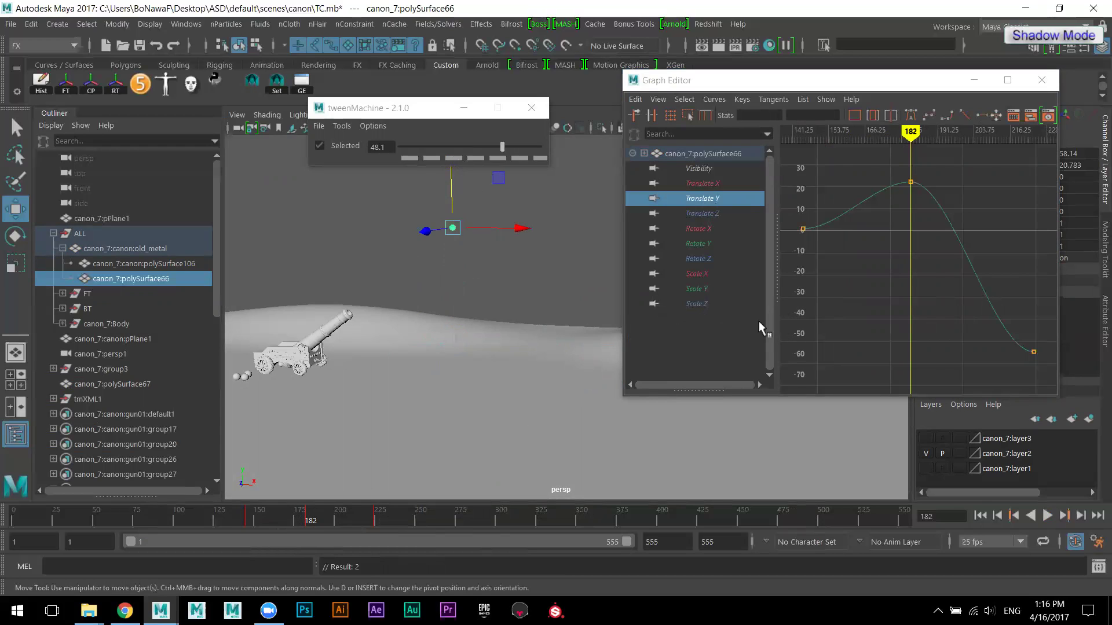
- Steepen the incoming tangent of the last Translate Y key downward and tilt the first key's outgoing tangent upward
left_click_drag(986, 324, 1055, 373)
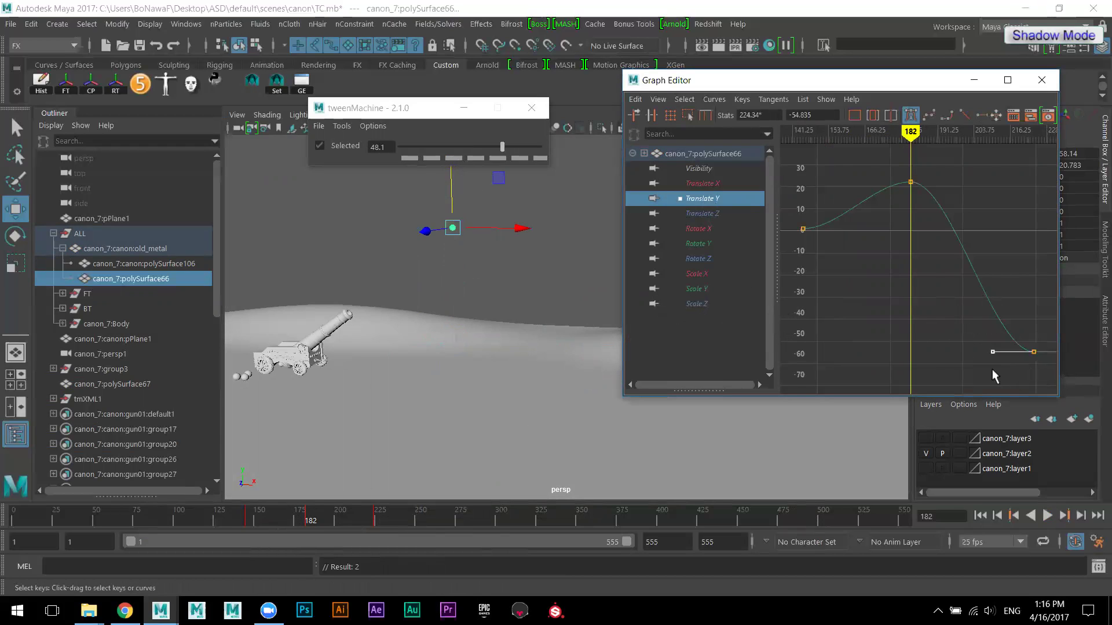
left_click_drag(991, 348, 1001, 333)
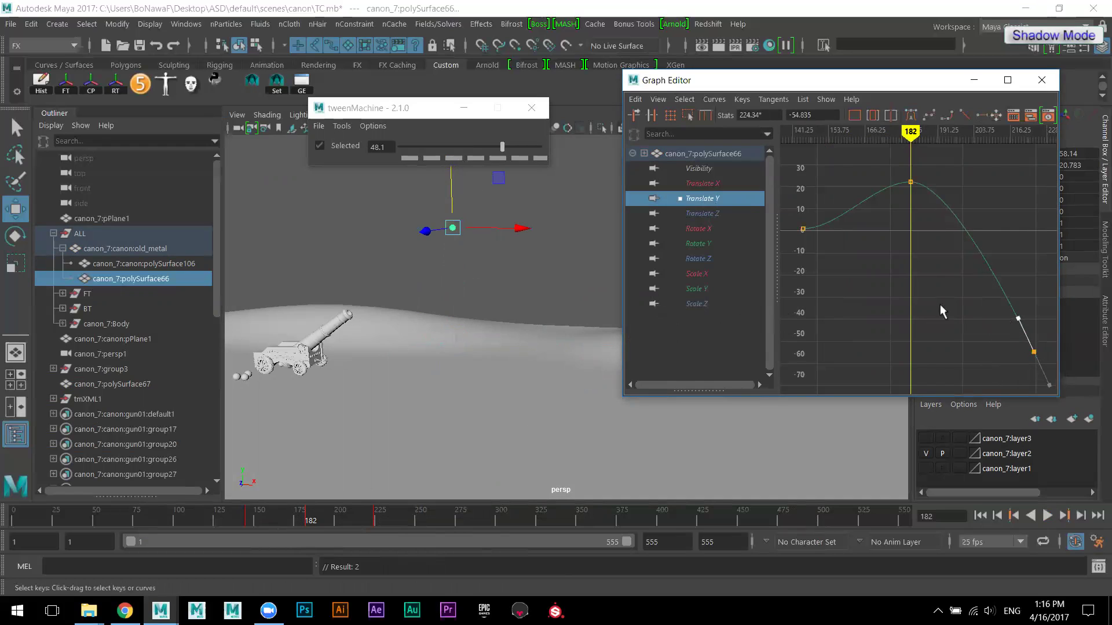
left_click_drag(787, 206, 829, 270)
middle_click_drag(860, 255, 858, 235)
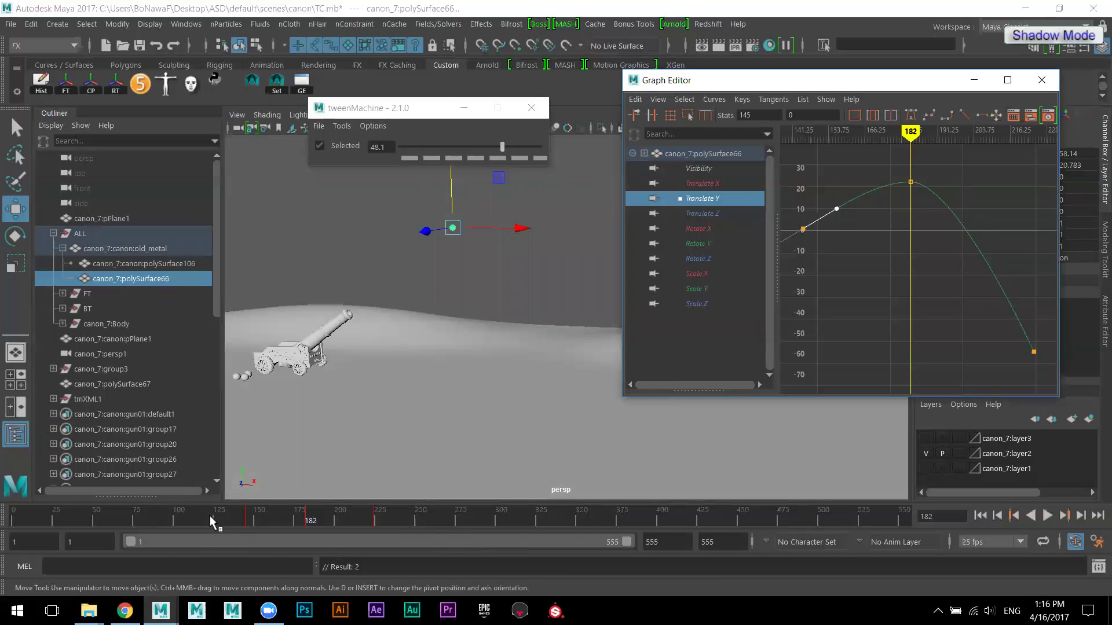
- Lengthen both tangent handles of the Translate Y peak key at frame 182 to widen the arc, and play back the flight
left_click_drag(933, 193, 939, 158)
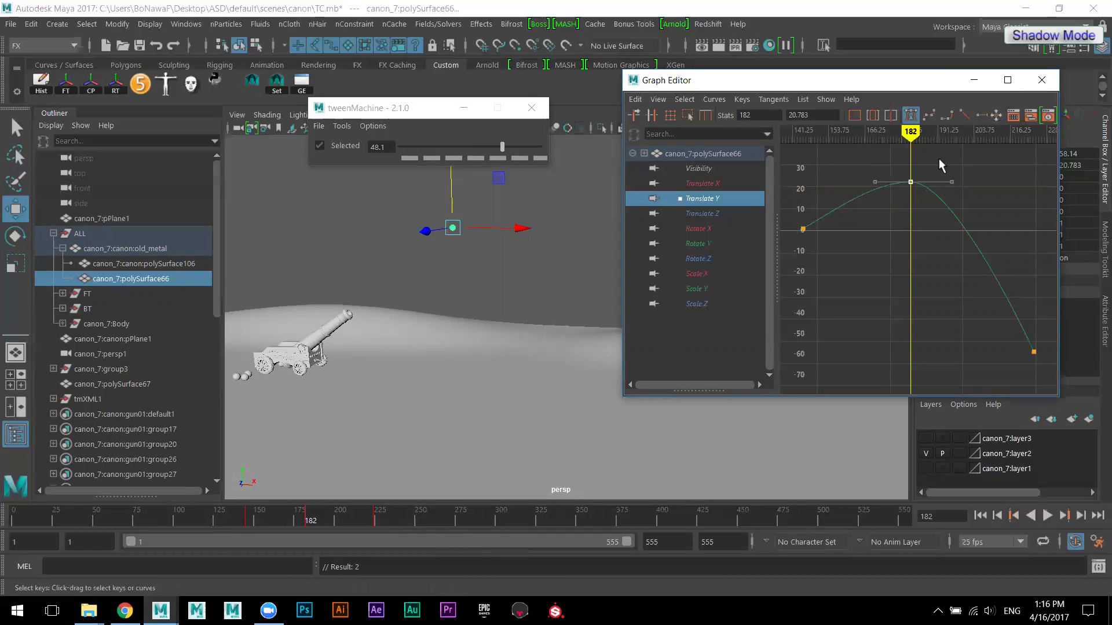
middle_click_drag(977, 200, 997, 196)
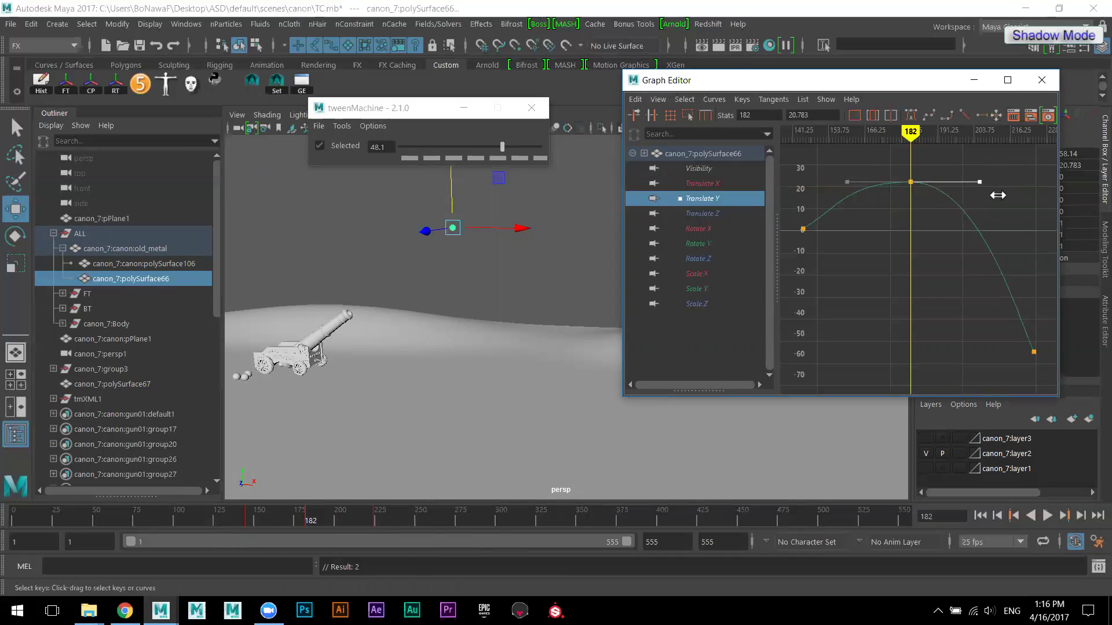
left_click(979, 515)
left_click(1047, 515)
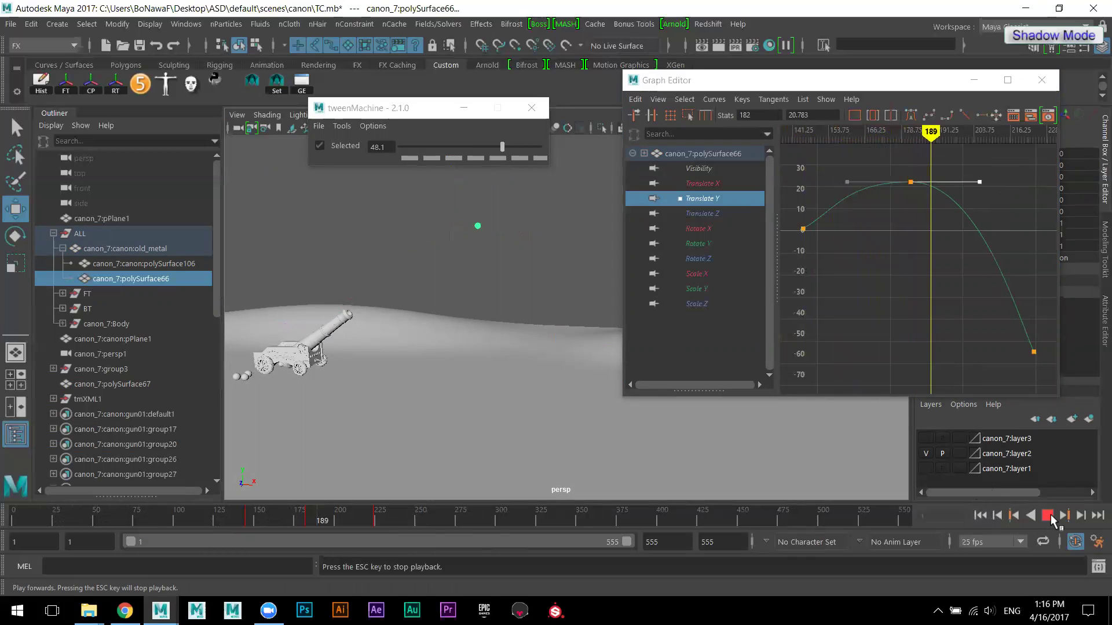
left_click(1049, 515)
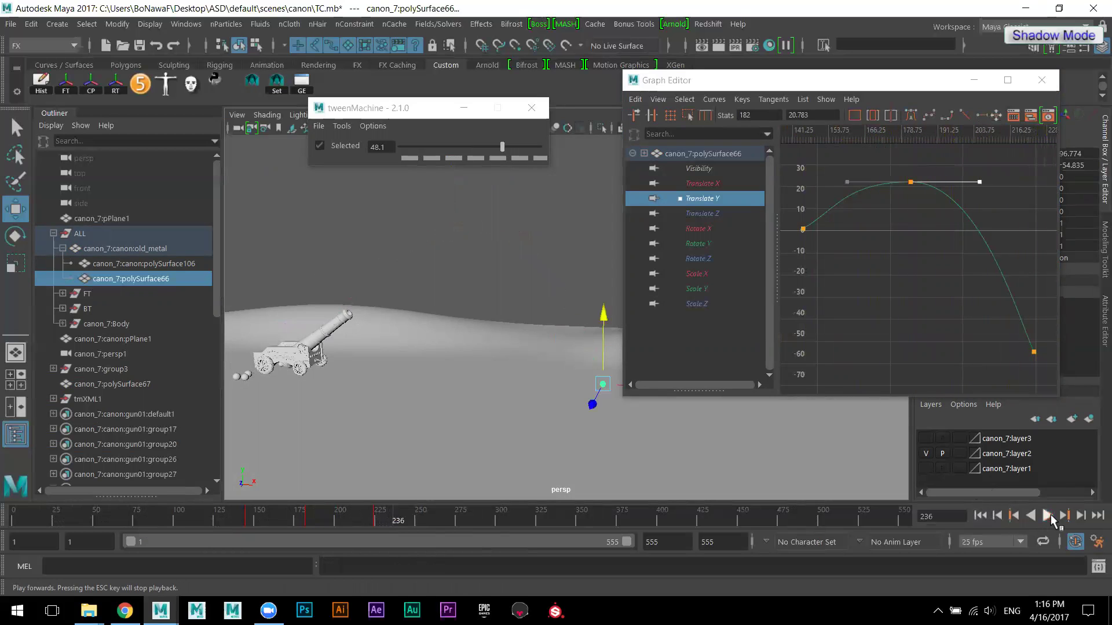
- Try lowering the cannonball at frames 162 and 152, and undo both moves
left_click_drag(190, 522, 279, 519)
left_click_drag(371, 198, 372, 211)
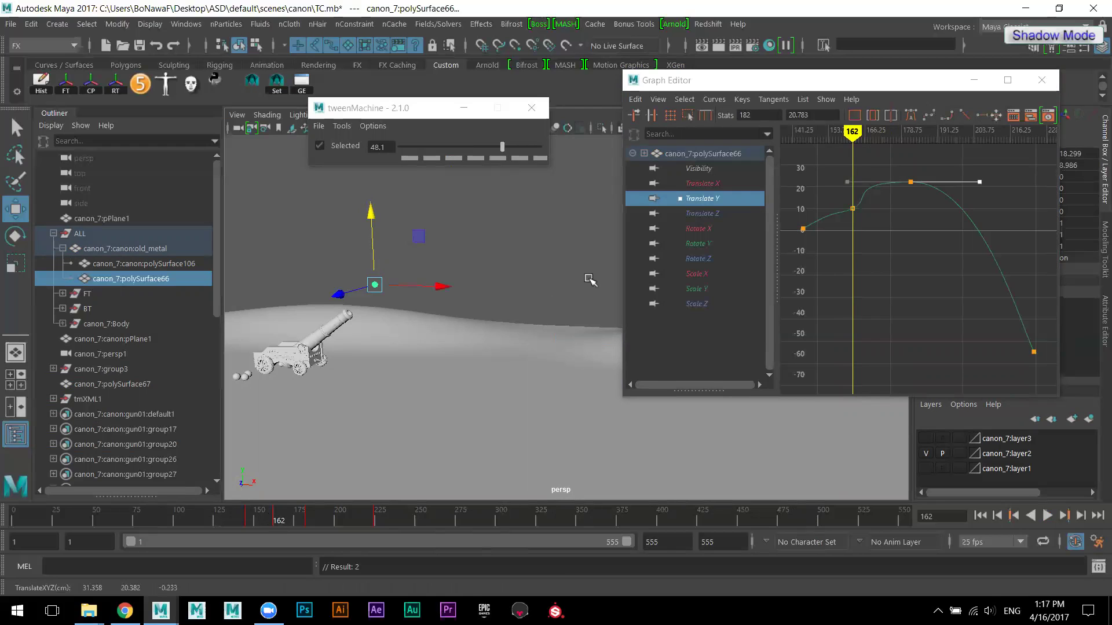
left_click_drag(235, 517, 263, 518)
left_click_drag(348, 228, 348, 239)
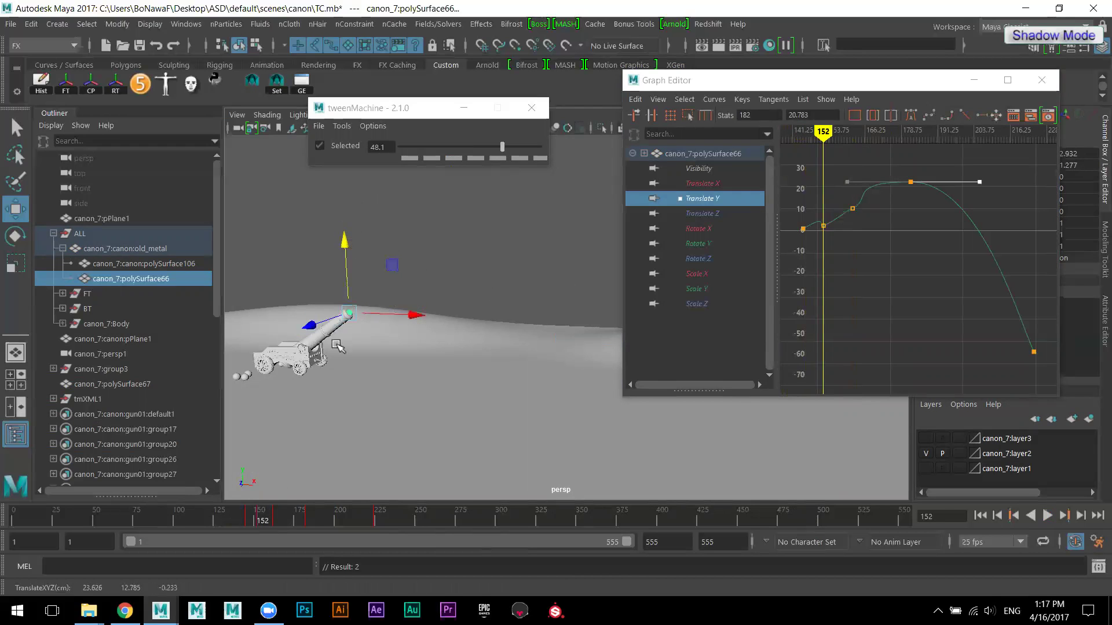
left_click_drag(215, 510, 257, 520)
key("ctrl+z")
left_click(279, 521)
key("ctrl+z")
- Lower the first Translate Y key at frame 145 to about -3.66 and scrub through the launch
left_click_drag(796, 214, 832, 278)
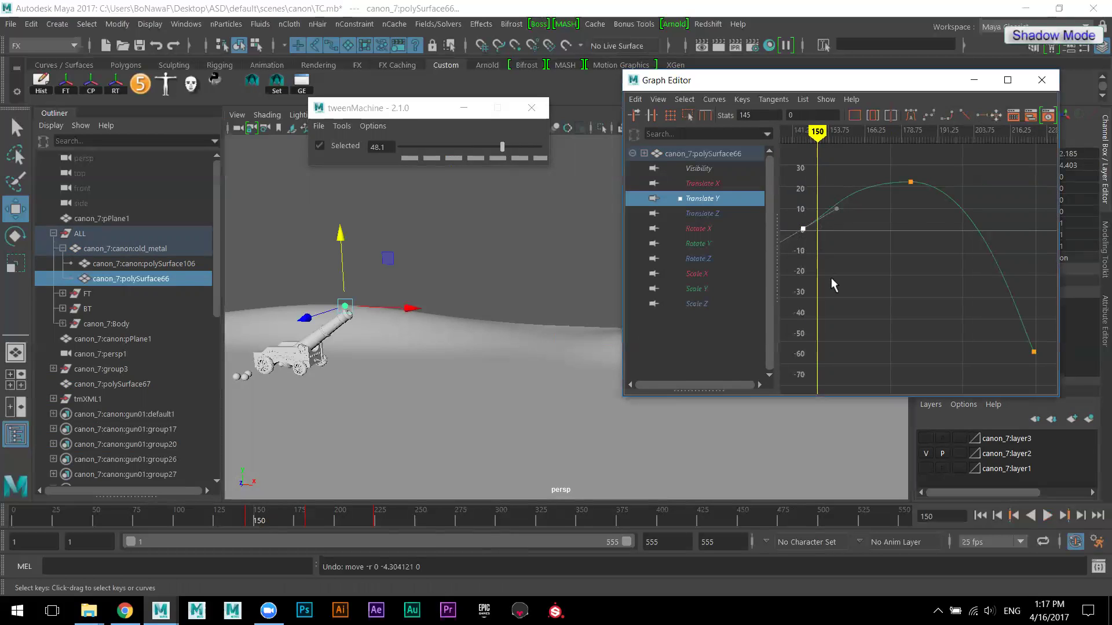
middle_click_drag(832, 284, 841, 295, "shift")
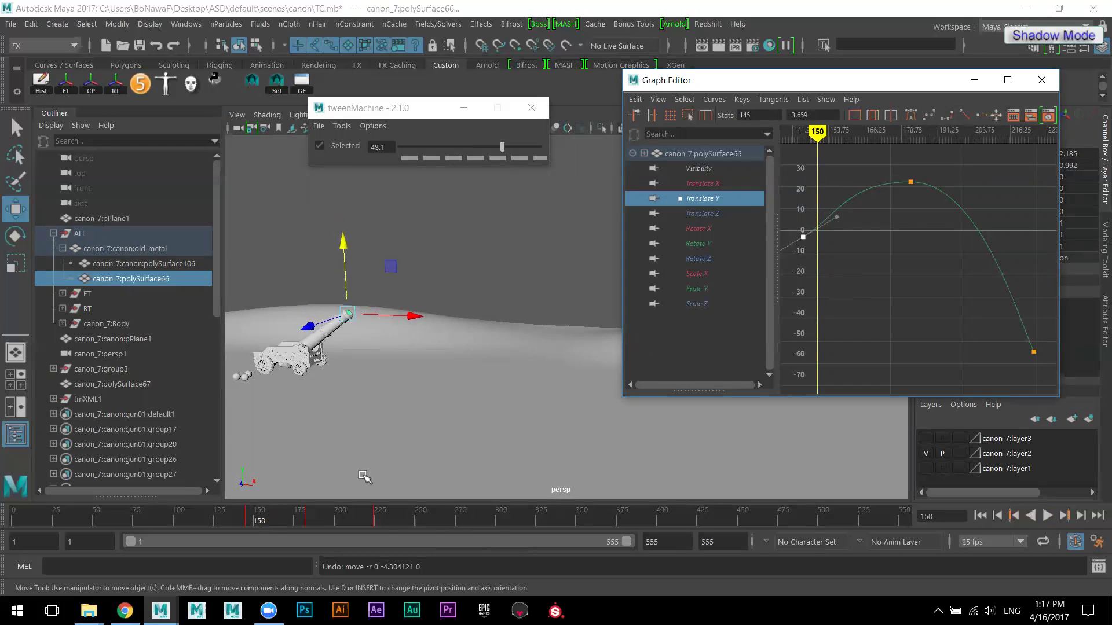
mouse_move(213, 511)
left_mouse_down()
mouse_move(264, 519)
mouse_move(232, 515)
left_mouse_up()
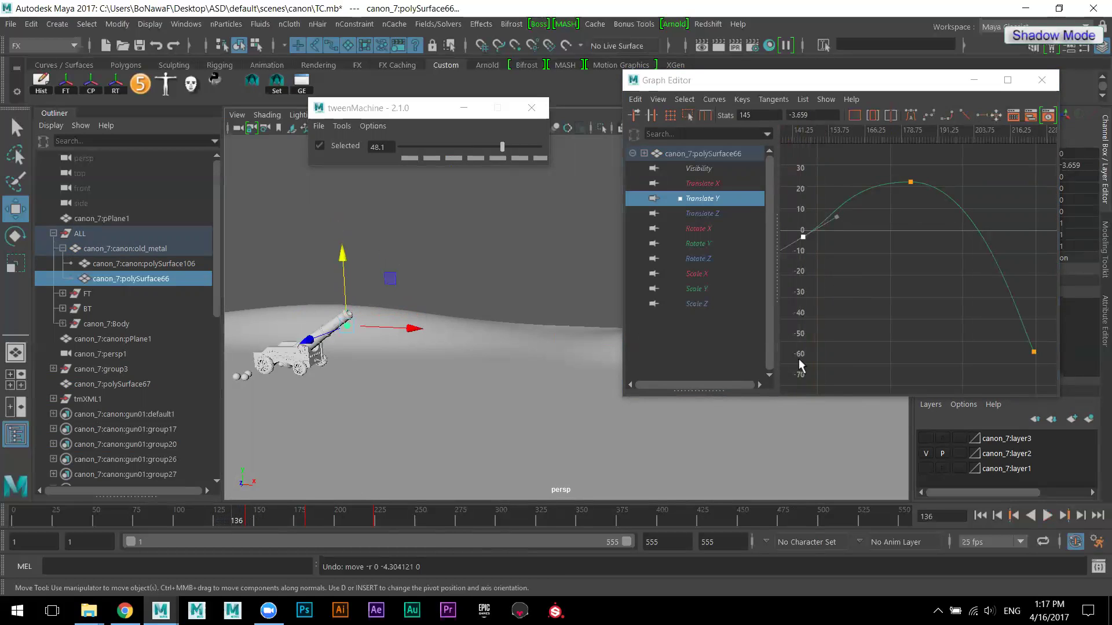
- Steepen the first Translate Y key's tangent and shorten the incoming tangent handle of the peak key at frame 182
middle_click_drag(850, 303, 890, 298, "alt")
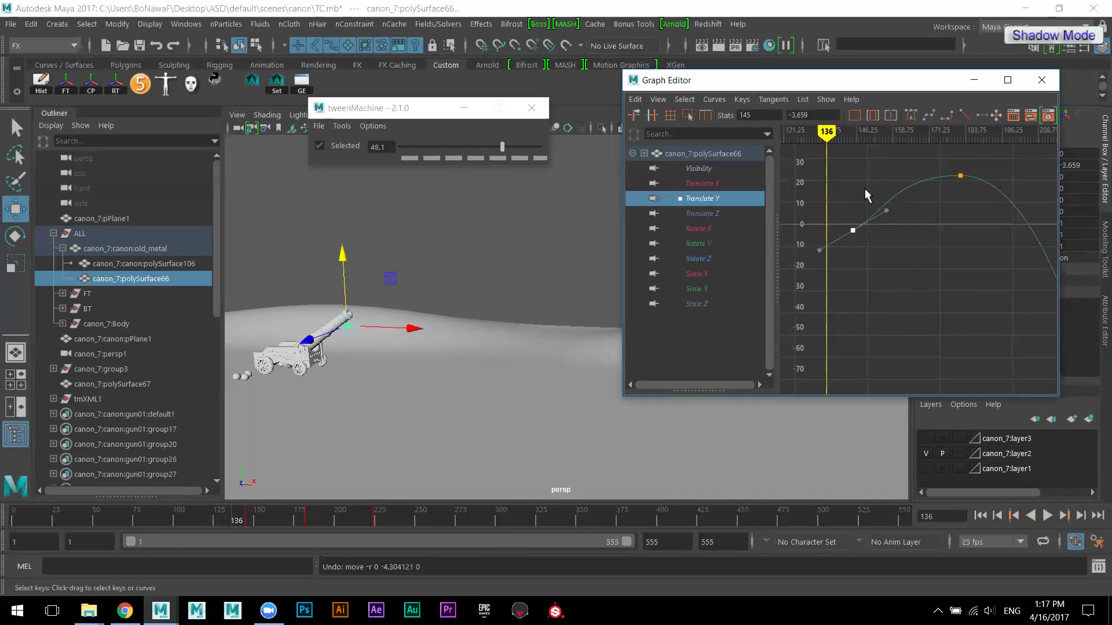
left_click_drag(901, 227, 902, 229)
middle_click_drag(915, 248, 906, 235)
left_click(958, 174)
left_click_drag(869, 173, 911, 200)
middle_click_drag(911, 200, 928, 199, "shift")
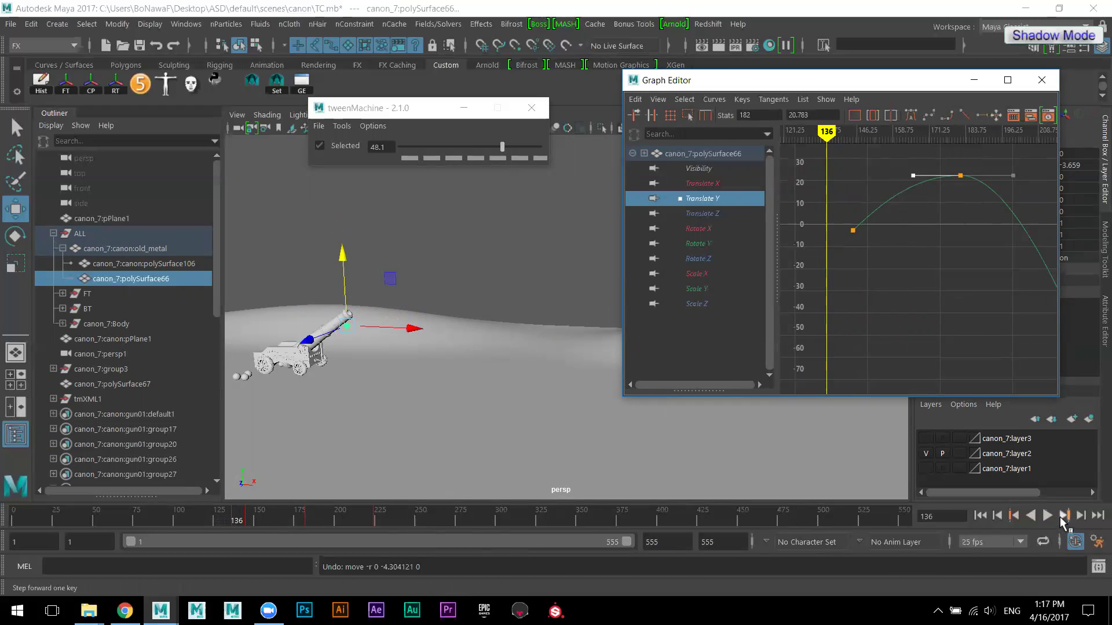
- Raise the cannonball at frame 145 to about 0.61 in Translate Y and scrub the launch in a closer view of the cannon
left_click(1064, 516)
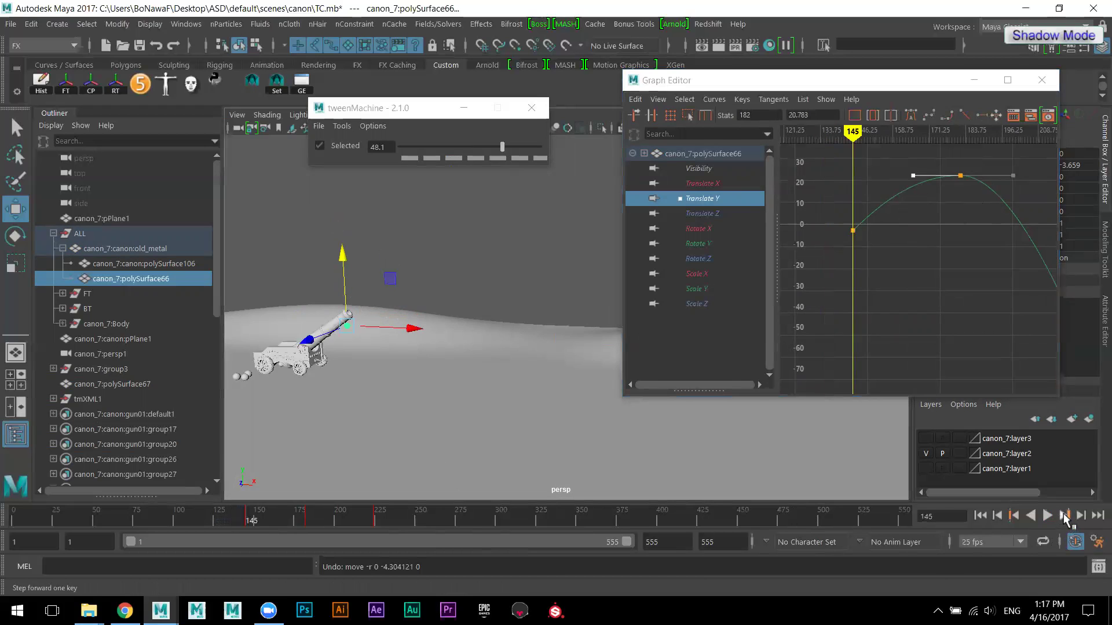
left_click_drag(343, 257, 343, 247)
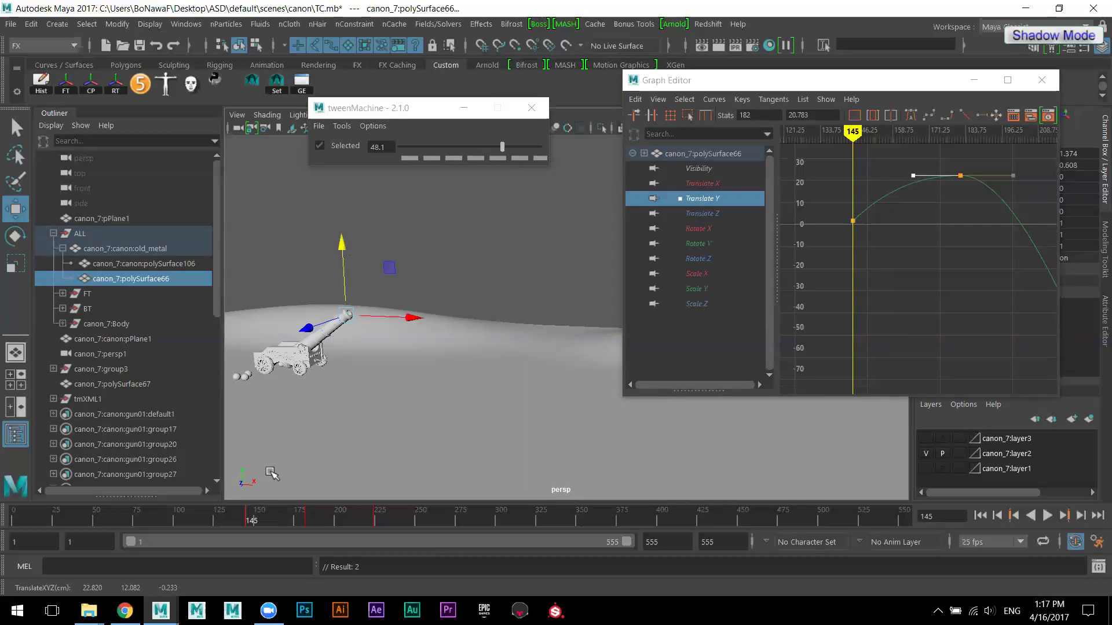
left_click_drag(213, 518, 264, 521)
scroll(399, 446, "up", 3)
scroll(511, 425, "down", 3)
scroll(494, 388, "up", 5)
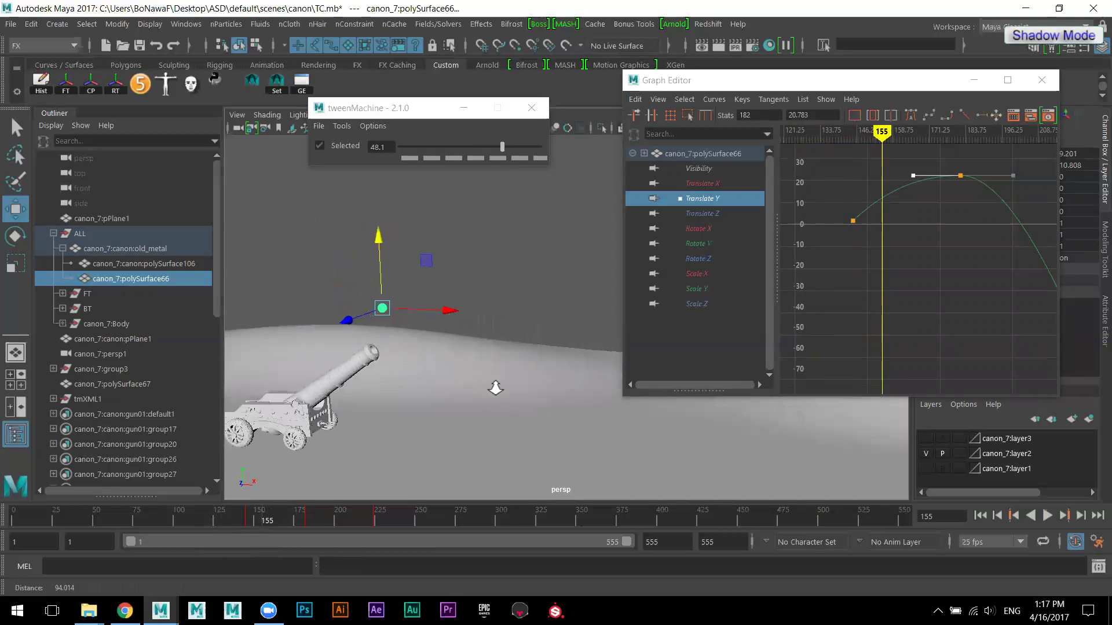
middle_click_drag(615, 409, 660, 409, "alt")
left_click_drag(223, 512, 266, 521)
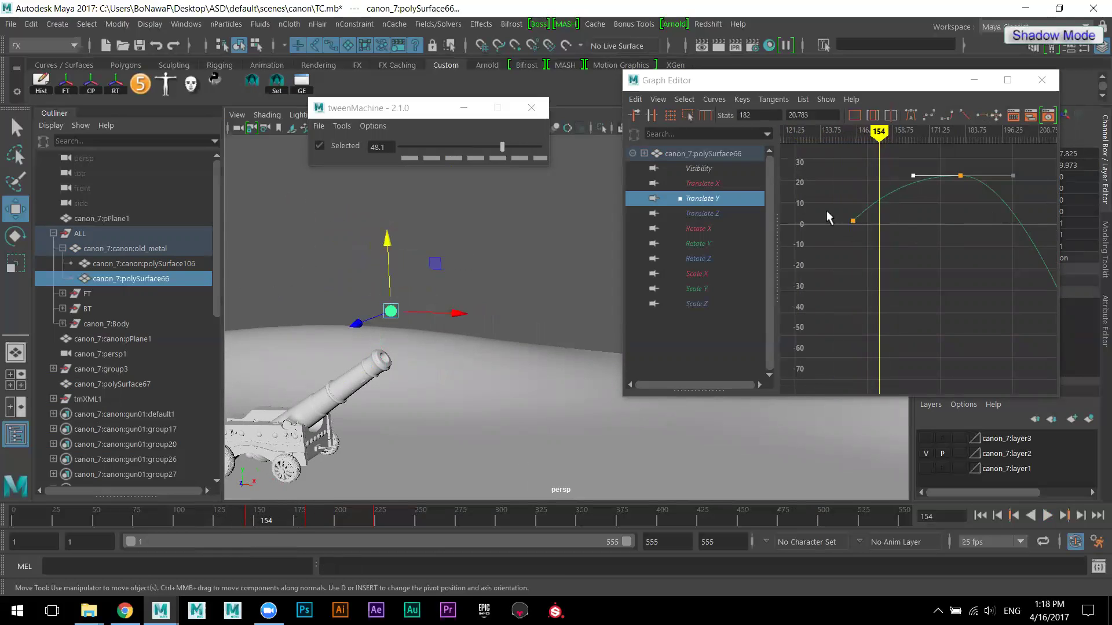
- Try linear tangents and a level outgoing handle on the Translate Y key at frame 145, scrubbing the launch to compare
left_click_drag(825, 211, 901, 266)
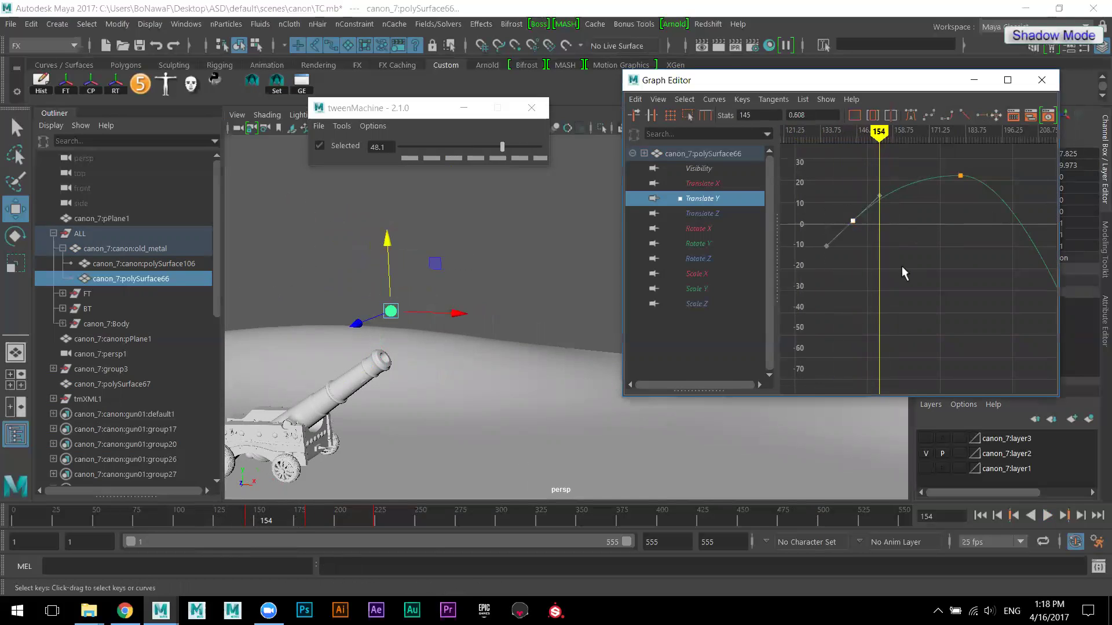
left_click(964, 116)
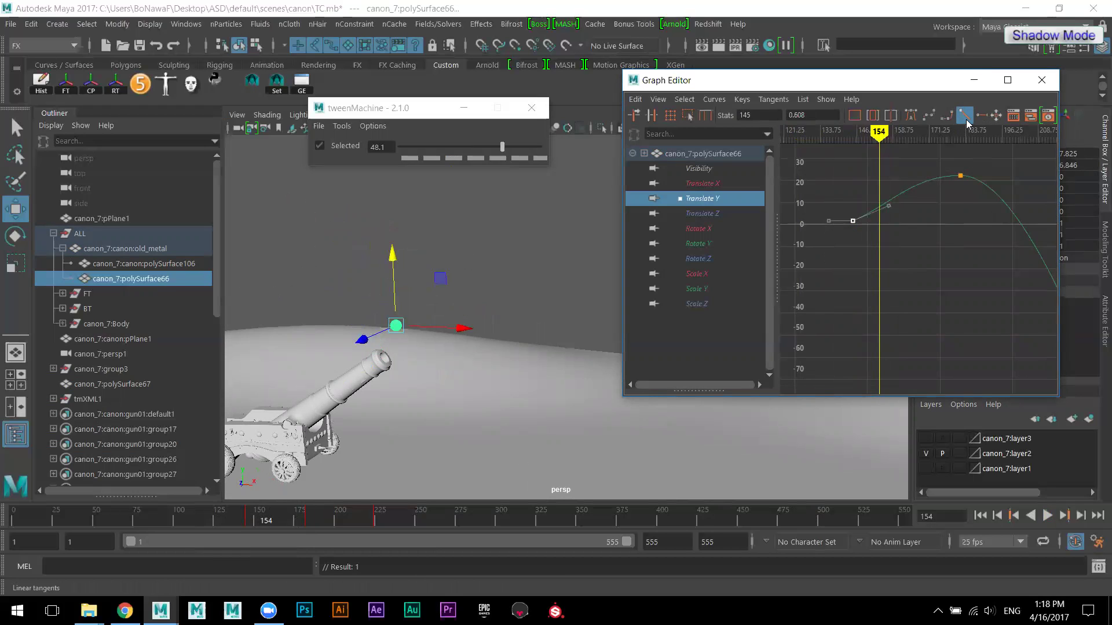
left_click_drag(215, 517, 269, 522)
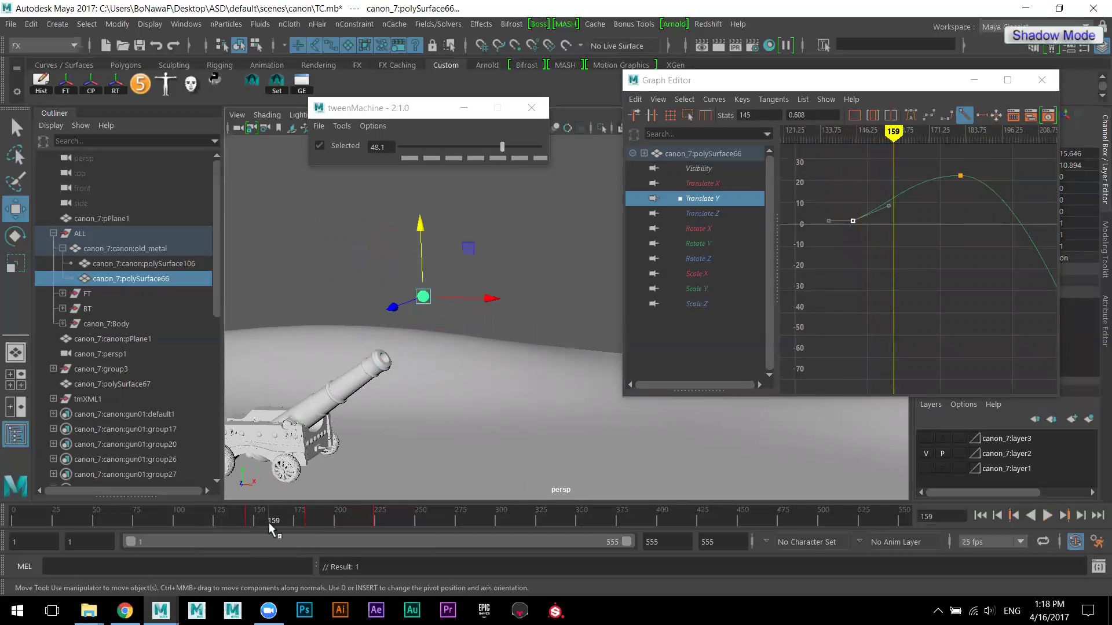
left_click_drag(871, 193, 884, 200)
middle_click_drag(909, 217, 907, 223)
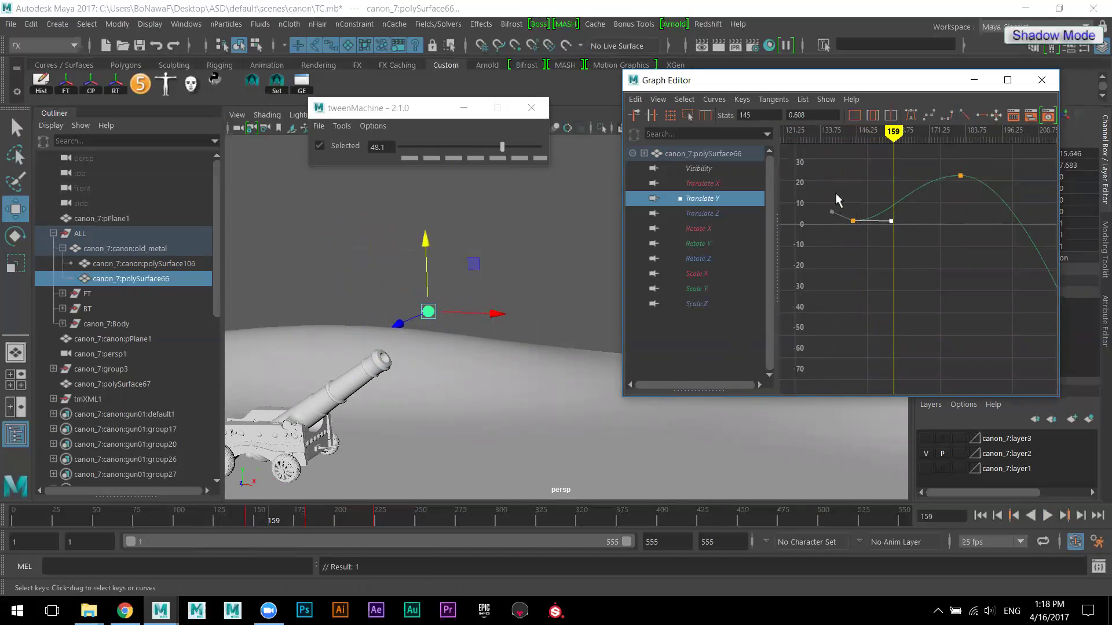
left_click(966, 115)
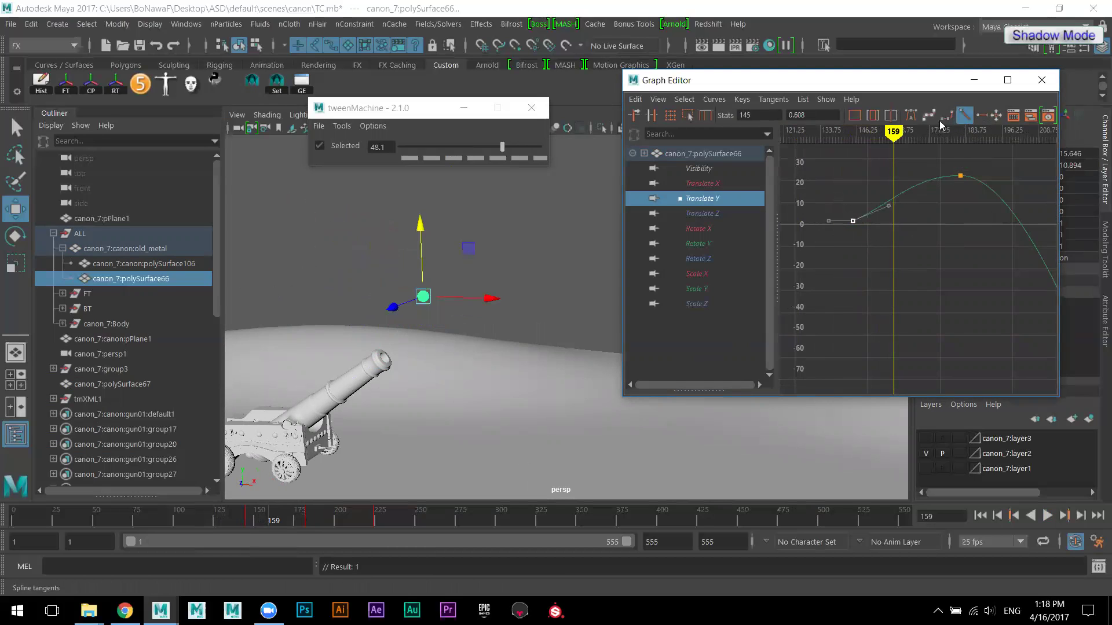
- Apply flat tangents to the first Translate Y key at frame 145, and scrub and play back the flight
left_click(980, 116)
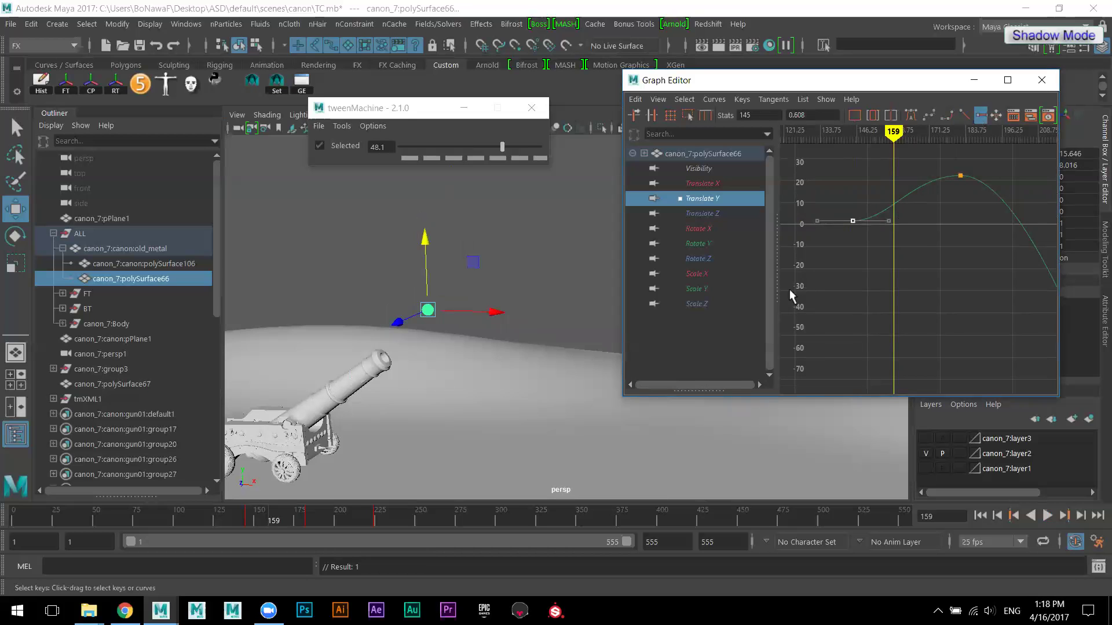
left_click_drag(231, 519, 290, 519)
left_click_drag(425, 417, 798, 465, "alt")
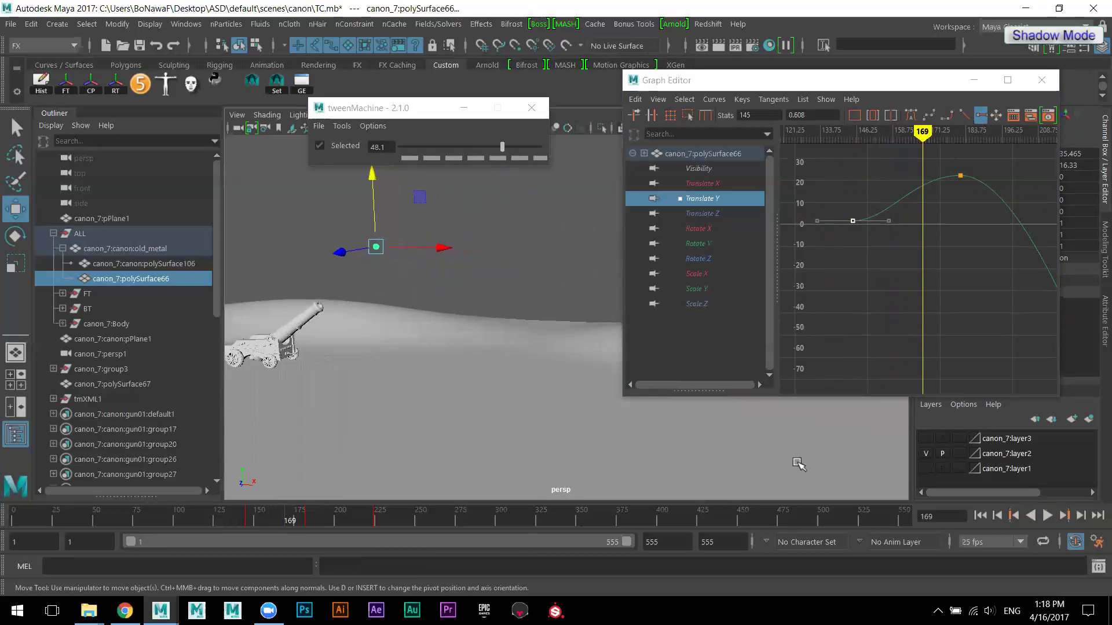
left_click(1047, 515)
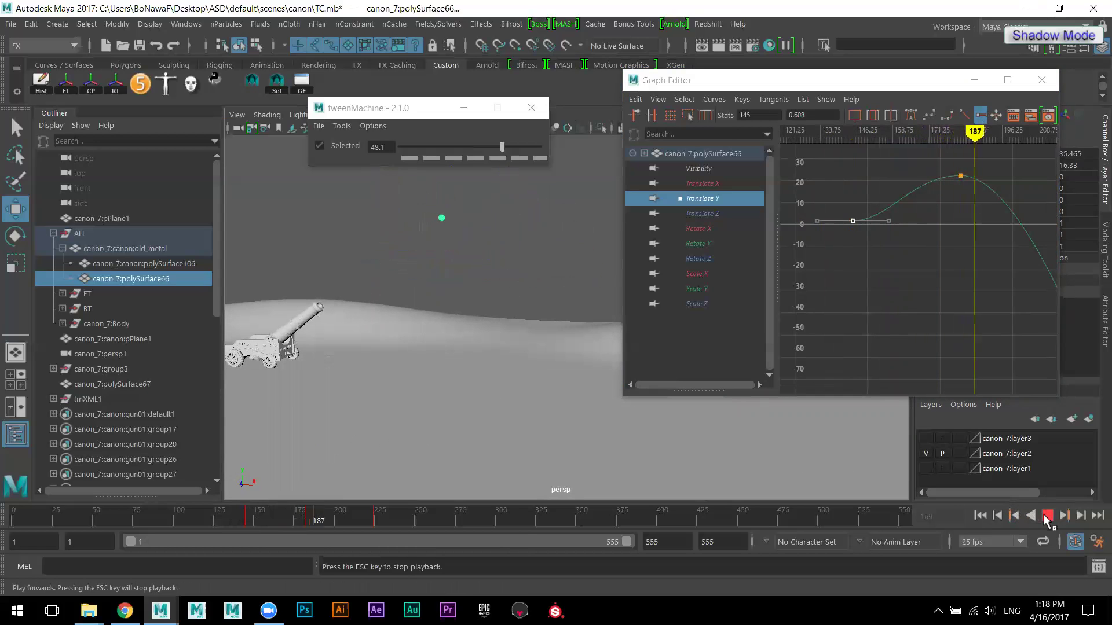
left_click(1047, 515)
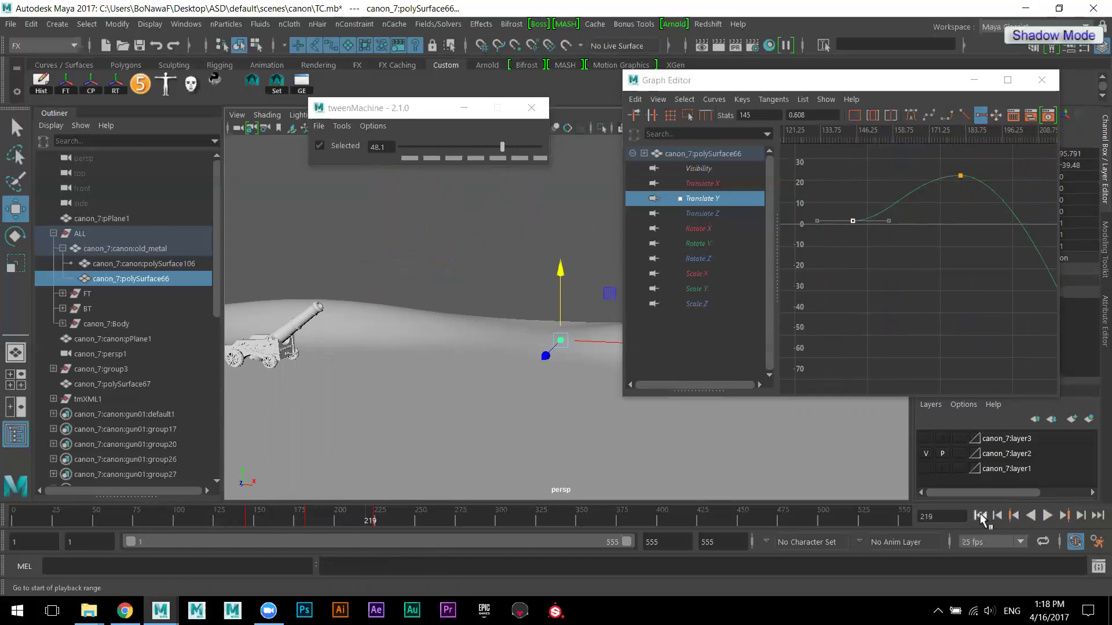
- Set the playback range to start at frame 97 and play the cannon shot from there
left_click_drag(130, 541, 217, 539)
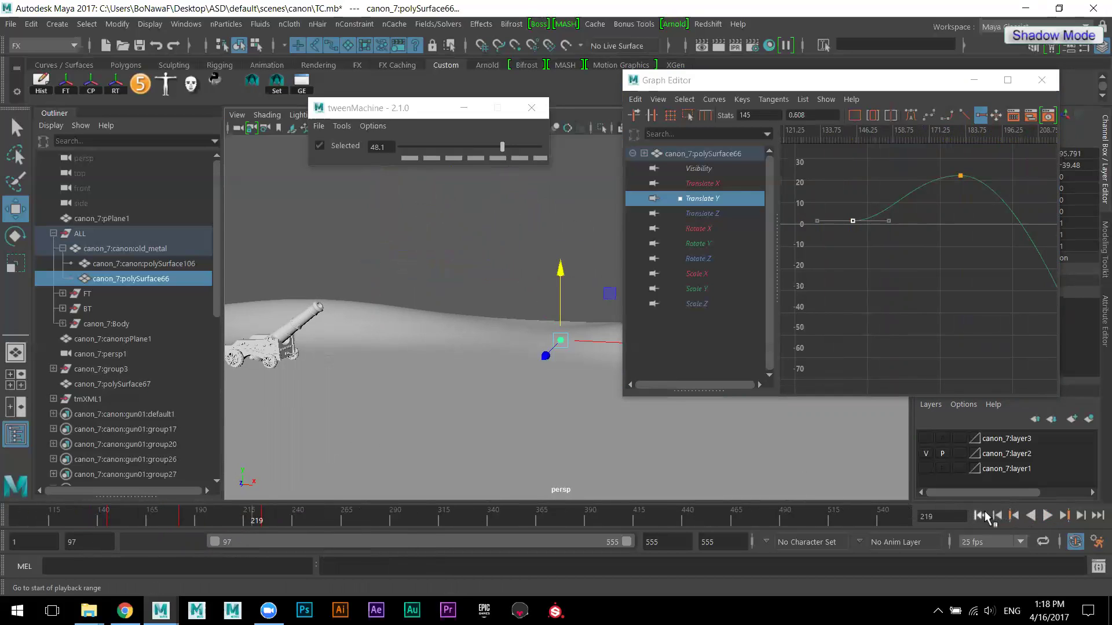
left_click(980, 515)
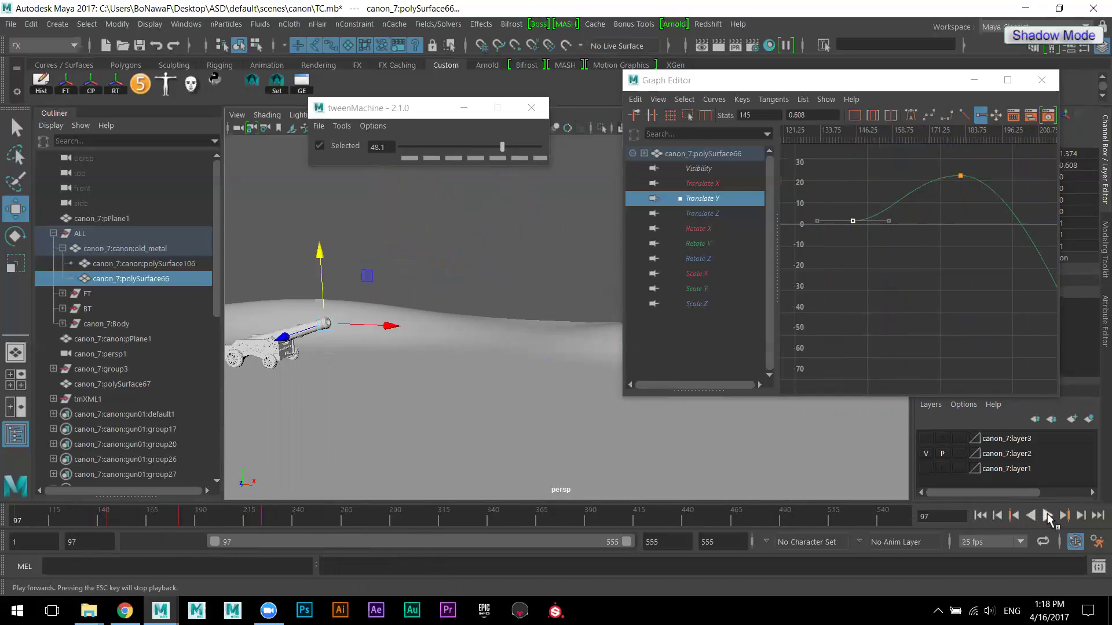
left_click(1048, 516)
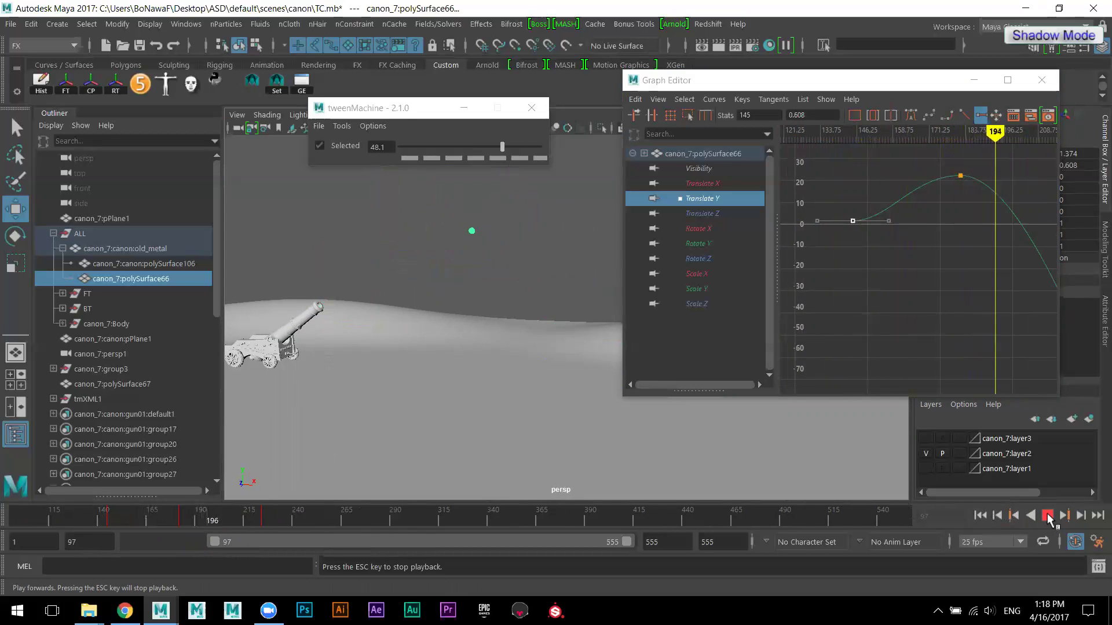
left_click(1048, 516)
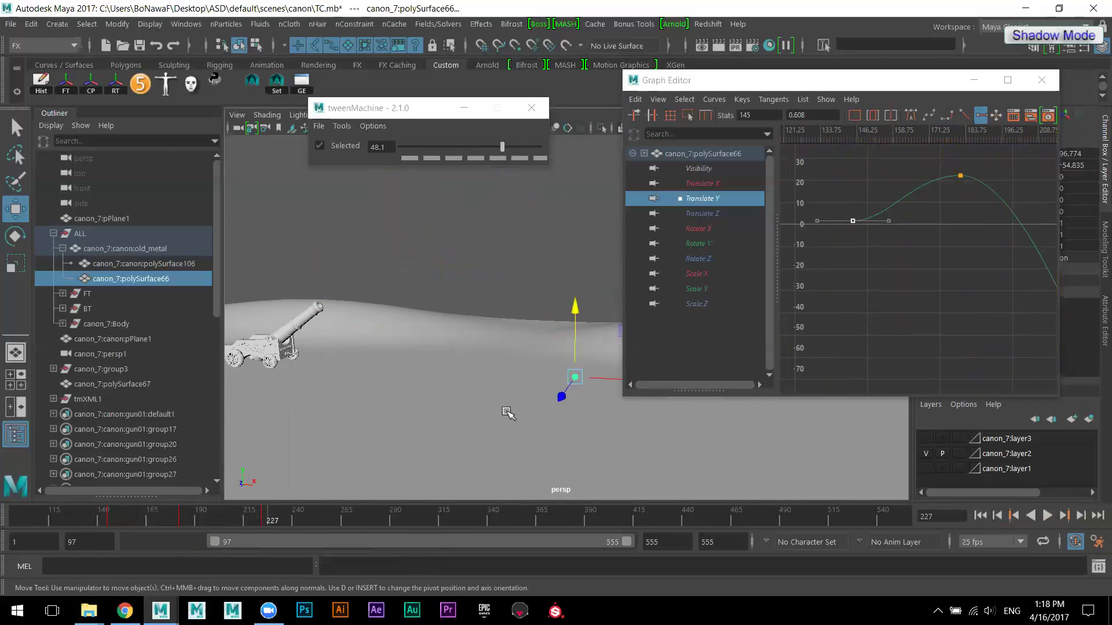
- Scale the cannonball's keys closer together on the timeline to shorten the flight, and play it from frame 97
left_click(839, 338)
key("a")
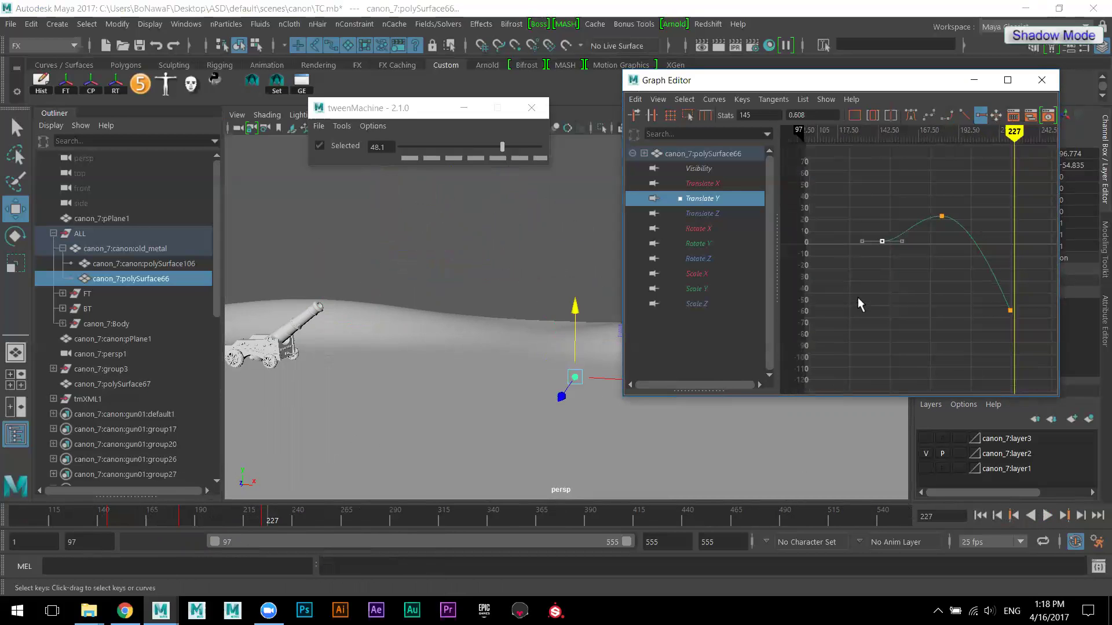
mouse_move(165, 516)
left_mouse_down("shift")
mouse_move(283, 522)
mouse_move(172, 525)
left_mouse_up("shift")
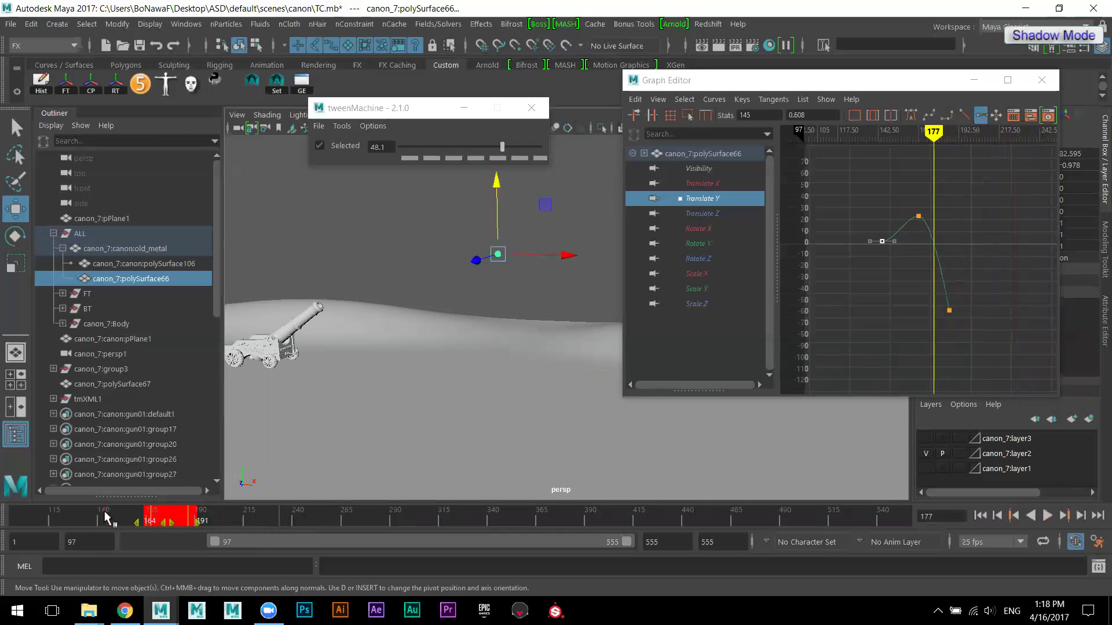
left_click(23, 512)
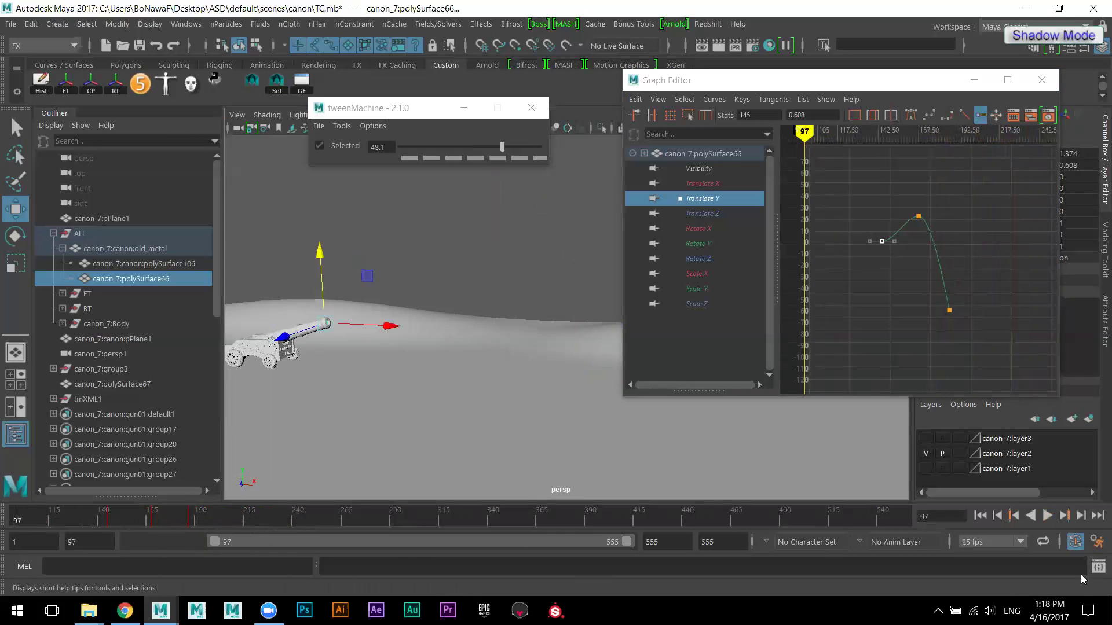
left_click(1047, 516)
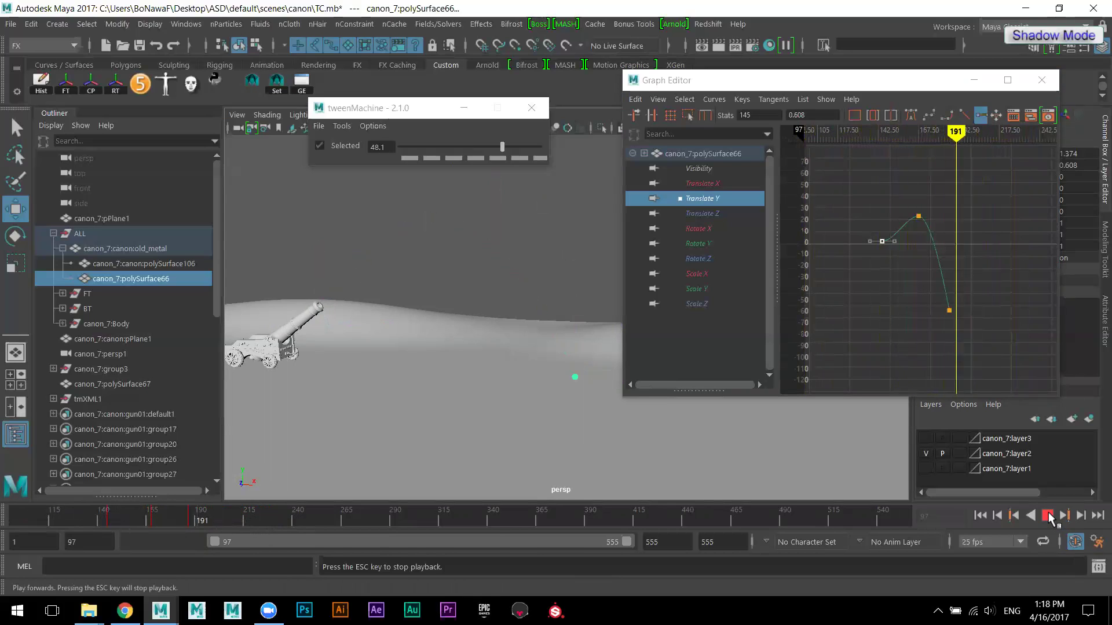
- Try moving the last Translate Y key earlier in time, undo the move, and replay the flight
left_click(1047, 515)
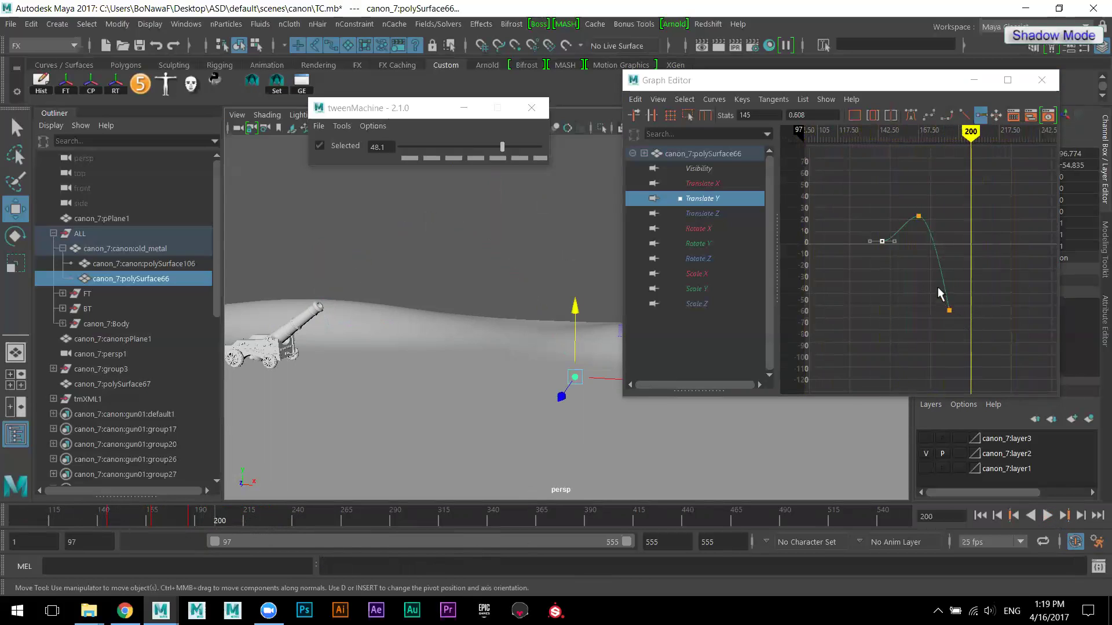
left_click_drag(939, 294, 971, 329)
middle_click_drag(956, 336, 930, 332, "shift")
key("ctrl+z")
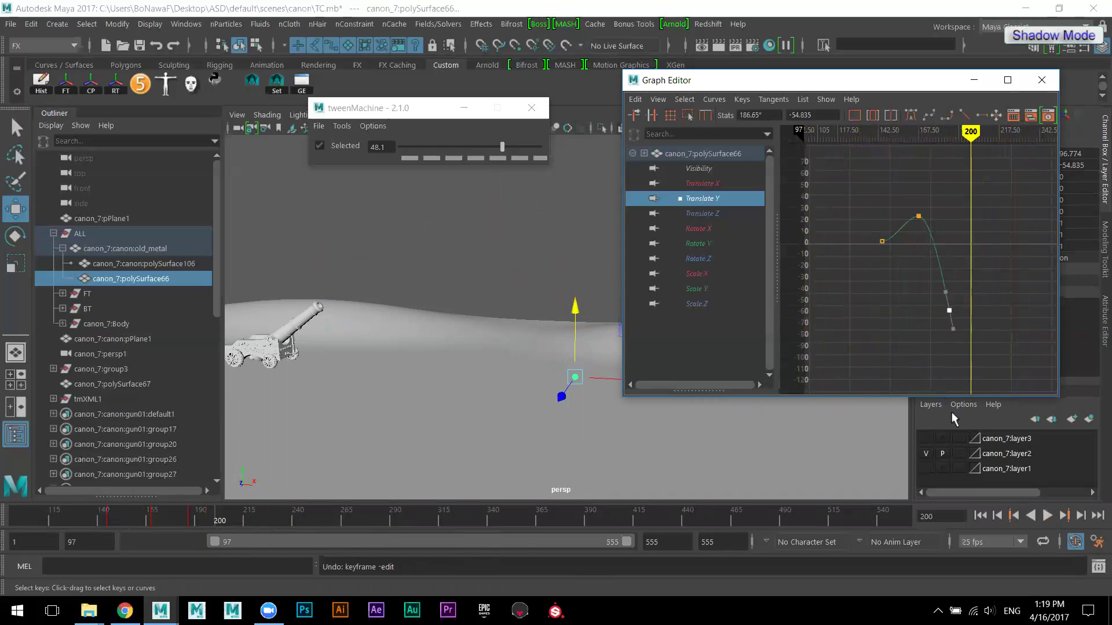
left_click(980, 515)
left_click(1047, 516)
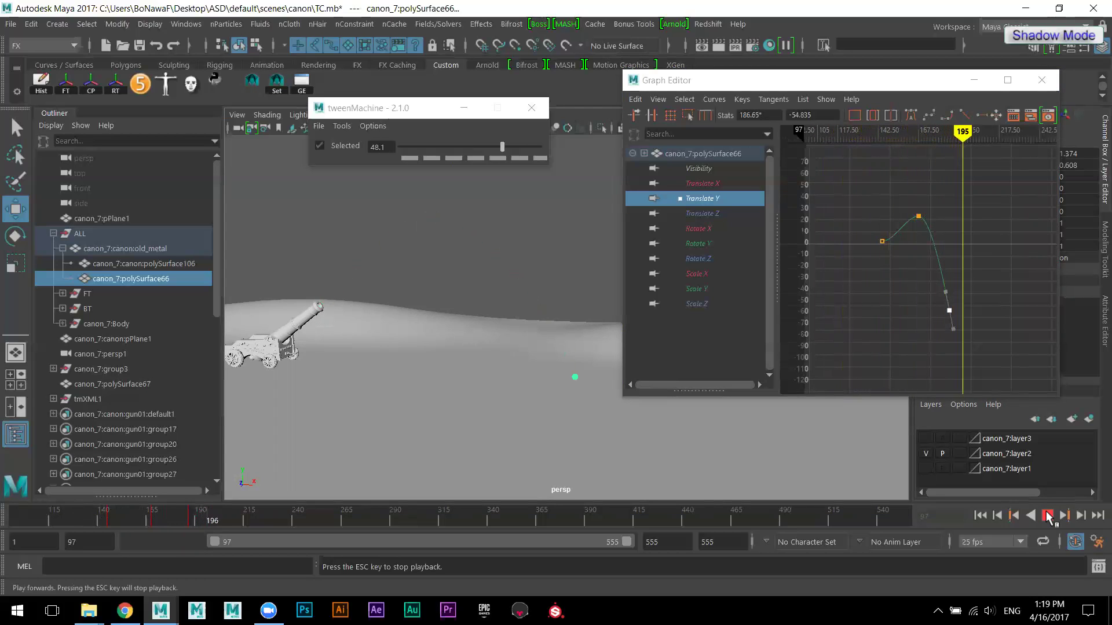
left_click(1047, 516)
- Steepen the incoming tangent of the last Translate Y key so the ball drops more sharply, and play the result
mouse_move(165, 514)
left_mouse_down()
mouse_move(186, 514)
mouse_move(143, 519)
mouse_move(178, 517)
left_mouse_up()
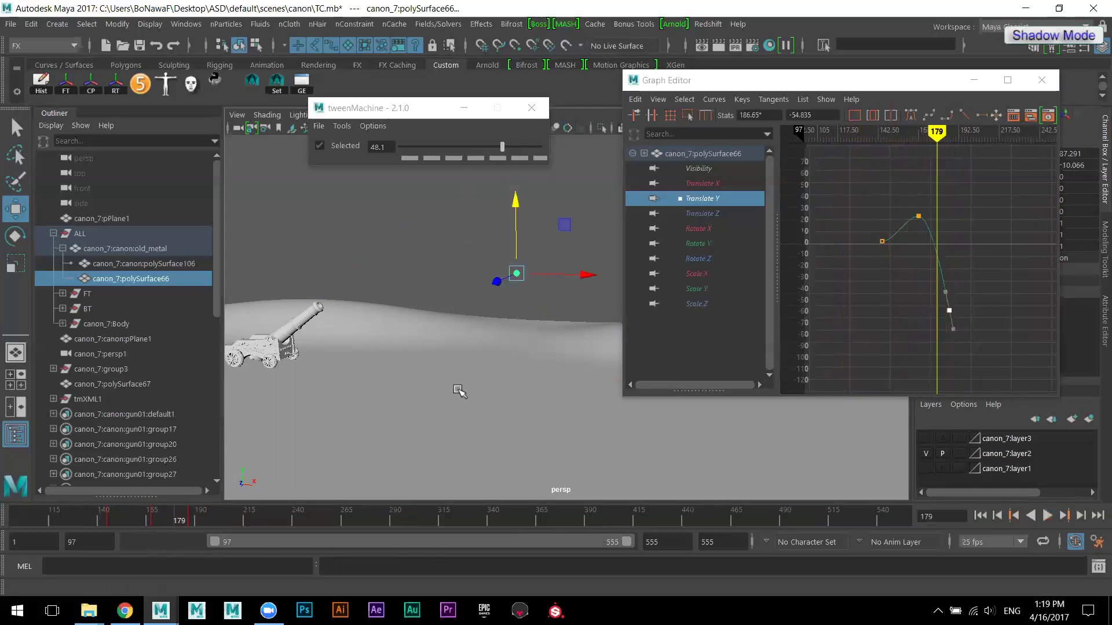
left_click_drag(889, 201, 941, 221)
middle_click_drag(940, 221, 950, 224, "shift")
left_click_drag(919, 302, 978, 337)
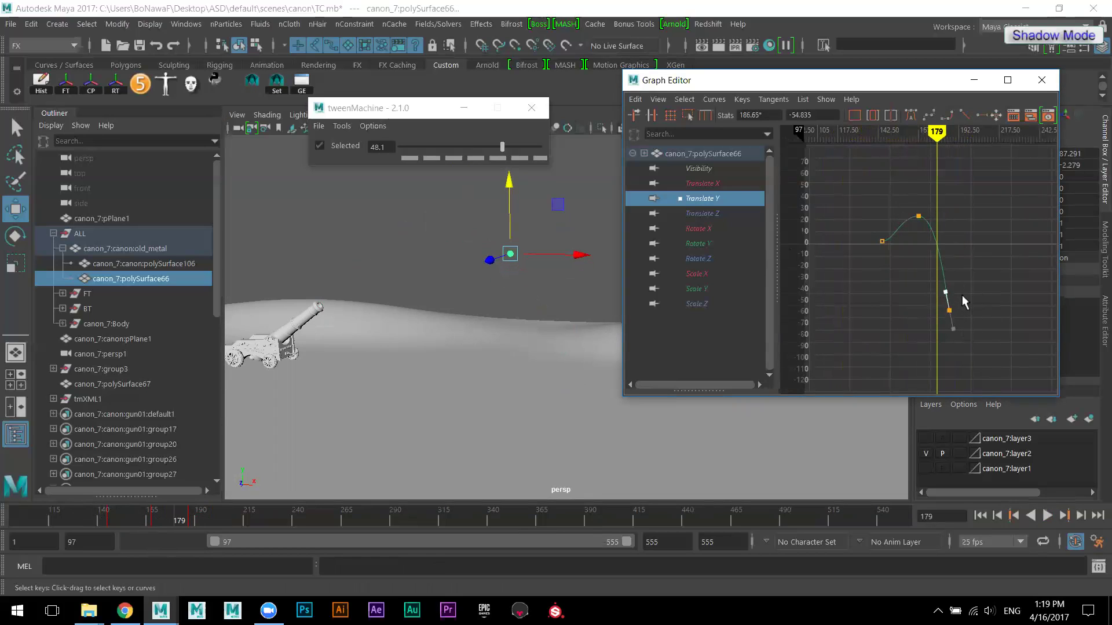
middle_click_drag(966, 294, 968, 295, "shift")
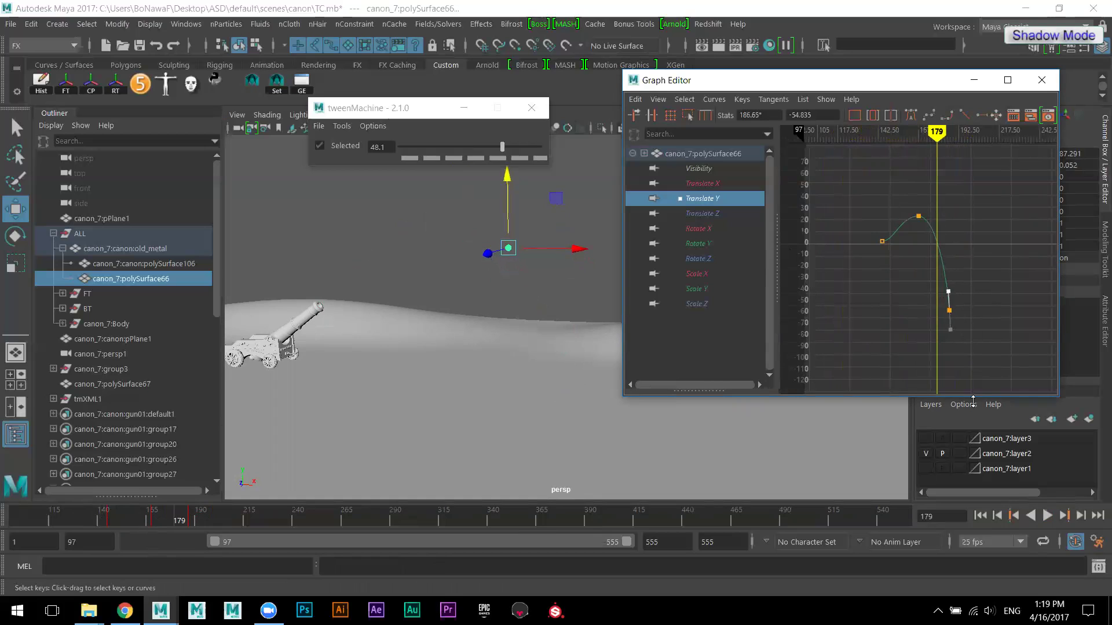
left_click(1047, 515)
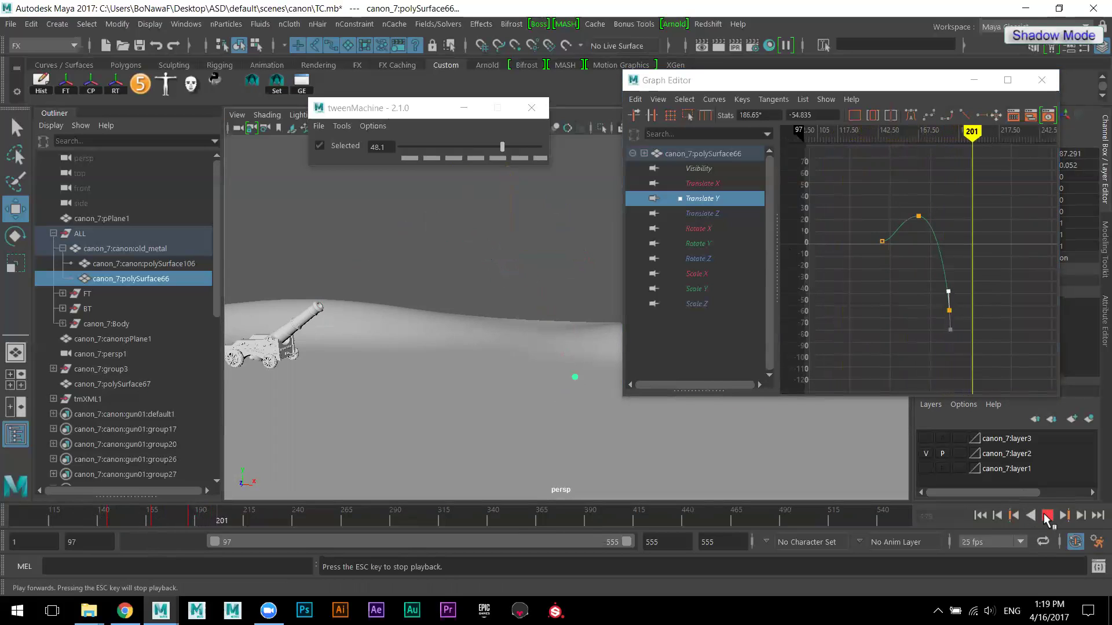
left_click(1047, 515)
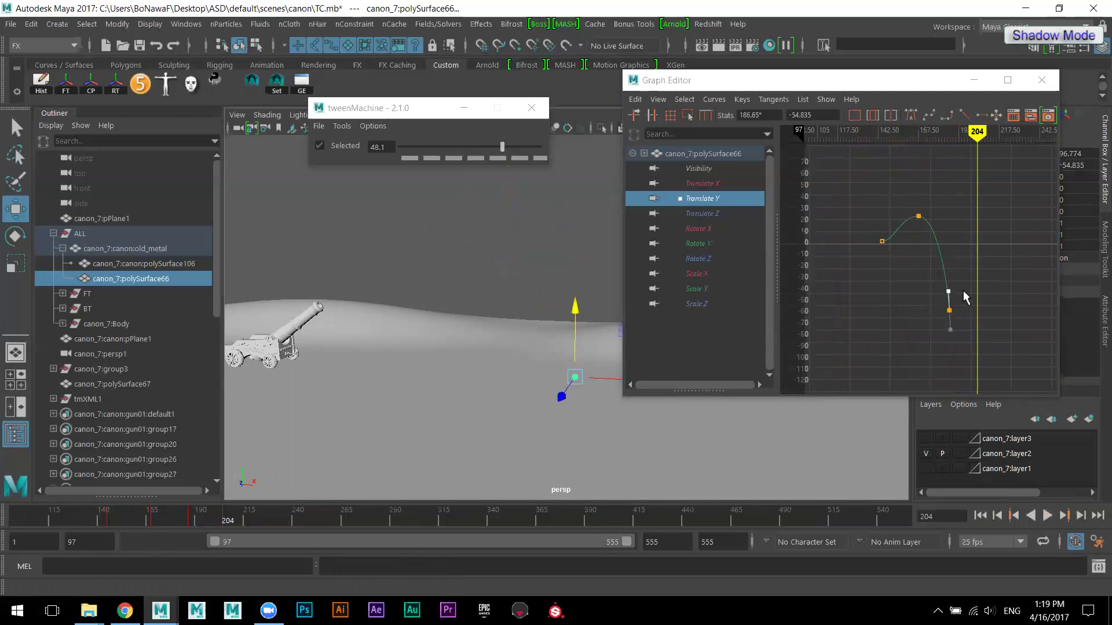
- Flatten the incoming tangent of the last Translate Y key to a gentler slope, and replay the shot from frame 97
left_click(948, 291)
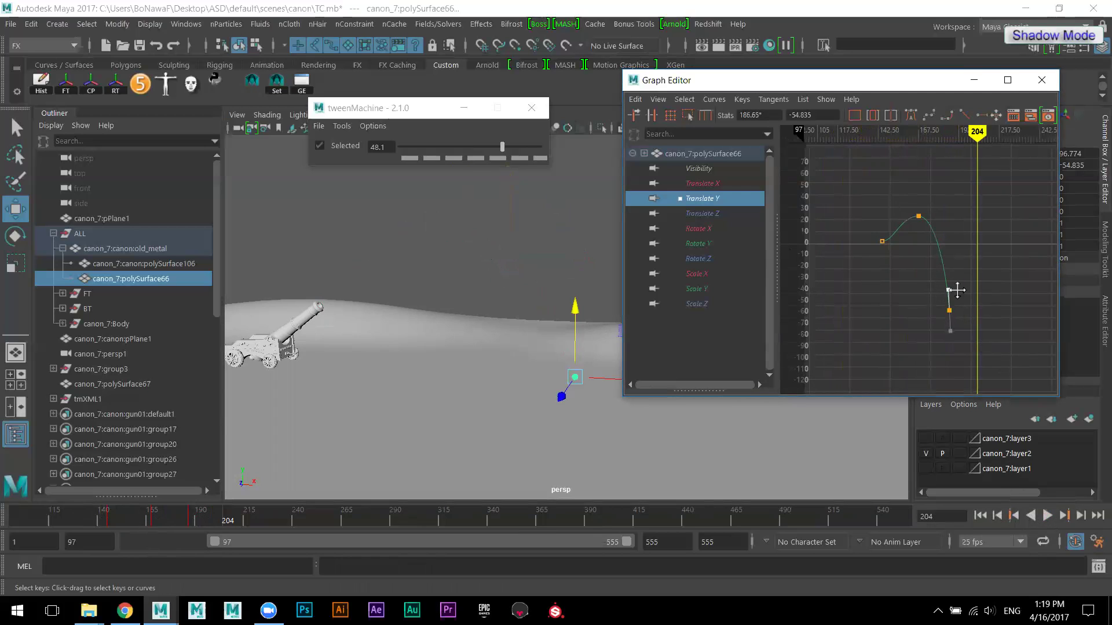
middle_click_drag(955, 290, 946, 289)
key("f")
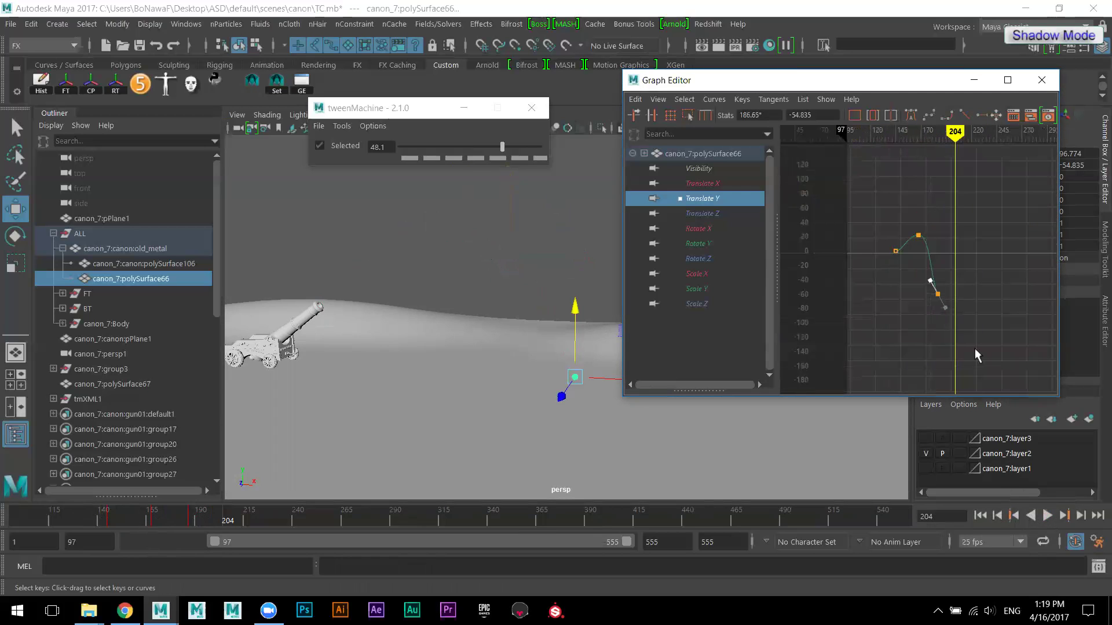
left_click(980, 515)
left_click(1047, 515)
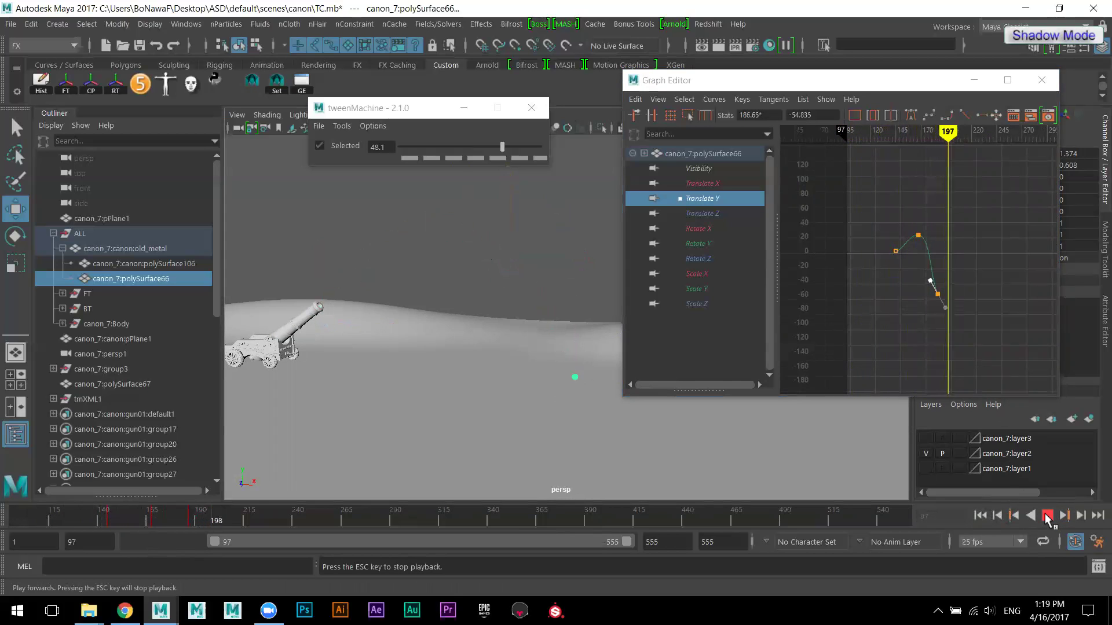
left_click(1047, 515)
- Adjust the outgoing tangent handle of the Translate Y peak key to a shorter, nearly level handle, and play the flight
left_click_drag(908, 213, 943, 256)
right_click_drag(909, 267, 943, 185, "alt")
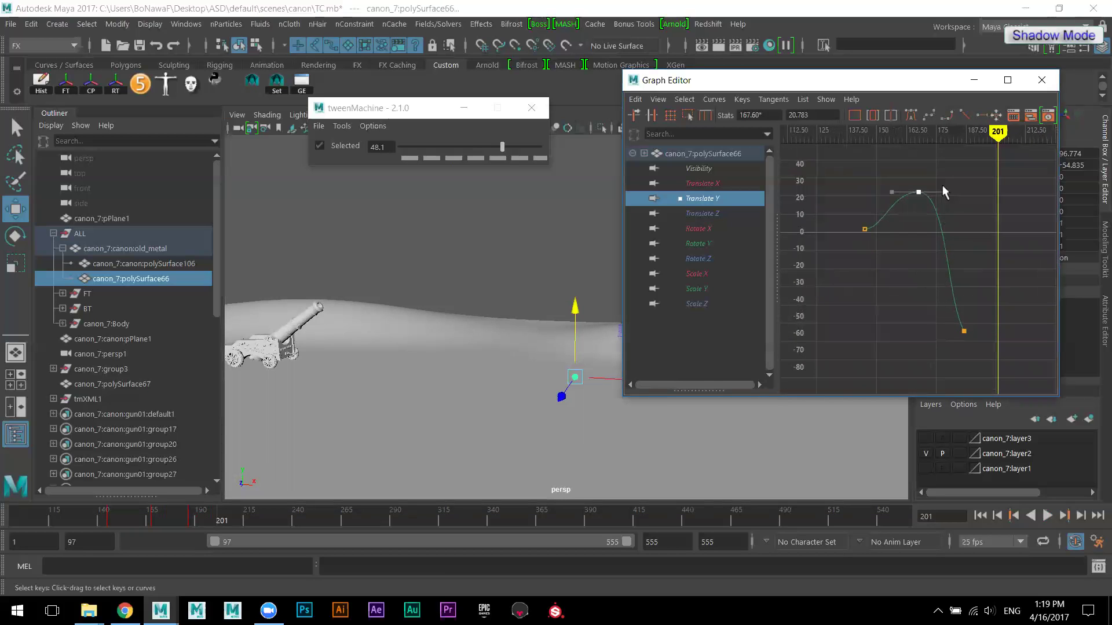
left_click_drag(960, 205, 961, 205)
middle_click_drag(970, 211, 959, 205, "shift")
left_click(983, 515)
left_click(1047, 515)
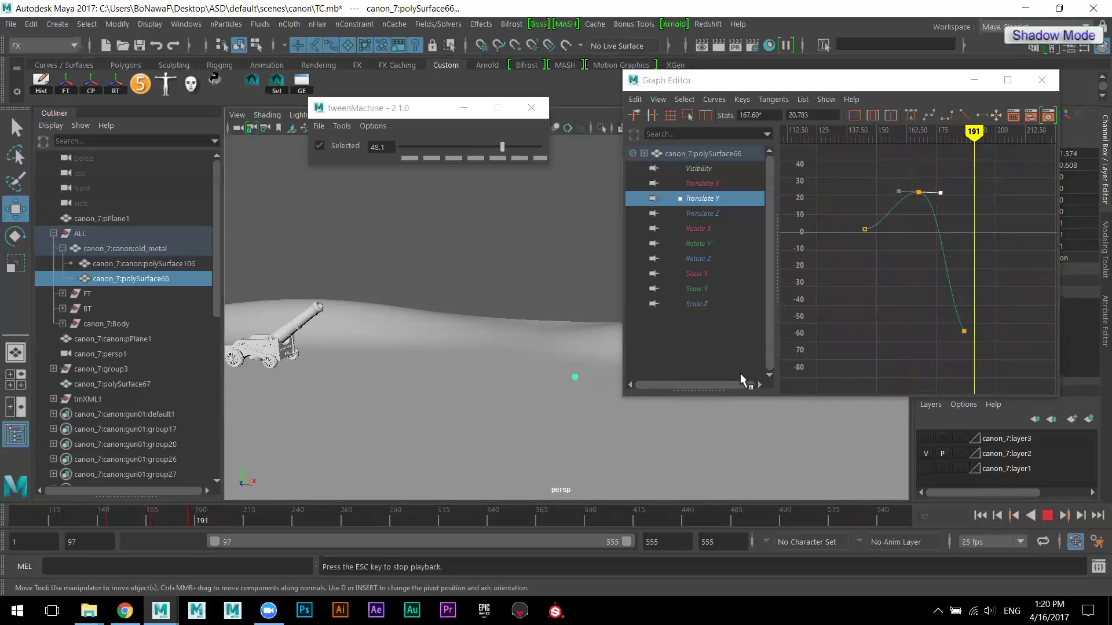
left_click(1047, 515)
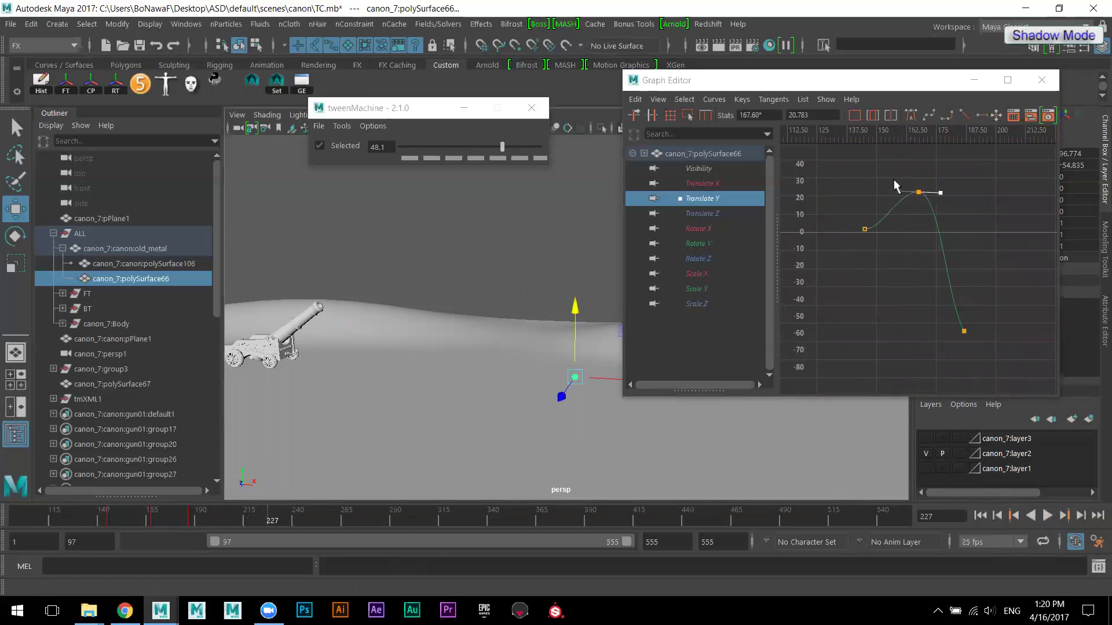
- Pull the incoming tangent handle of the Translate Y peak key closer to the key, and replay from the range start
left_click_drag(883, 177, 904, 193)
middle_click_drag(904, 201, 908, 200, "shift")
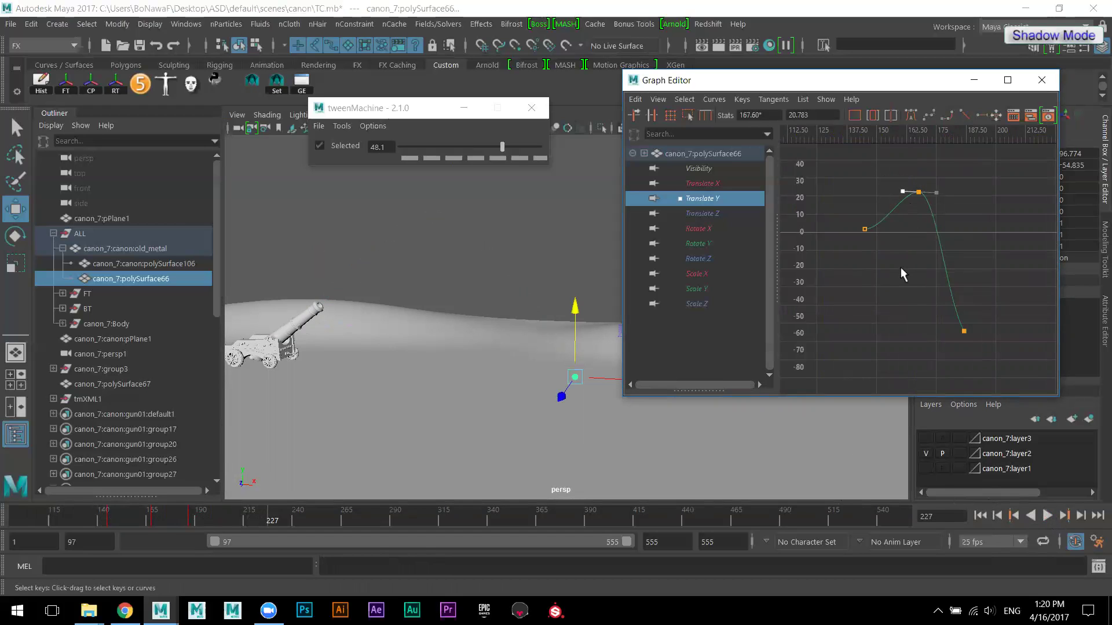
left_click(980, 516)
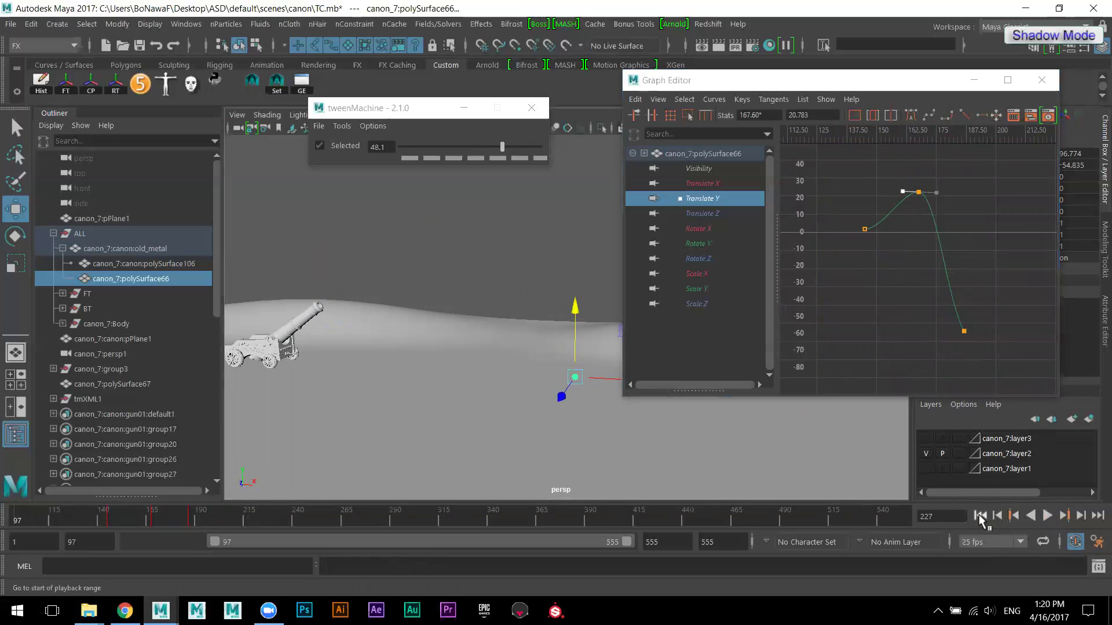
left_click(1047, 516)
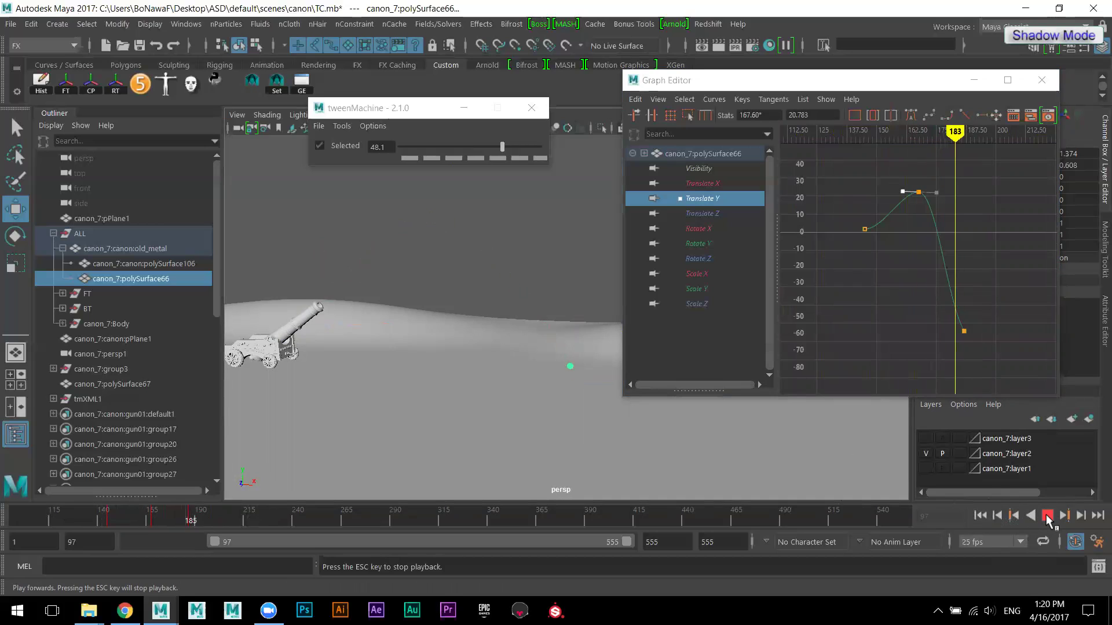
left_click(1047, 516)
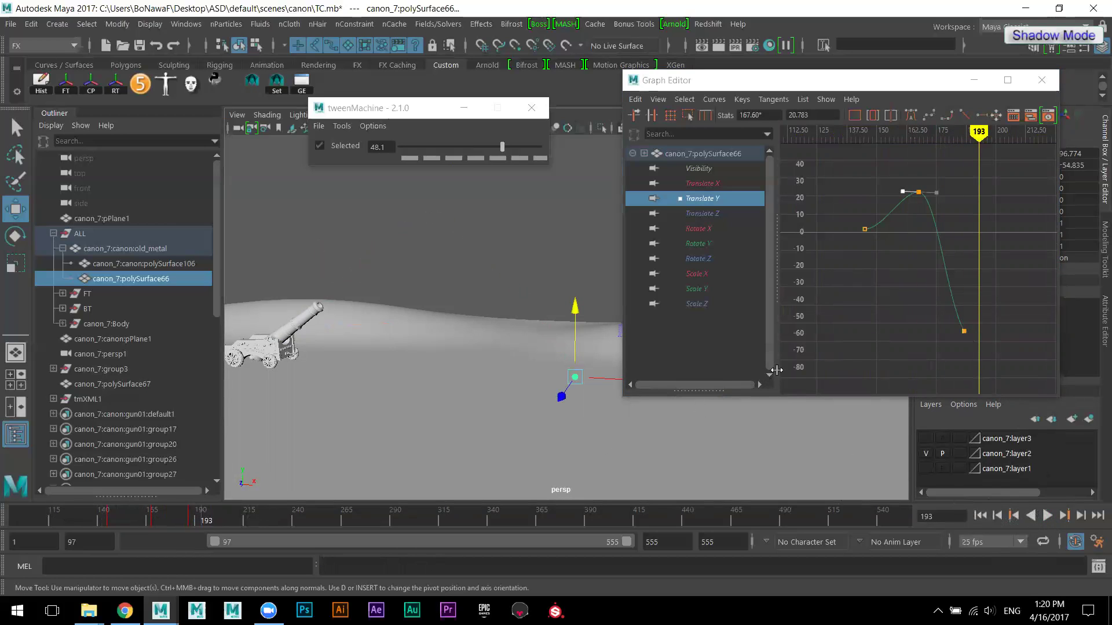
- Lengthen the outgoing tangent handle of the Translate Y peak key to widen the top of the arc, and replay the shot
key("f")
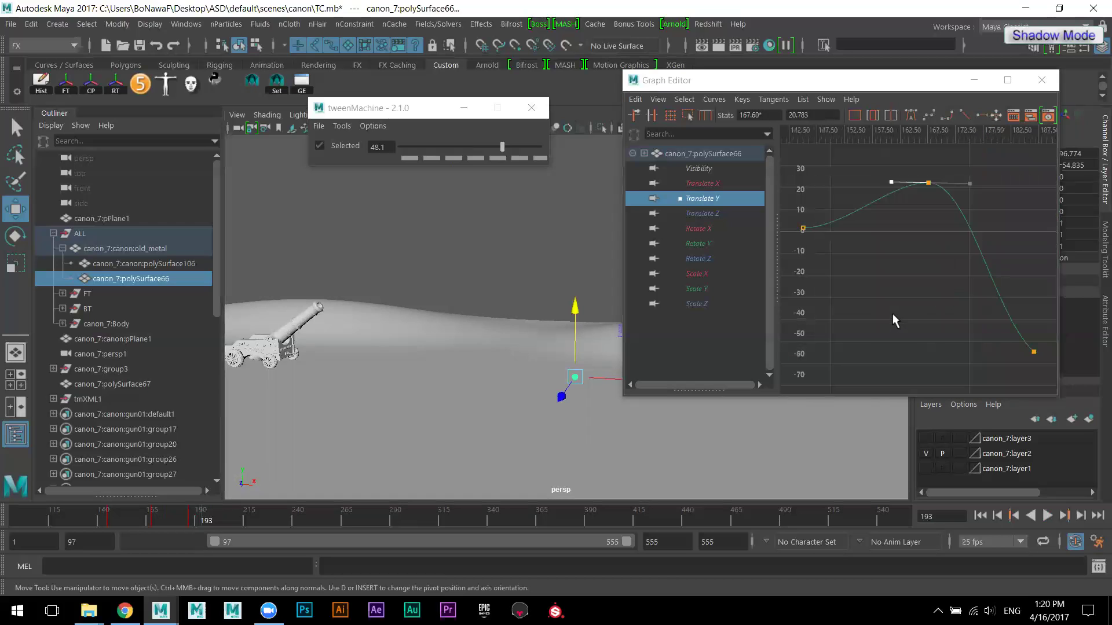
scroll(912, 306, "down", 1)
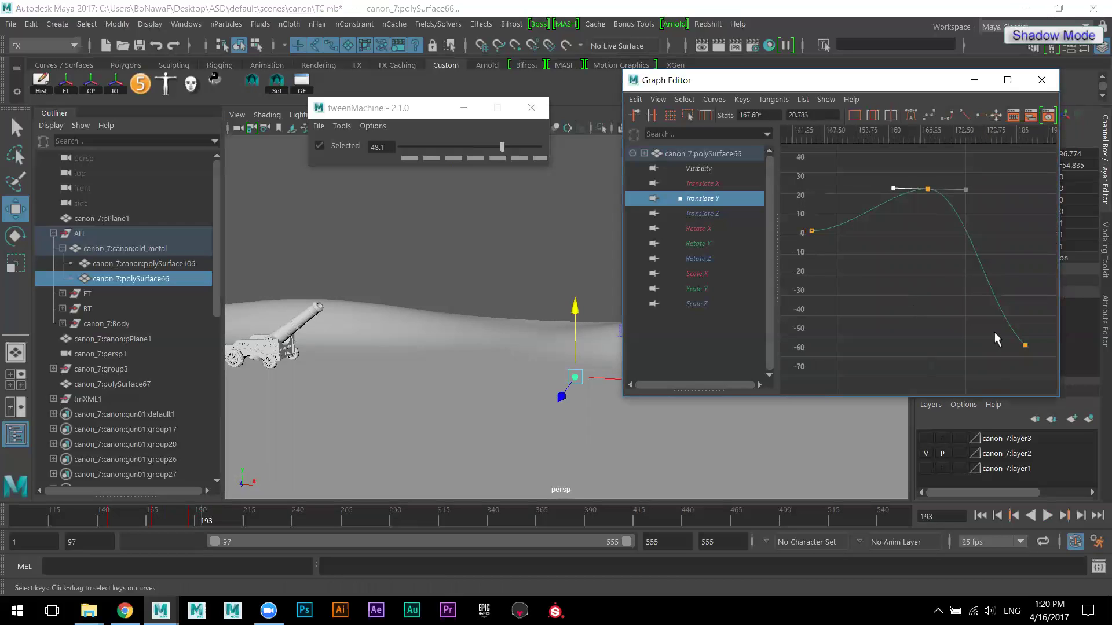
left_click_drag(1044, 368, 1045, 369)
left_click_drag(950, 206, 947, 176)
middle_click_drag(988, 205, 1011, 188)
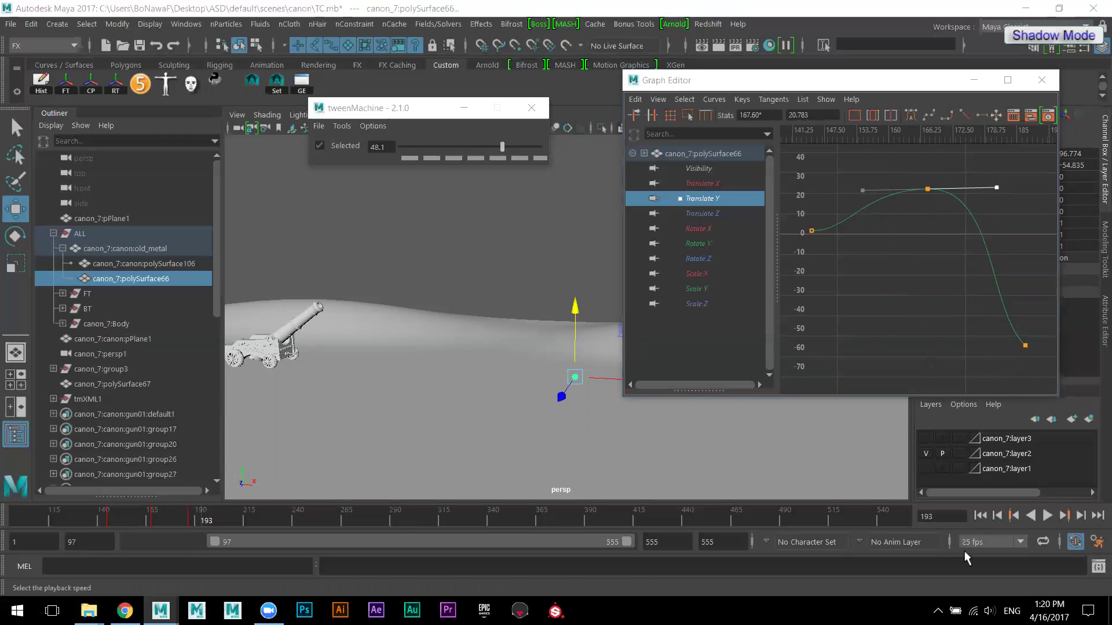
left_click(979, 516)
left_click(1047, 516)
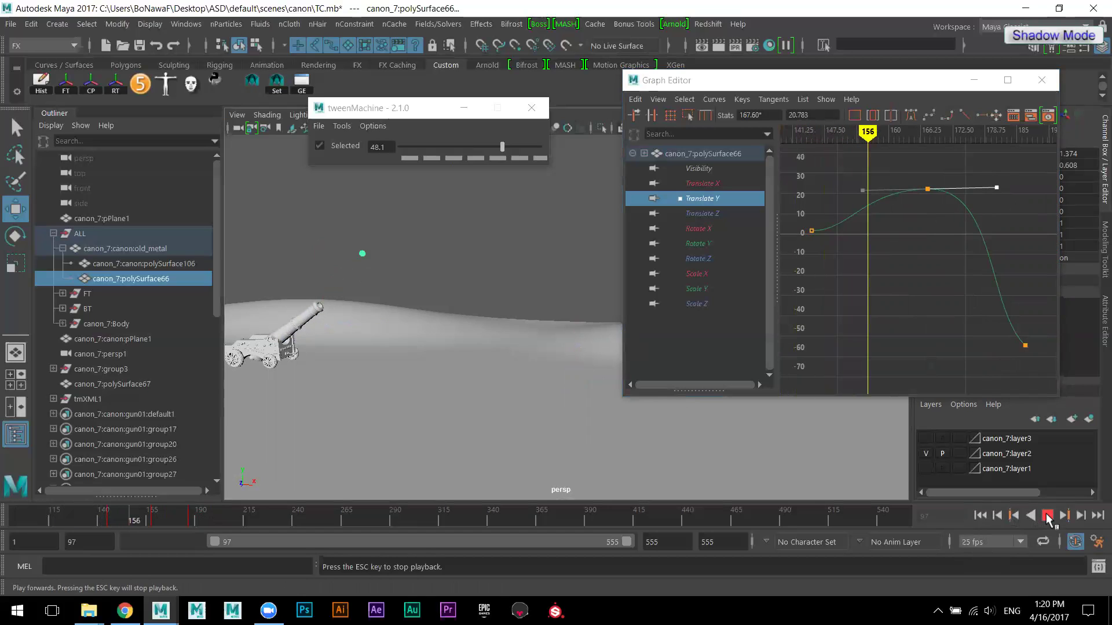
left_click(1047, 516)
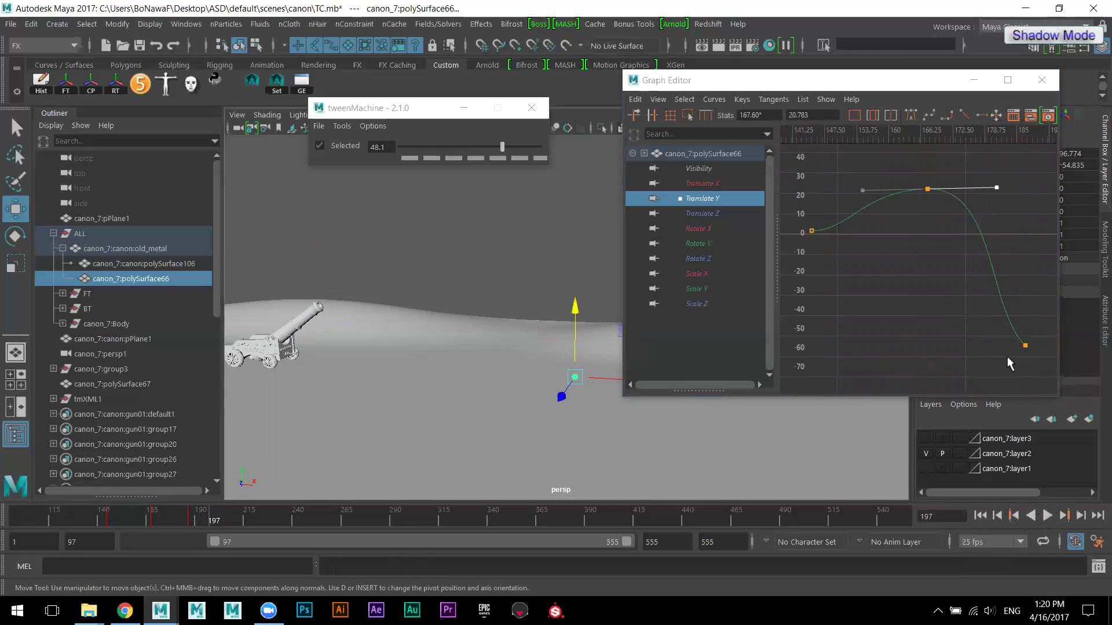
- Select the last Translate Y key, play the flight again, and shorten the playback range to end at frame 202
left_click_drag(987, 304, 1034, 373)
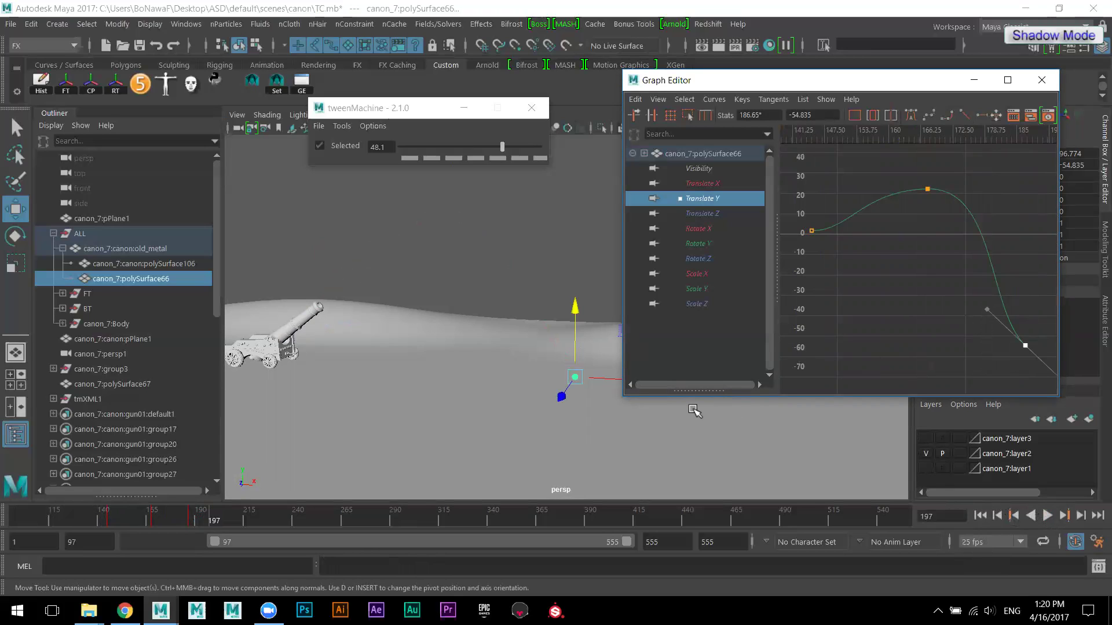
left_click(980, 515)
left_click(1047, 515)
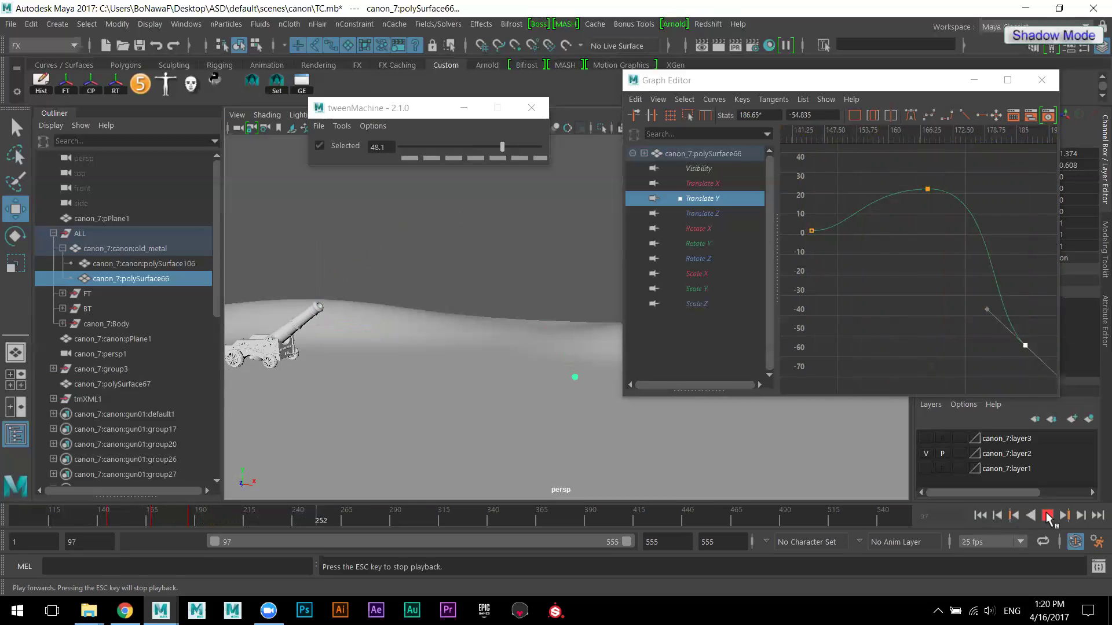
left_click(1047, 516)
left_click_drag(624, 541, 297, 541)
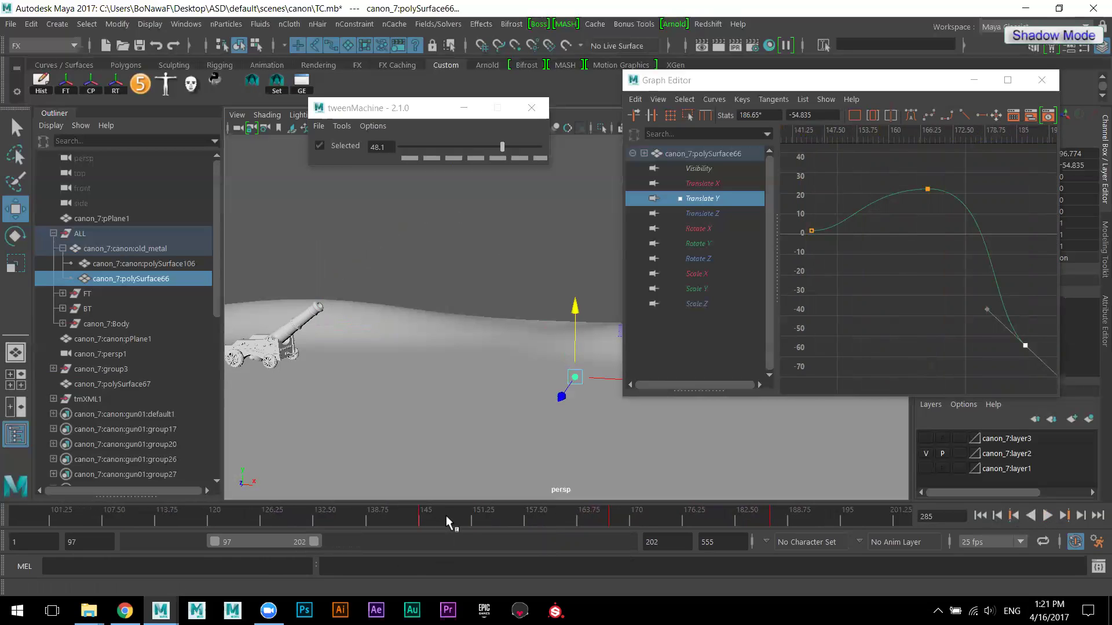
- Scrub to frame 157 and nudge the cannonball along its X axis to key an in-between pose there
left_click_drag(799, 216, 843, 265)
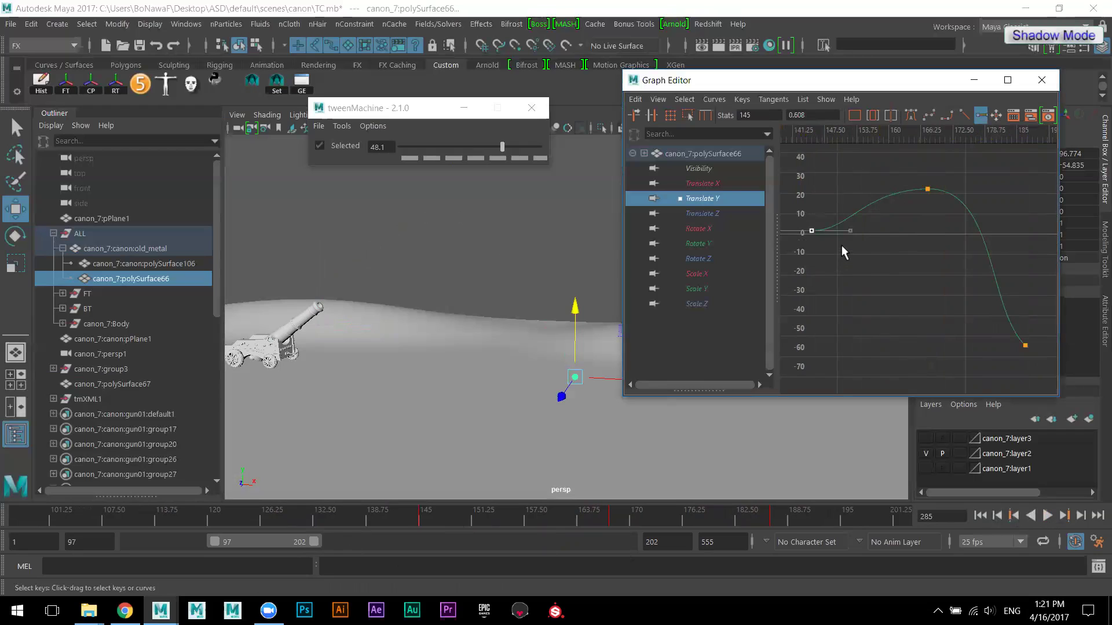
left_click_drag(454, 515, 522, 519)
left_click_drag(425, 260, 457, 261)
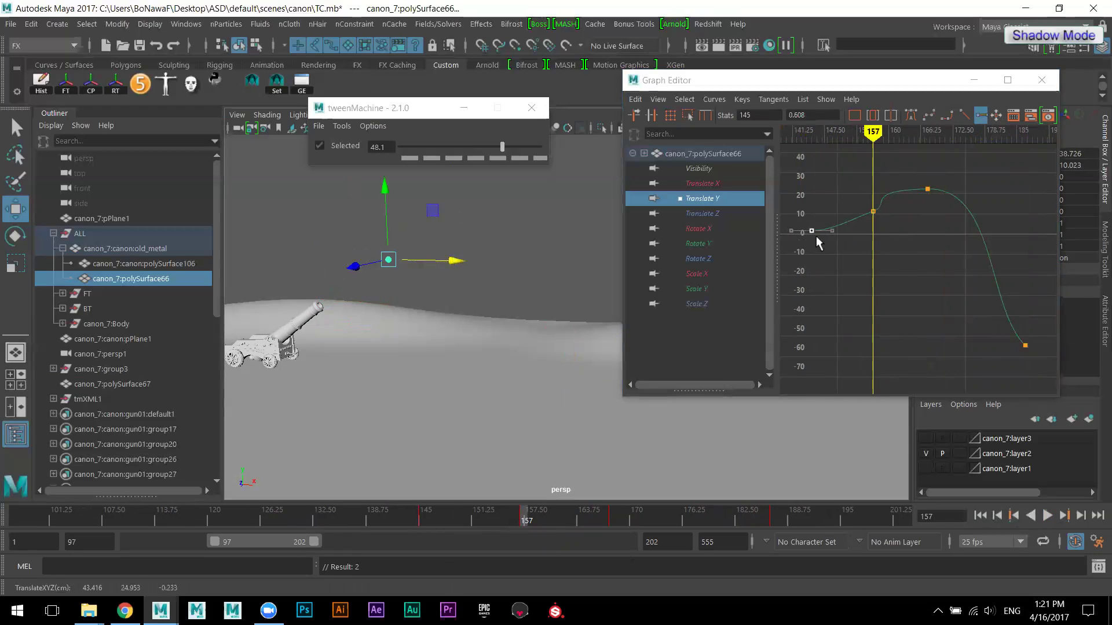
- Smooth the Translate Y curve around frame 157 and the peak with auto tangents, then try raising the frame 157 key and undo it
left_click(873, 212)
left_click_drag(908, 169, 939, 194)
left_click_drag(863, 190, 886, 194)
left_click(884, 219)
middle_click_drag(873, 210, 869, 201)
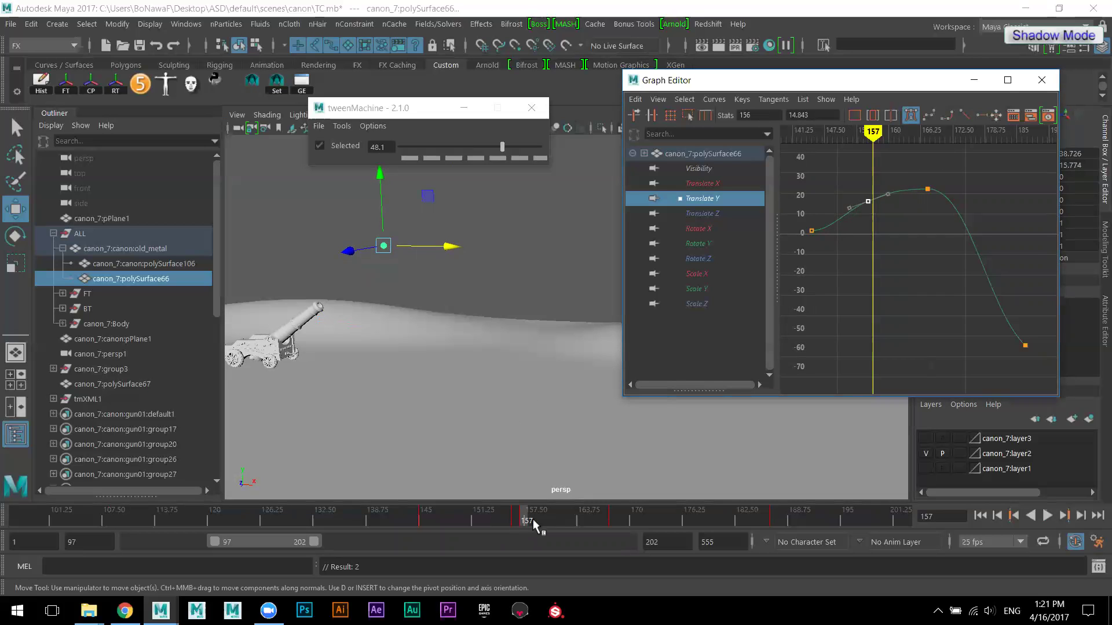
key("ctrl+z")
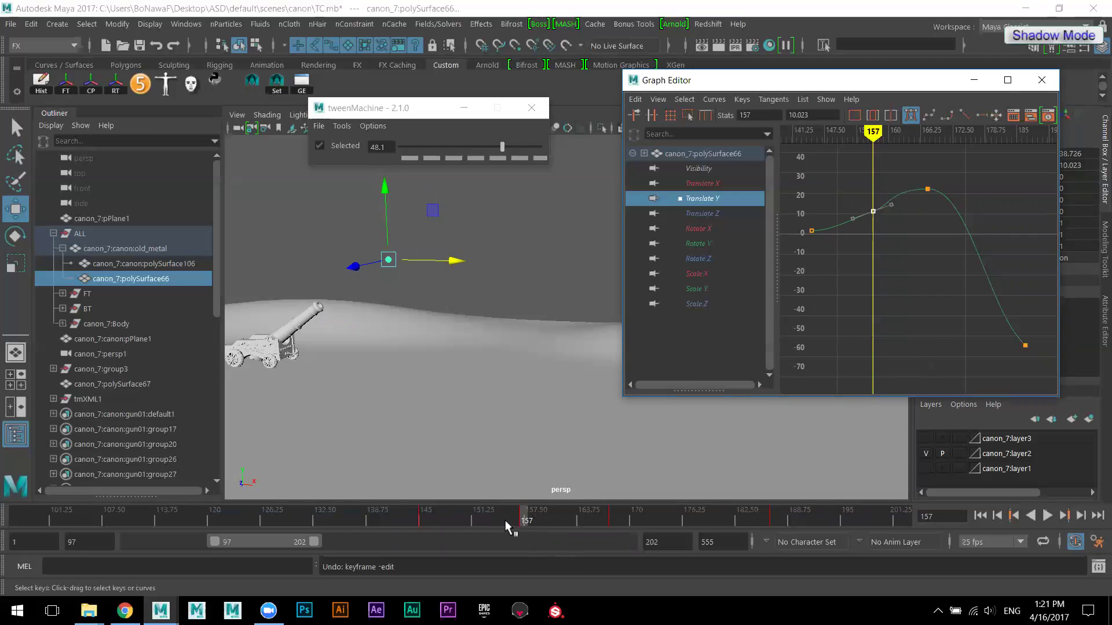
- Replace the key at frame 157 with an in-between at frame 156 using a tweenMachine bias of 14.6, and play the flight
right_click(524, 520)
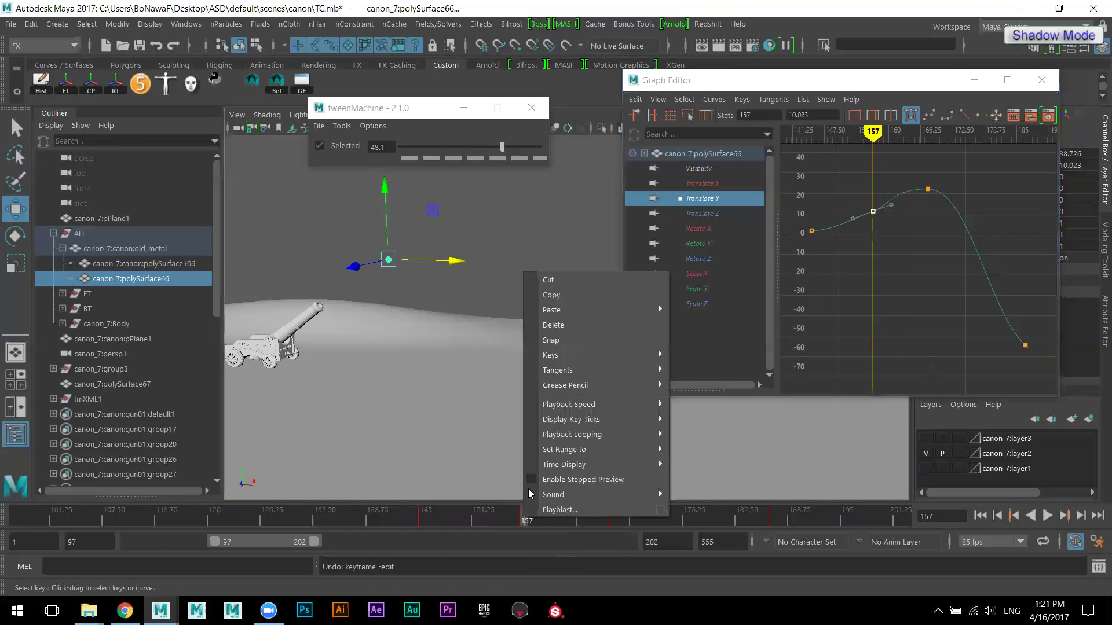
left_click(557, 325)
left_click_drag(397, 518, 517, 523)
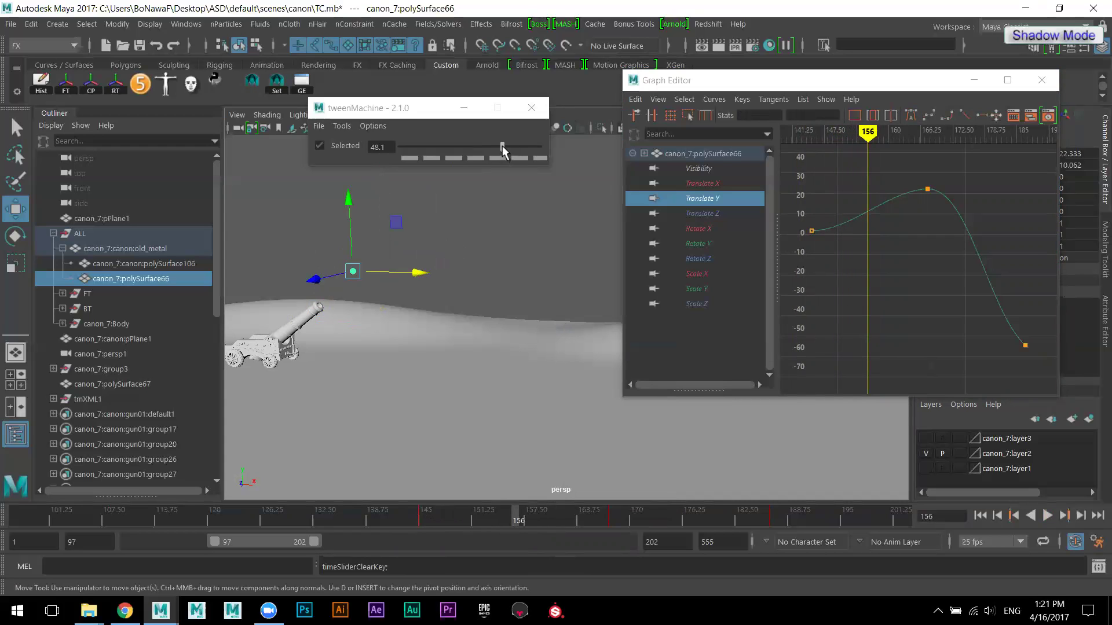
left_click_drag(502, 149, 480, 147)
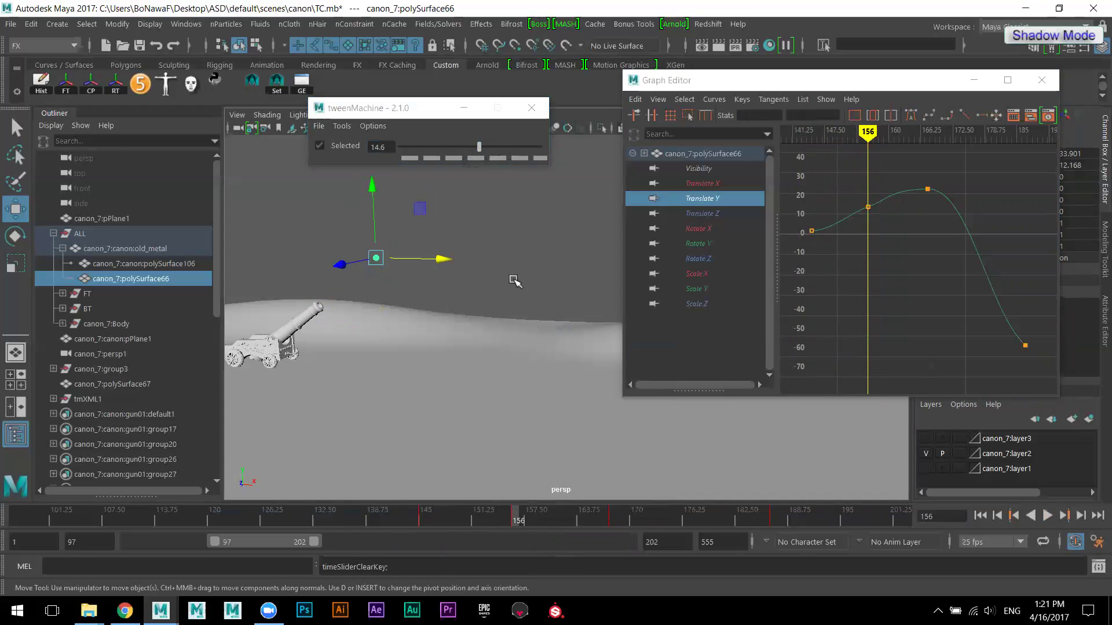
mouse_move(397, 517)
left_mouse_down()
mouse_move(499, 516)
mouse_move(423, 517)
left_mouse_up()
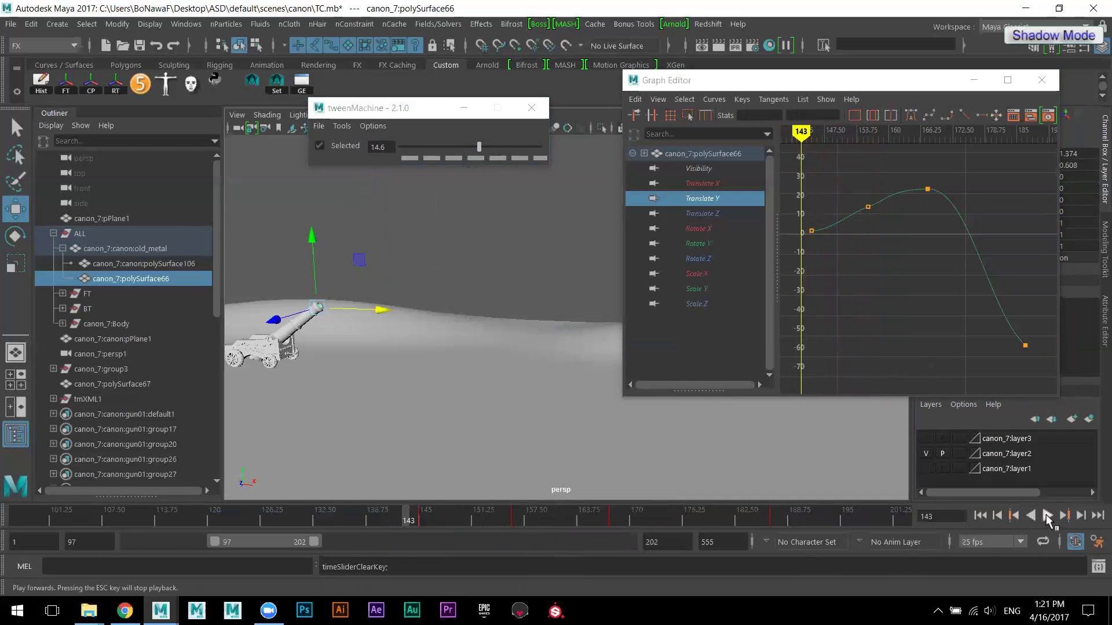
left_click(1048, 516)
left_click(1047, 516)
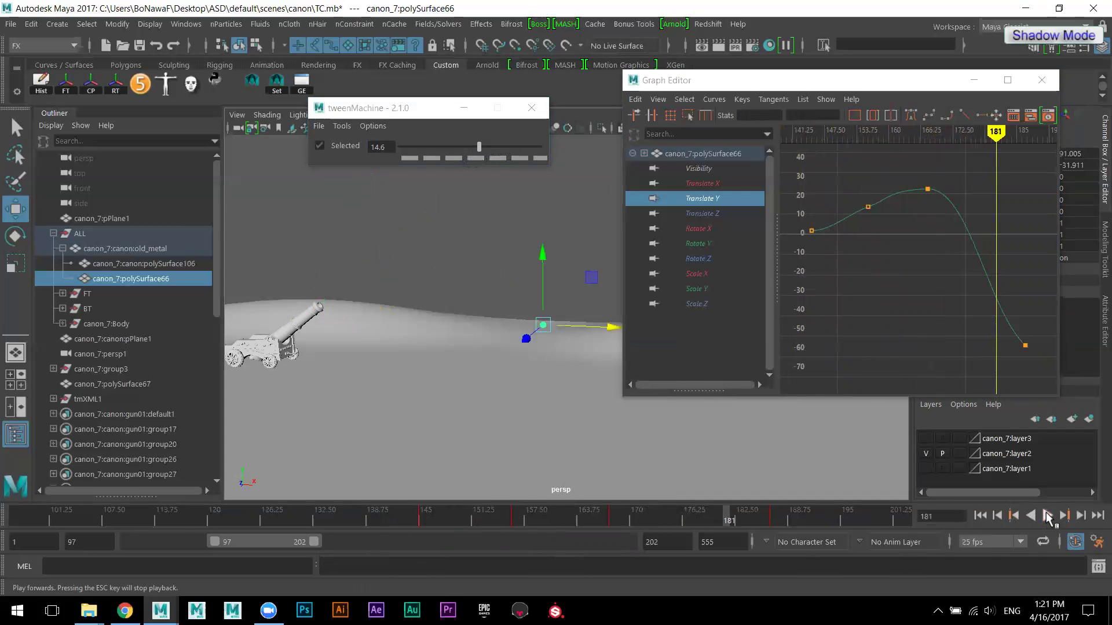
- Adjust the tangent handles of the Translate Y keys at the peak and frame 156, and play the flight
left_click_drag(854, 180, 897, 249)
left_click_drag(940, 207, 898, 203)
middle_click_drag(899, 203, 913, 204, "shift")
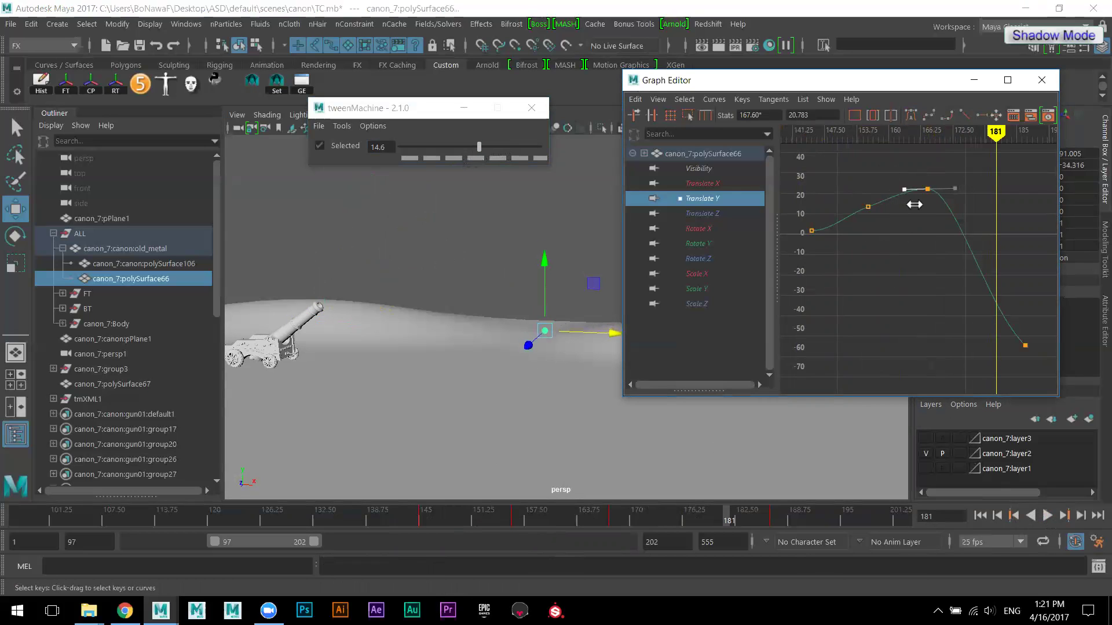
left_click_drag(888, 227, 902, 218)
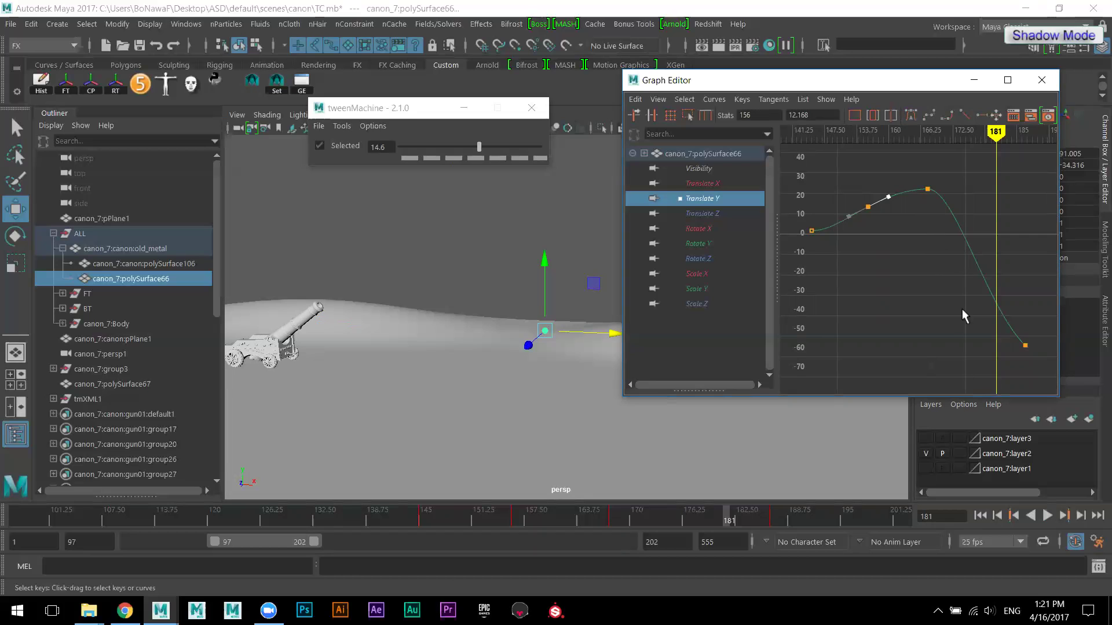
left_click(1047, 516)
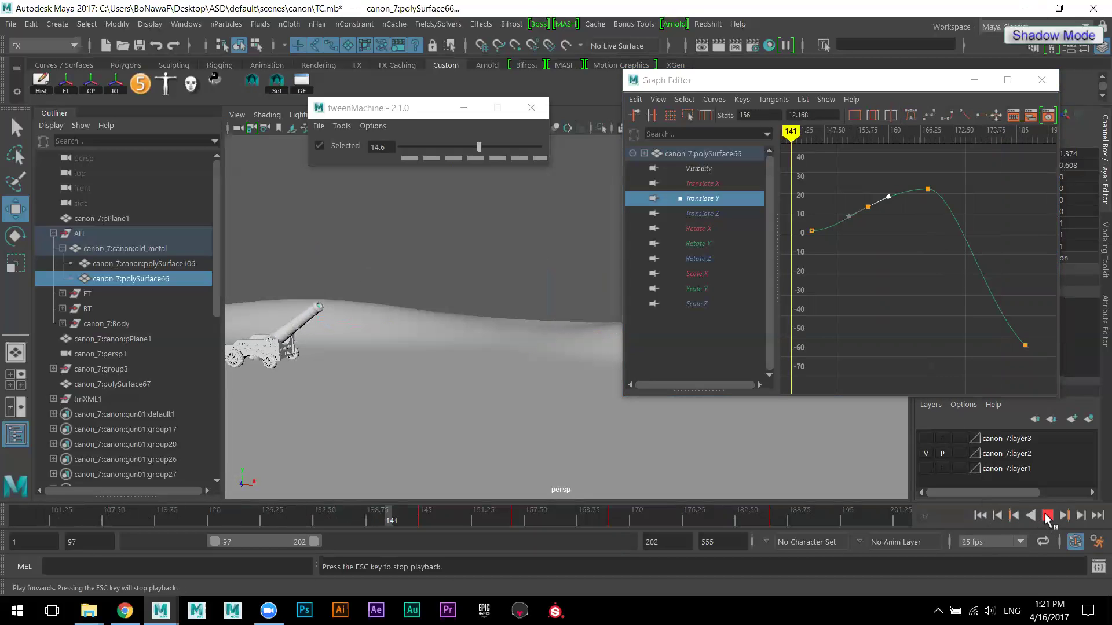
left_click(1047, 515)
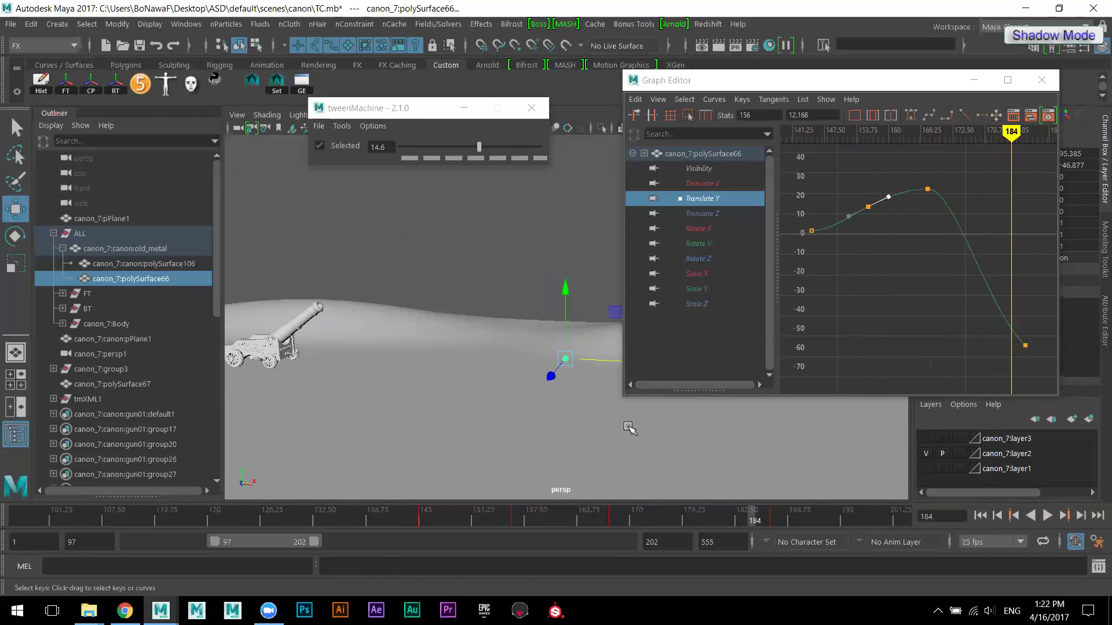
- Delete the keys between frames 154 and 170 and move the cannonball vertically to key a single new peak at frame 164
left_click_drag(496, 516, 630, 519, "shift")
right_click(618, 509)
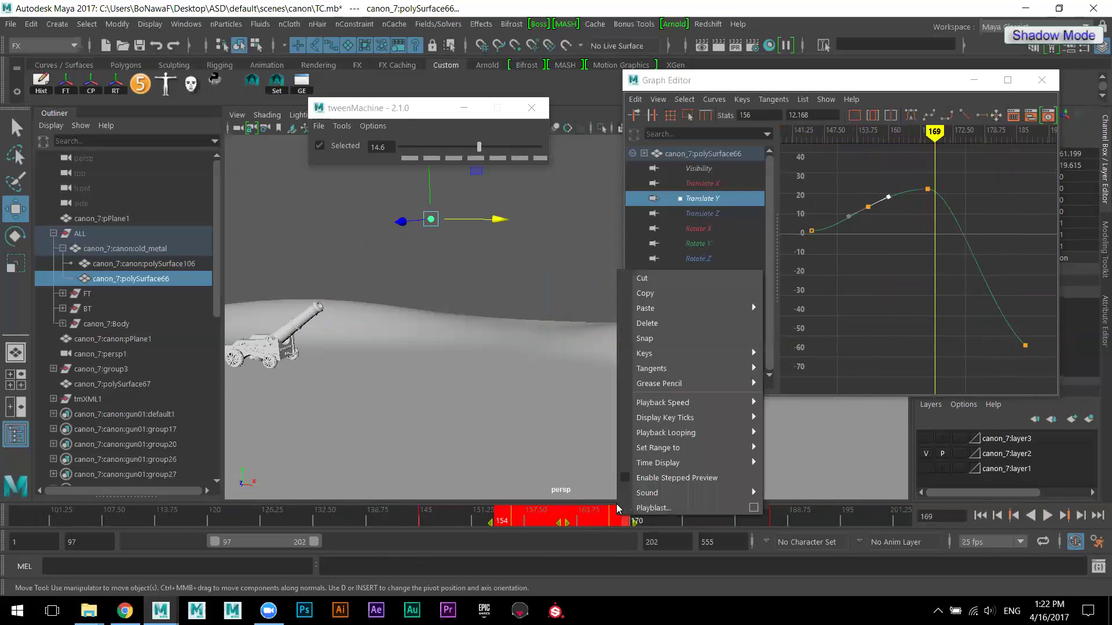
left_click(658, 324)
left_click_drag(403, 515, 580, 520)
left_click_drag(418, 246, 420, 159)
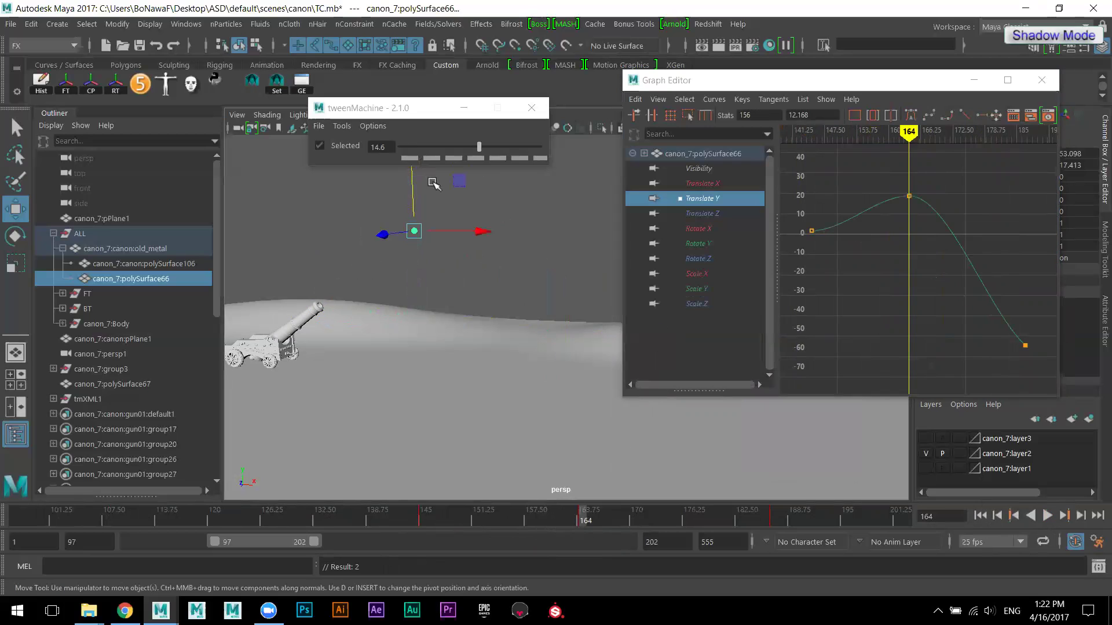
left_click_drag(394, 514, 744, 548)
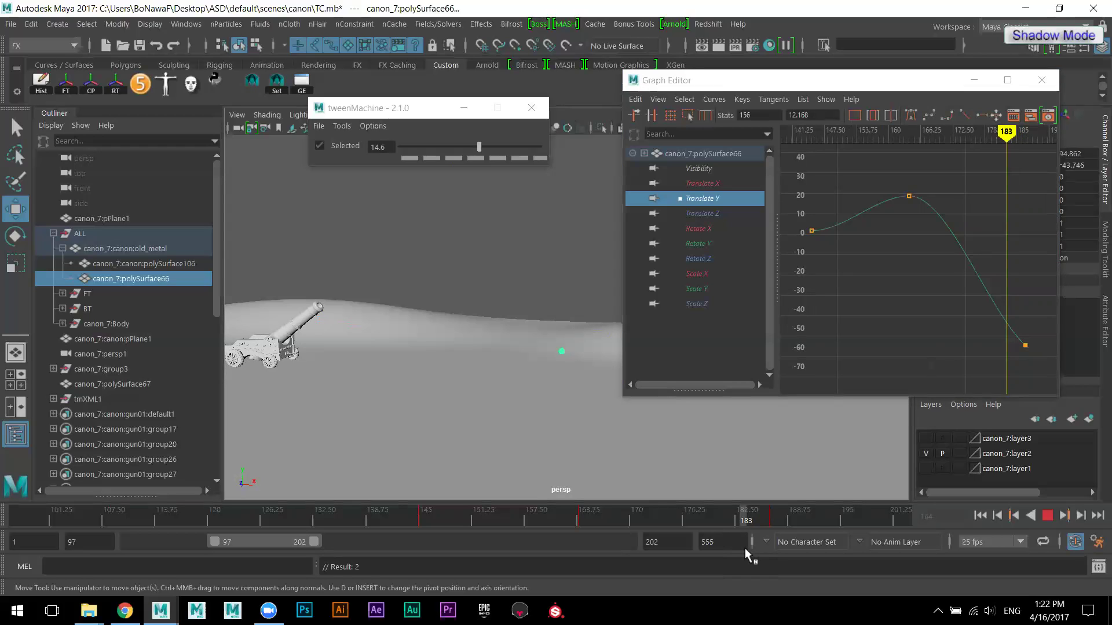
left_click_drag(745, 547, 745, 548)
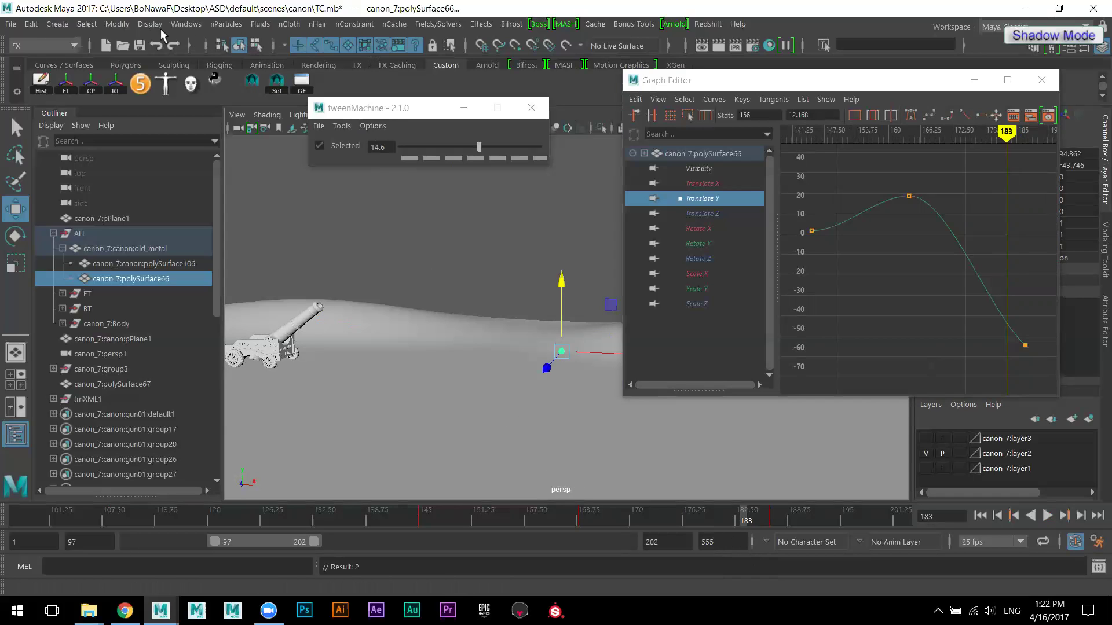
- Create an editable motion trail for the cannonball and select the trail's point at frame 164
left_click(32, 43)
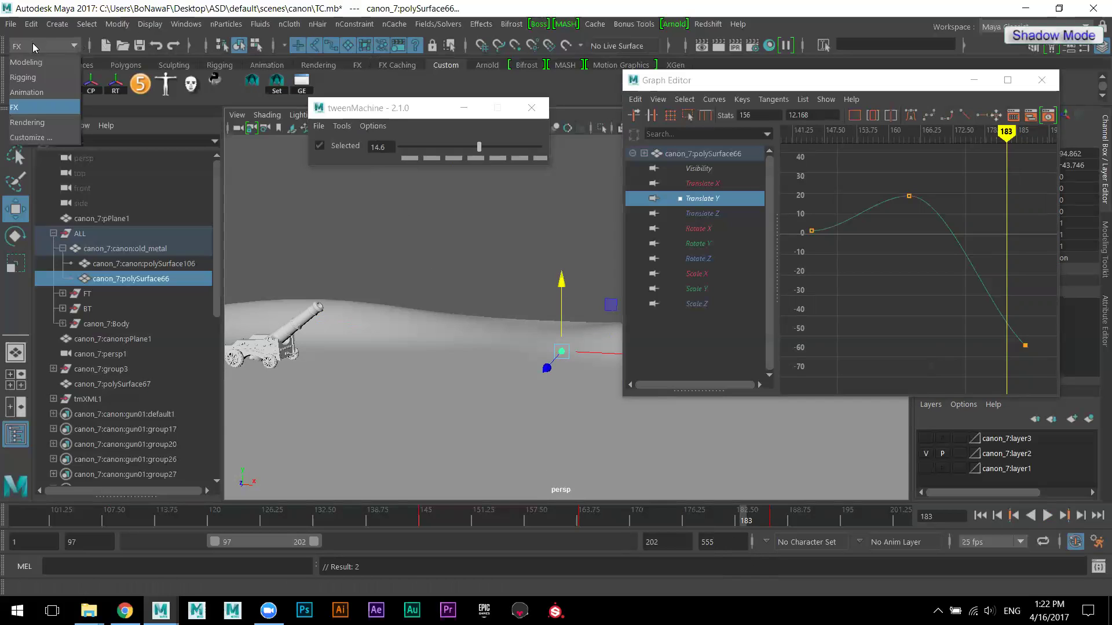
left_click(40, 94)
left_click(297, 23)
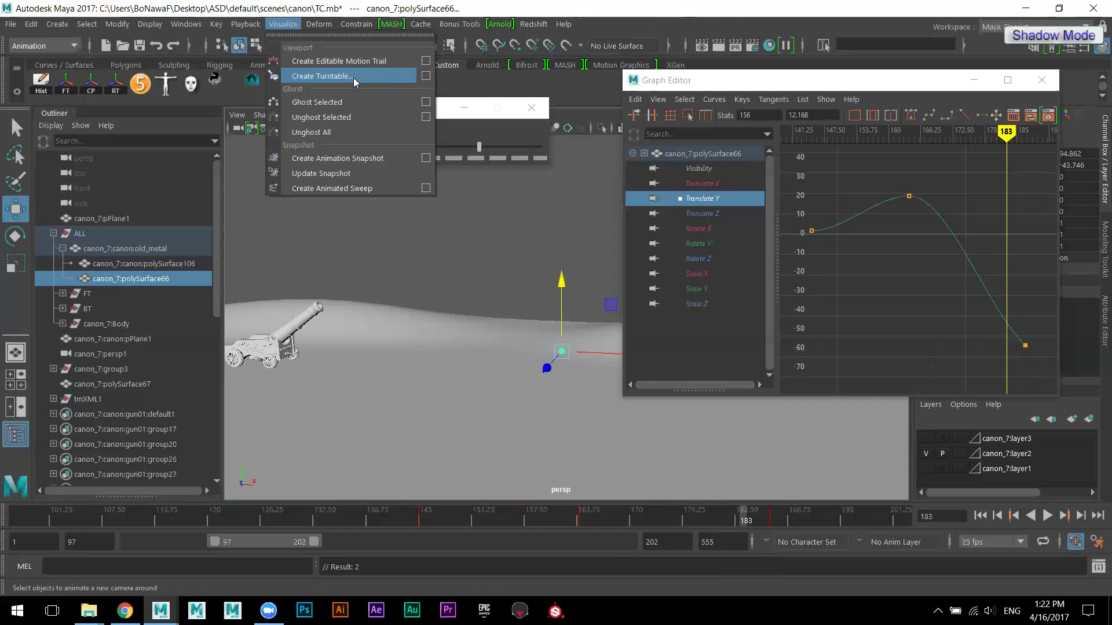
left_click(353, 61)
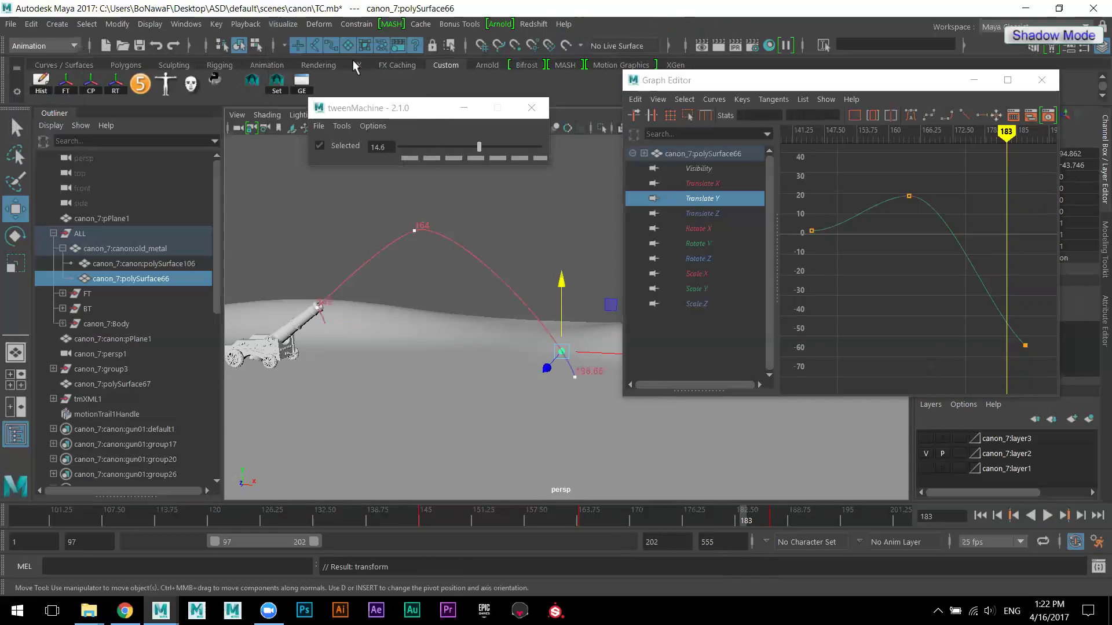
left_click_drag(467, 278, 516, 243, "alt")
left_click(424, 241)
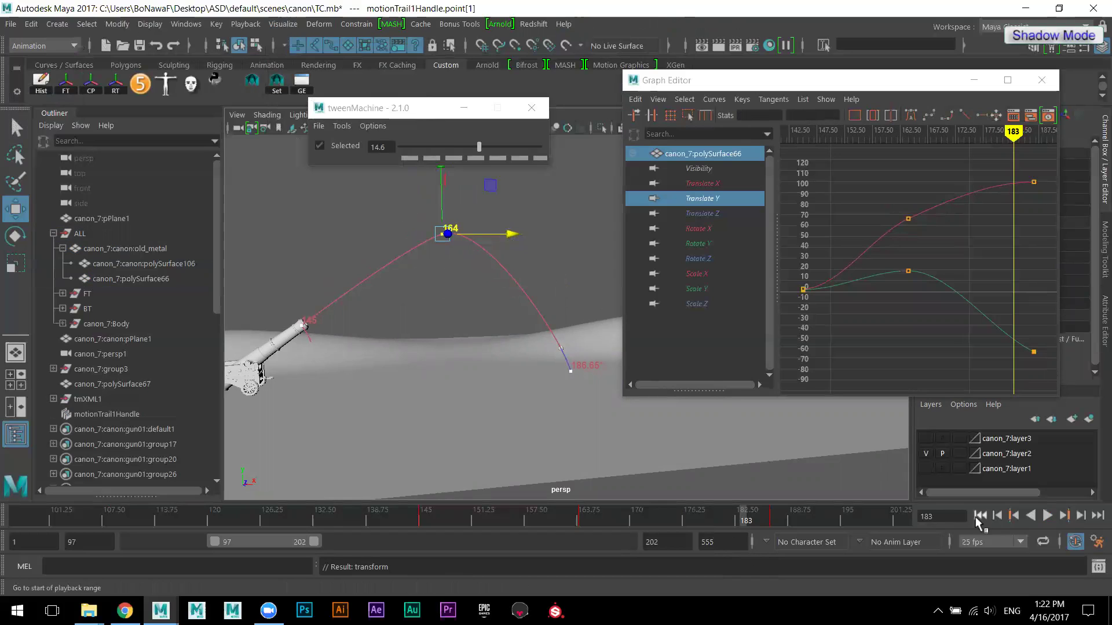
- Play the flight along the motion trail twice, selecting the trail's landing point between the playbacks
left_click(1047, 515)
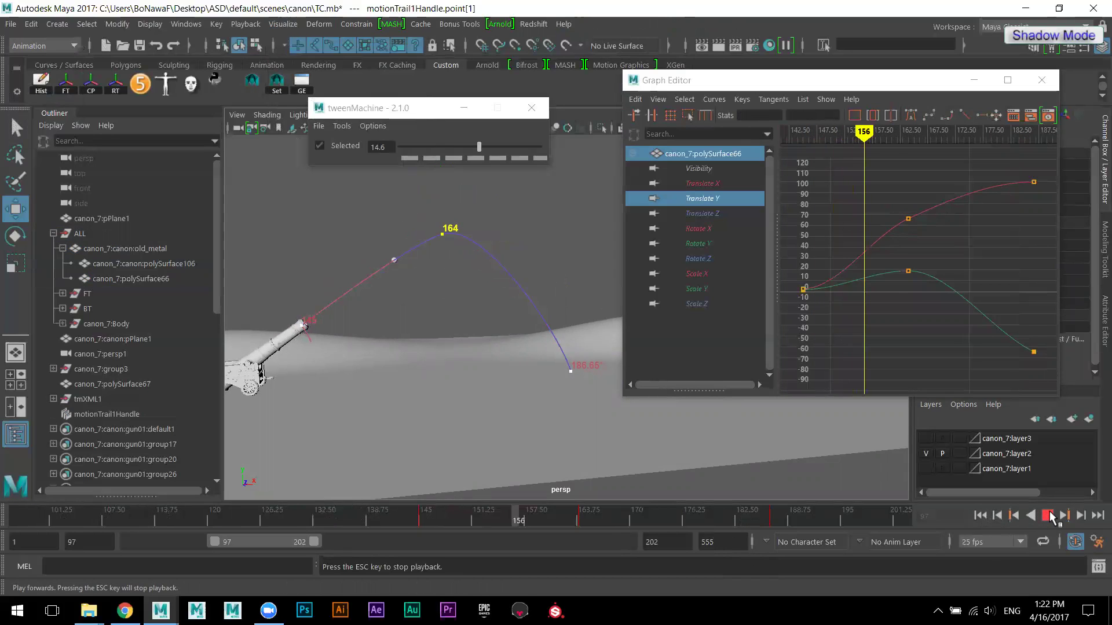
left_click(1048, 515)
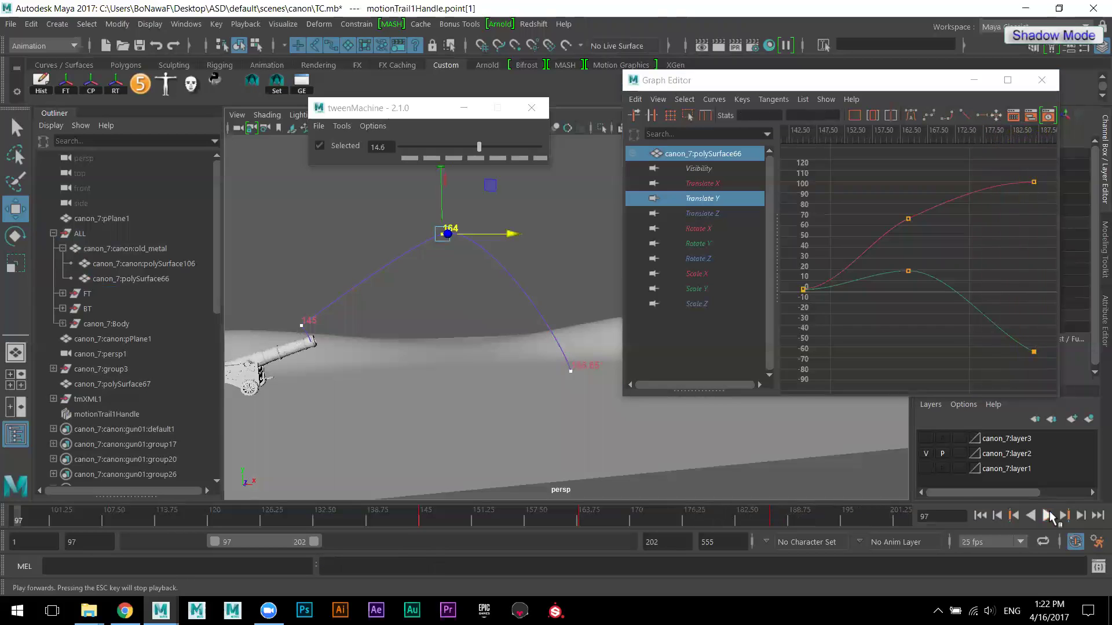
left_click_drag(563, 356, 596, 399)
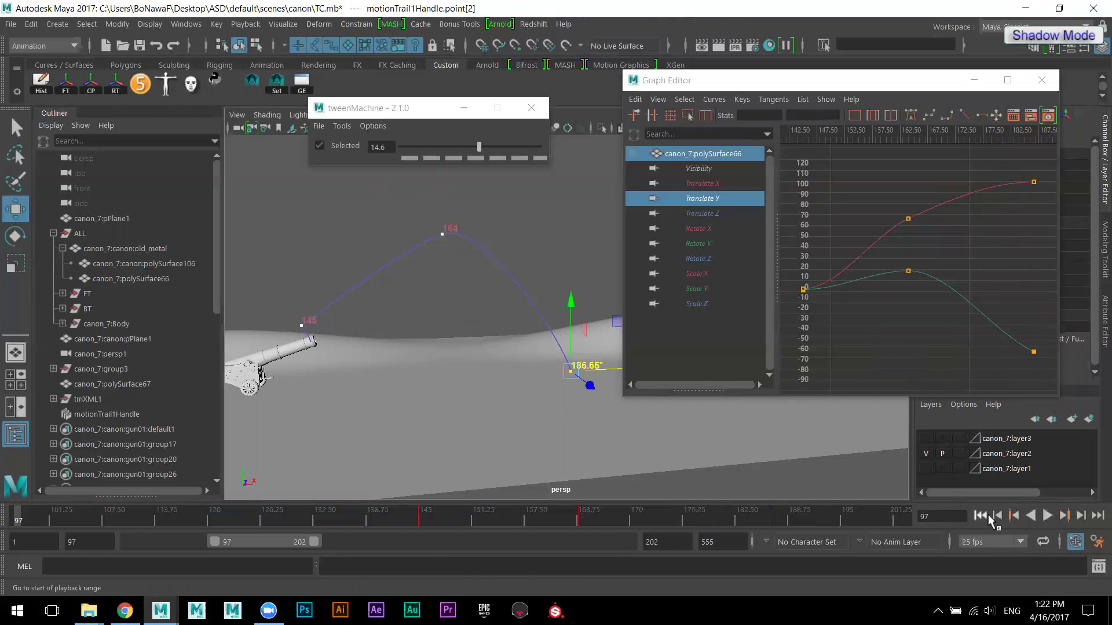
left_click(1045, 515)
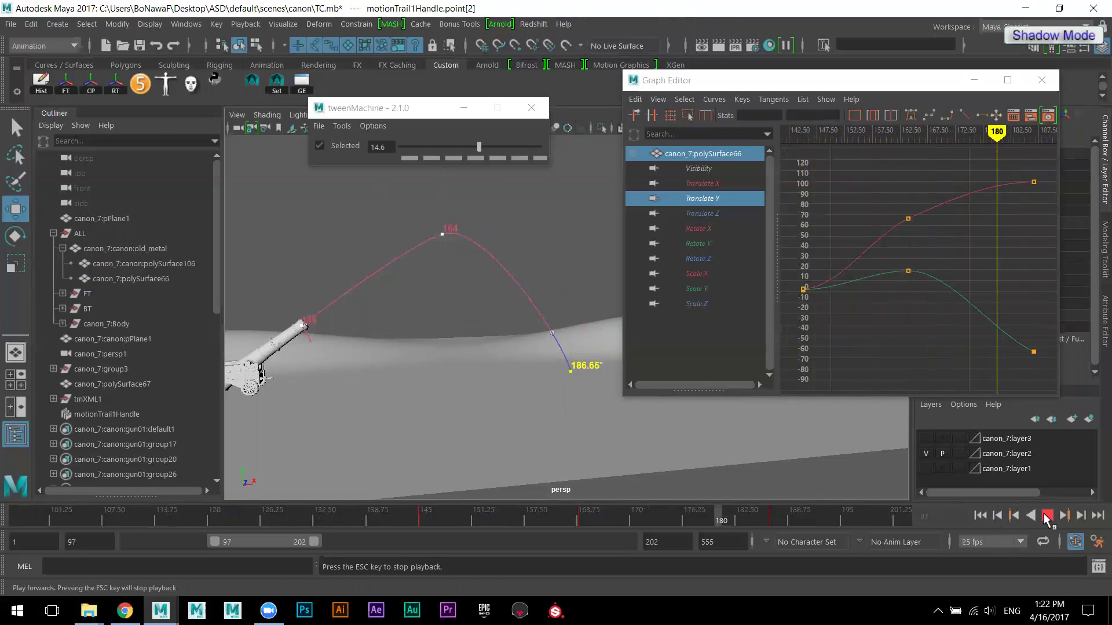
left_click(1047, 516)
- Try to move the motion trail's landing point farther along X, undo it, and return to the start of the playback range
left_click_drag(569, 427, 492, 365, "alt")
left_click(492, 365)
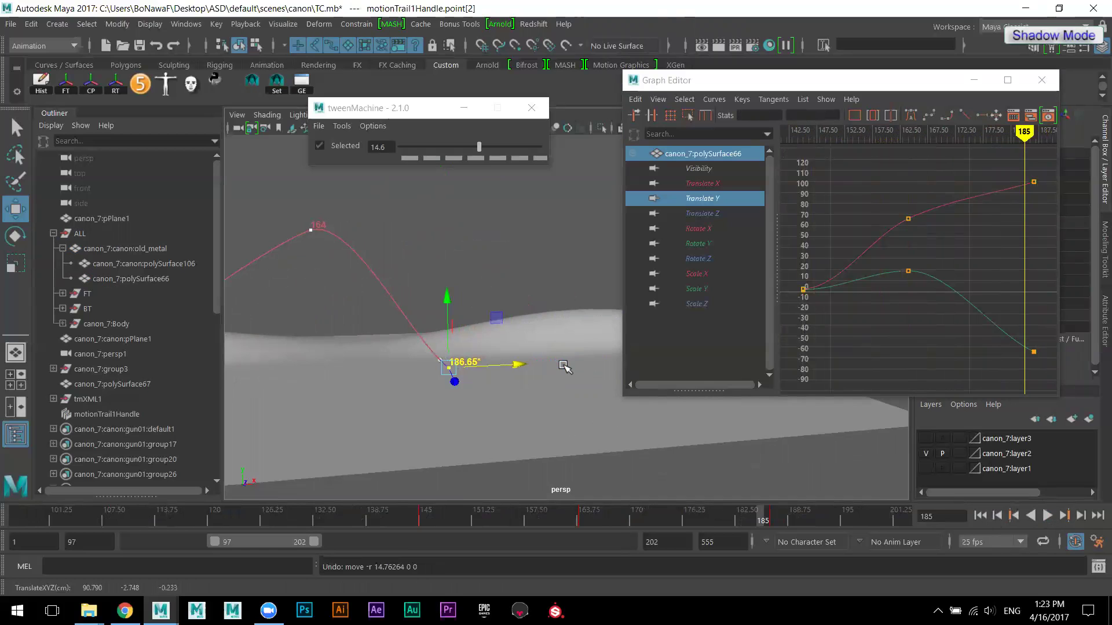
left_click_drag(521, 442, 491, 423, "alt")
key("alt+shift+v")
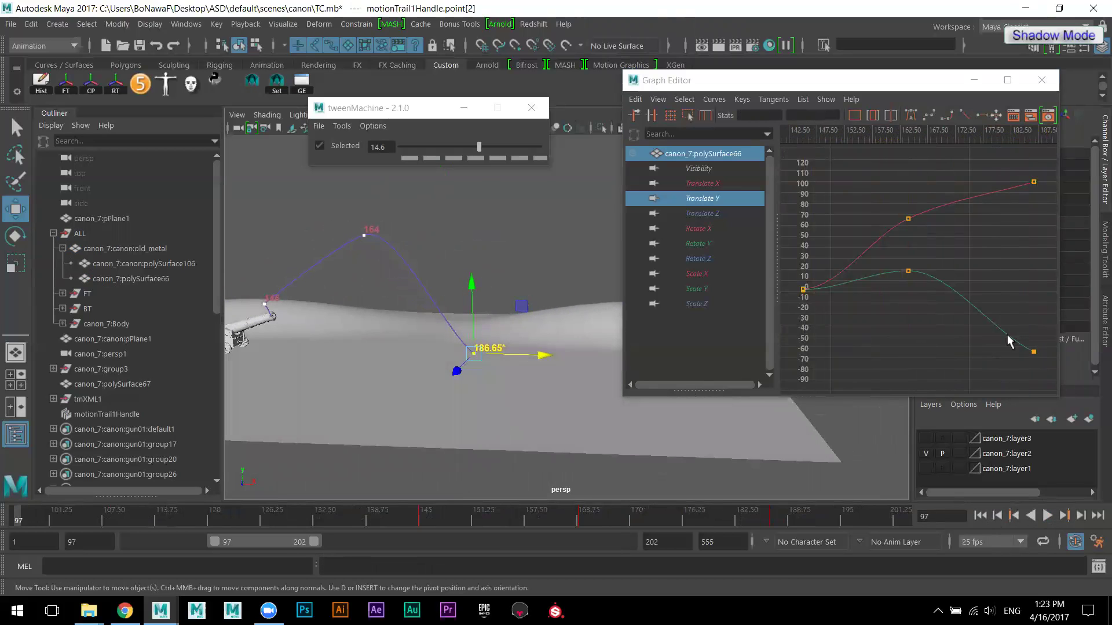
left_click(1034, 352)
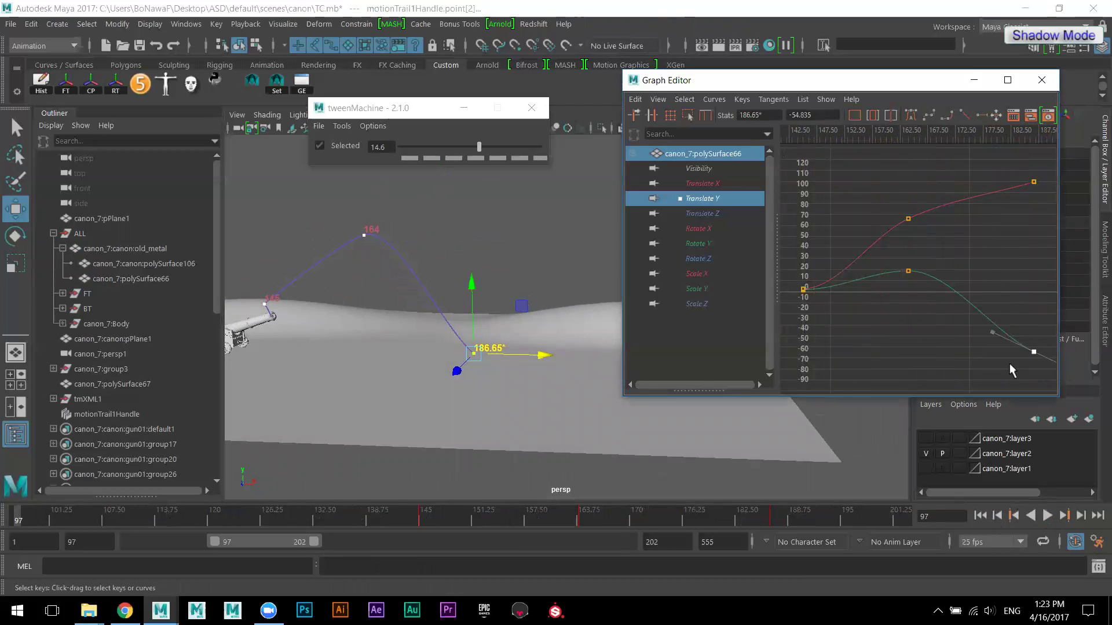
left_click(1034, 181)
key("a")
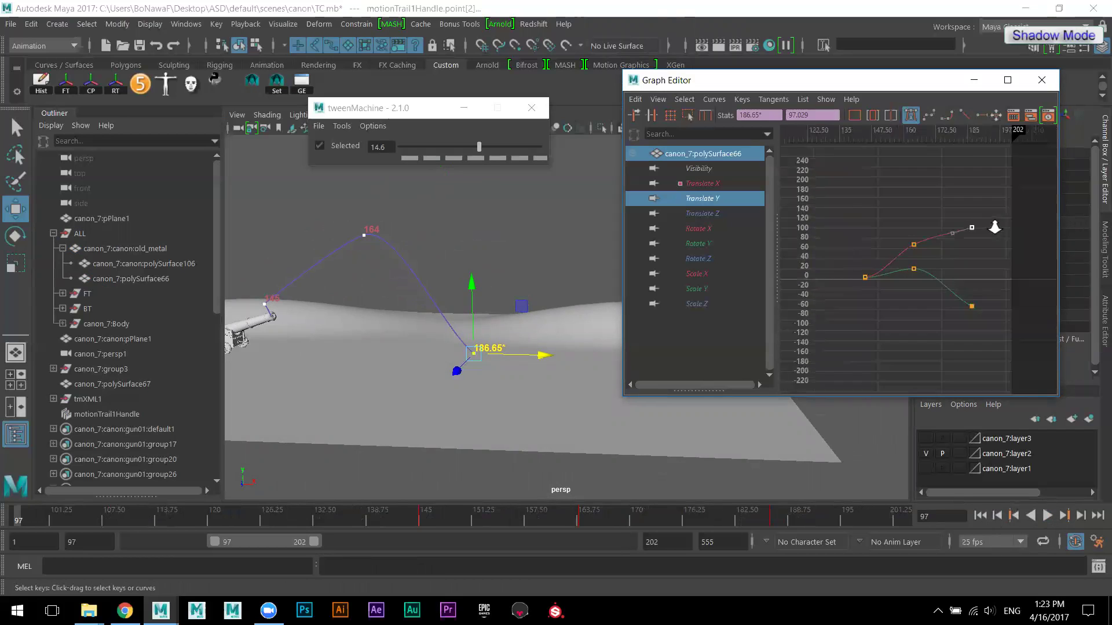
middle_click_drag(938, 255, 890, 263, "shift")
key("ctrl+z")
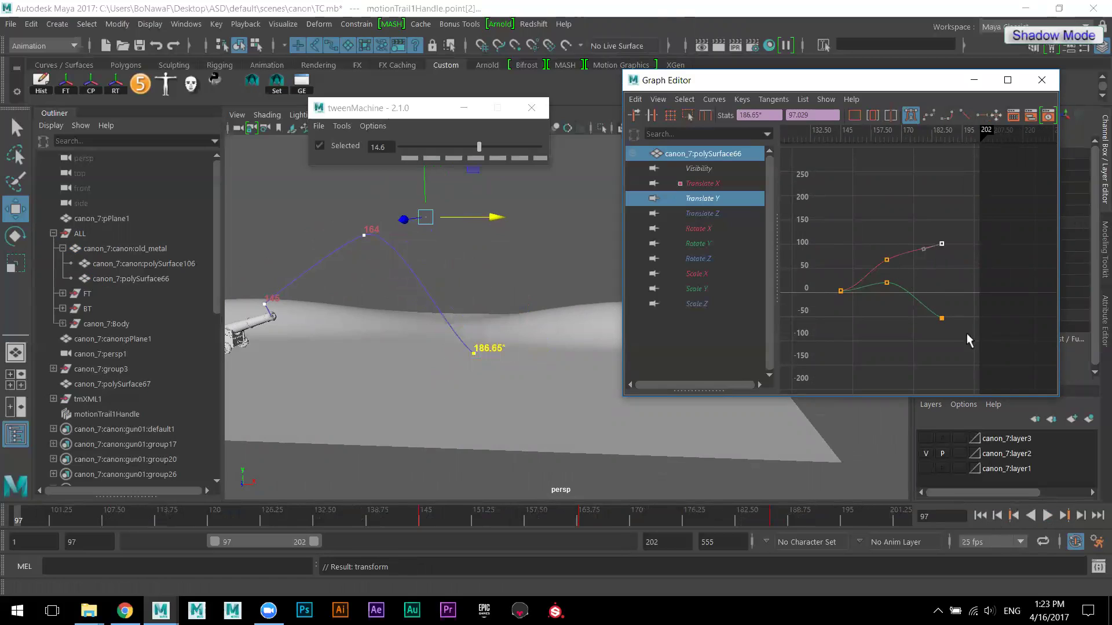
key("ctrl+z")
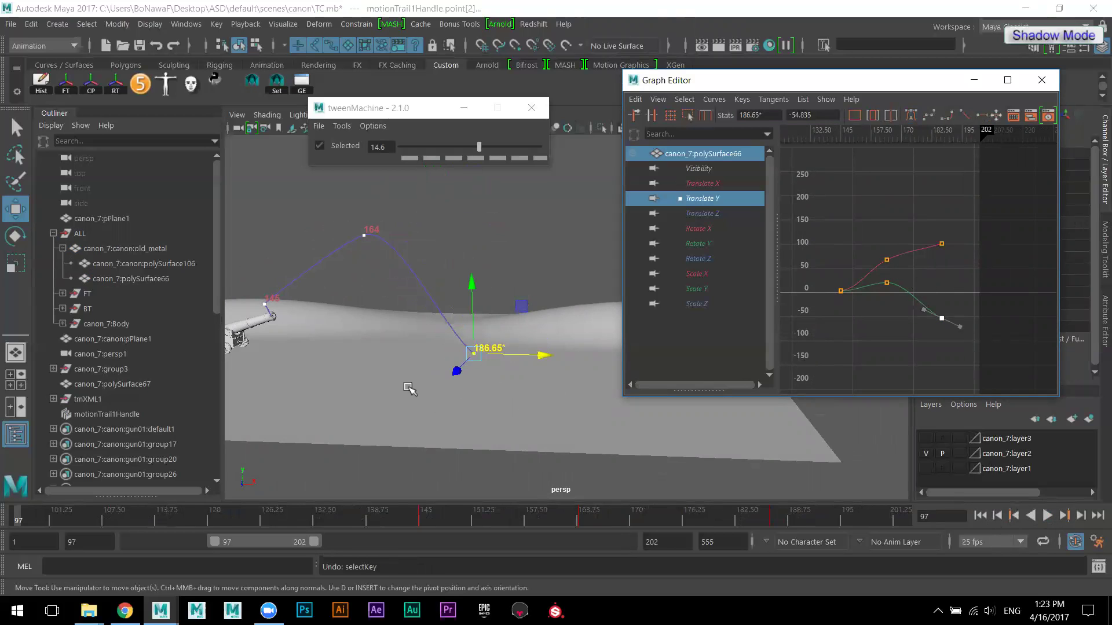
- Select the cannonball, go to its last keyed frame, and move it farther away along its X axis
left_click(123, 279)
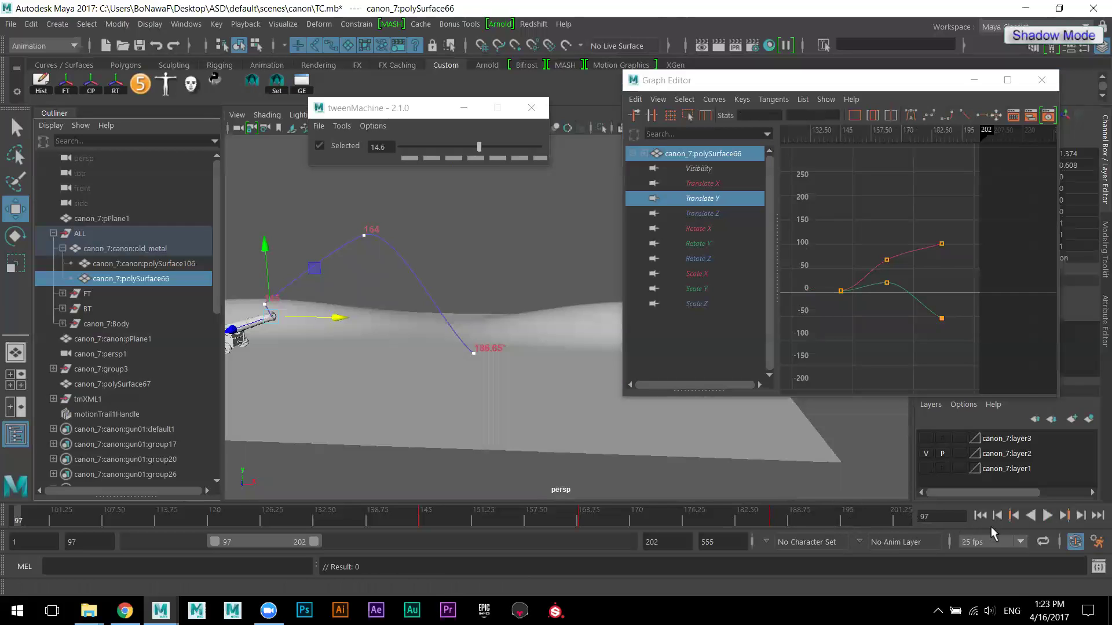
left_click(1013, 515)
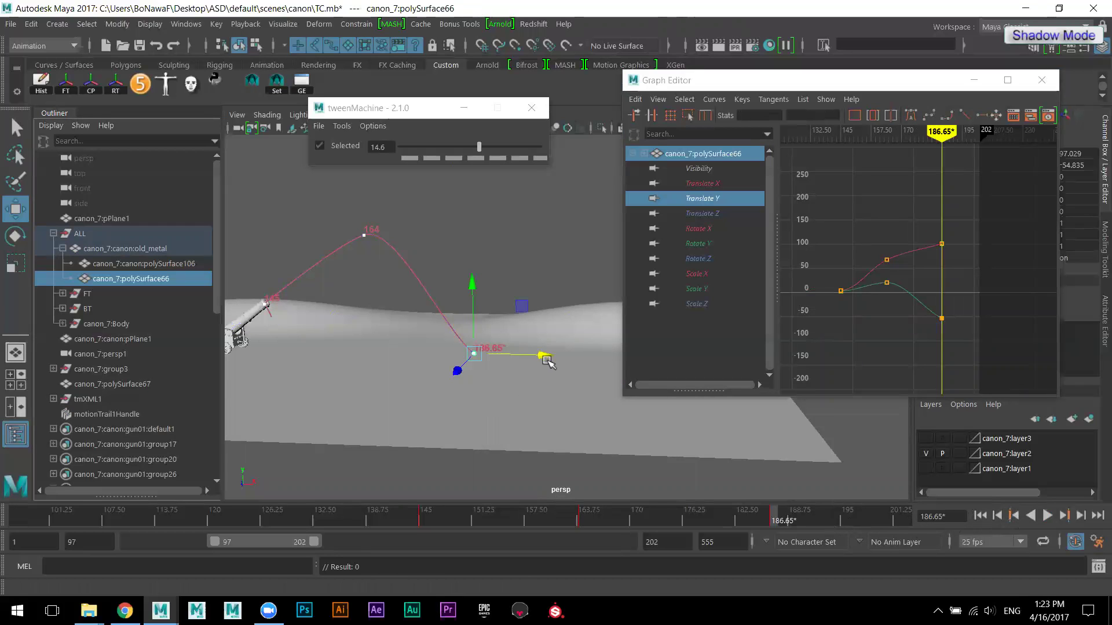
left_click_drag(545, 356, 619, 371)
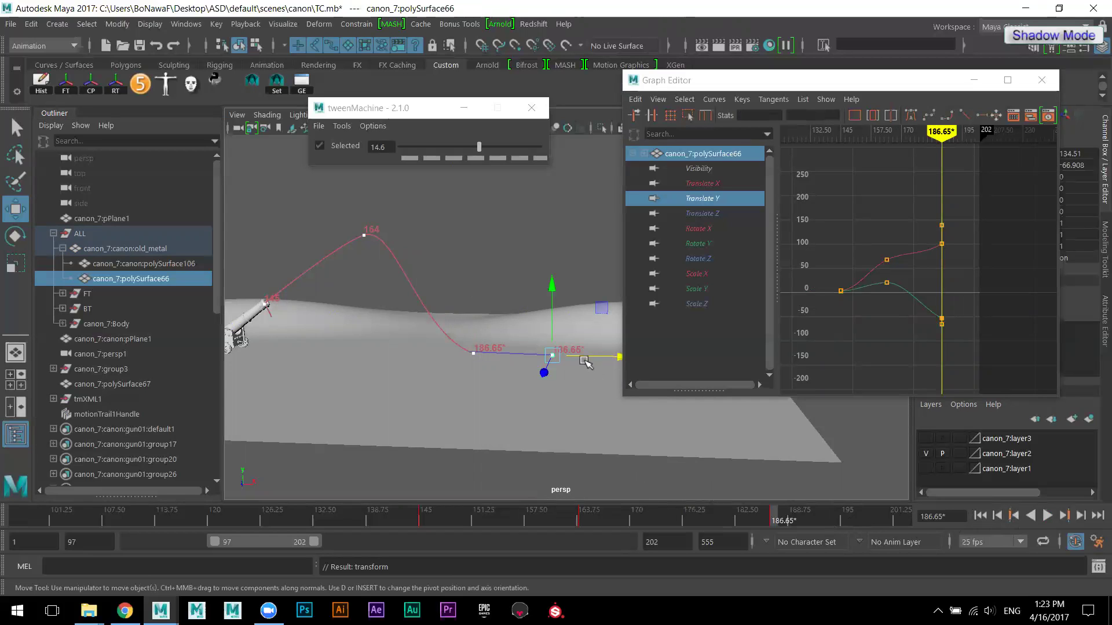
- Raise the motion trail's frame 164 peak point and shift it farther forward along X
left_click_drag(347, 223, 385, 268)
left_click_drag(362, 174, 360, 155)
left_click_drag(429, 218, 462, 236)
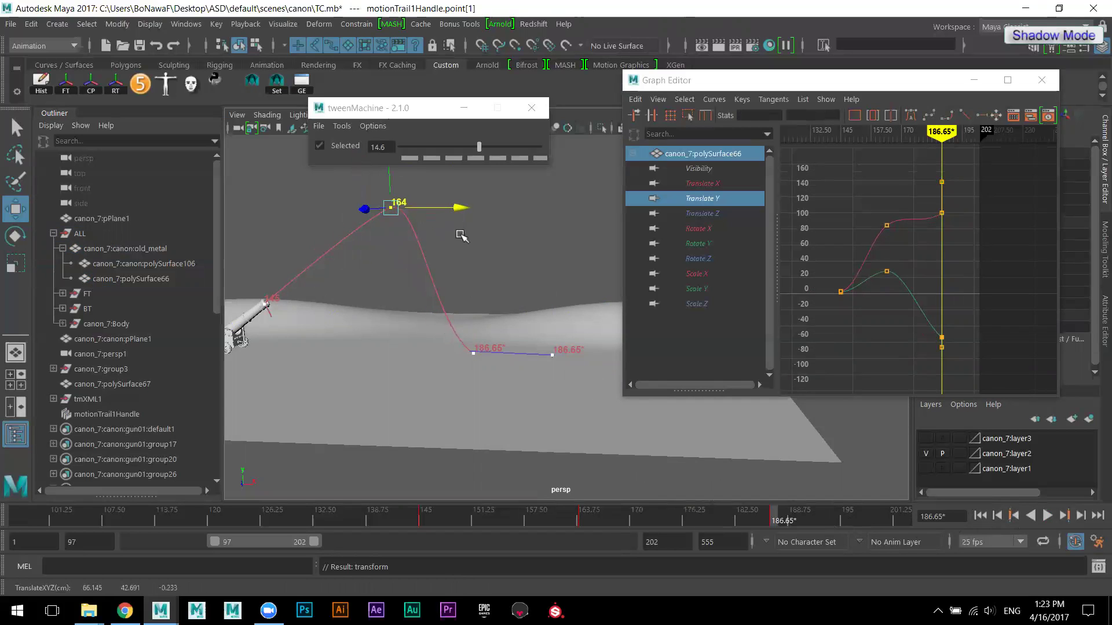
- Try to move the first of the two end points on the motion trail farther along X and undo the move
left_click_drag(443, 337, 493, 381)
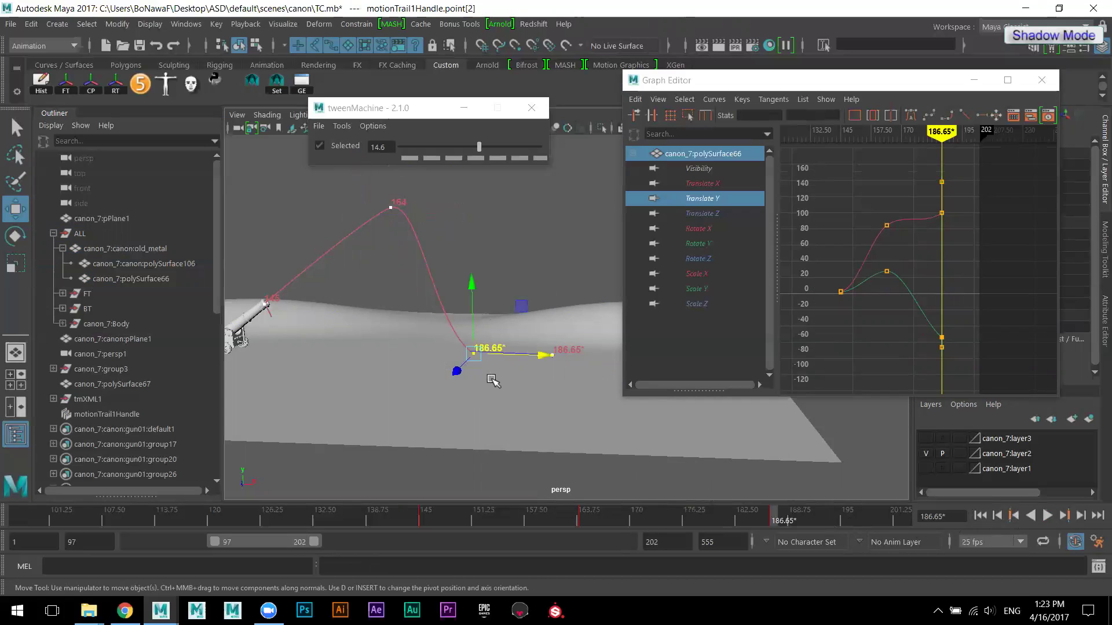
left_click_drag(462, 345, 566, 362)
key("ctrl+z")
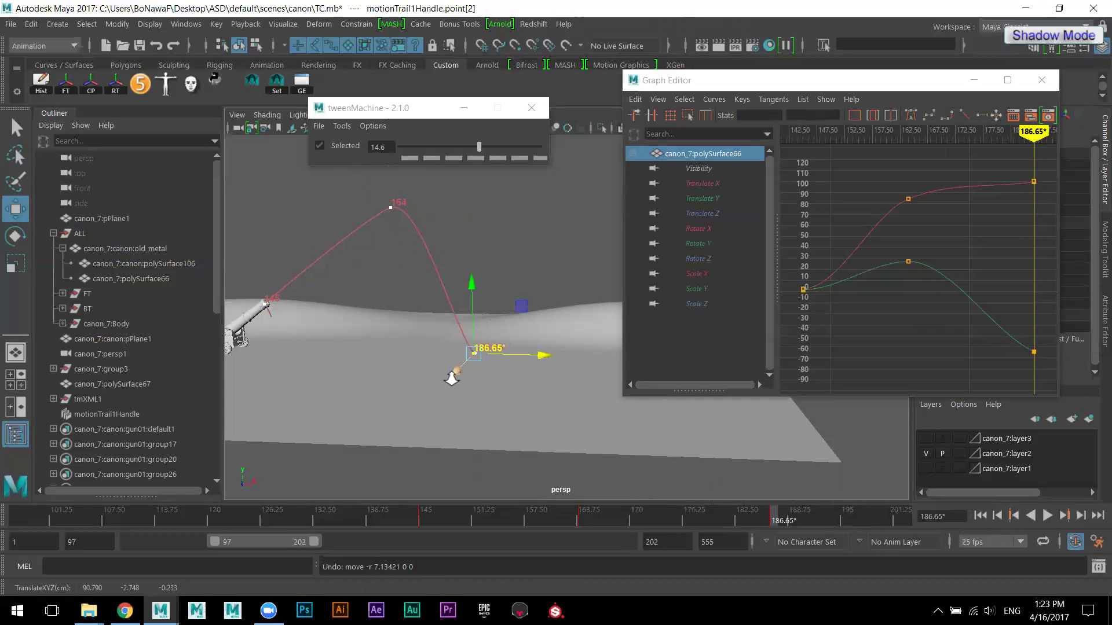
scroll(452, 378, "down", 1)
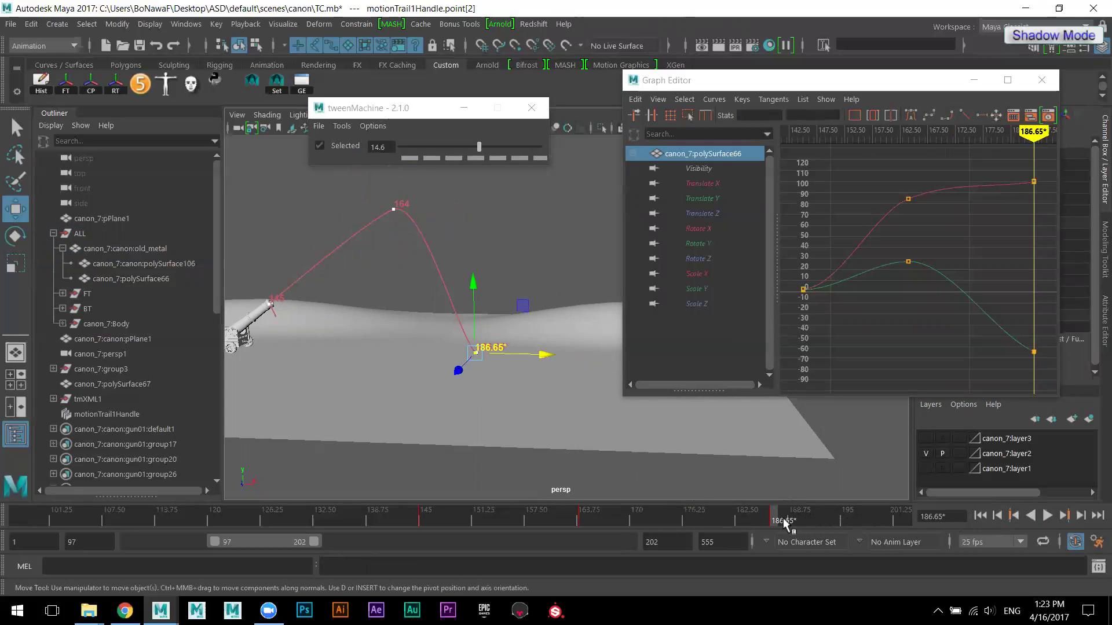
- Move the cannonball farther along X at its last keyed frame and remove the lower duplicate Translate X key there
left_click(116, 278)
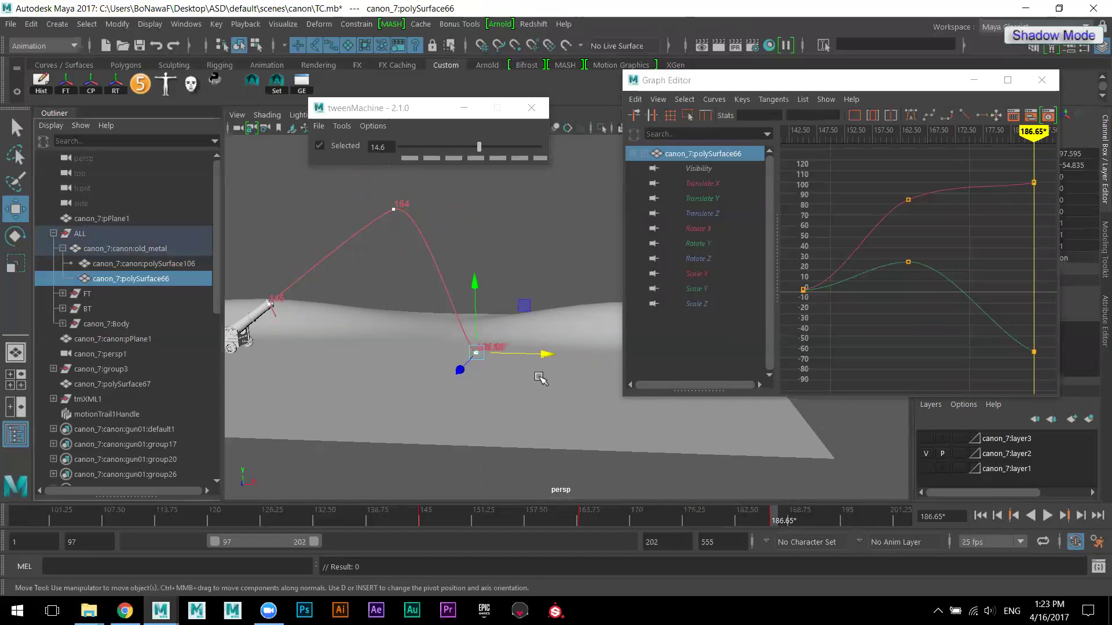
left_click_drag(545, 354, 650, 373)
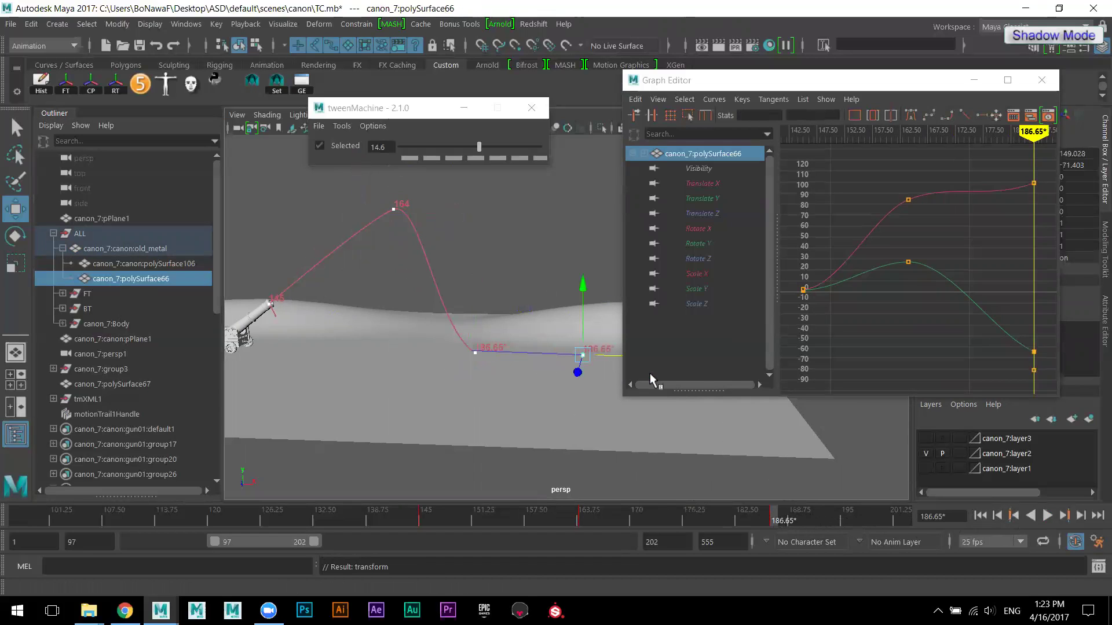
left_click_drag(992, 165, 1052, 210)
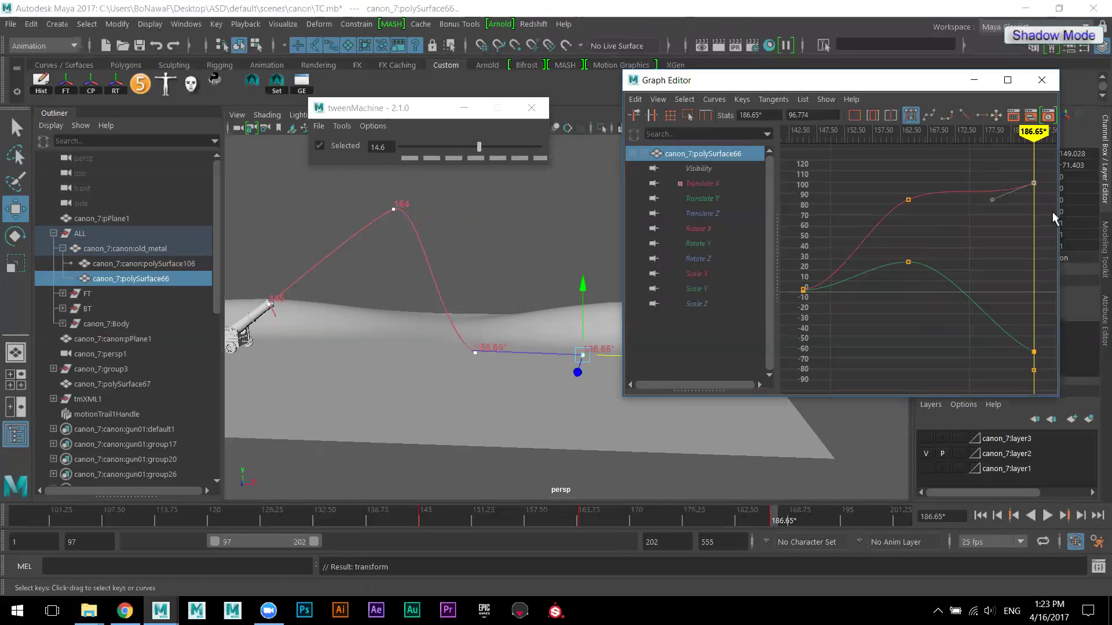
key("ctrl+z")
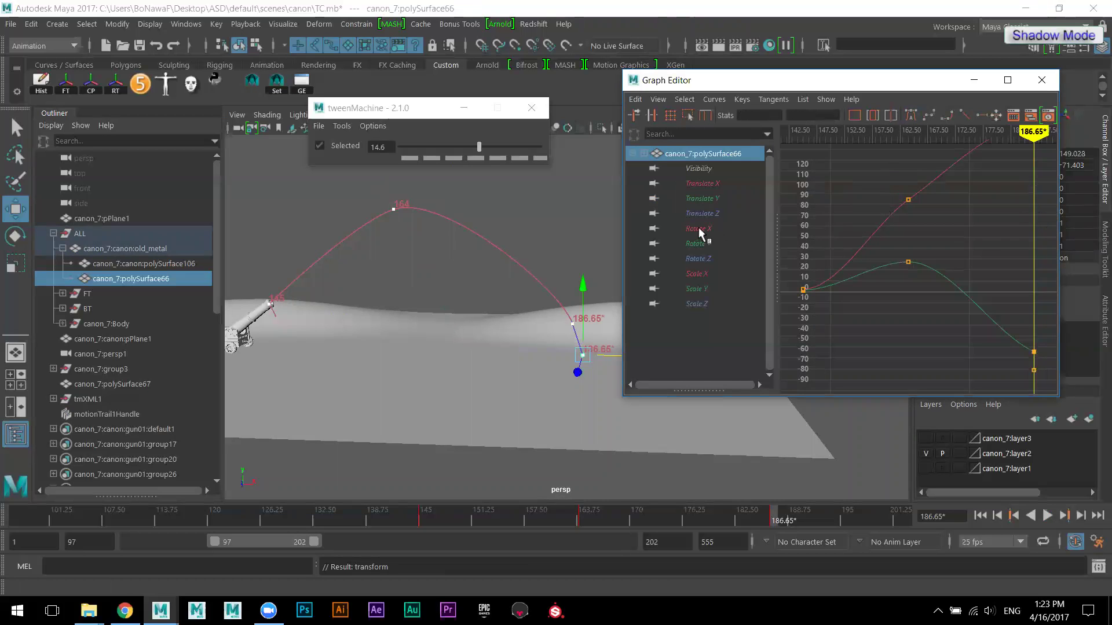
- Isolate the Translate X curve and delete the cannonball object
left_click(702, 184)
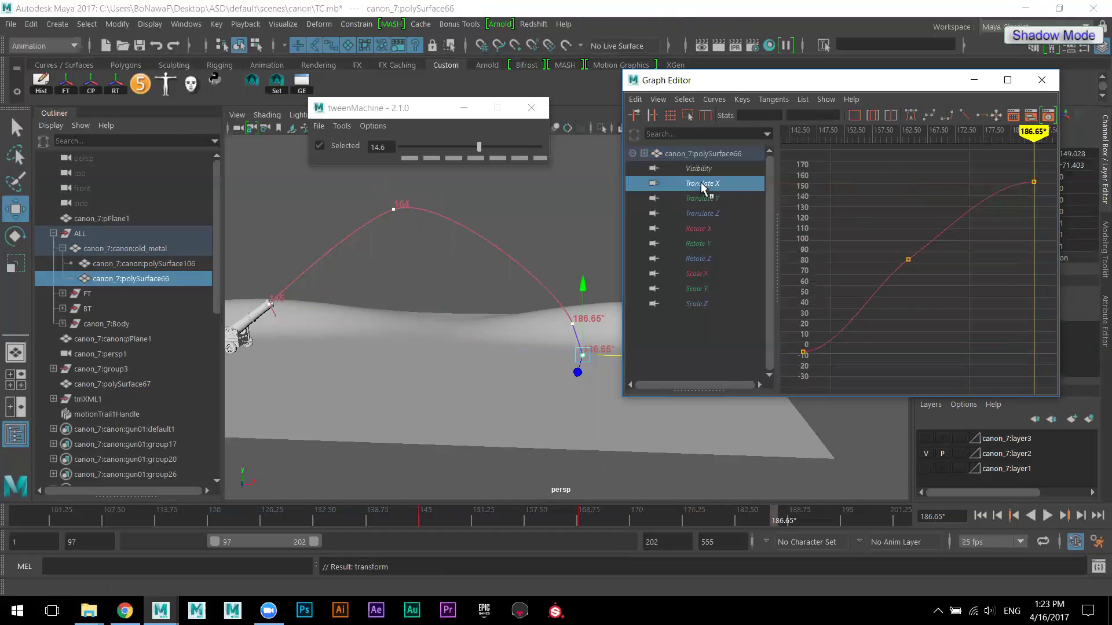
key("Delete")
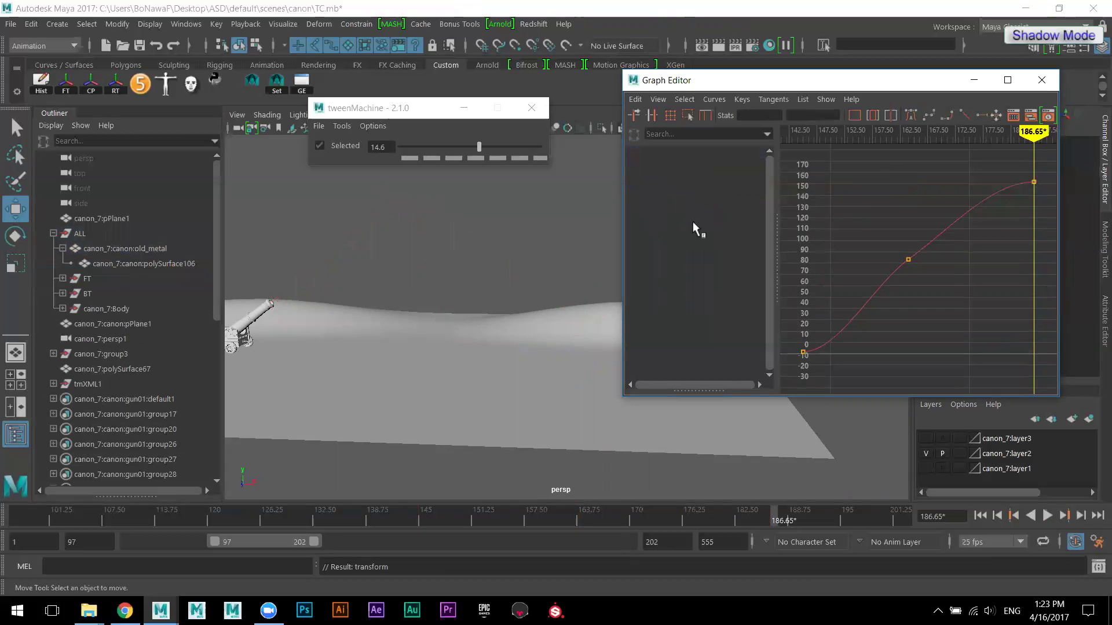
- Undo the cannonball's deletion, try raising the first end point of the motion trail along Y, and undo the move
key("ctrl+z")
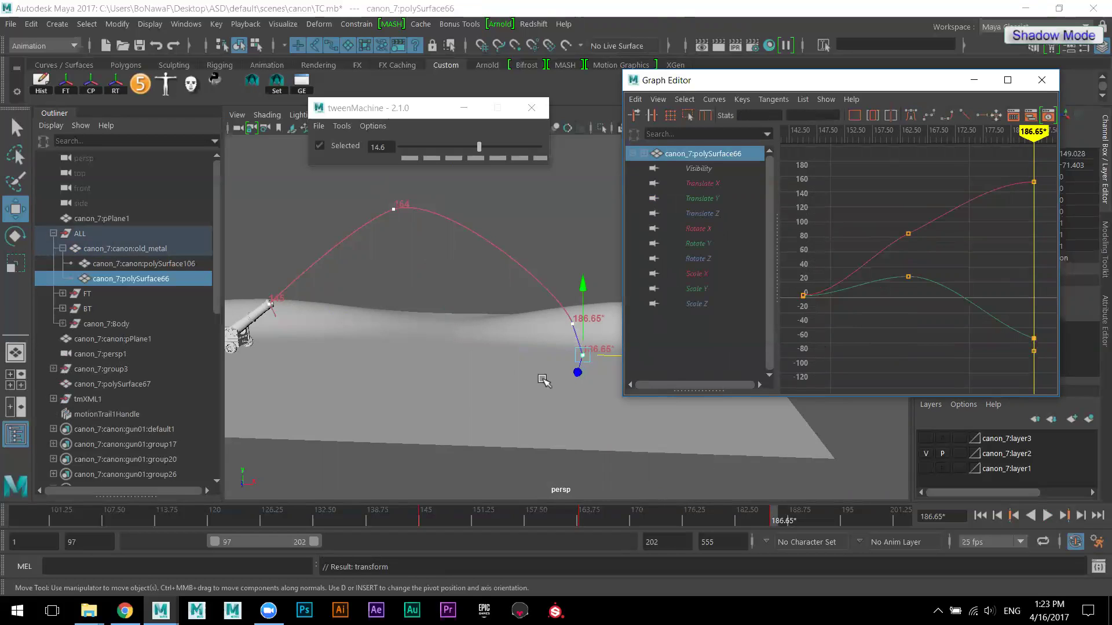
left_click(573, 323)
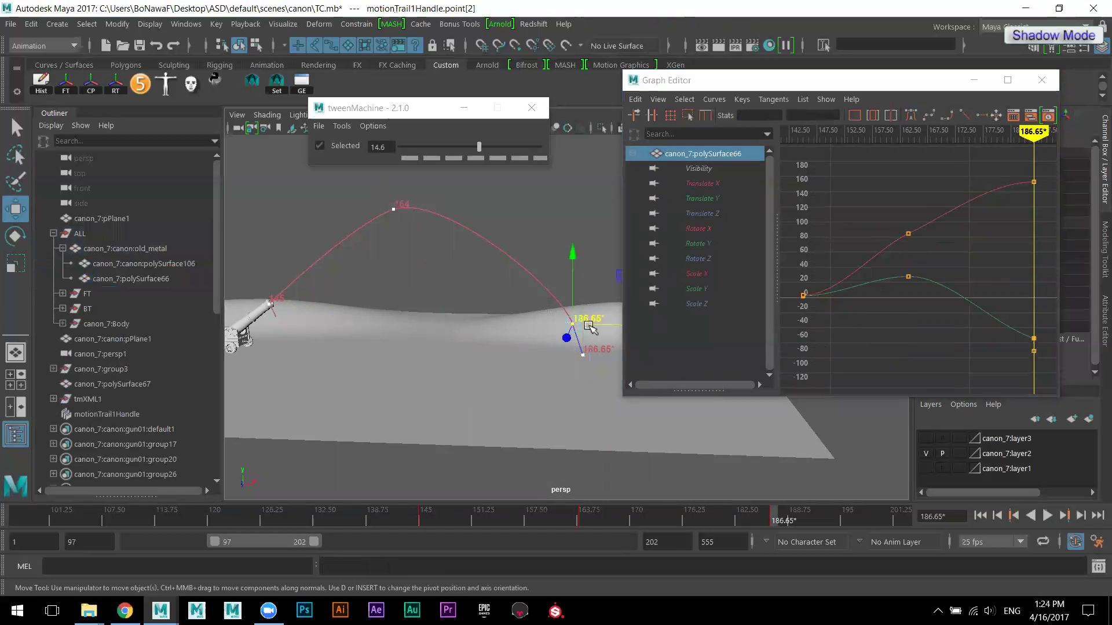
left_click_drag(573, 257, 566, 200)
key("ctrl+z")
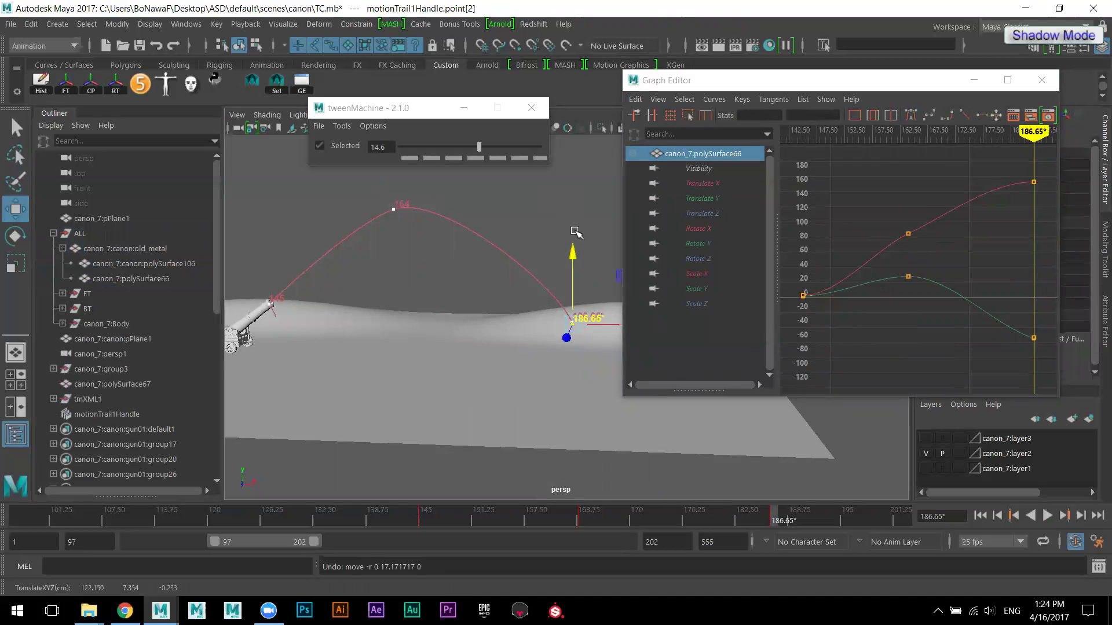
key("ctrl+z")
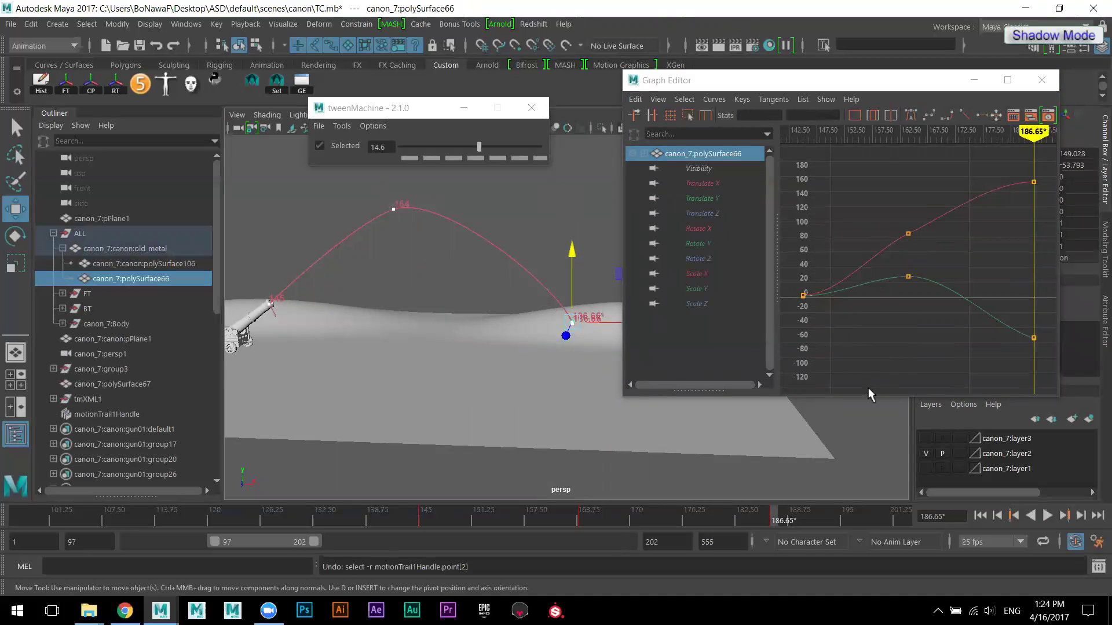
- Play back the cannonball's flight from frame 141 and examine its arc from another angle
key("alt+v")
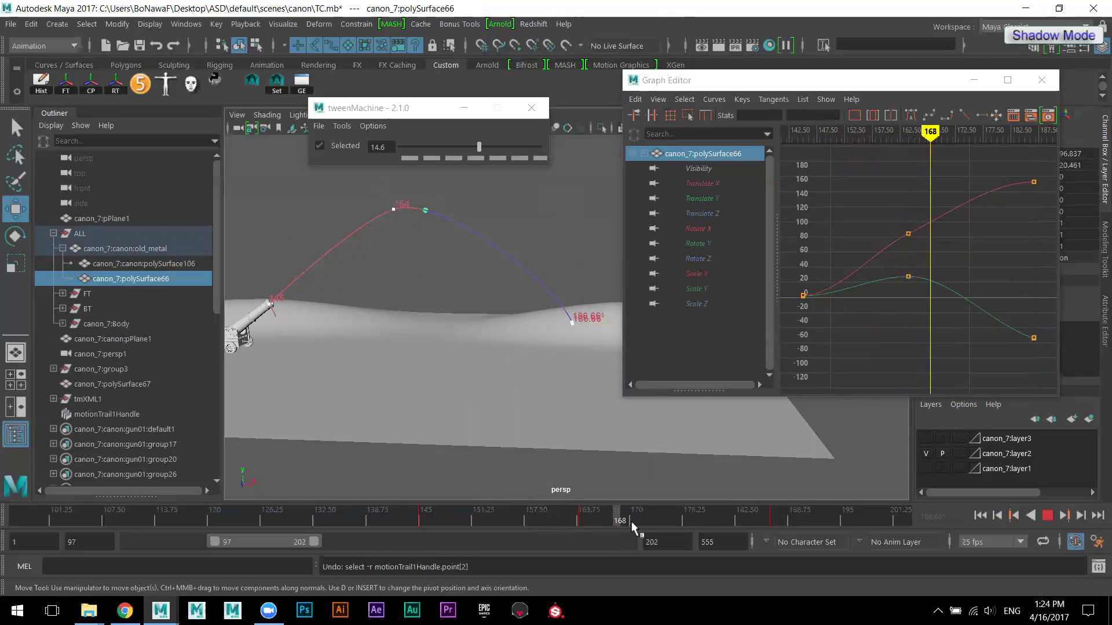
left_click_drag(789, 558, 391, 542)
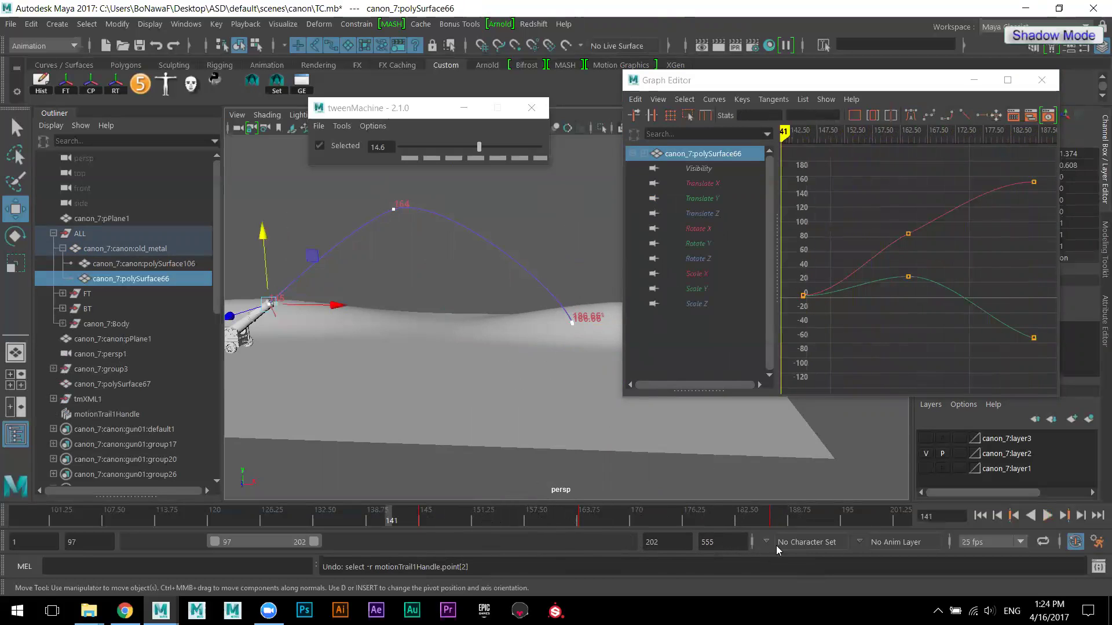
left_click(1047, 515)
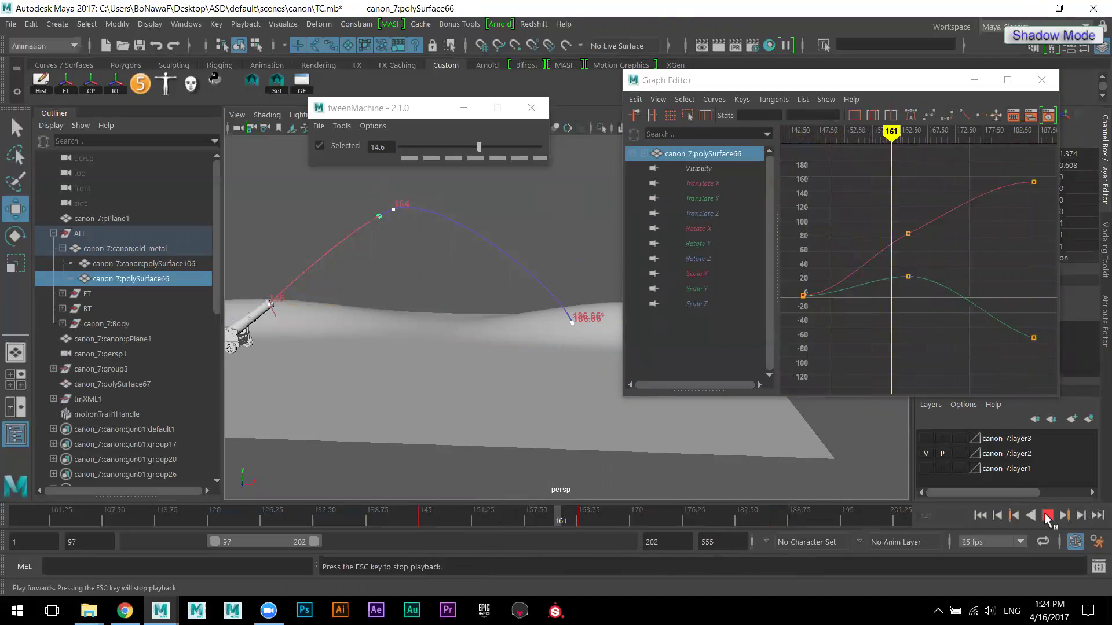
left_click_drag(575, 415, 508, 409, "alt")
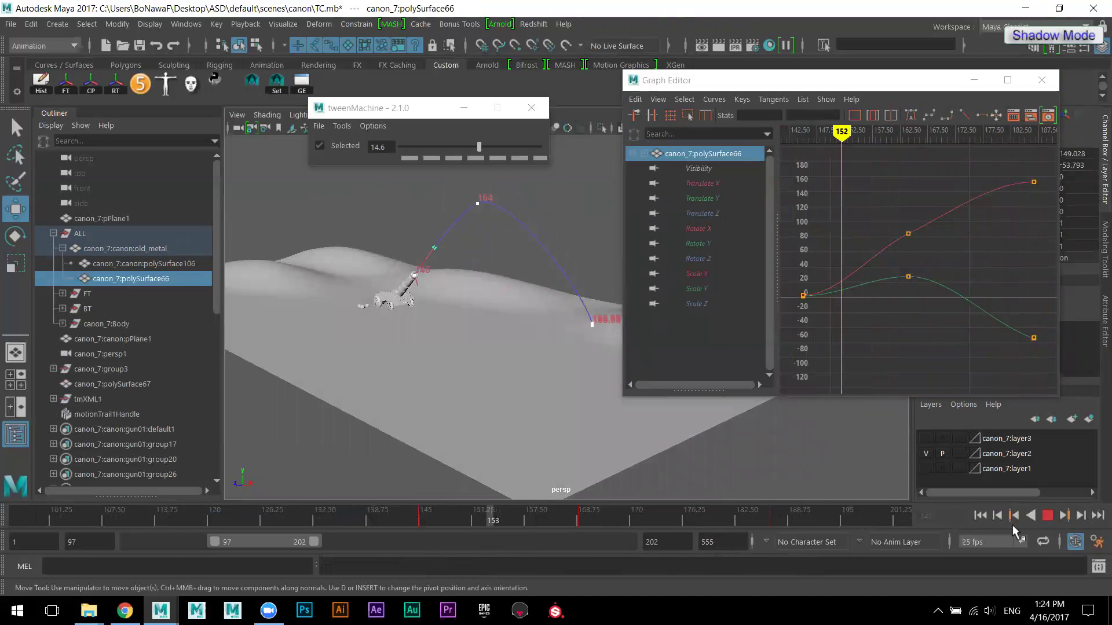
key("Escape")
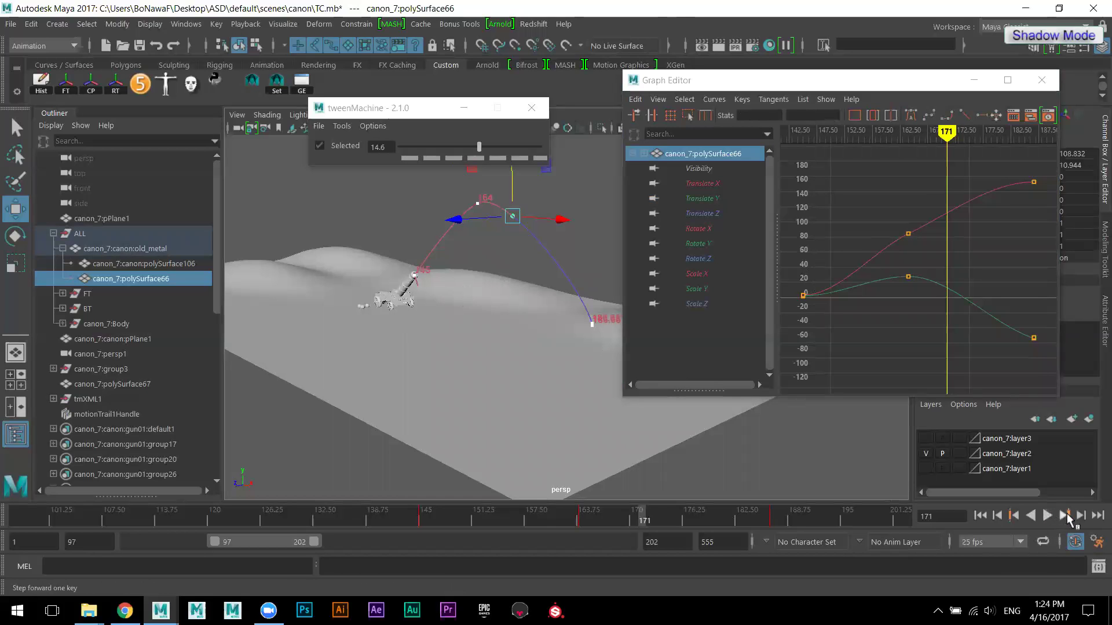
- At the cannonball's last keyed frame, lower it to Y -70.394 and pull it back along X to 144.016
left_click(1064, 515)
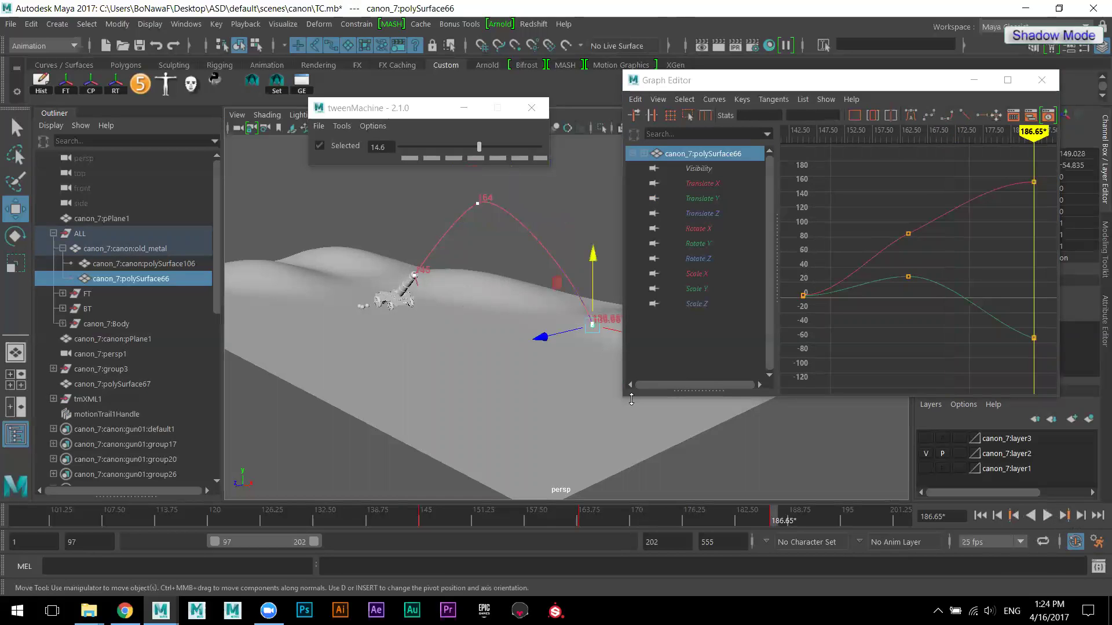
left_click_drag(586, 311, 544, 341, "alt")
left_click_drag(596, 263, 603, 298)
left_click_drag(603, 298, 621, 408, "alt")
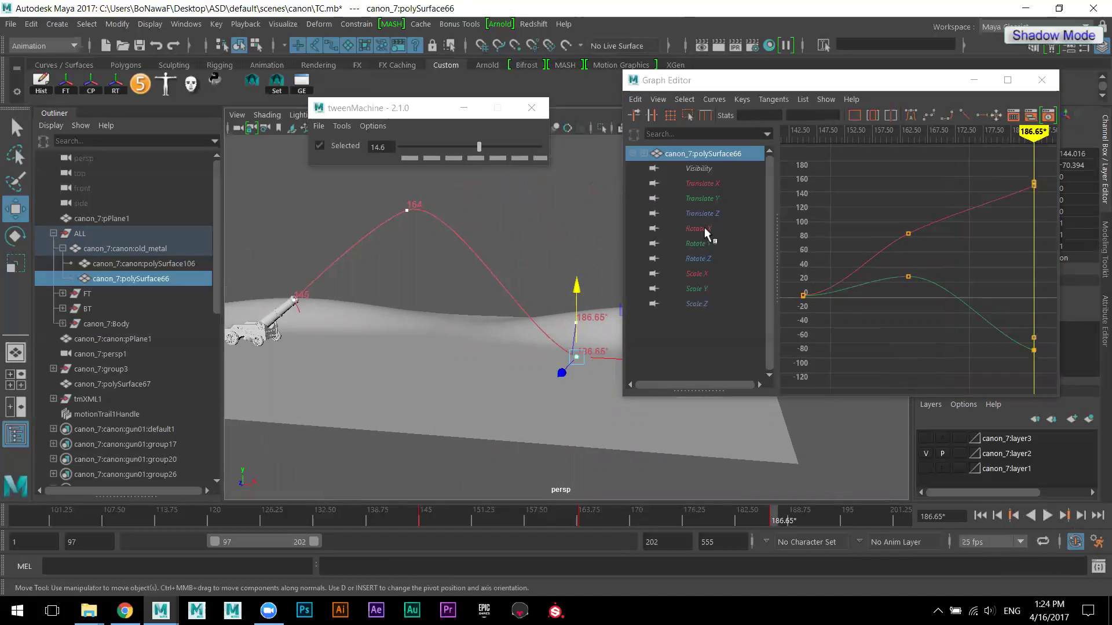
- Set linear tangents on the cannonball's Translate X curve and play the shot back from frame 97
left_click(705, 183)
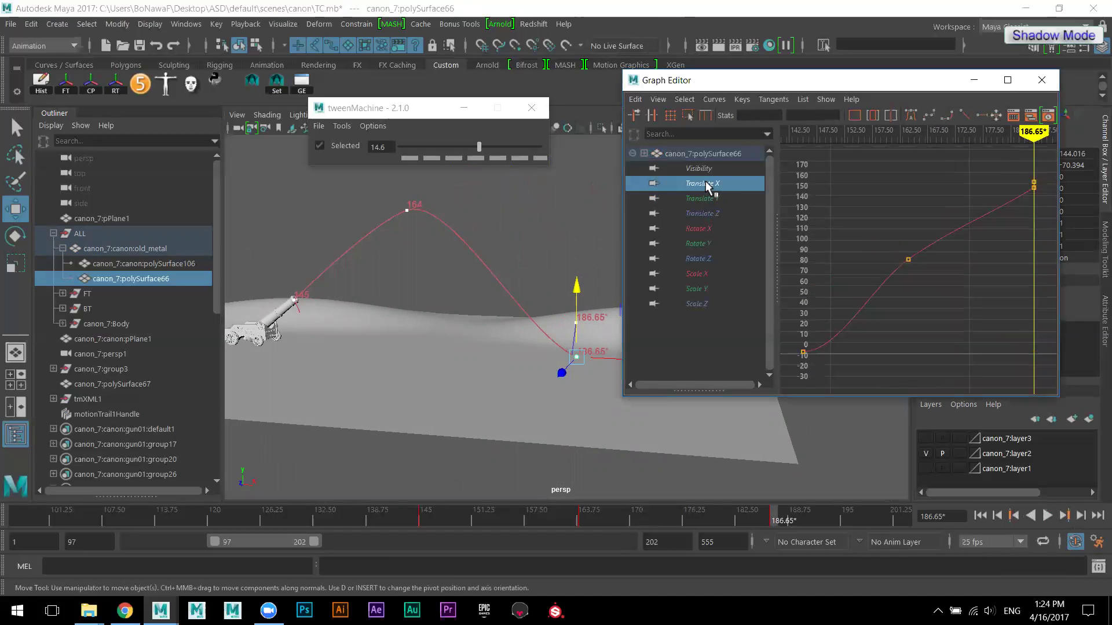
left_click(966, 116)
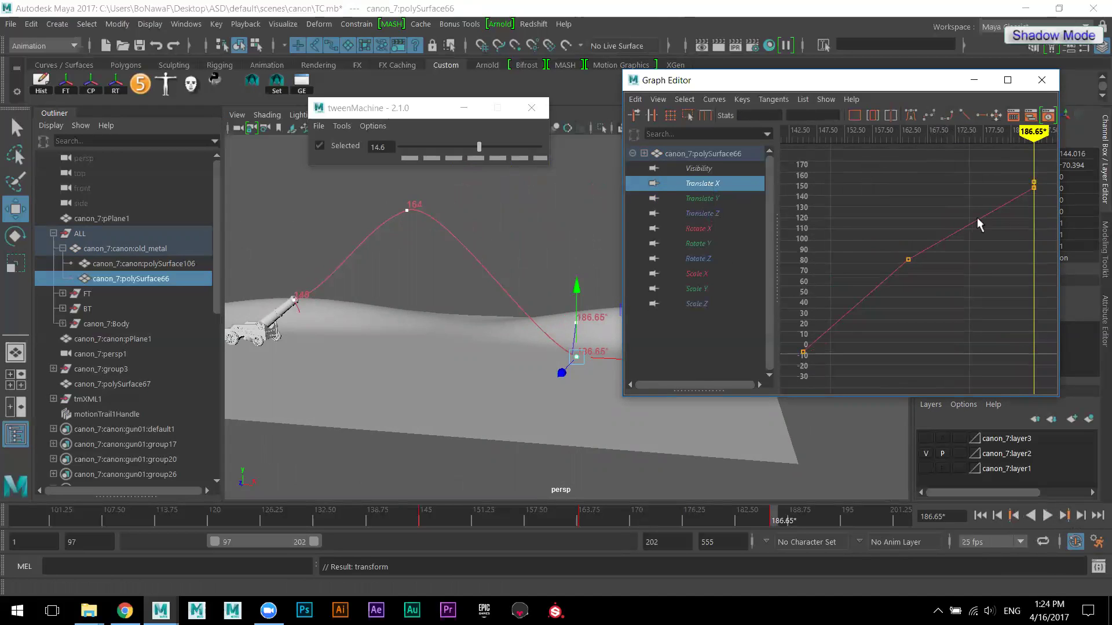
left_click(982, 516)
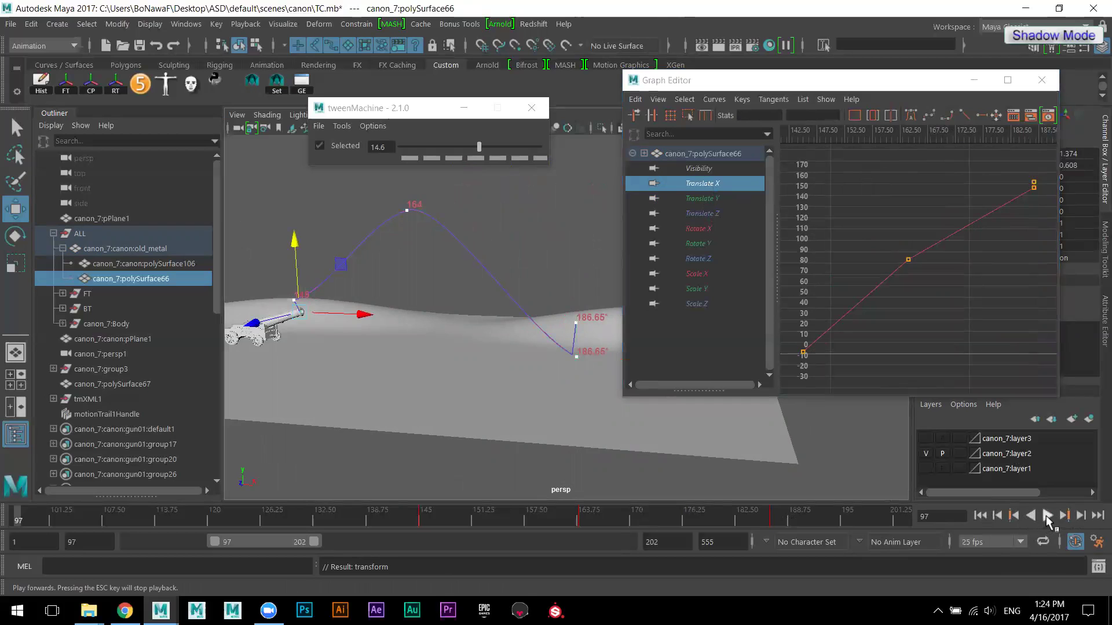
left_click(1047, 515)
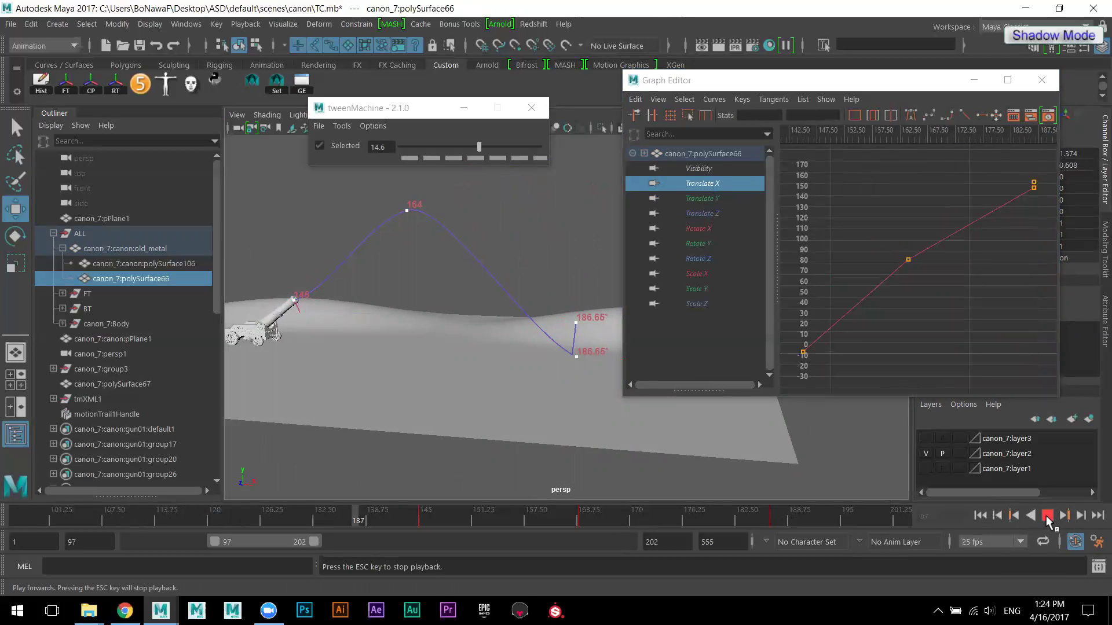
key("Escape")
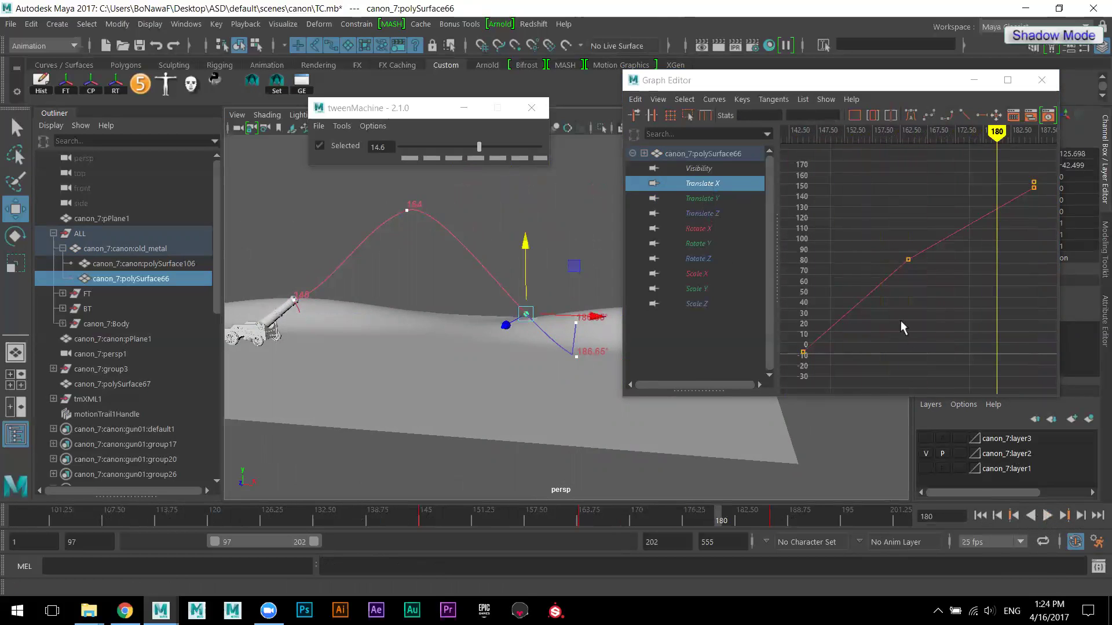
- Delete the middle key of the Translate X curve and play the flight back to check it
left_click_drag(890, 252, 942, 303)
key("Delete")
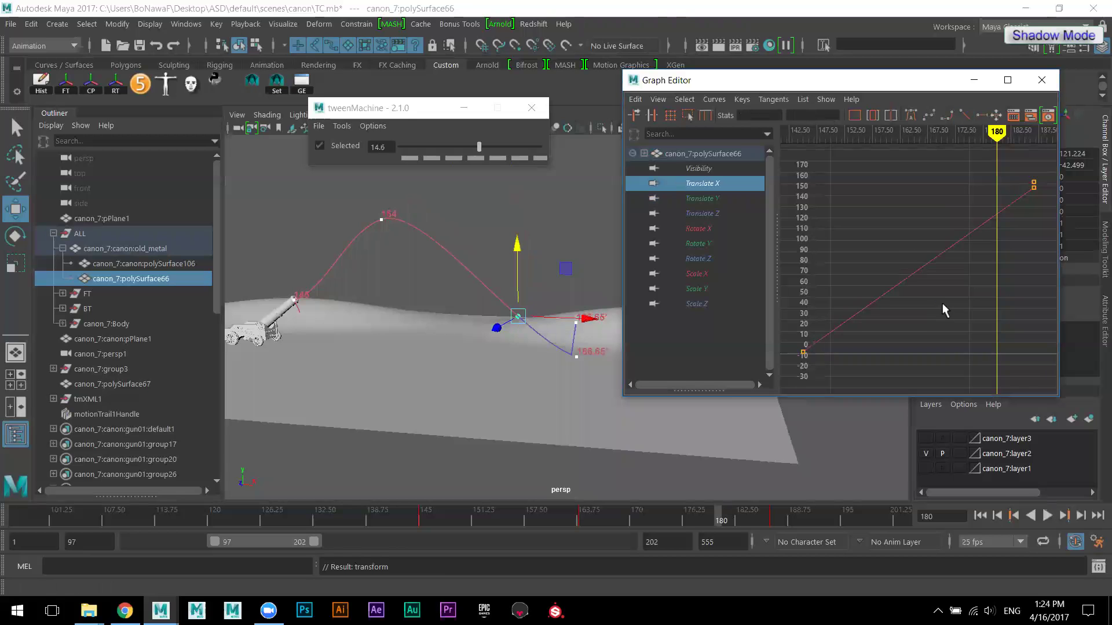
left_click(1047, 515)
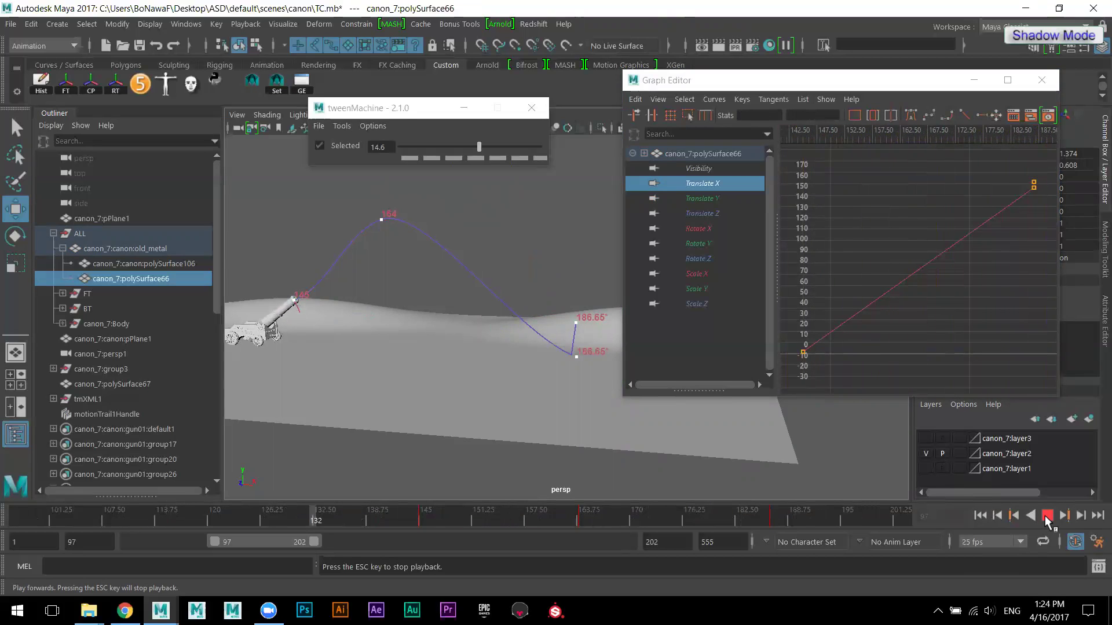
left_click(1049, 521)
middle_click_drag(398, 372, 489, 353, "alt")
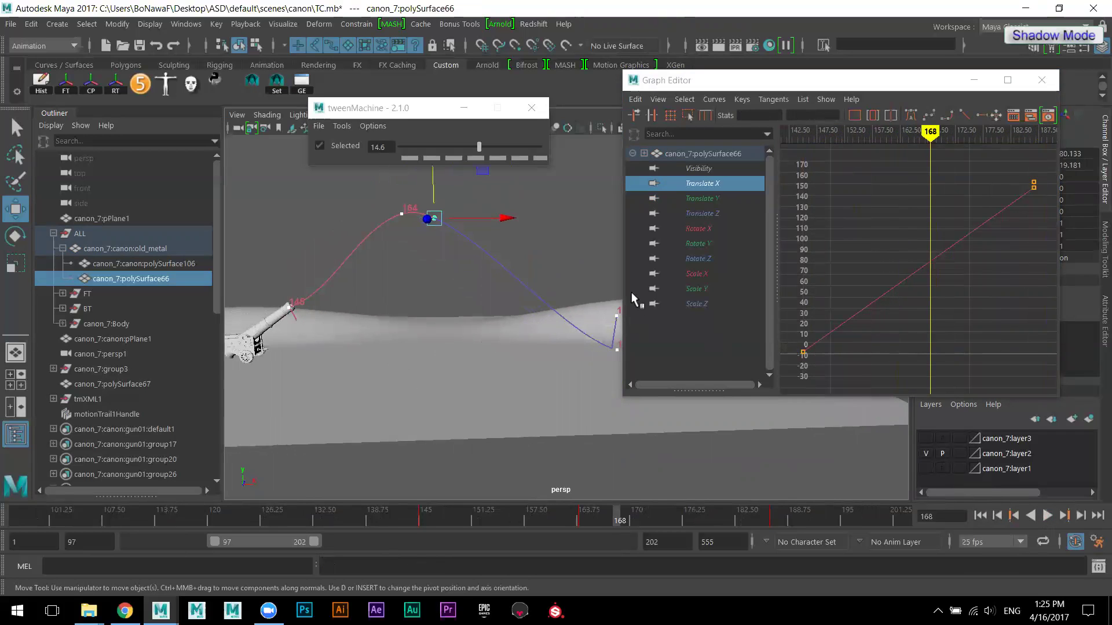
- Tilt the outgoing tangent of the Translate Y curve's frame 145 key upward
left_click(704, 199)
left_click_drag(792, 206, 824, 239)
middle_click_drag(860, 242, 853, 229)
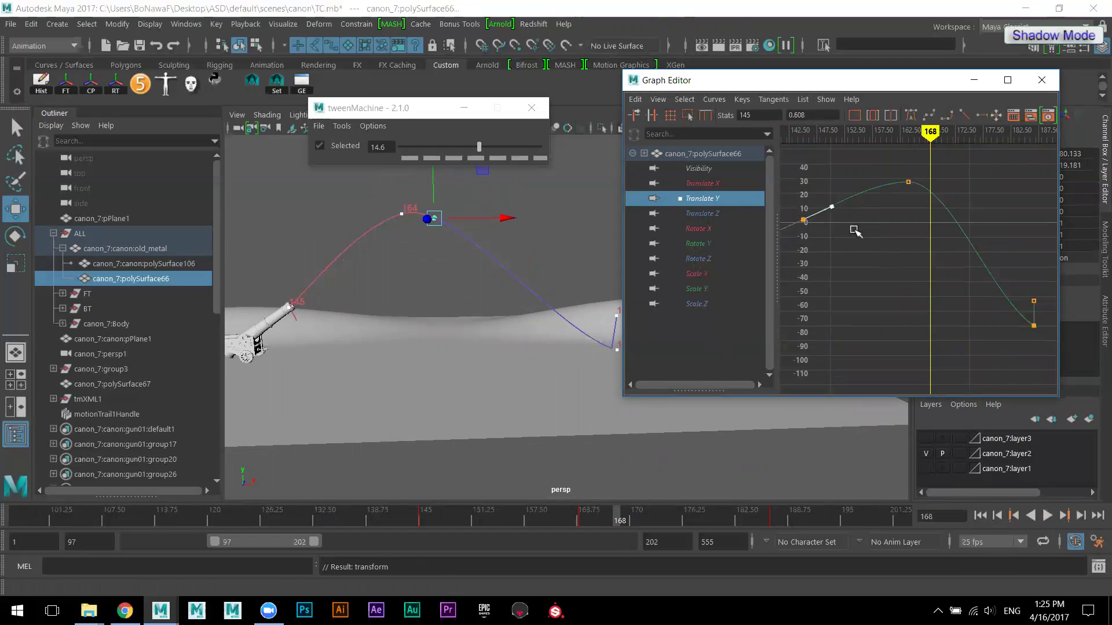
- Remove the upper duplicate Translate Y key at the last keyed frame and steepen the incoming tangent of the remaining key
left_click_drag(1025, 336, 1041, 306)
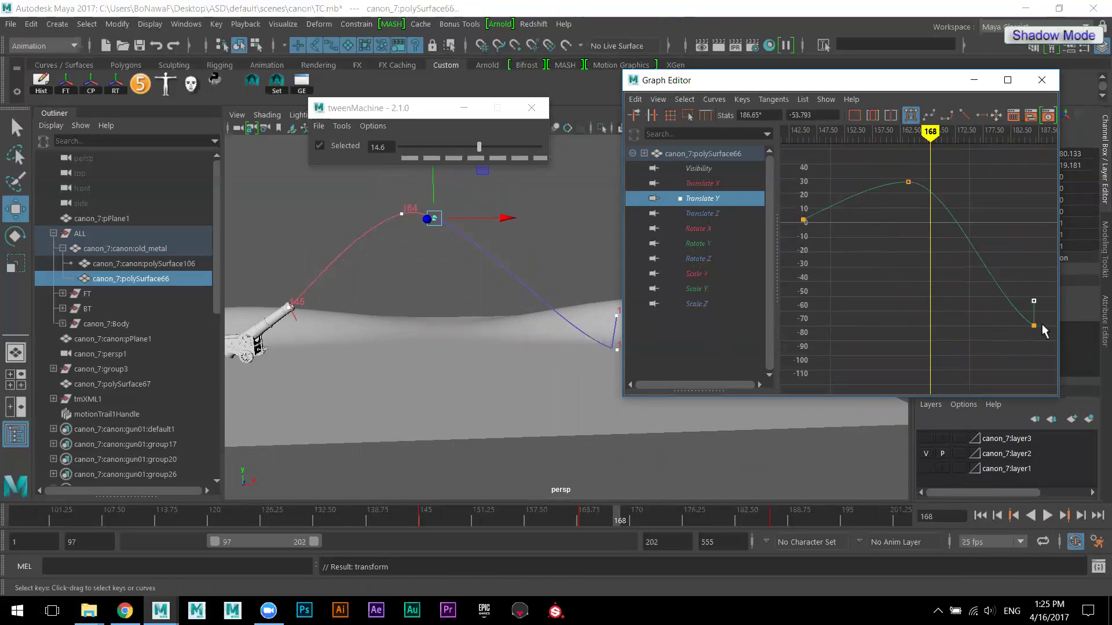
left_click(1040, 331)
left_click_drag(1018, 337, 1047, 314)
left_click_drag(982, 284, 1000, 332)
middle_click_drag(999, 332, 1019, 318)
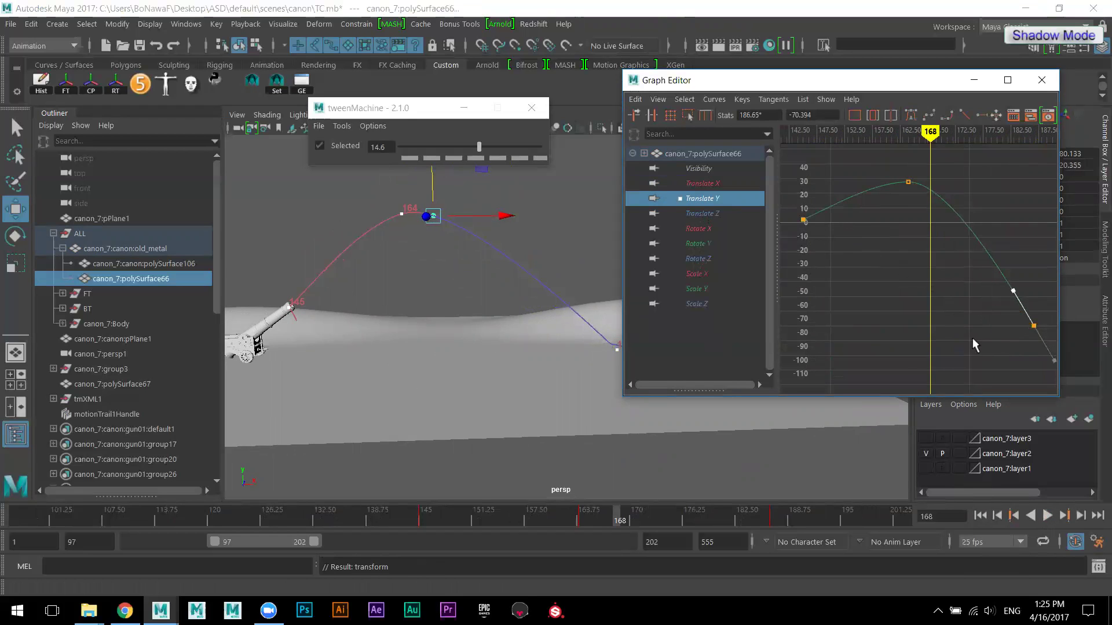
- Play the animation from frame 97 and review the cannonball's adjusted arc from a side angle
left_click_drag(758, 450, 620, 449, "alt")
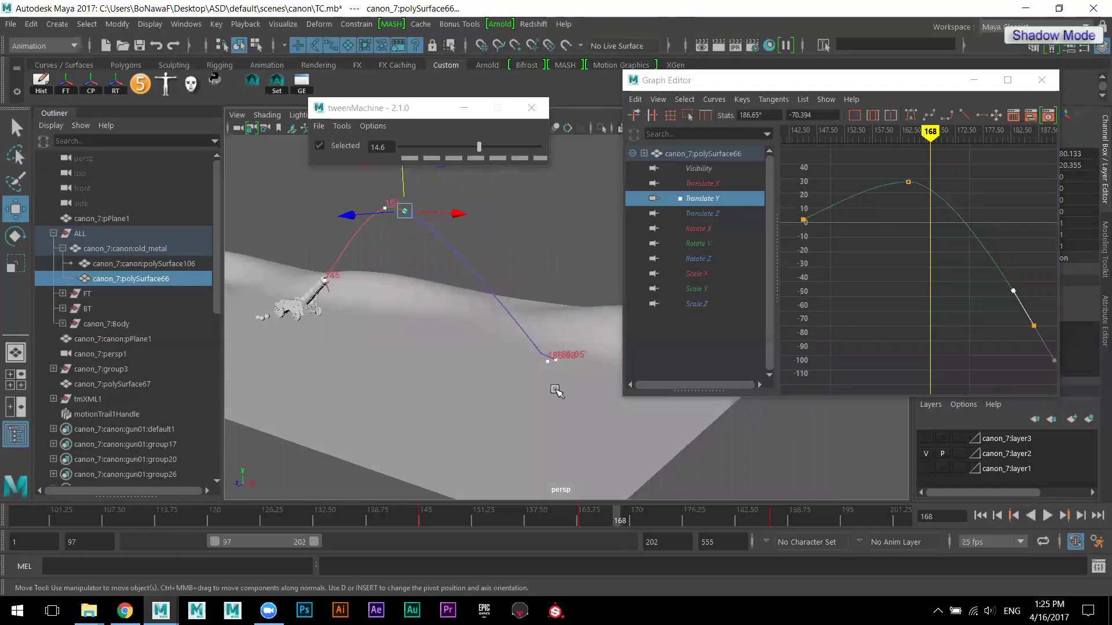
left_click(980, 516)
left_click_drag(484, 379, 540, 390, "alt")
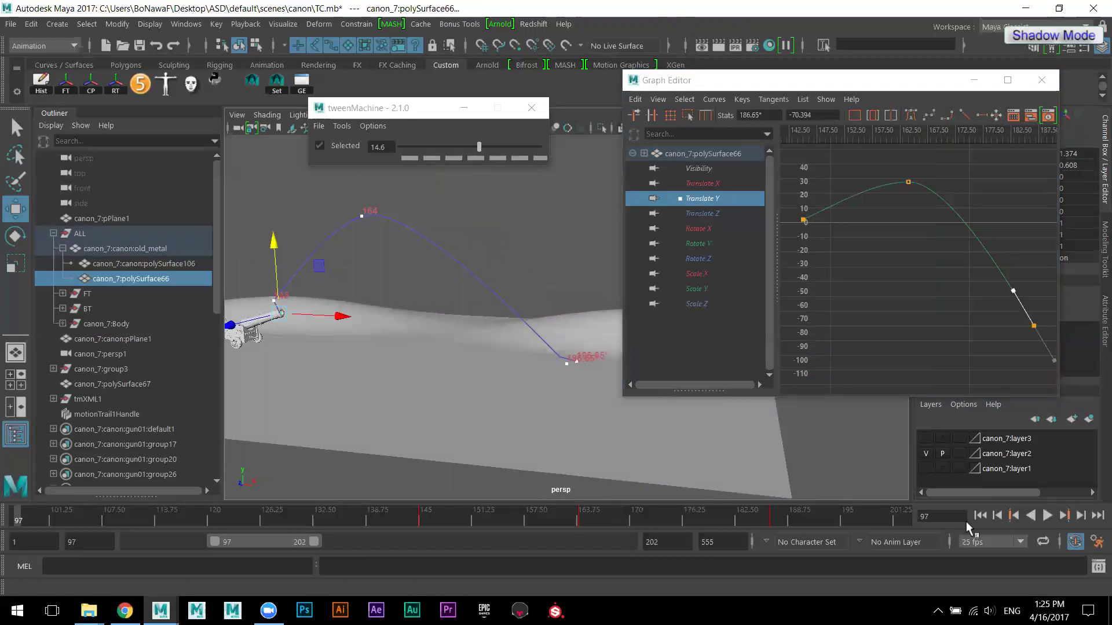
left_click(1047, 516)
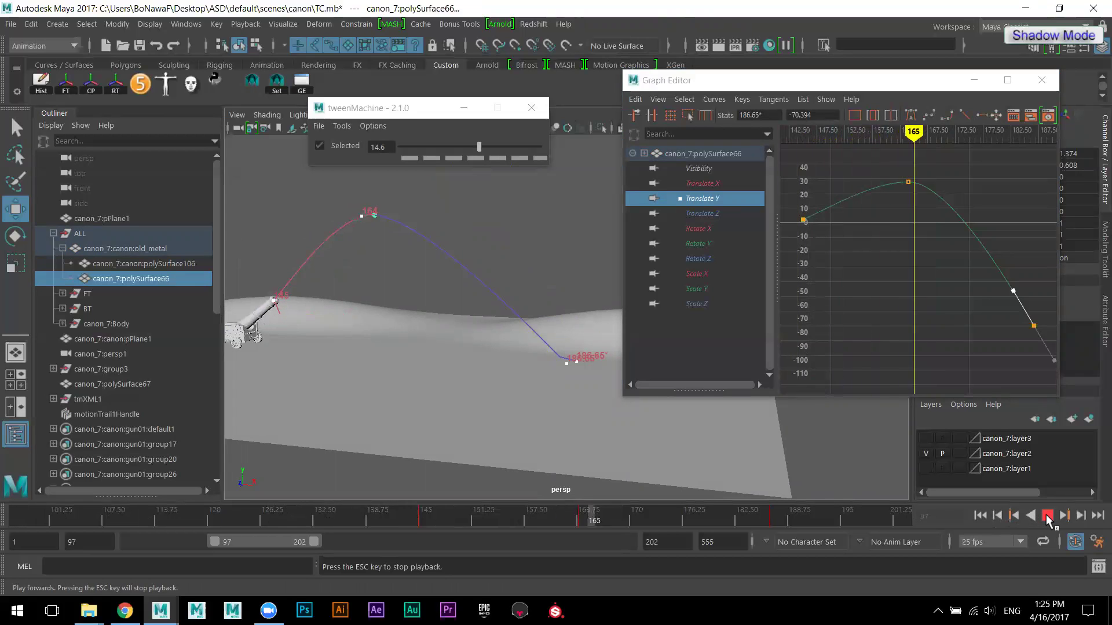
left_click(1047, 516)
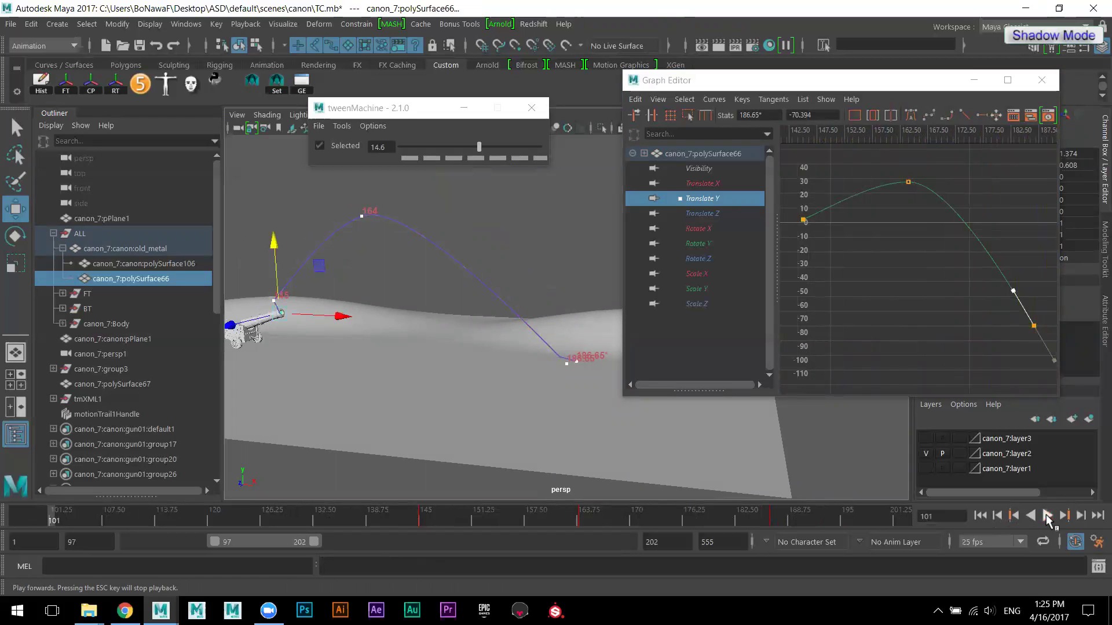
- Try to move the last Translate Y key earlier to frame 178 and undo the move
left_click(986, 336)
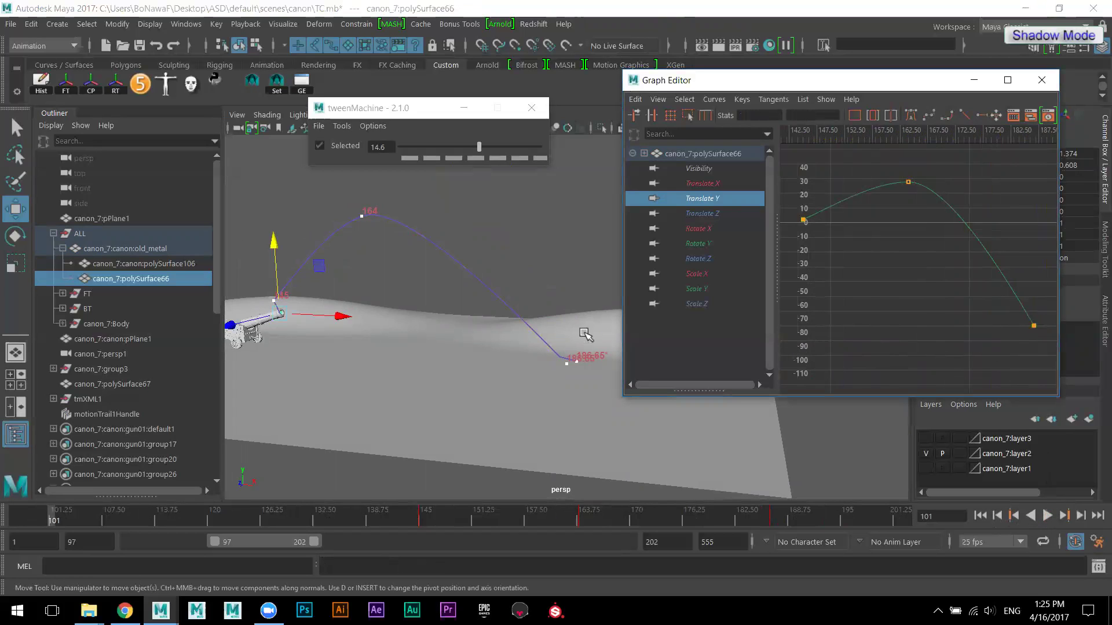
left_click(136, 280)
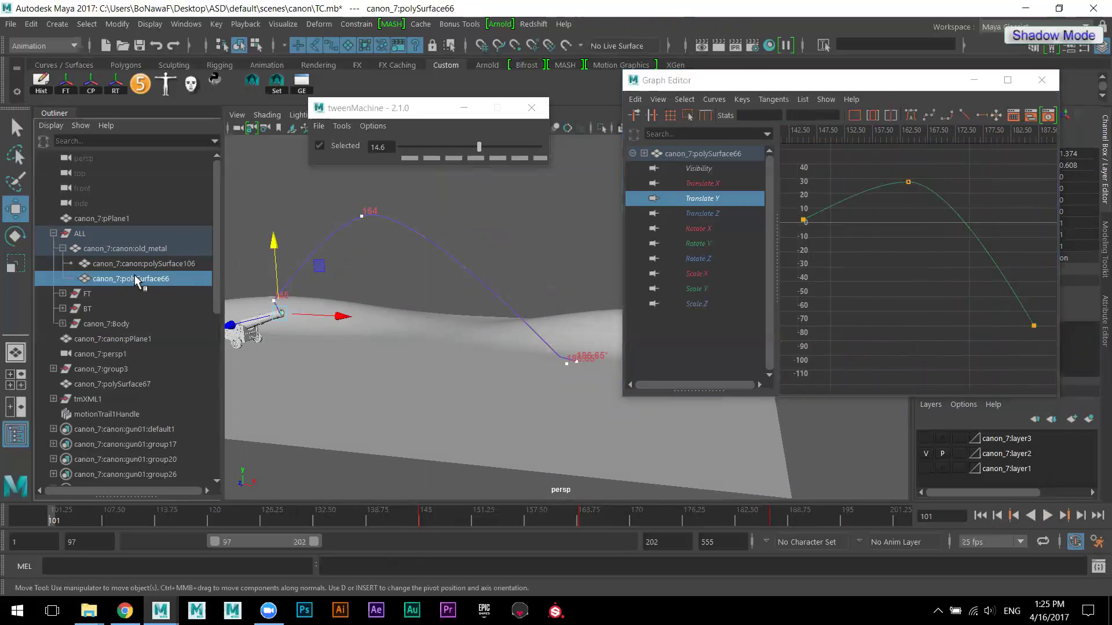
left_click(720, 183)
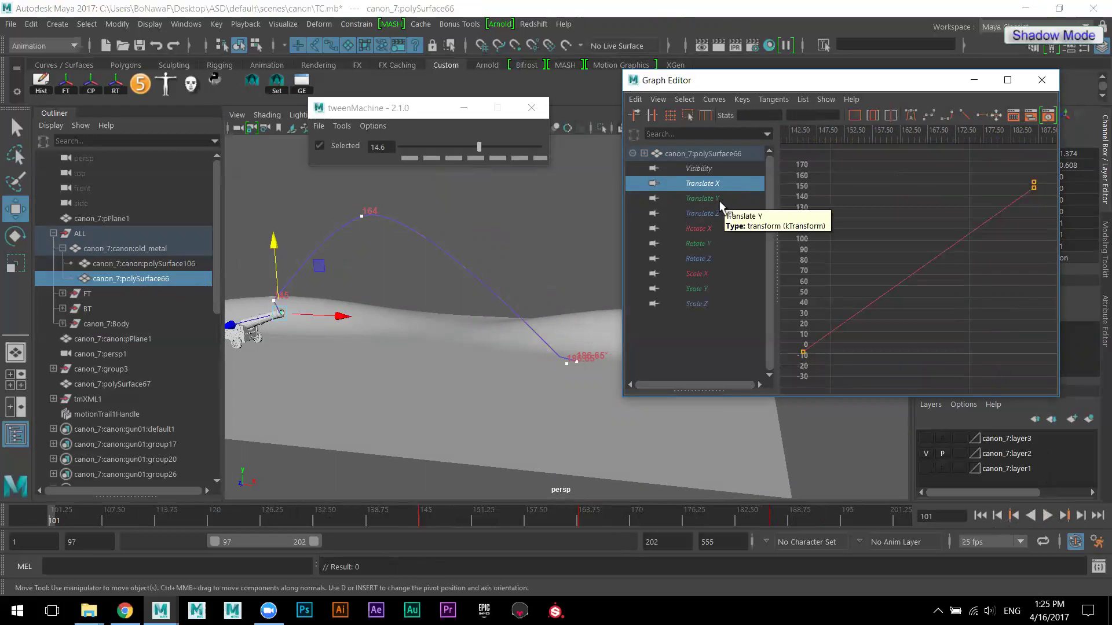
left_click(699, 200)
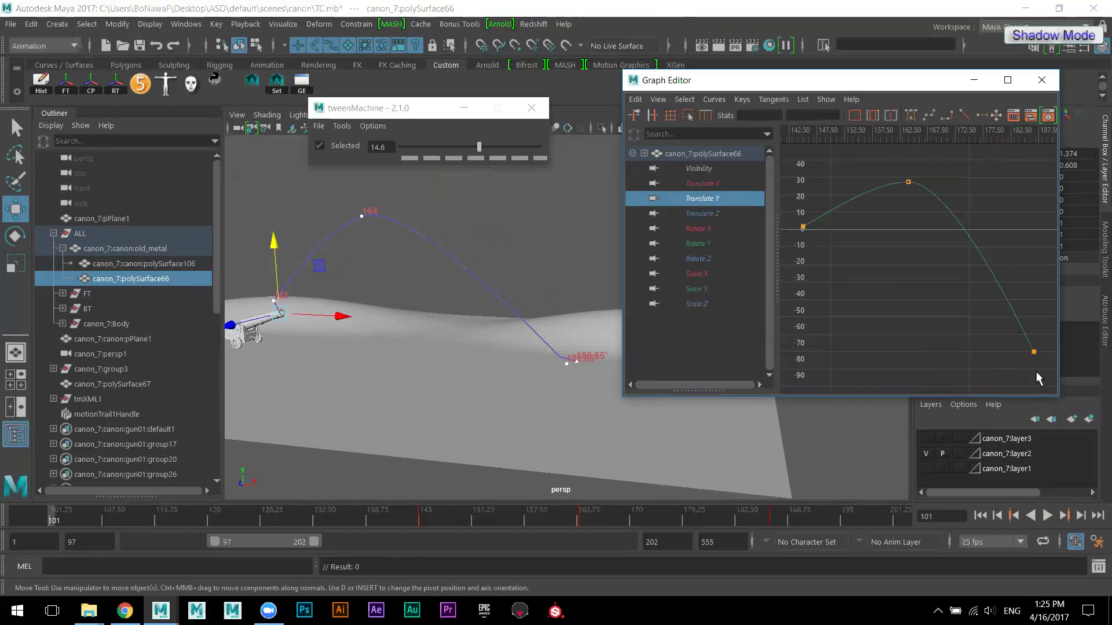
left_click(1034, 352)
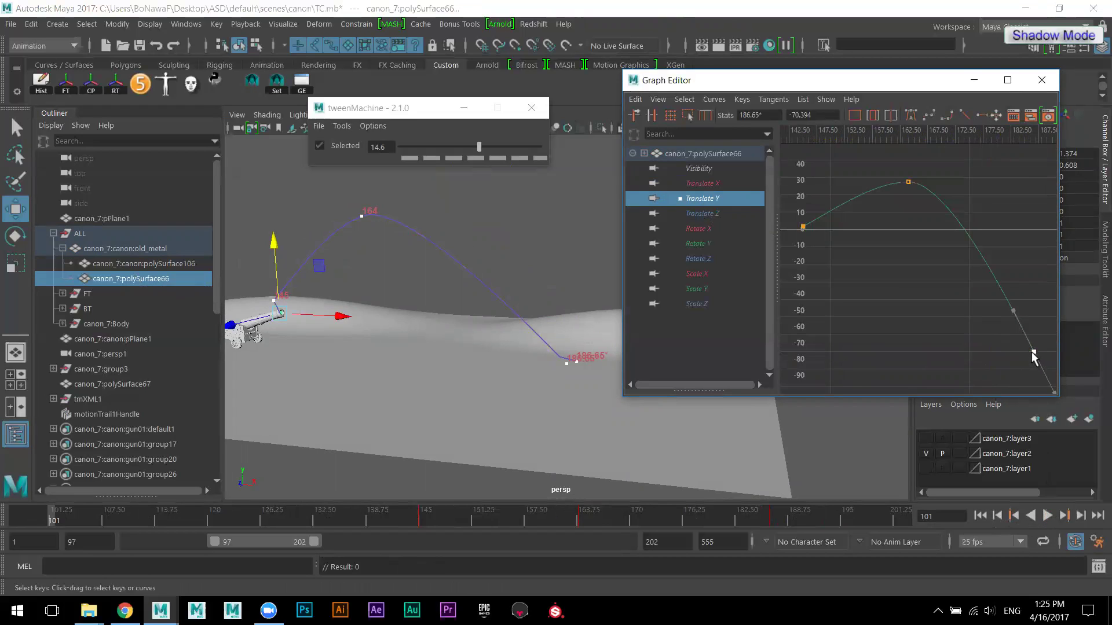
middle_click_drag(1033, 353, 986, 354)
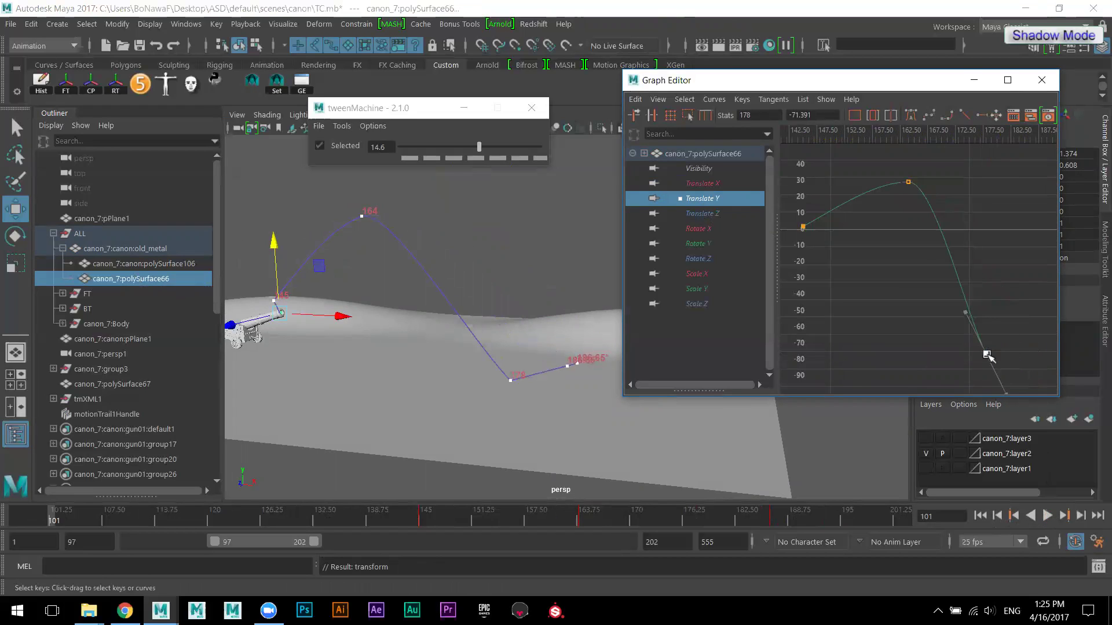
key("ctrl+z")
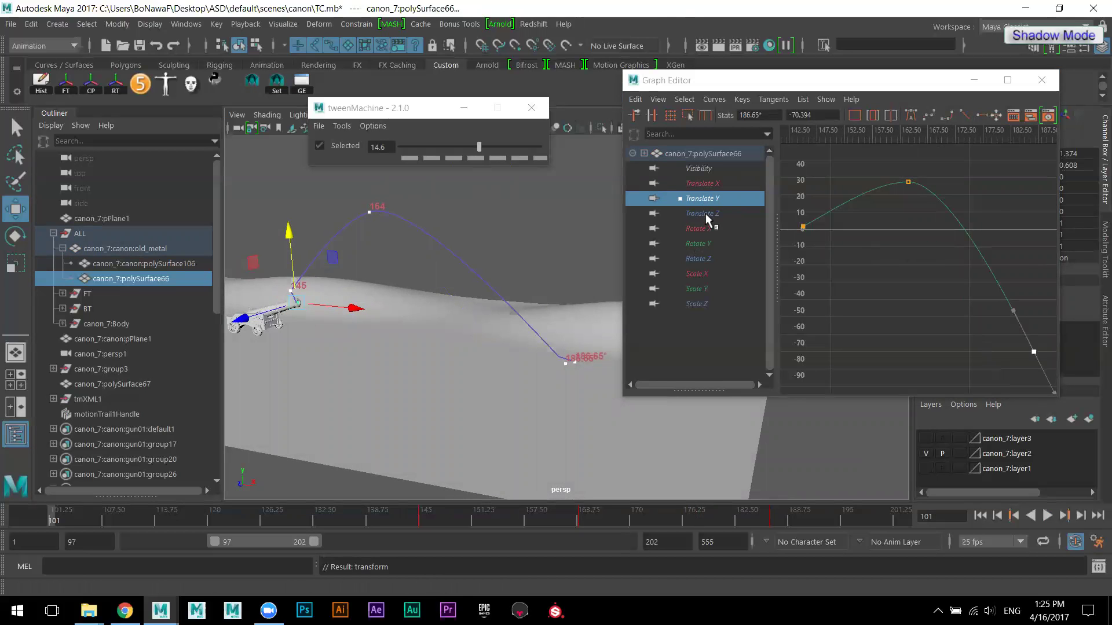
- Try to delete the cannonball's animation channels from Translate Z through Scale Z and undo the deletion
left_click_drag(706, 214, 699, 316)
key("Delete")
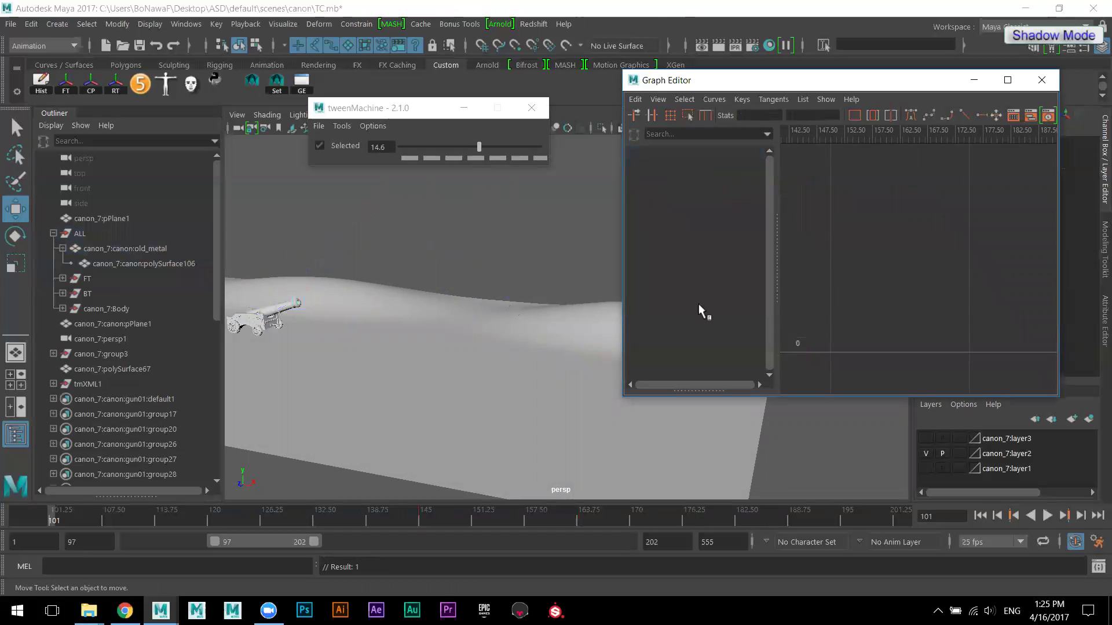
key("ctrl+z")
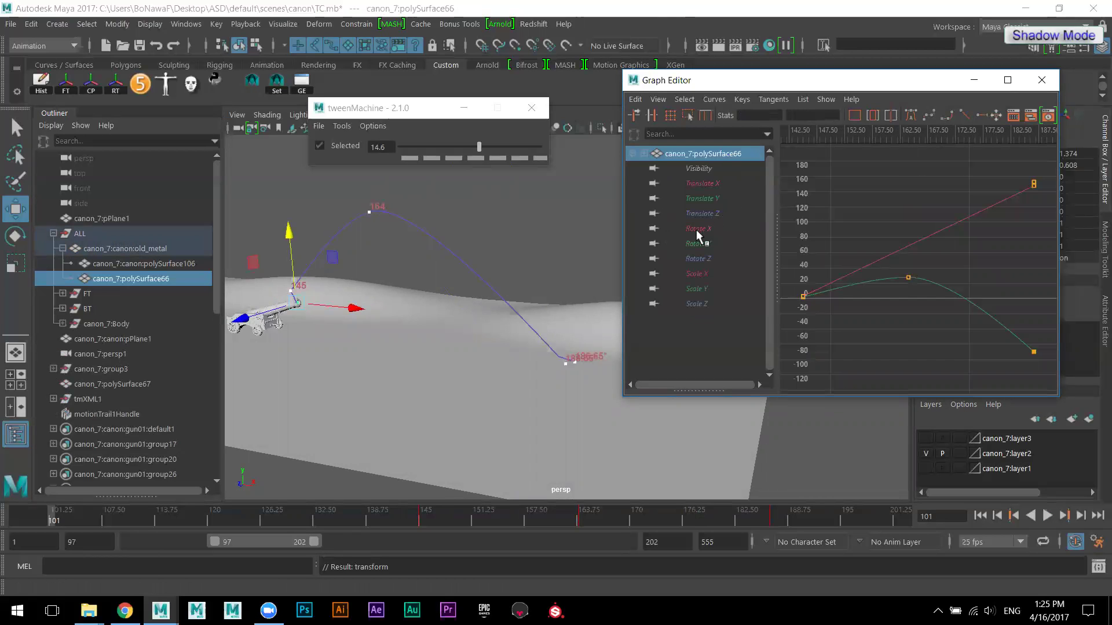
- Remove the animation from the cannonball's Translate Z, Rotate X/Y/Z, Scale X/Y/Z and Visibility channels
left_click_drag(698, 230, 701, 309)
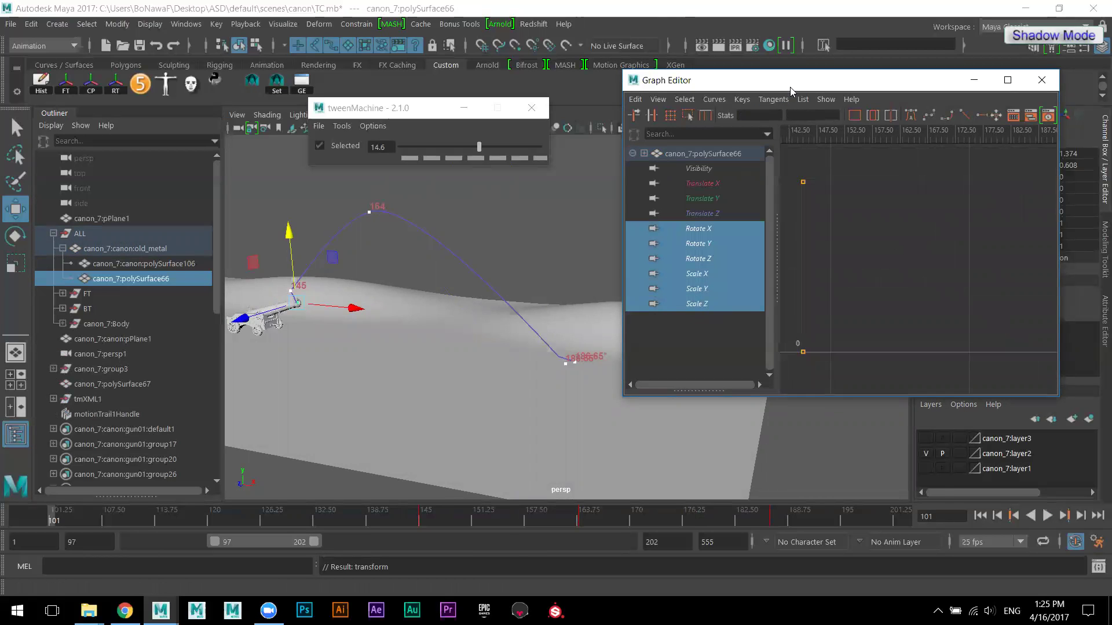
left_click_drag(790, 87, 674, 254)
left_click_drag(1038, 182, 1036, 260)
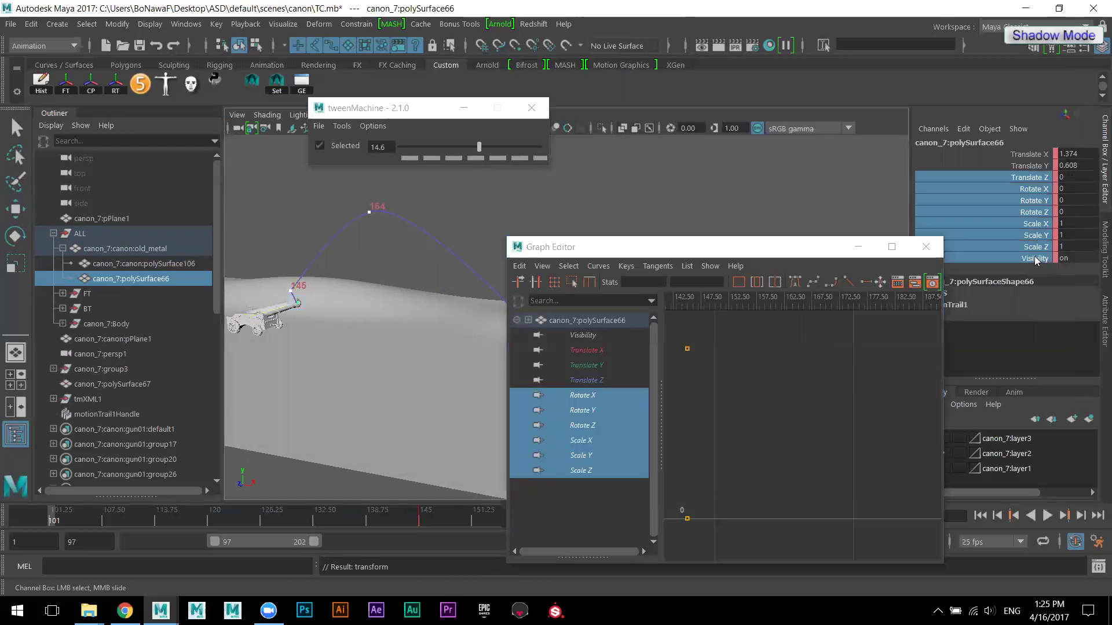
right_click(1026, 214)
left_click(1017, 288)
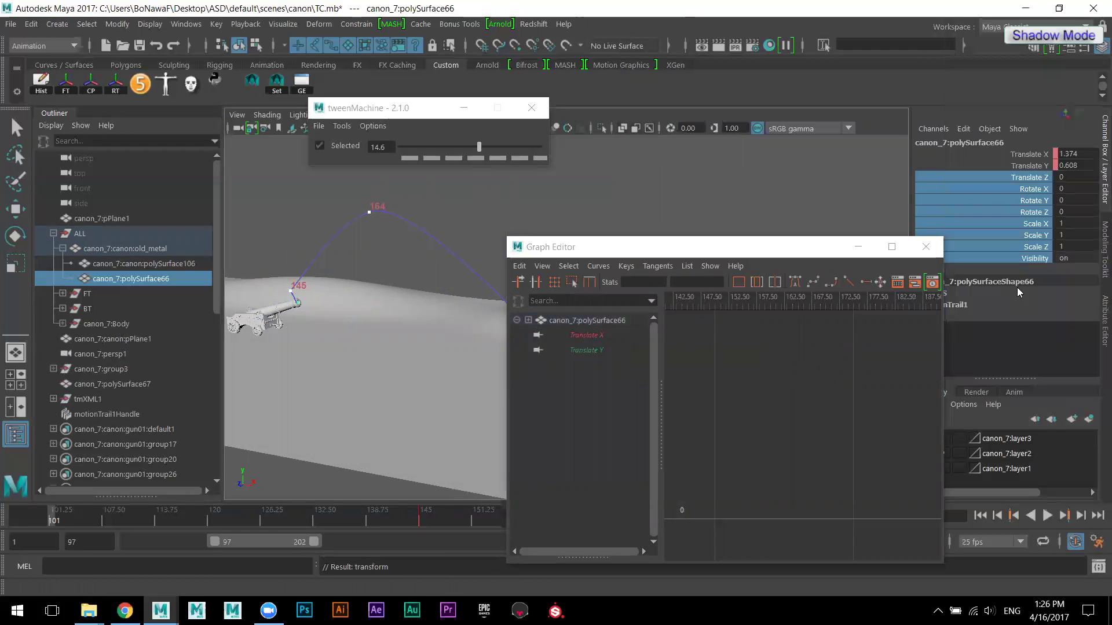
- Delete the upper duplicate Translate X key at the last keyed frame of the cannonball
left_click_drag(676, 247, 787, 198)
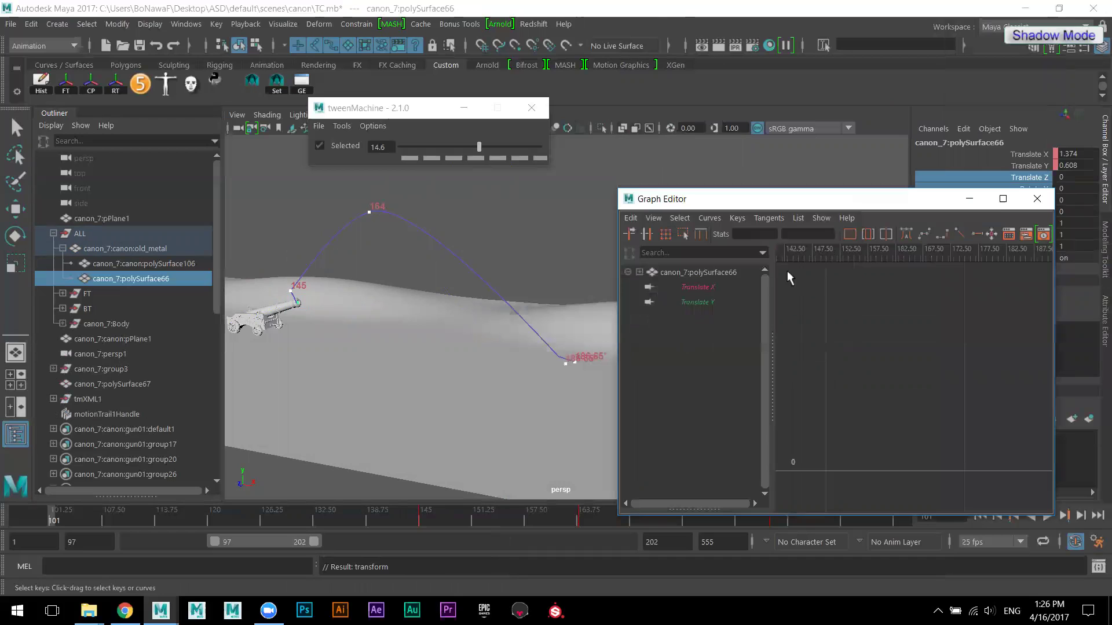
left_click(716, 287)
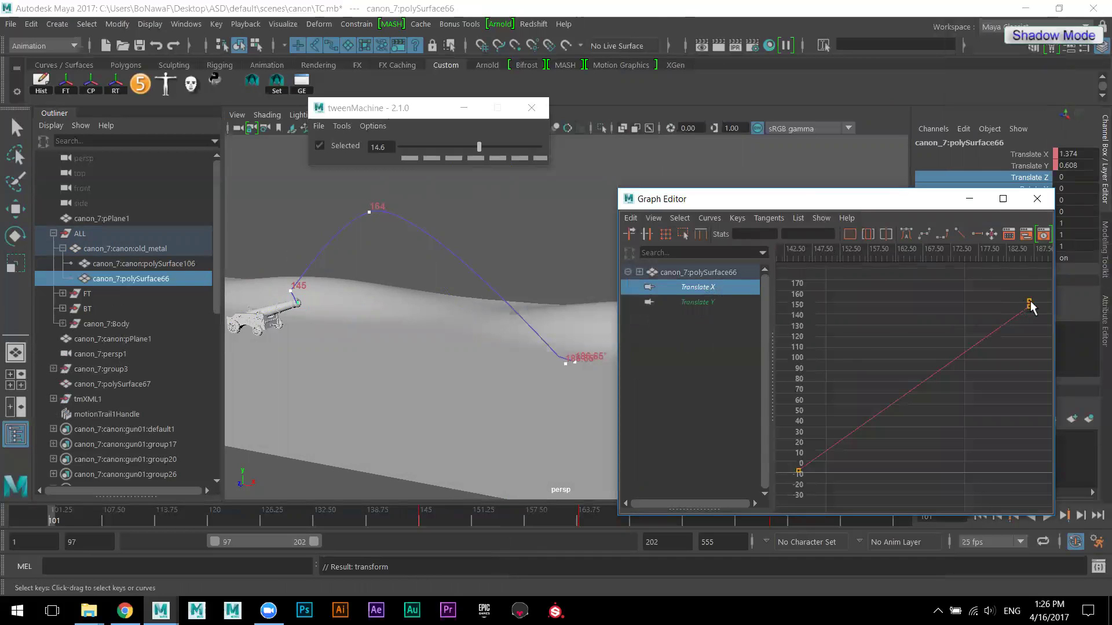
left_click(1029, 302)
left_click(1034, 307)
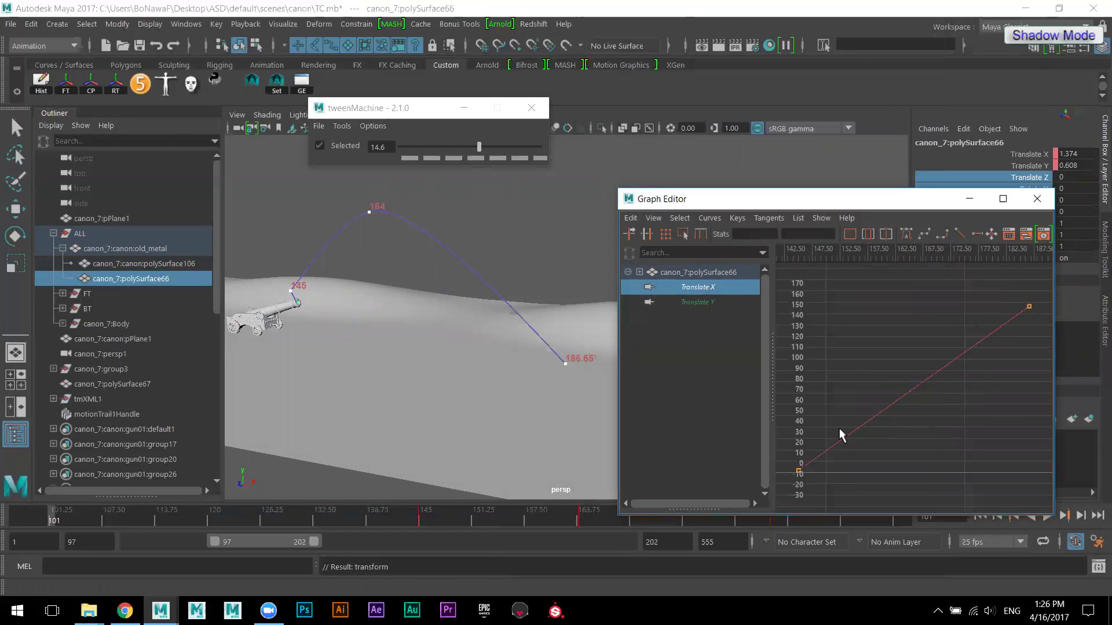
- Examine the Translate Y curve and the tangent of its first key at frame 145 up close
left_click(686, 302)
left_click_drag(602, 347, 553, 383, "alt")
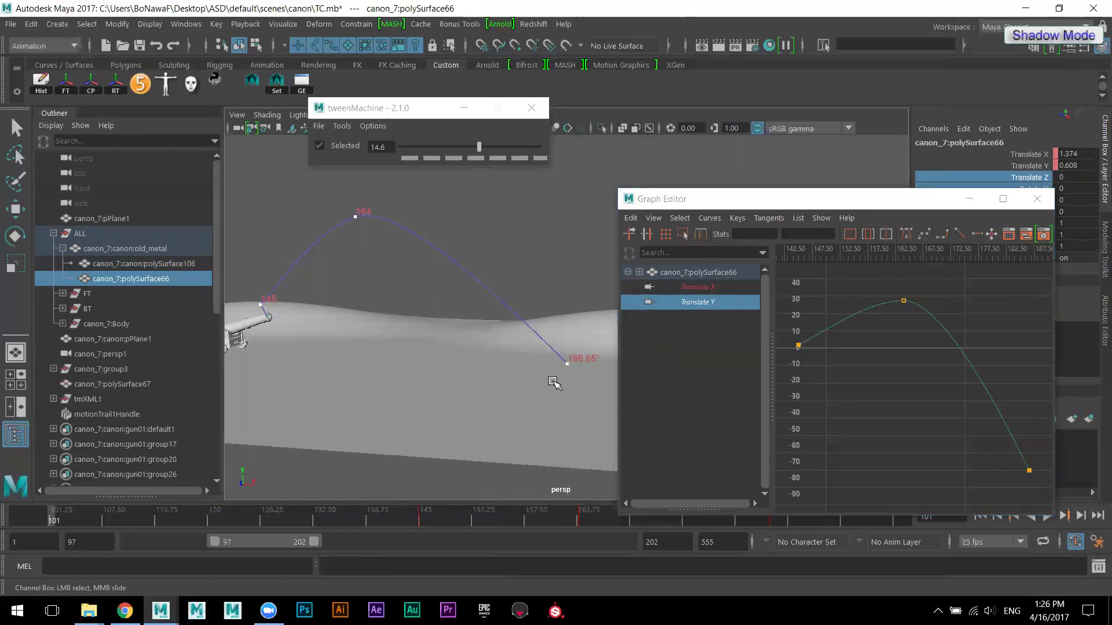
left_click(796, 200)
left_click_drag(796, 199, 802, 133)
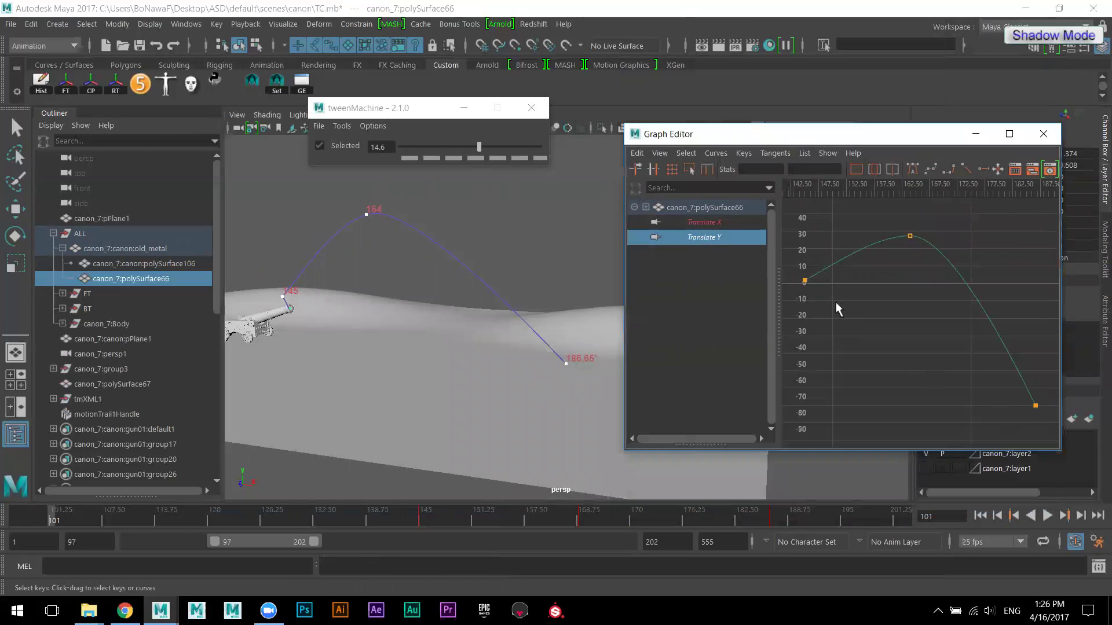
left_click(804, 281)
right_click_drag(823, 293, 991, 363, "alt")
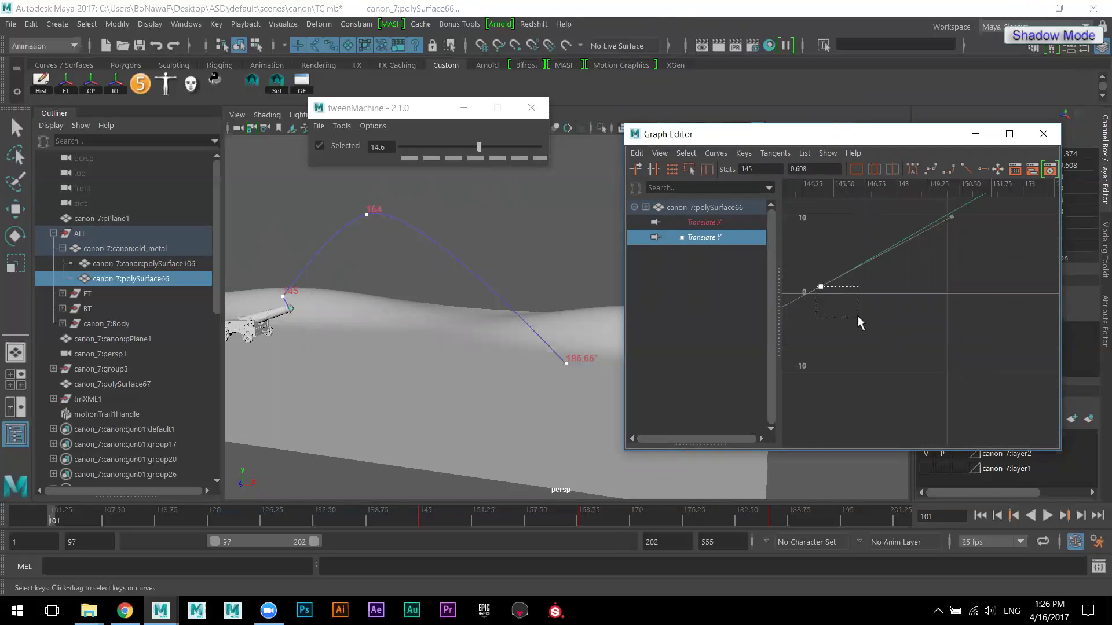
- Play the animation and check the cannonball's arc from the side
left_click(1047, 516)
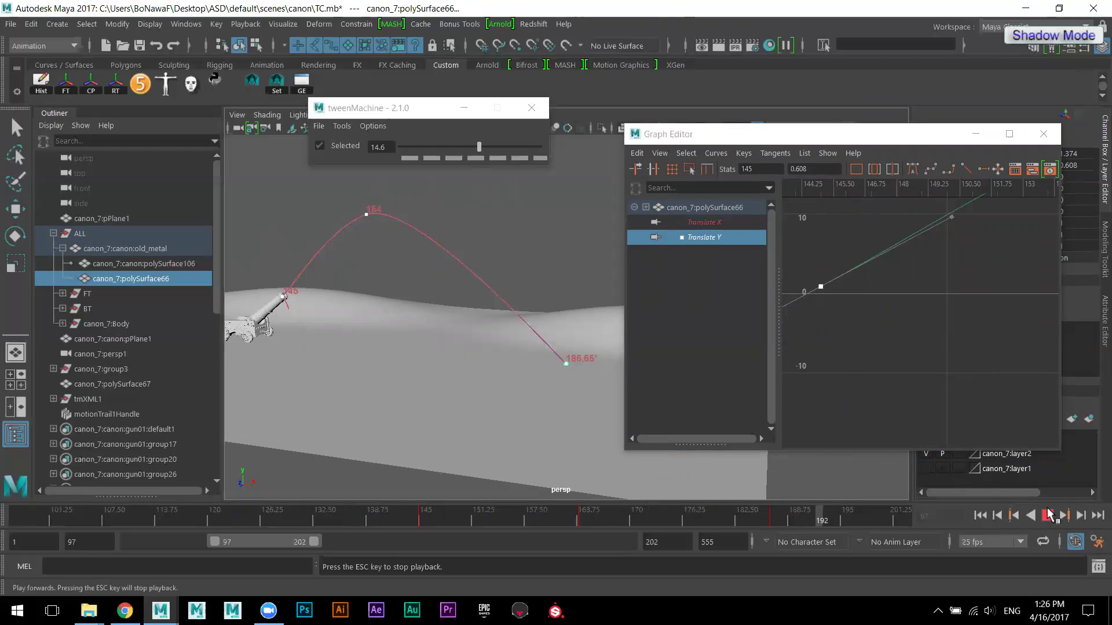
left_click(1049, 514)
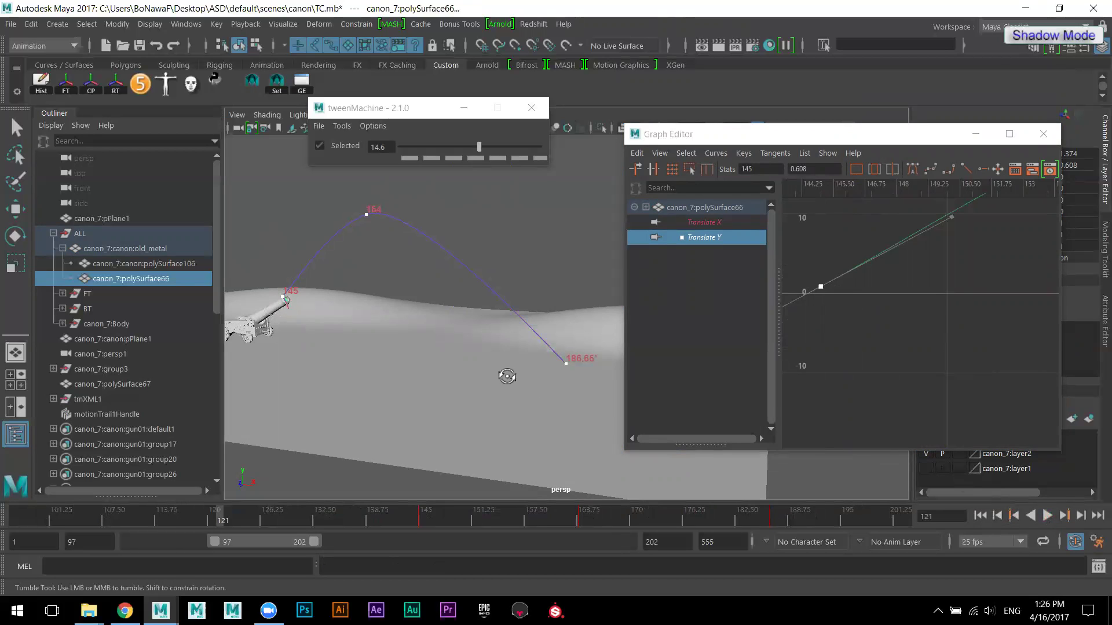
left_click_drag(506, 374, 523, 377, "alt")
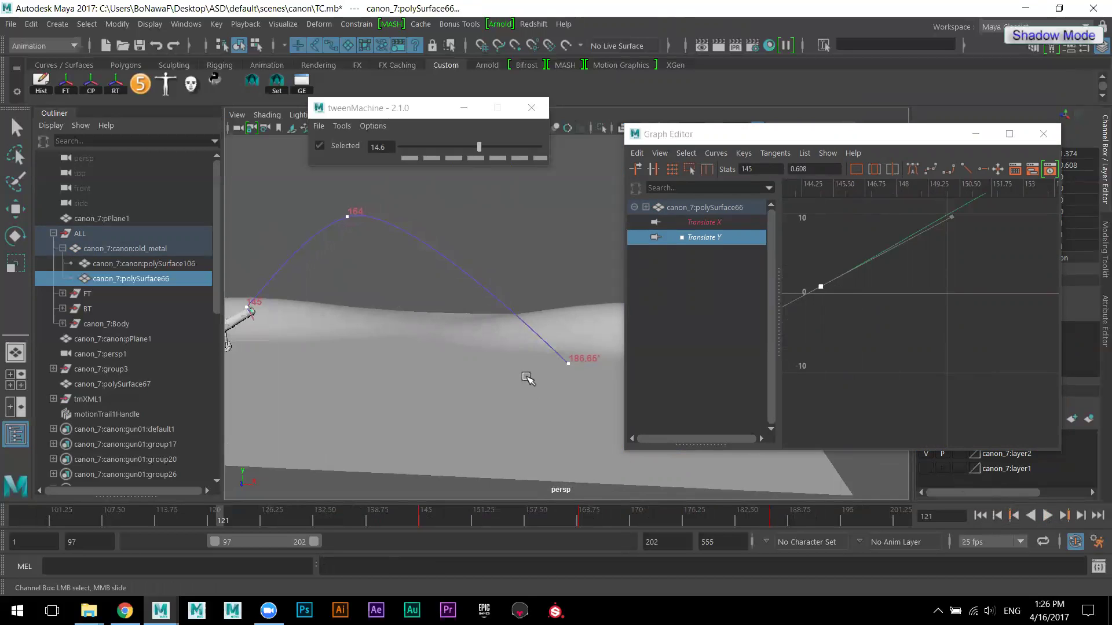
- Move the motion trail point at frame 164 forward along the X axis, away from the cannon
scroll(879, 306, "down", 6)
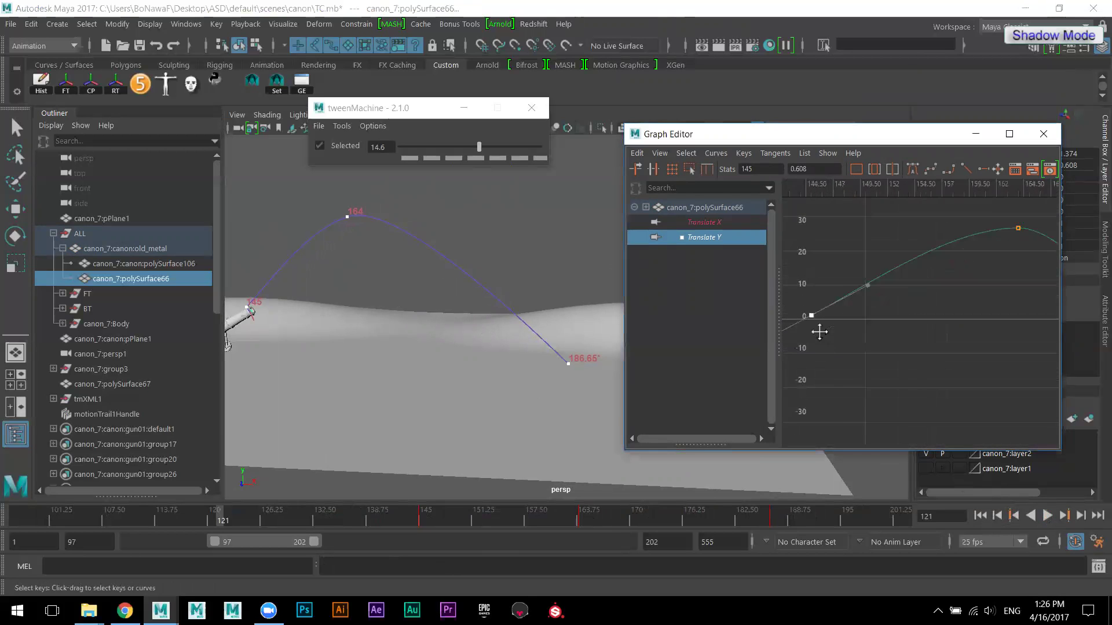
left_click_drag(877, 246, 922, 322)
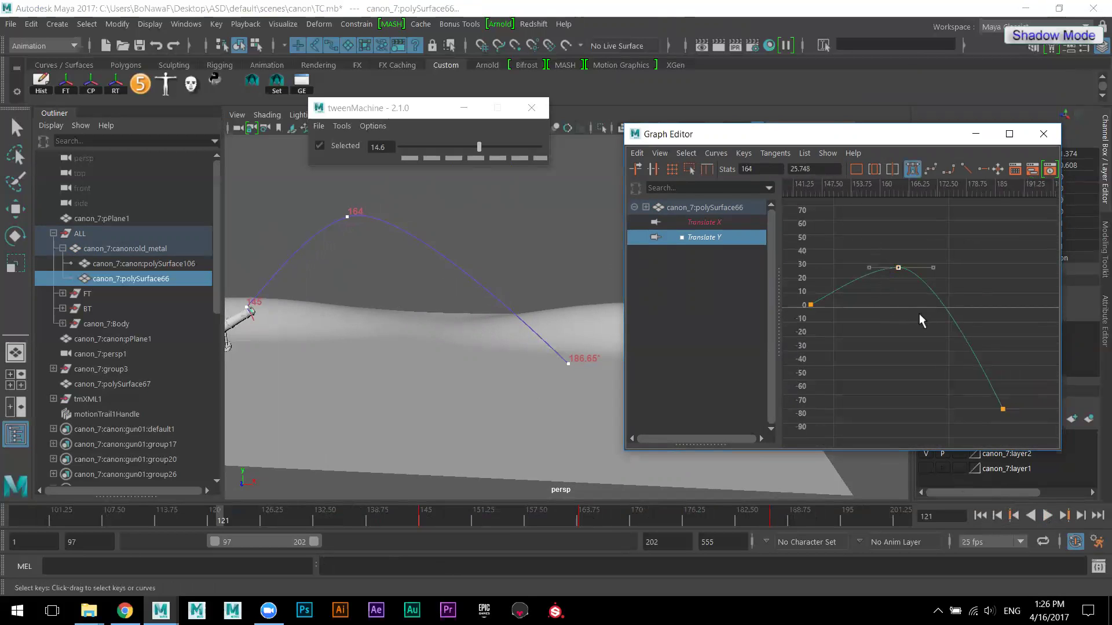
left_click_drag(446, 312, 394, 241, "alt")
key("w")
left_click_drag(454, 218, 480, 219)
- Lengthen the flat tangents of the Translate Y key at frame 164 to round the arc's peak, and play the result
left_click(898, 330)
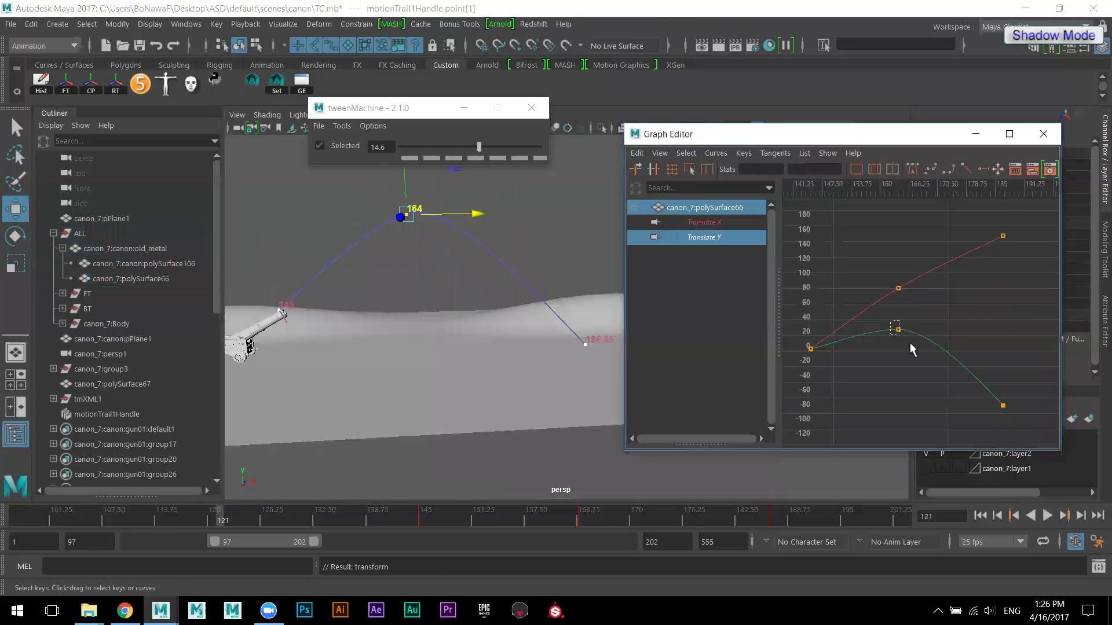
middle_click_drag(947, 335, 965, 334)
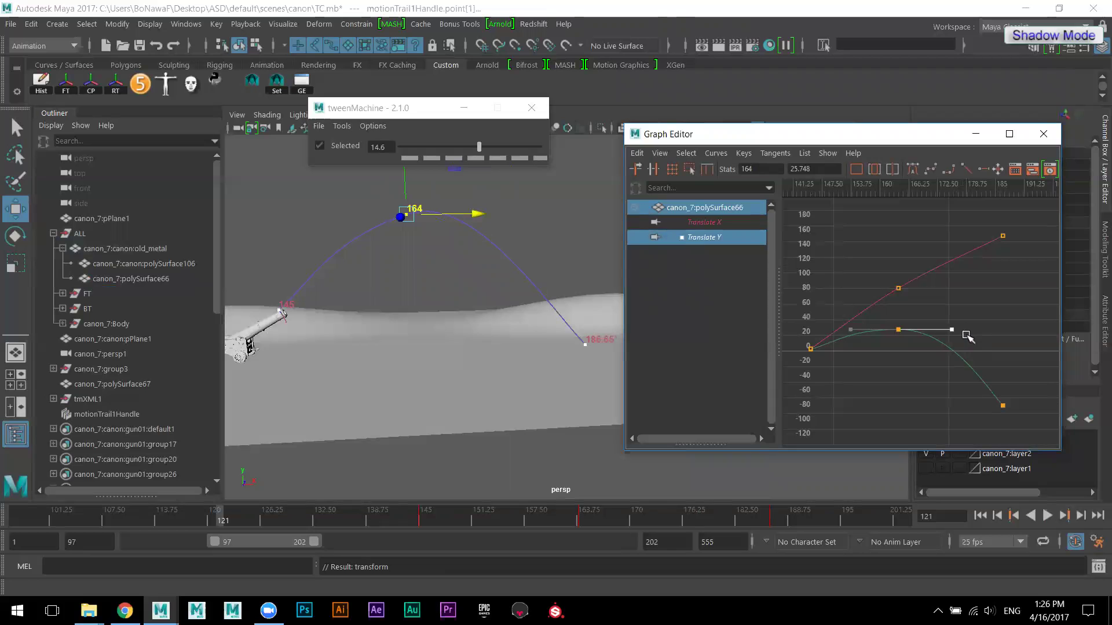
left_click(1047, 515)
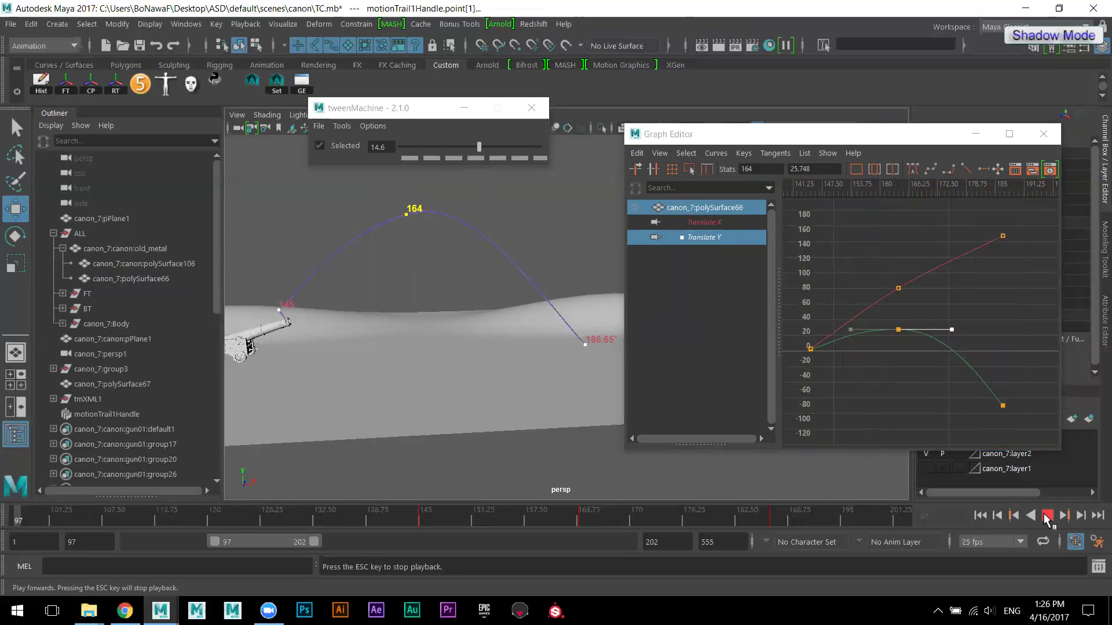
left_click(1046, 517)
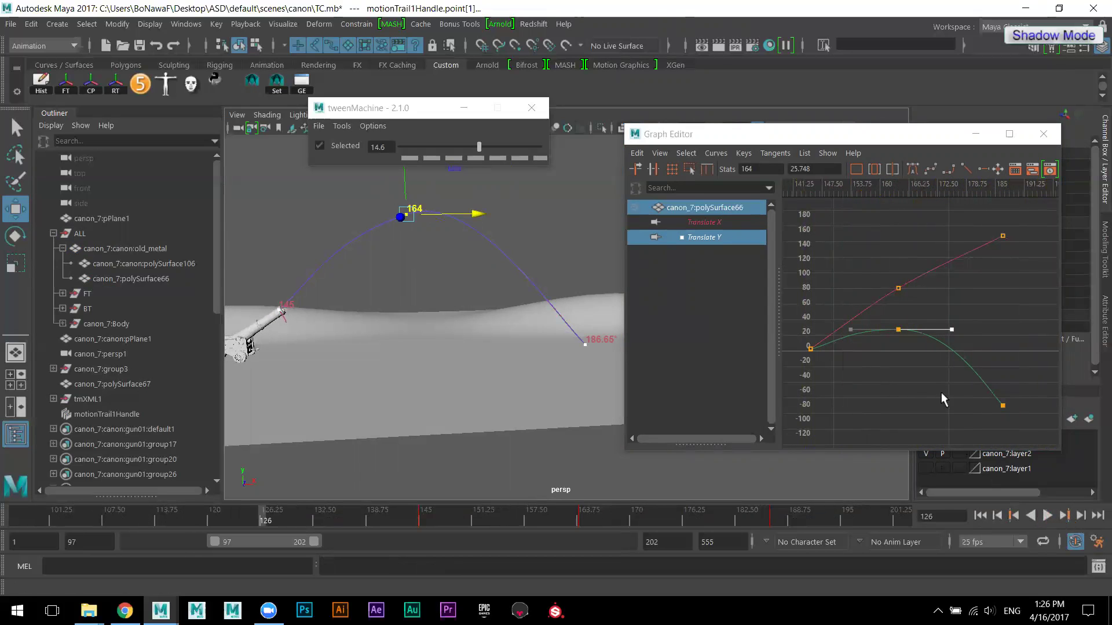
- Move the Translate Y peak key from frame 164 to frame 160, keeping its height
left_click(899, 330)
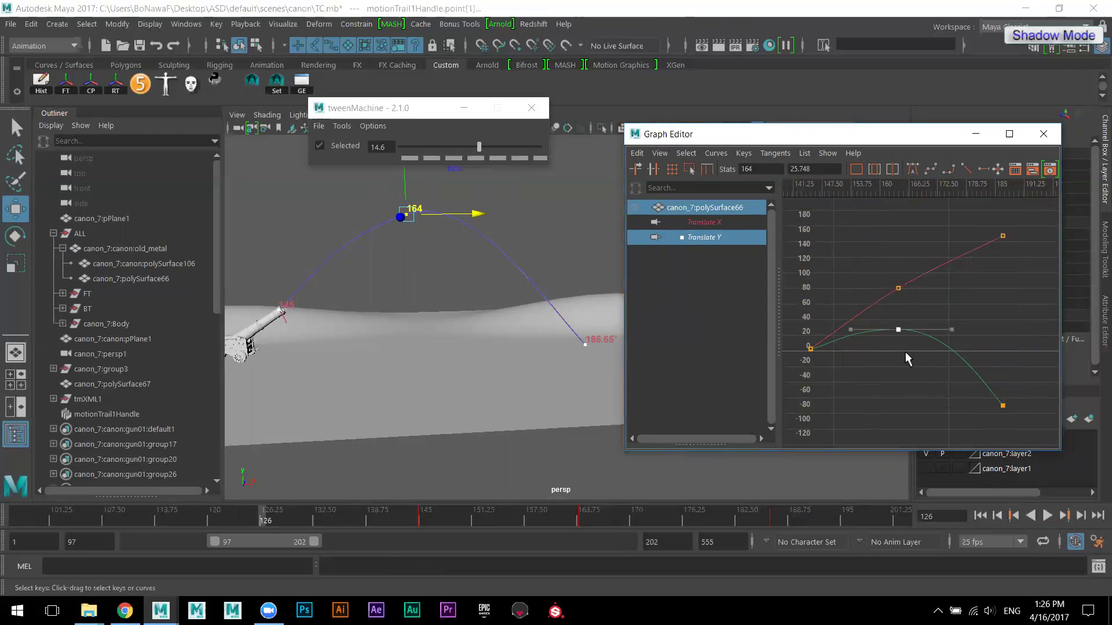
mouse_move(905, 352)
middle_mouse_down("shift")
mouse_move(922, 352)
mouse_move(903, 351)
middle_mouse_up("shift")
left_click_drag(516, 315, 502, 306, "alt")
mouse_move(894, 362)
middle_mouse_down("shift")
mouse_move(913, 363)
mouse_move(882, 357)
middle_mouse_up("shift")
- Delete the middle Translate X key at frame 164 to straighten the Translate X curve
left_click(448, 264)
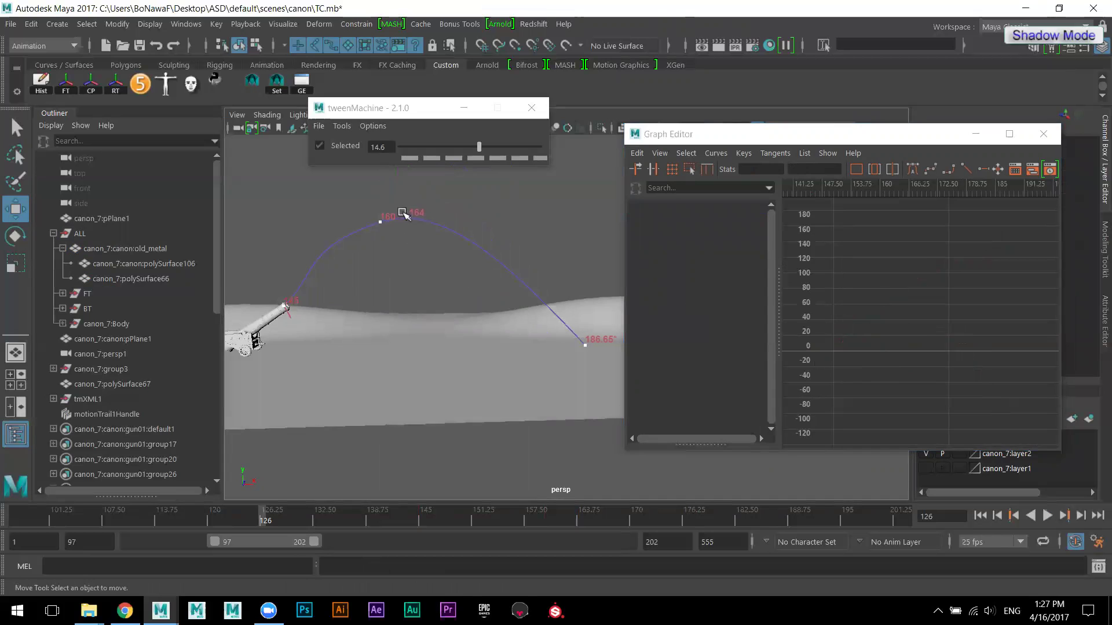
left_click_drag(401, 208, 428, 242)
left_click_drag(897, 284, 938, 309)
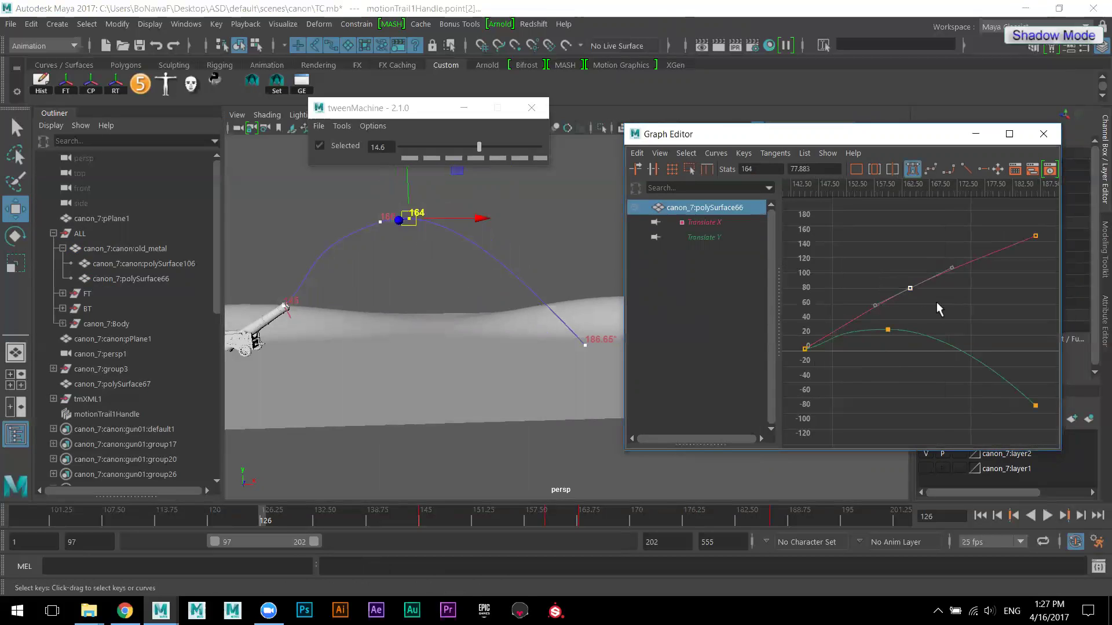
key("Delete")
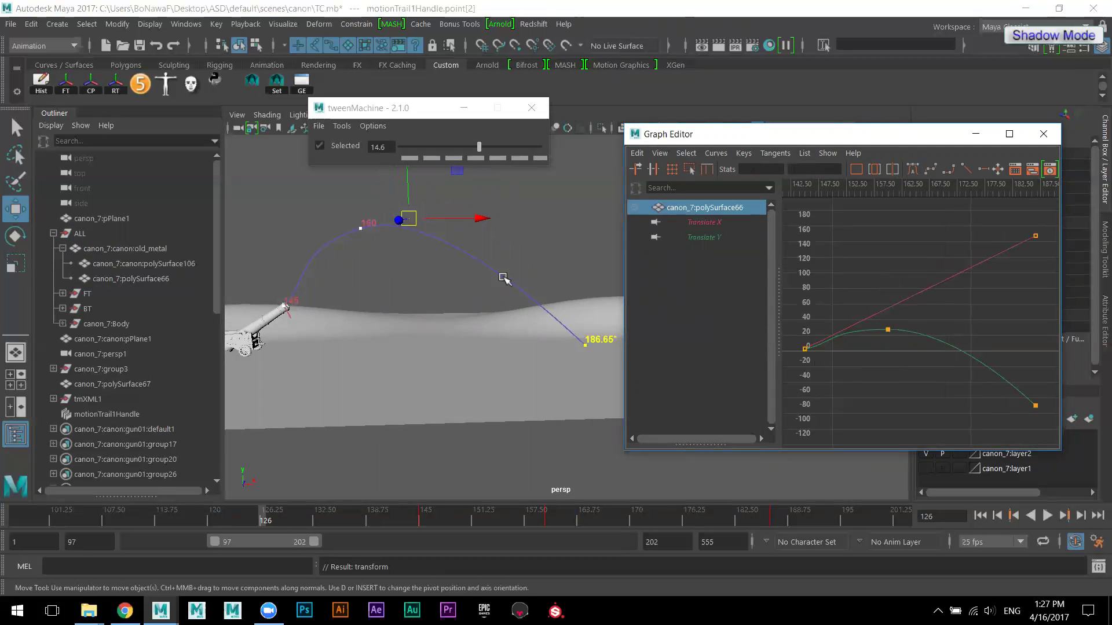
- Shift the motion trail point at frame 160 forward along the X axis
left_click(353, 223)
left_click_drag(435, 229, 479, 233)
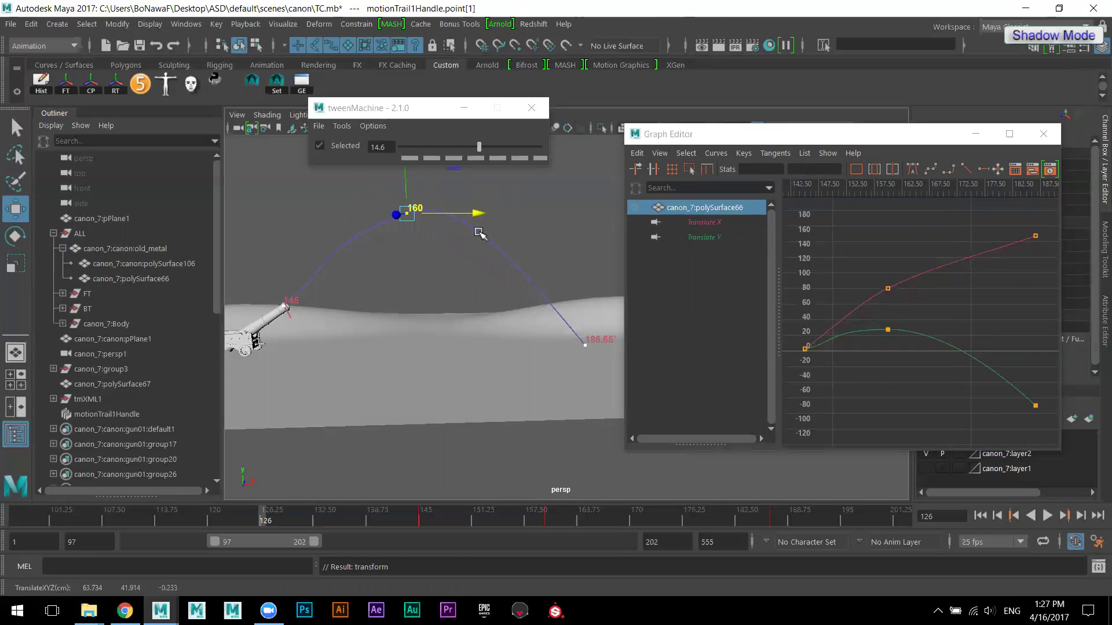
key("e")
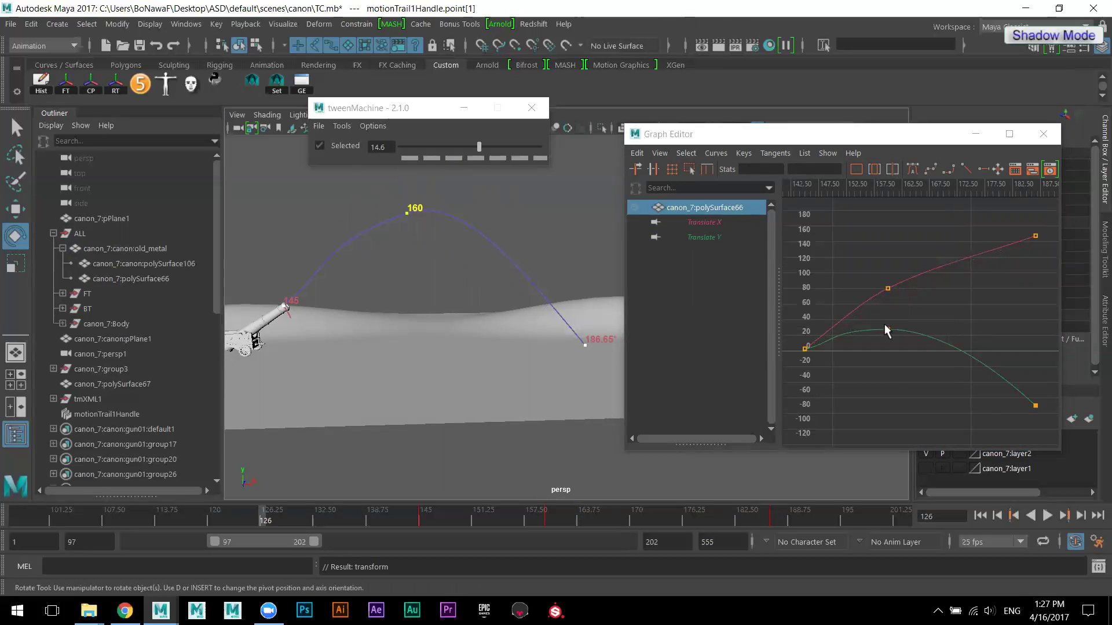
- Move the Translate Y peak key back to frame 164 and delete the Translate X key at frame 160
left_click_drag(880, 312, 897, 338)
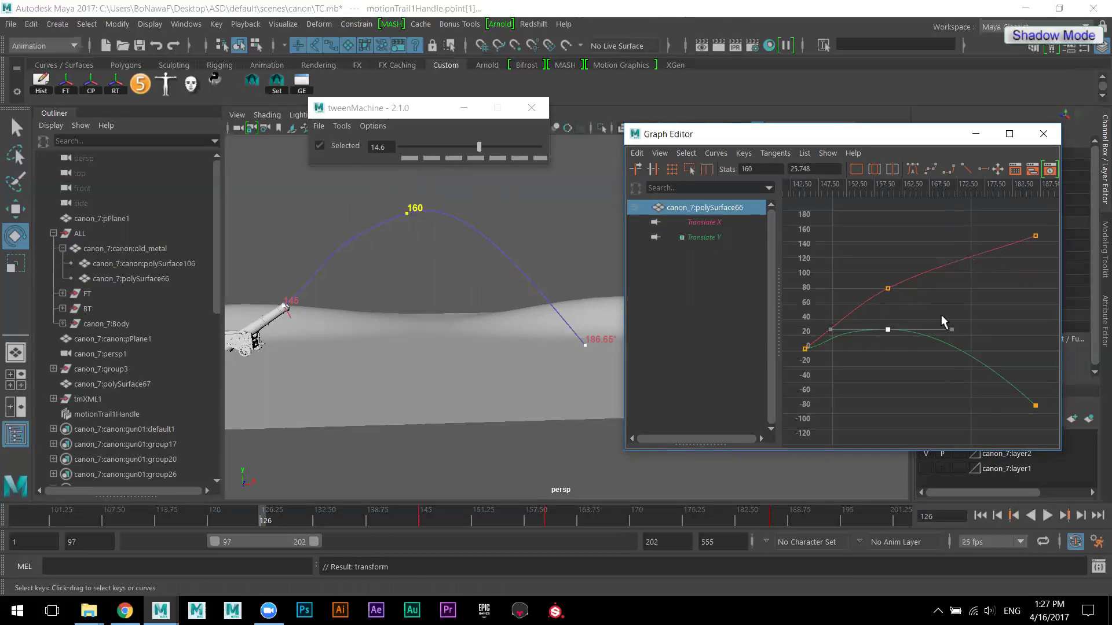
left_click_drag(940, 315, 961, 335)
middle_click_drag(893, 337, 911, 339, "shift")
left_click_drag(890, 285, 911, 315)
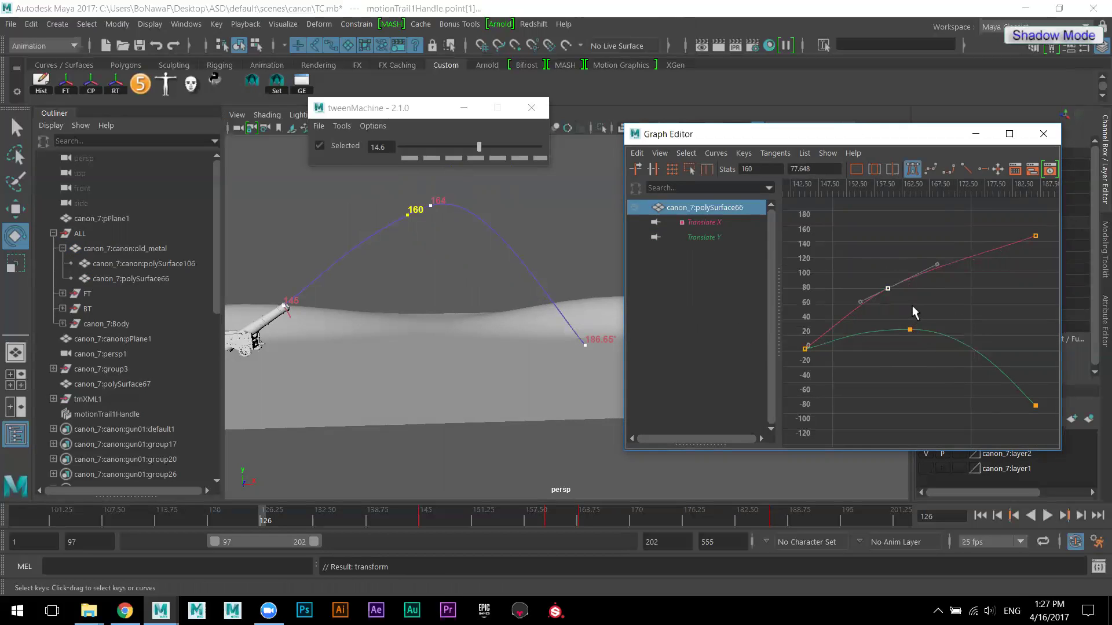
key("Delete")
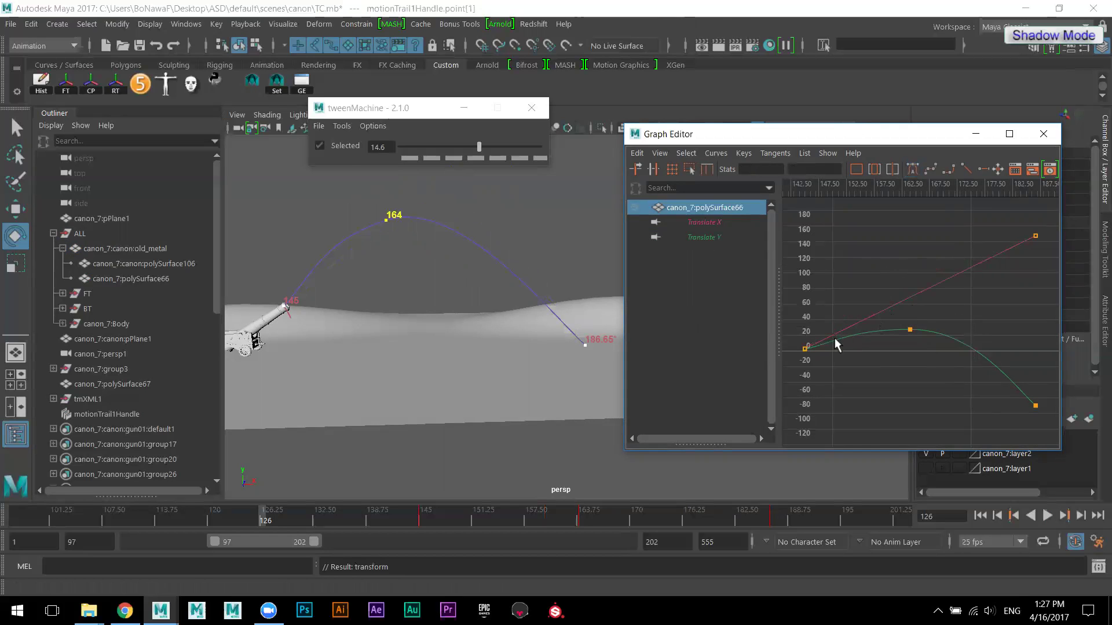
- Play the animation repeatedly from frame 97 and review the cannonball's arc from several angles
left_click_drag(547, 324, 559, 305, "alt")
mouse_move(563, 362)
left_mouse_down("alt")
mouse_move(549, 360)
mouse_move(559, 383)
left_mouse_up("alt")
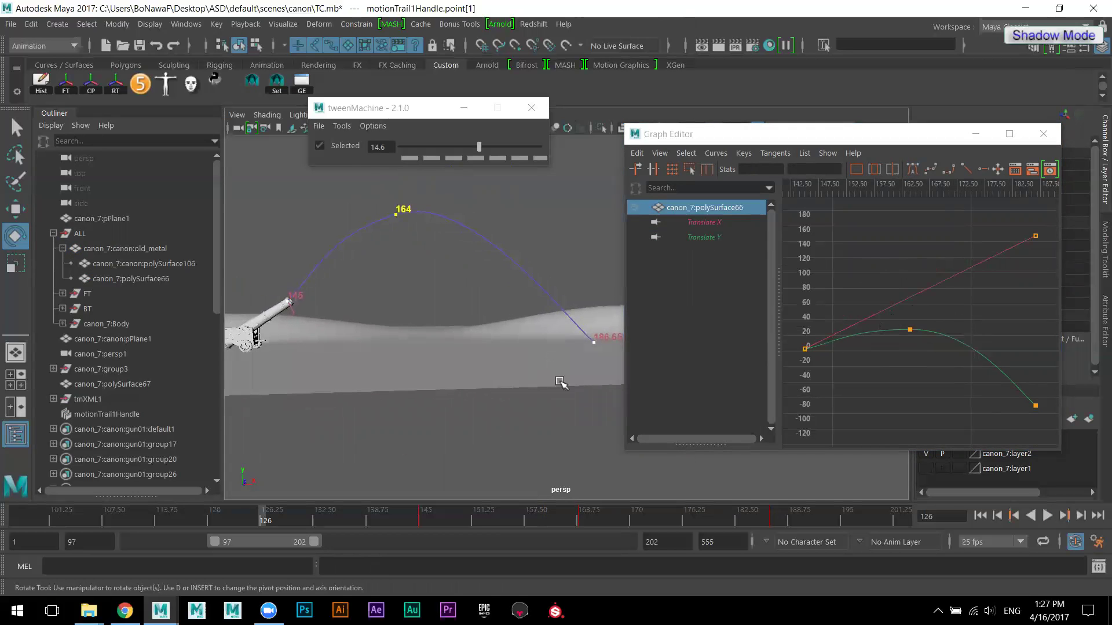
left_click(979, 515)
left_click(1047, 516)
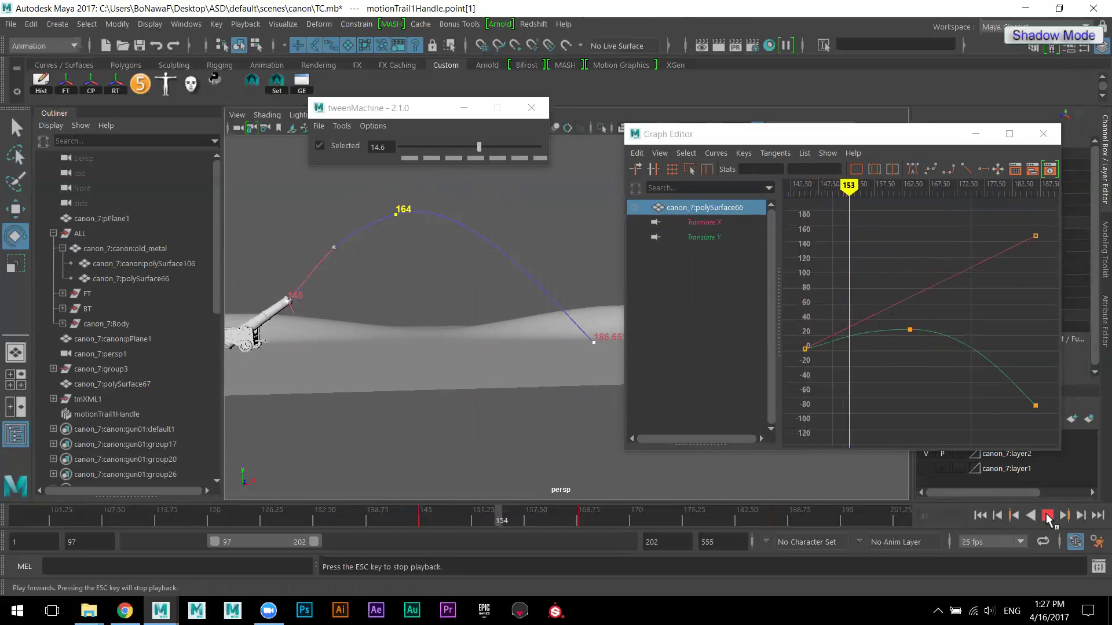
left_click(1047, 515)
left_click_drag(551, 413, 502, 420, "alt")
left_click(980, 516)
left_click(1047, 515)
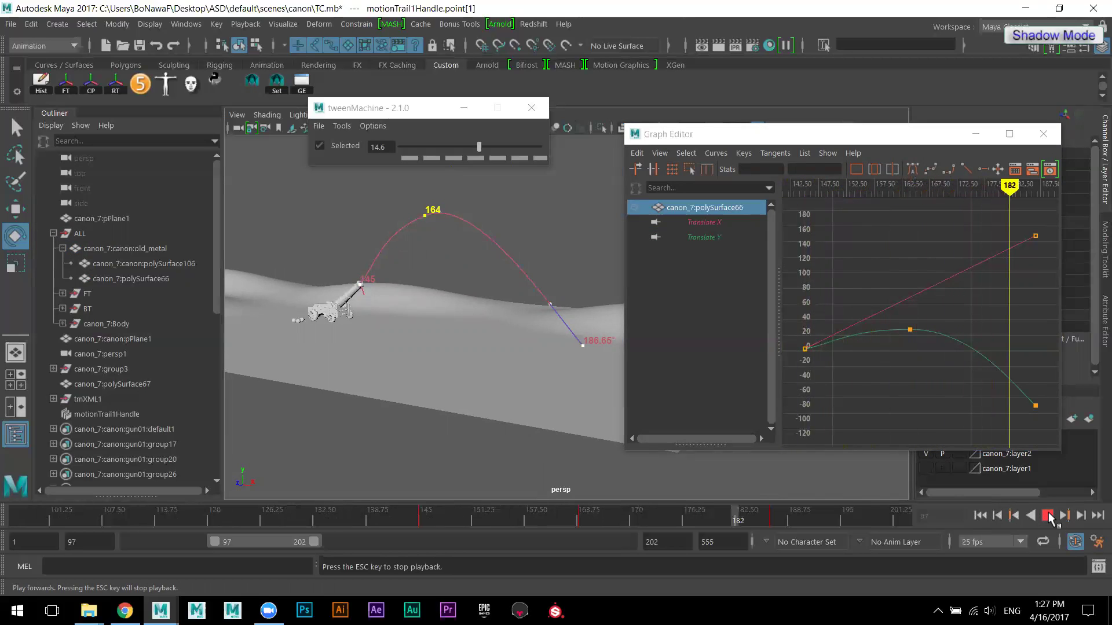
left_click(1048, 516)
left_click_drag(468, 401, 494, 426, "alt")
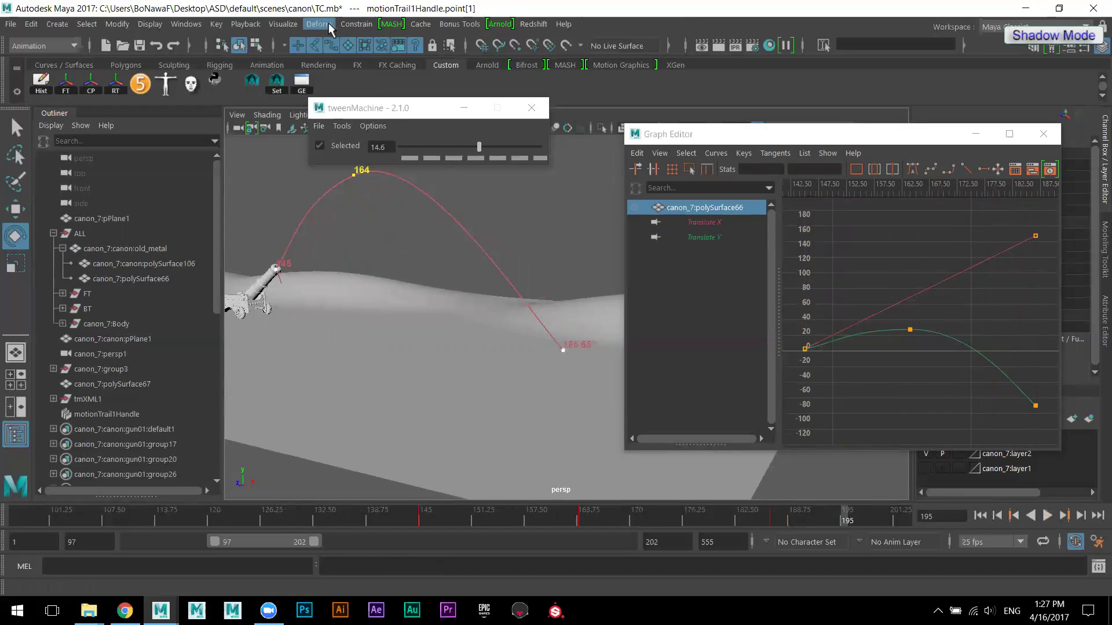
- Delete the cannonball's motion trail and play the animation from frame 97
left_click(284, 23)
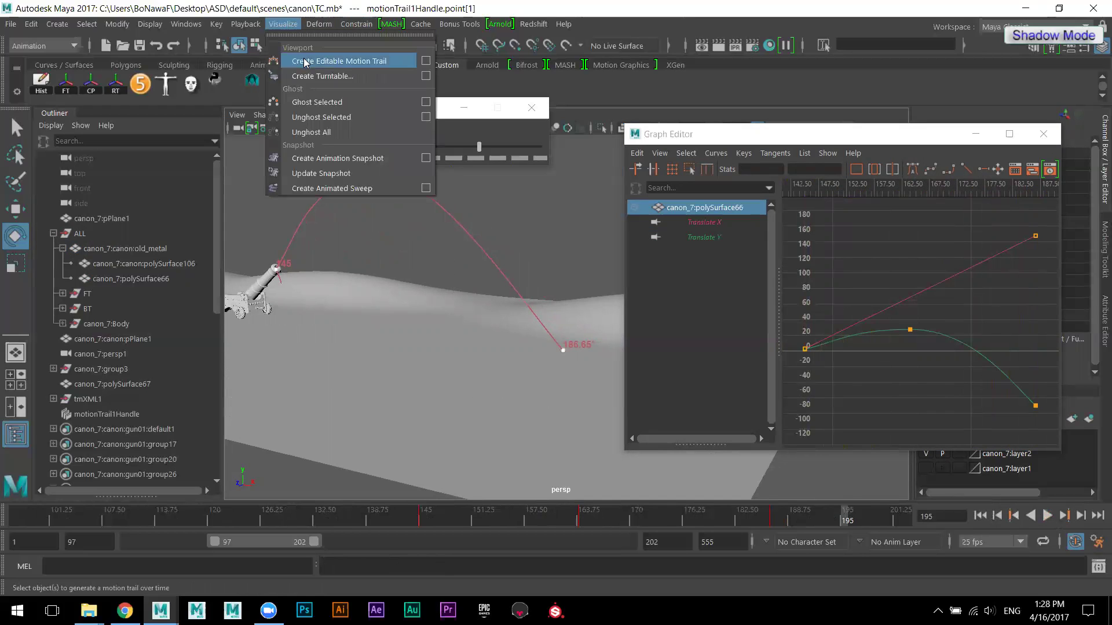
left_click(98, 414)
key("Delete")
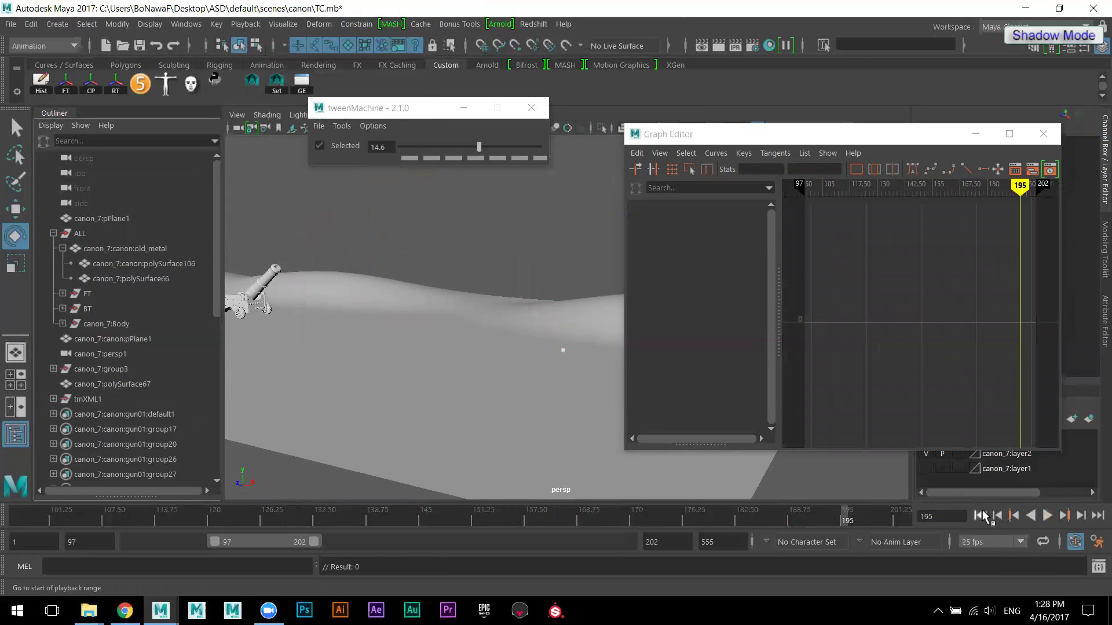
left_click(980, 515)
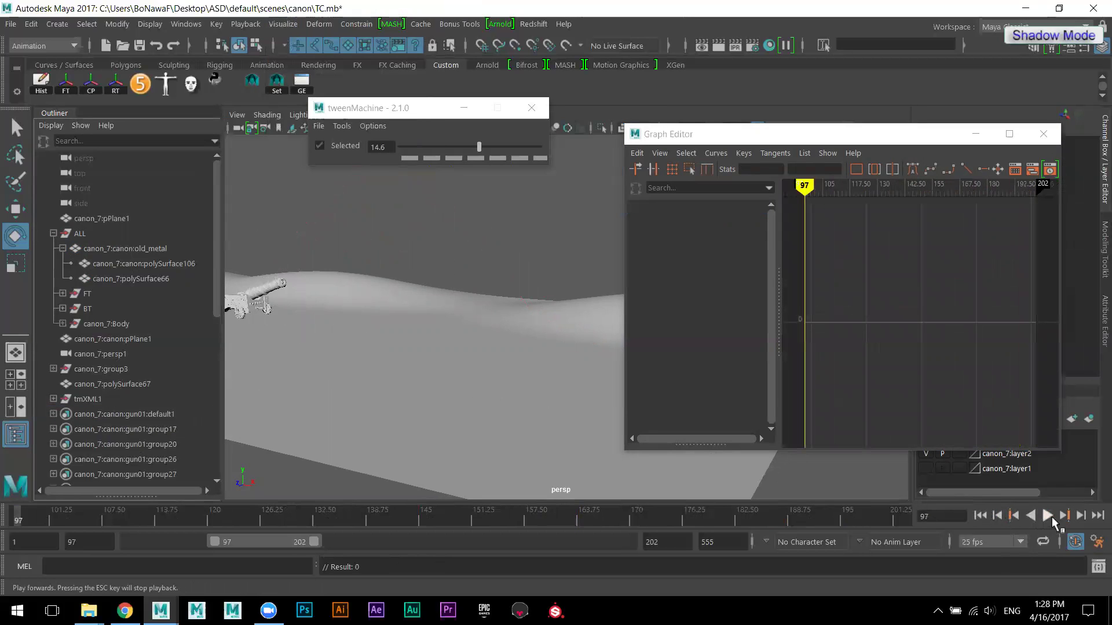
left_click(1048, 515)
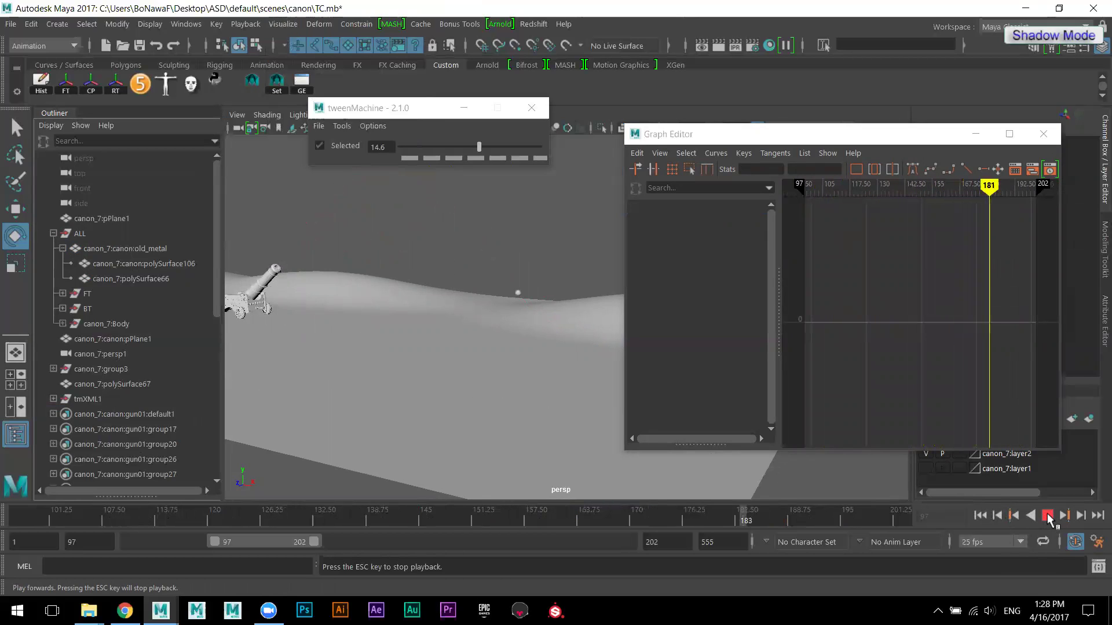
- Stop playback, select the cannonball, and raise it slightly along Y at its last key, frame 186.65
left_click(1048, 515)
left_click(566, 348)
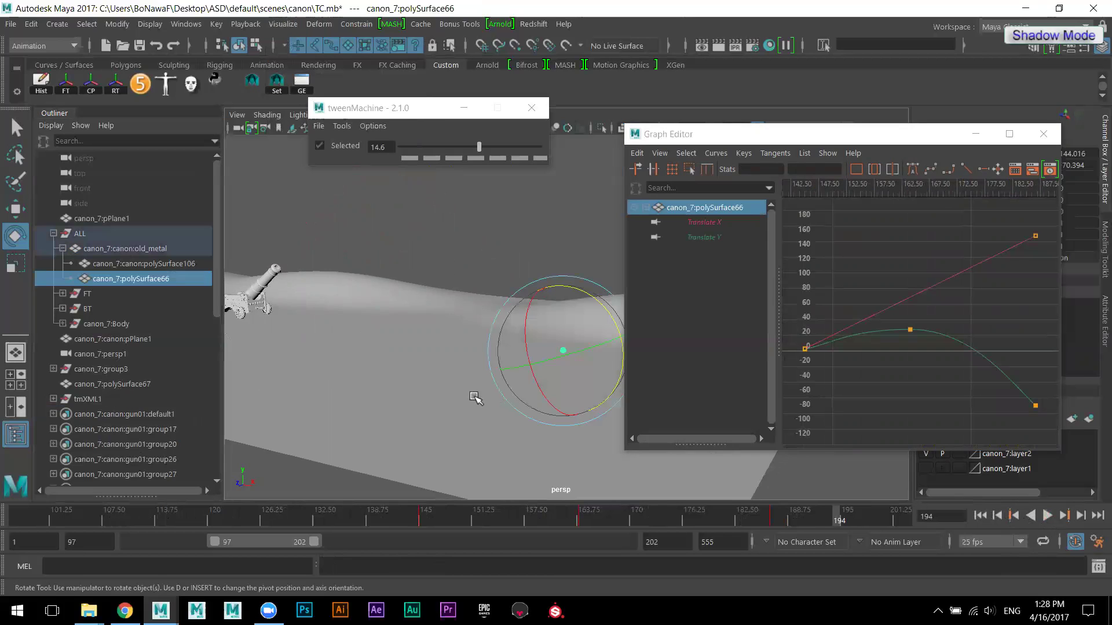
scroll(485, 395, "up", 1)
key("f")
scroll(422, 342, "down", 3)
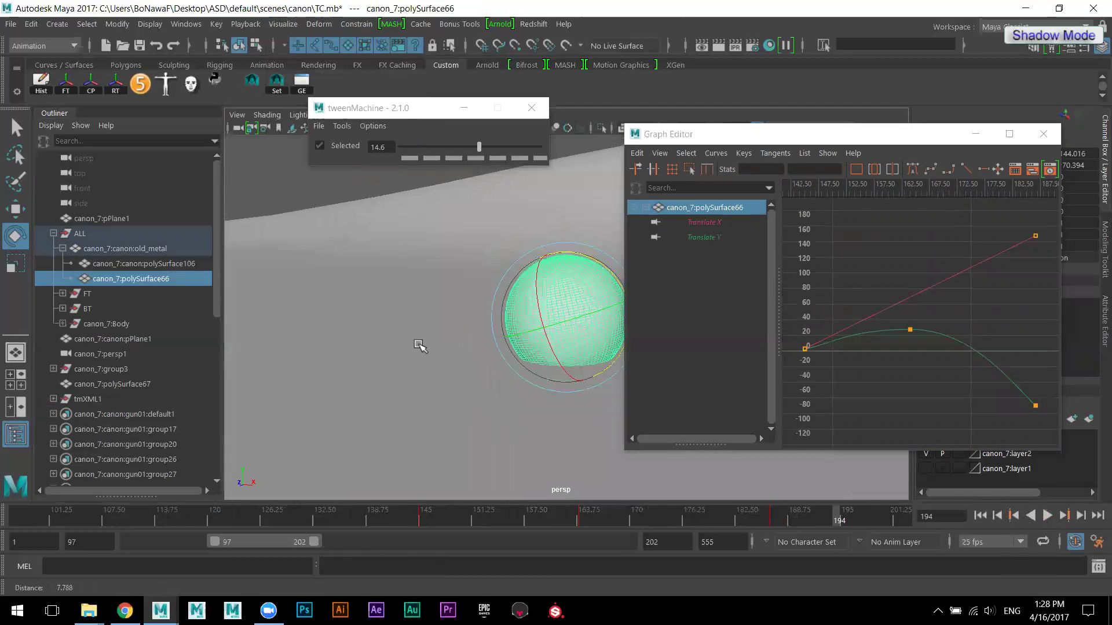
middle_click_drag(454, 398, 409, 426, "alt")
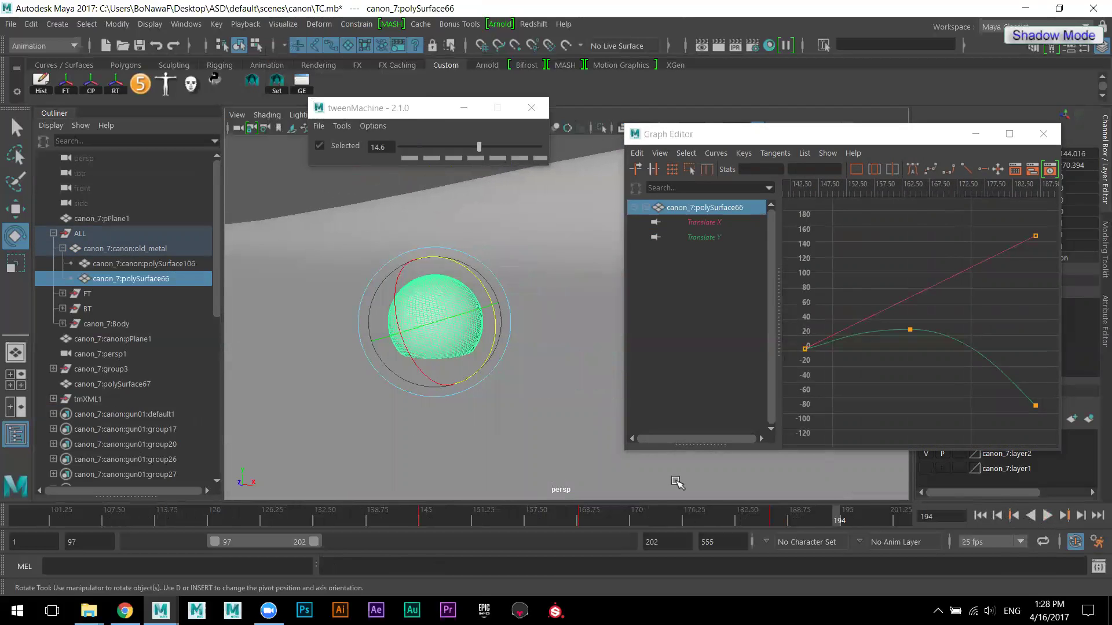
key("w")
left_click(1011, 517)
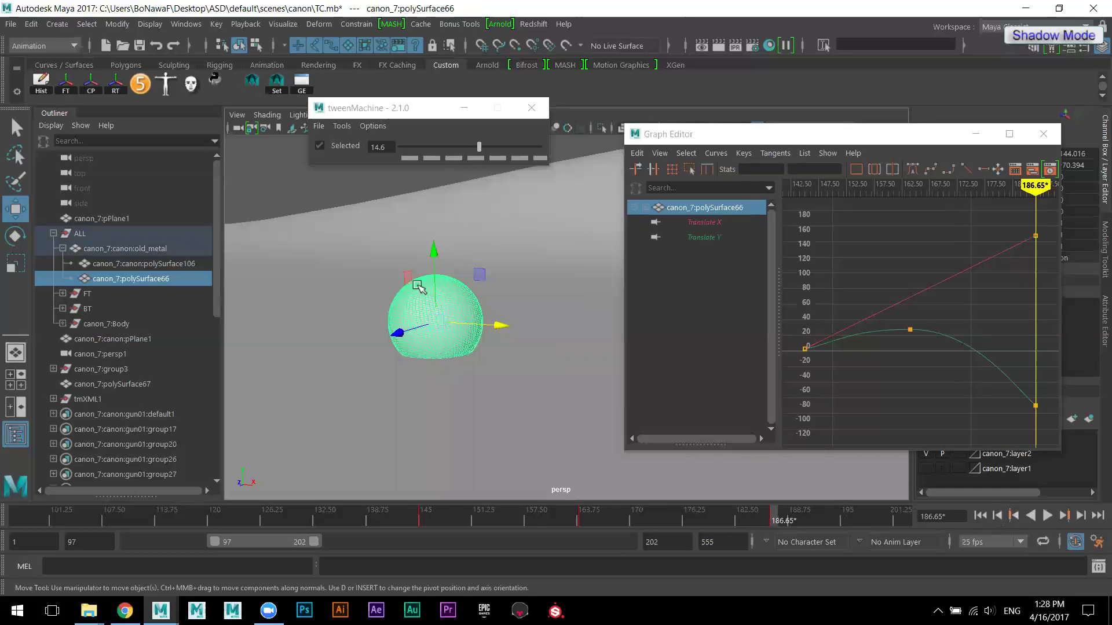
left_click_drag(435, 247, 435, 239)
- Extend the end of the playback range to frame 304
middle_click_drag(482, 355, 364, 318, "alt")
right_click_drag(365, 318, 325, 334, "alt")
left_click_drag(324, 335, 435, 435, "alt")
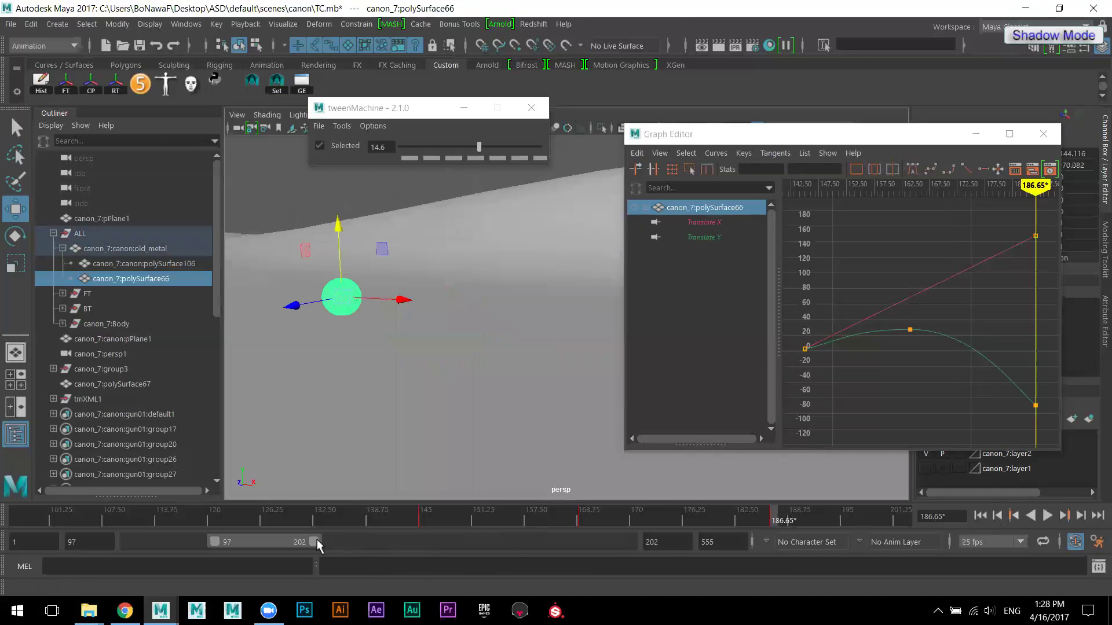
left_click_drag(315, 540, 499, 520)
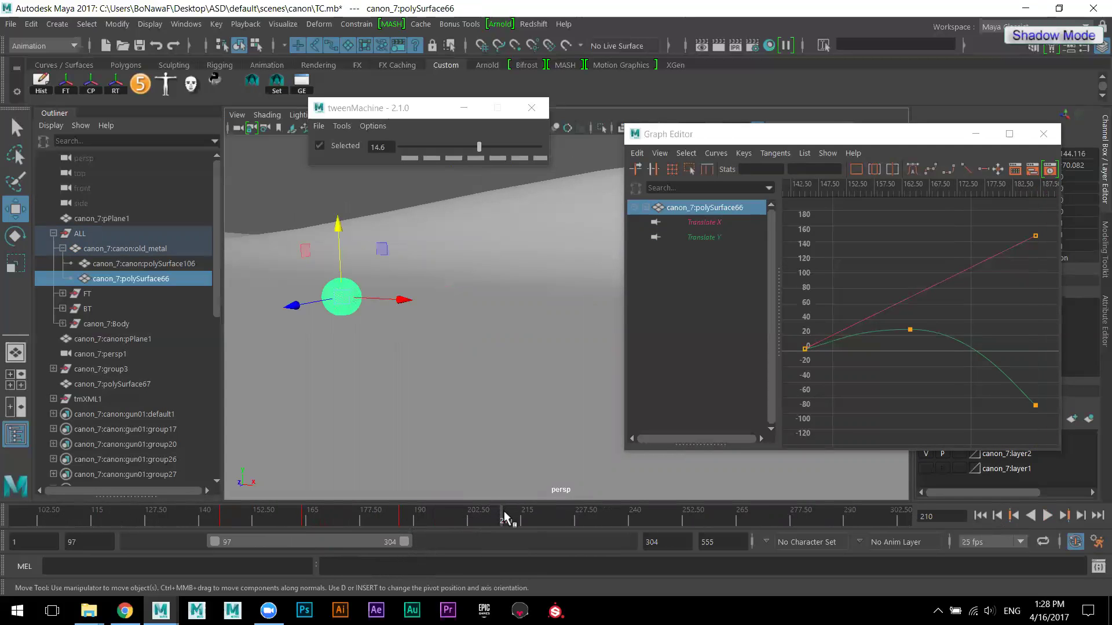
- Try to key the cannonball moving forward along X at frames 210, 229 and 250, and scrub through the landing
mouse_move(505, 520)
left_mouse_down()
mouse_move(593, 520)
mouse_move(499, 520)
left_mouse_up()
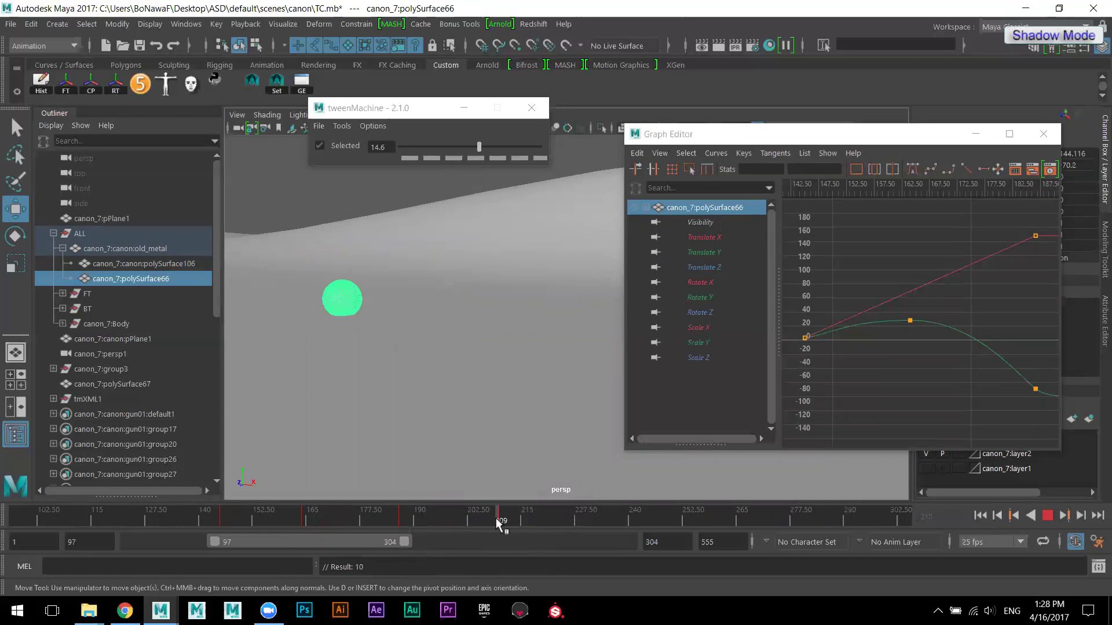
left_click_drag(405, 300, 619, 348)
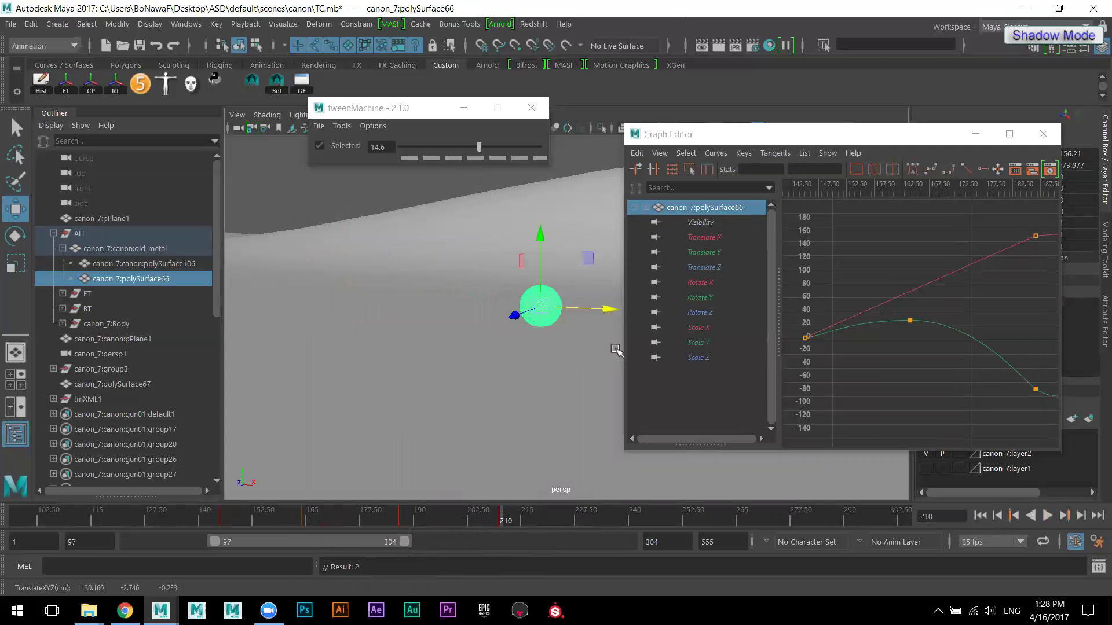
middle_click_drag(529, 409, 371, 427, "alt")
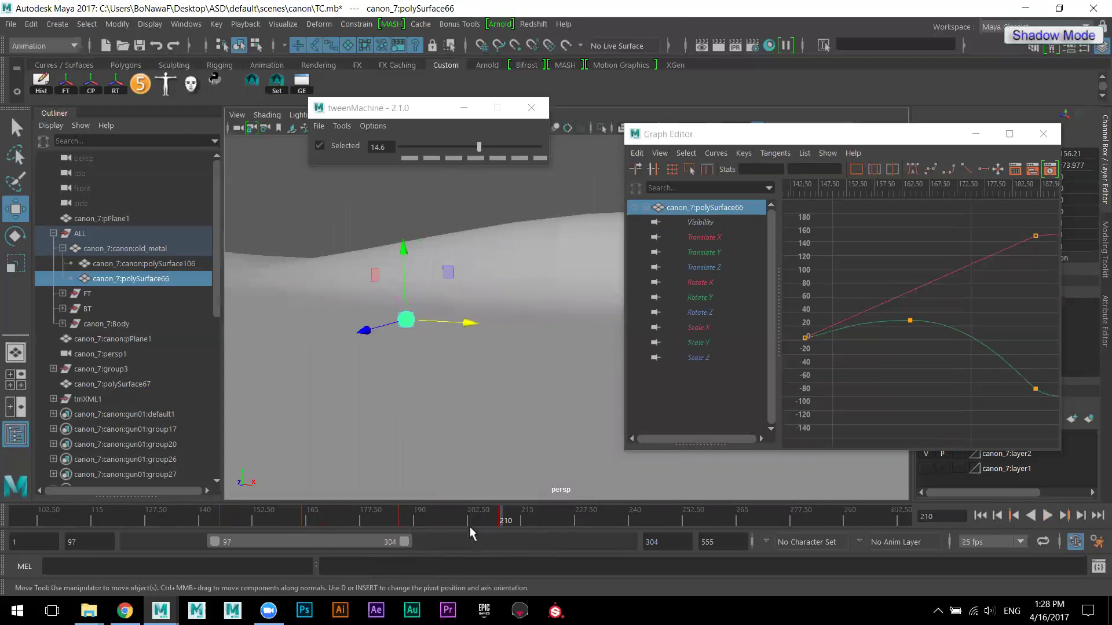
left_click_drag(529, 519, 583, 519)
left_click_drag(468, 321, 548, 359)
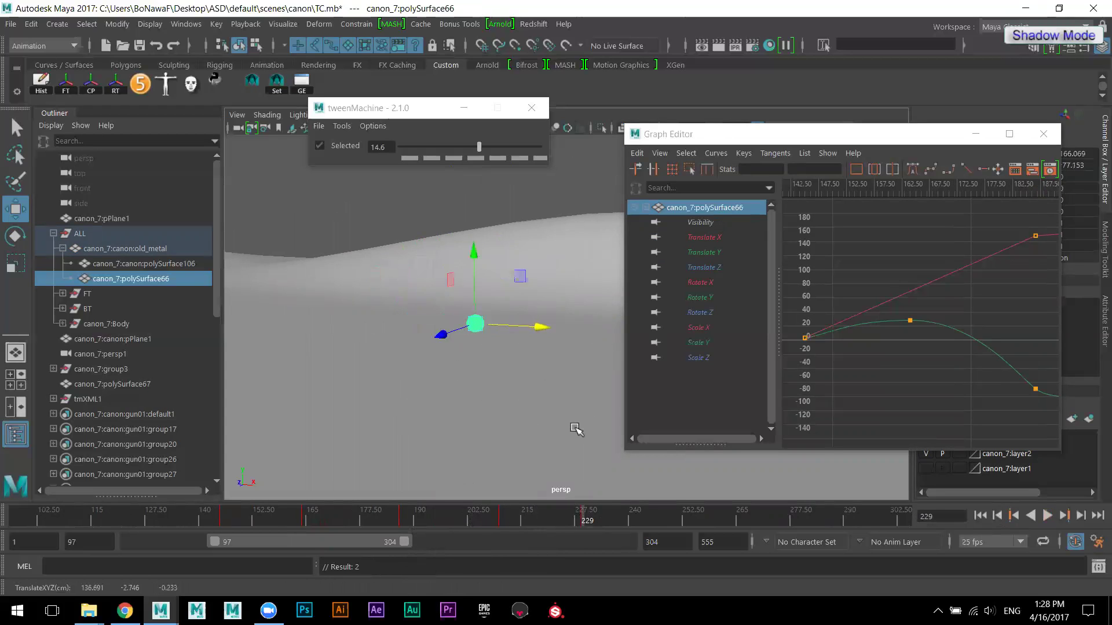
left_click_drag(615, 512, 674, 518)
left_click_drag(550, 331, 605, 361)
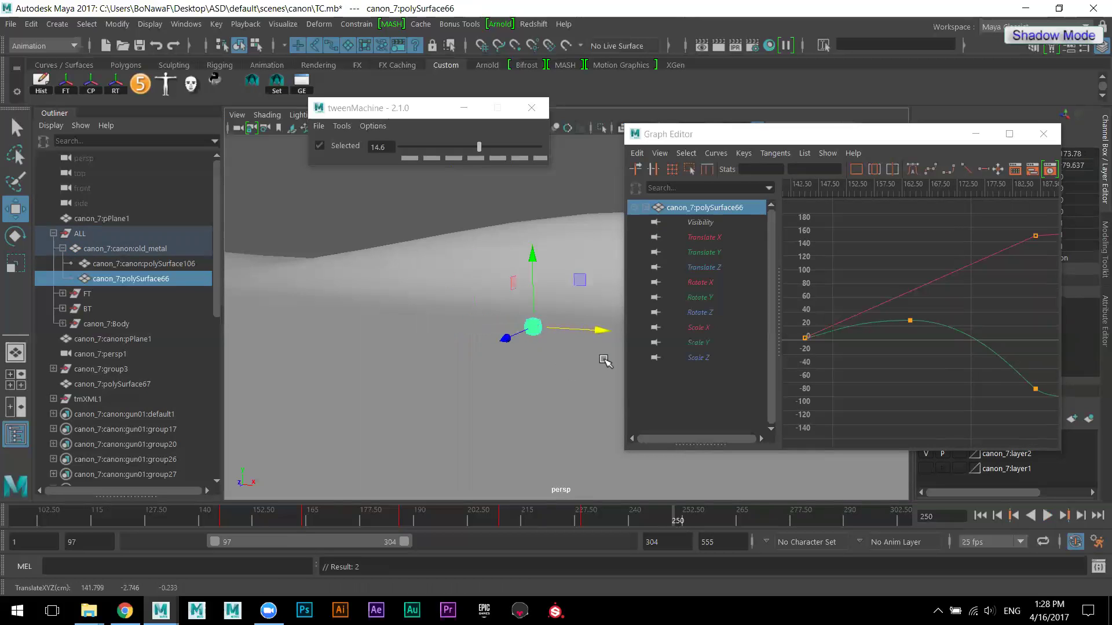
left_click_drag(465, 528, 450, 519)
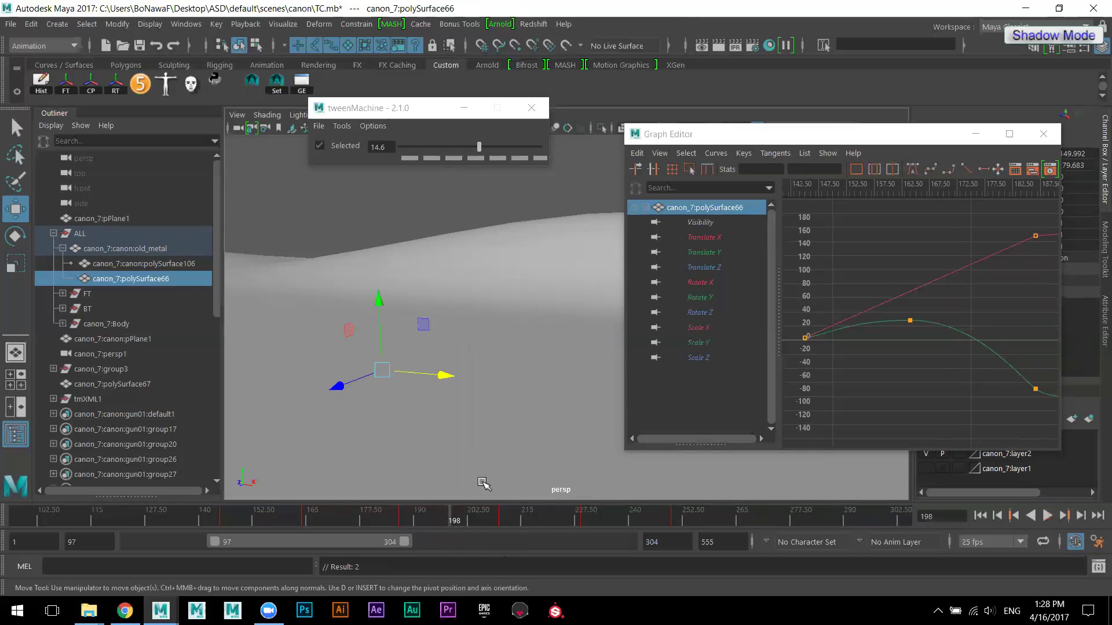
right_click_drag(486, 487, 438, 426, "alt")
left_click_drag(438, 426, 459, 447, "alt")
left_click_drag(377, 517, 432, 516)
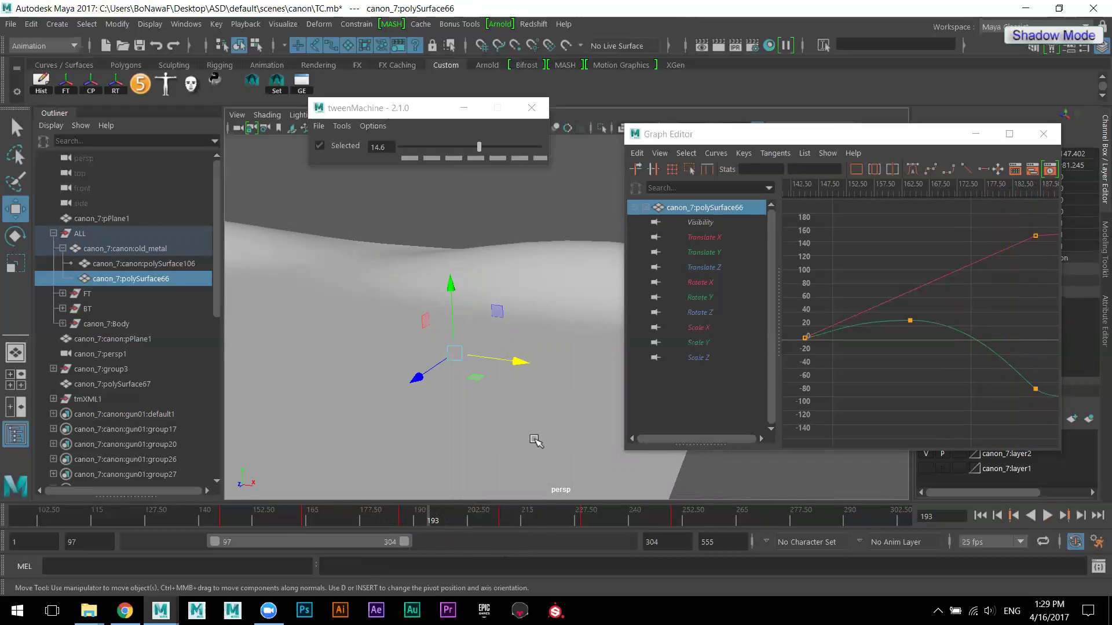
- Undo the cannonball's forward moves and keys at frames 250, 229 and 210
key("ctrl+z")
key("ctrl+z")
left_click_drag(549, 424, 461, 425, "alt")
key("ctrl+z")
key("ctrl+z")
key("ctrl+z")
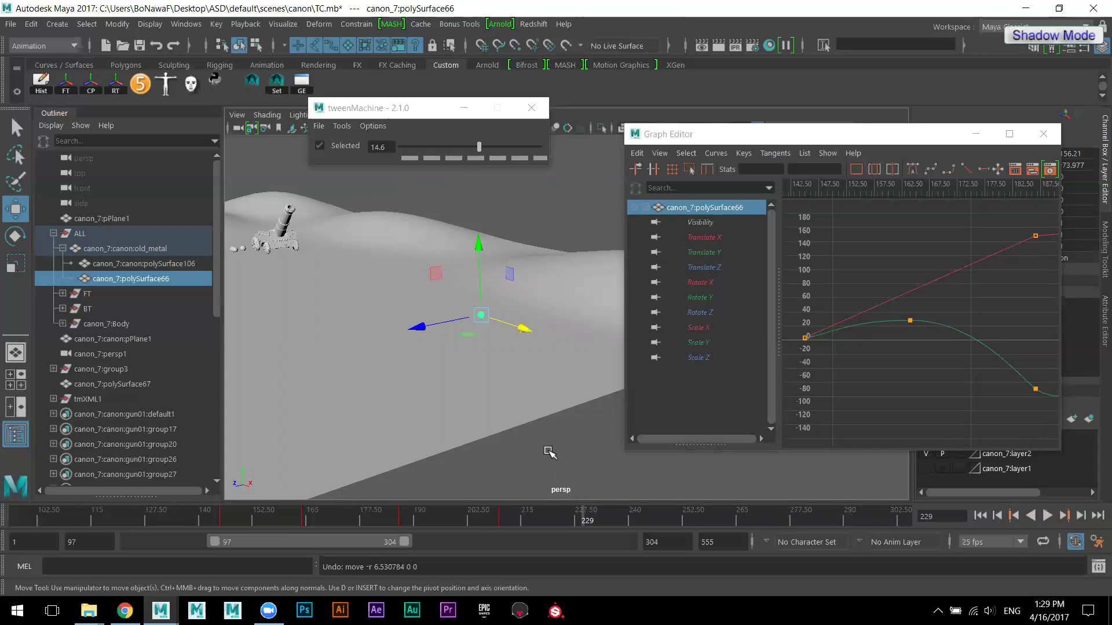
left_click_drag(491, 529, 521, 514)
key("Escape")
key("ctrl+z")
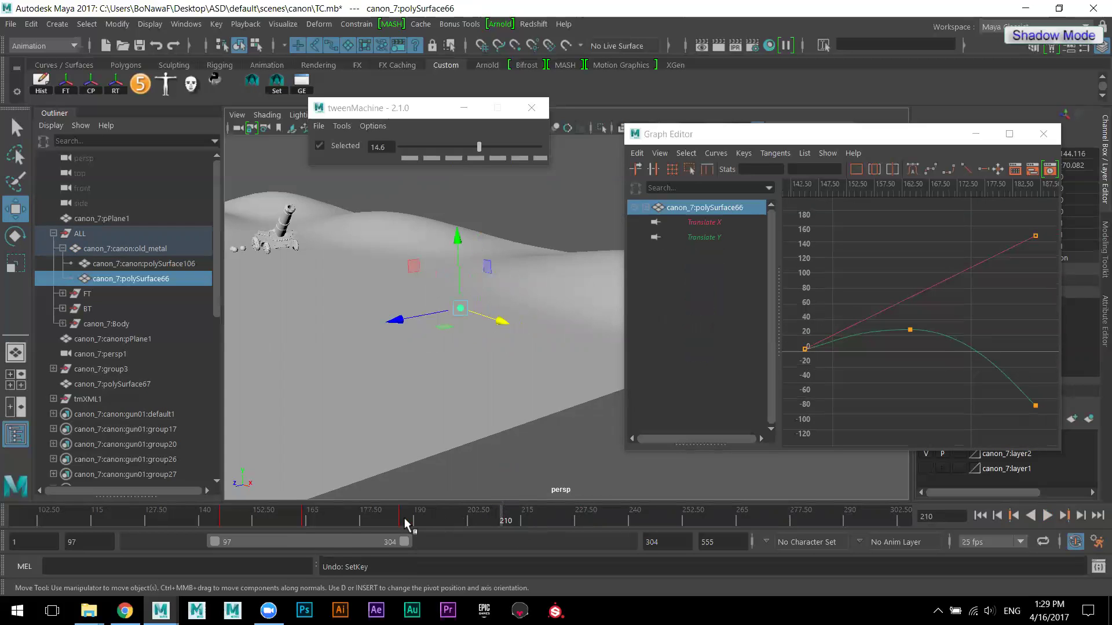
- Key the cannonball slightly forward along X at about frame 204 and scrub back to frame 184
left_click_drag(367, 514, 479, 520)
left_click_drag(502, 322, 509, 324)
mouse_move(478, 519)
left_mouse_down()
mouse_move(440, 507)
mouse_move(393, 515)
left_mouse_up()
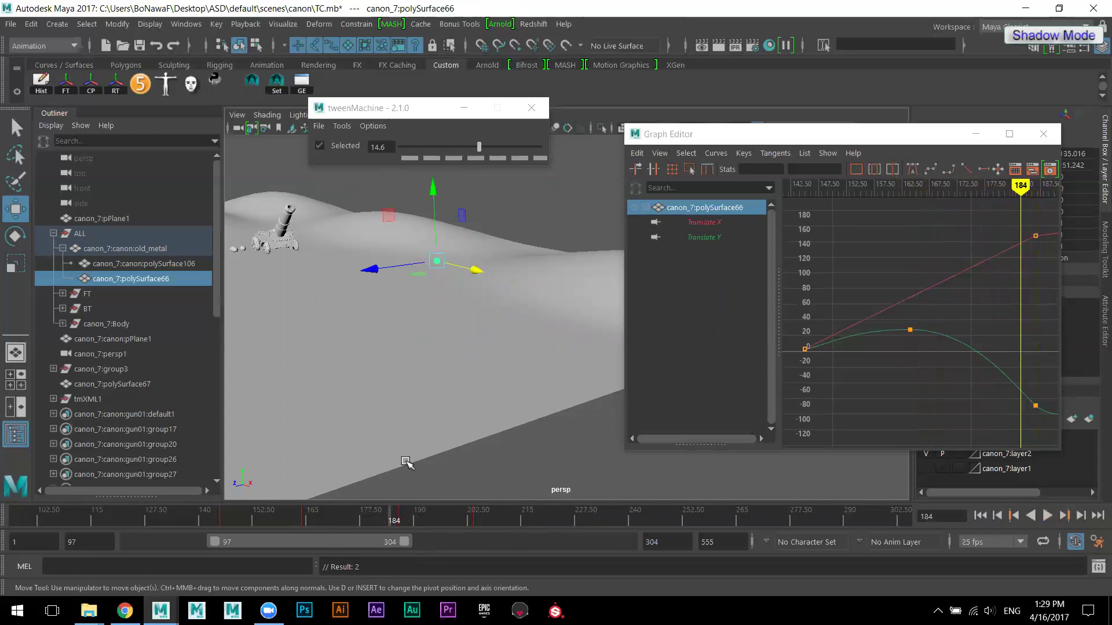